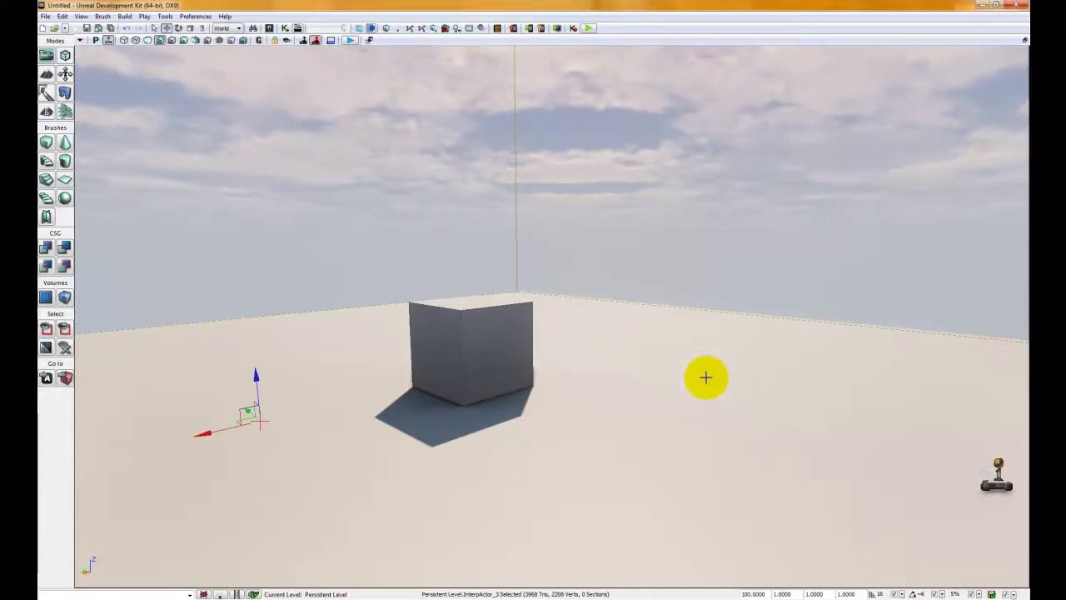
pyautogui.moveTo(638, 369); pyautogui.dragTo(689, 371, button='right')
pyautogui.moveTo(690, 371); pyautogui.dragTo(649, 394)
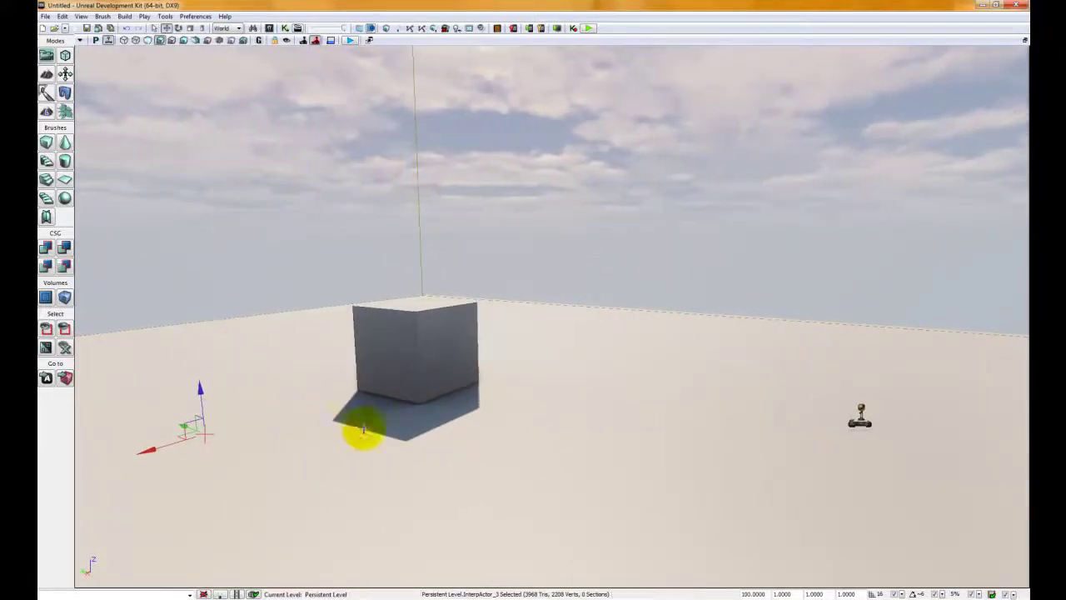
pyautogui.moveTo(634, 330); pyautogui.dragTo(728, 355, button='right')
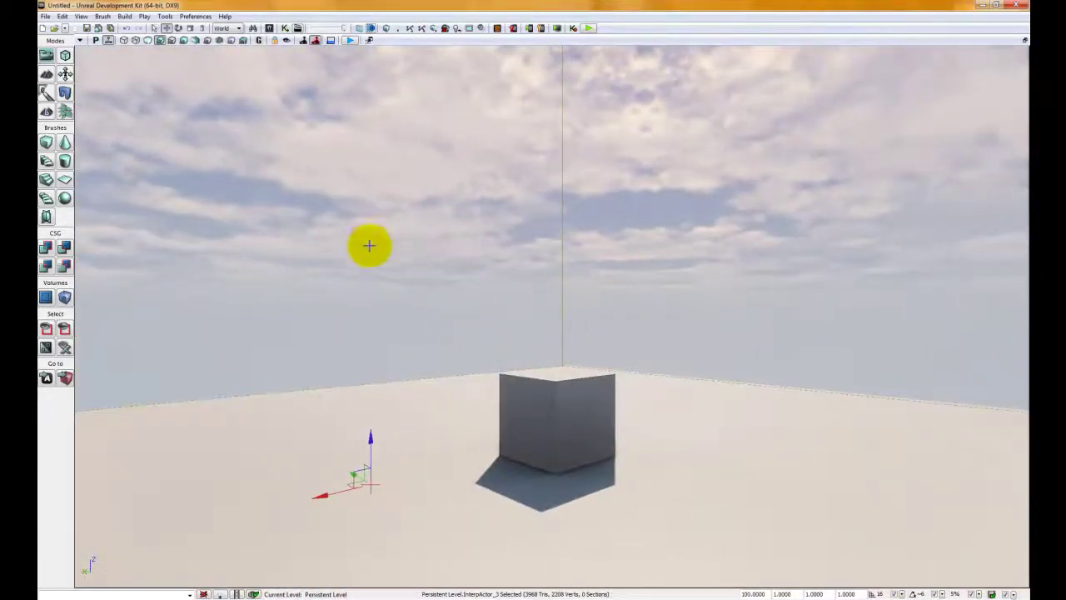
pyautogui.moveTo(411, 367); pyautogui.dragTo(609, 324, button='right')
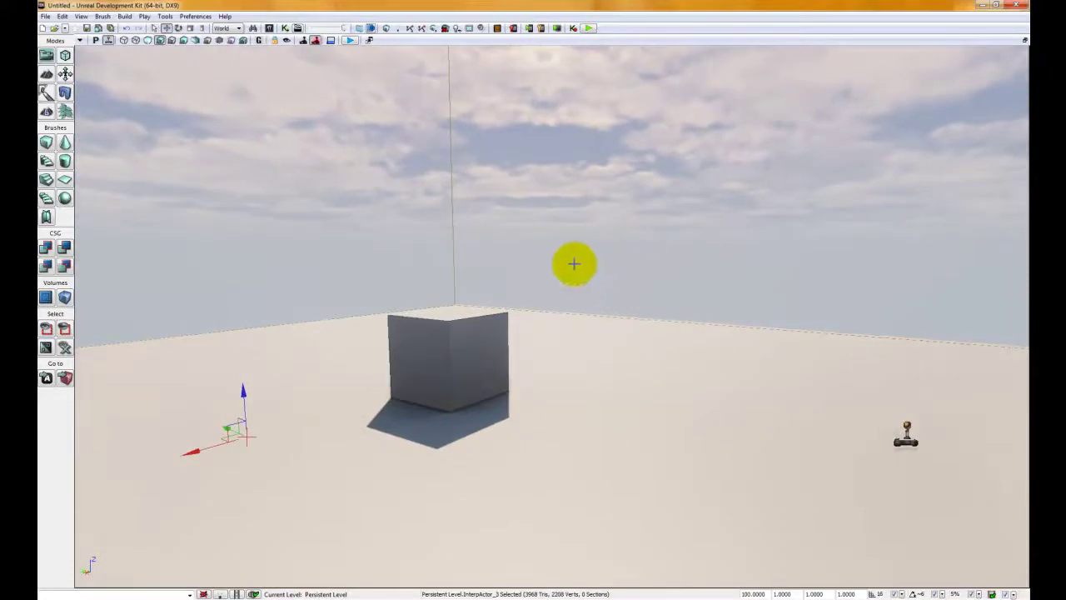
pyautogui.moveTo(364, 228); pyautogui.dragTo(333, 231, button='right')
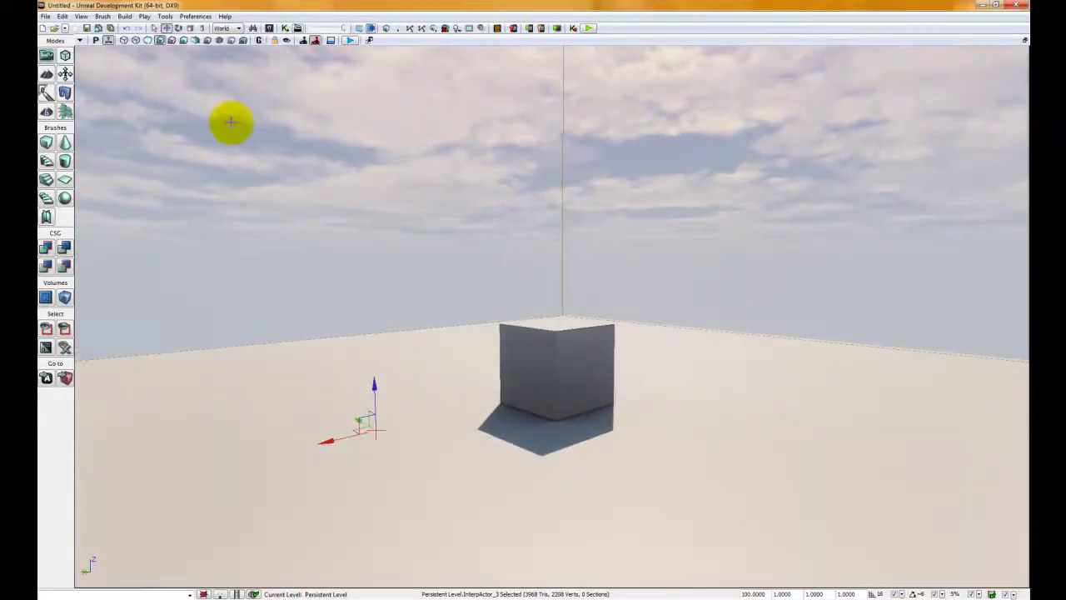
# Step: Create a new level from the Blank Map template
pyautogui.click(47, 16)
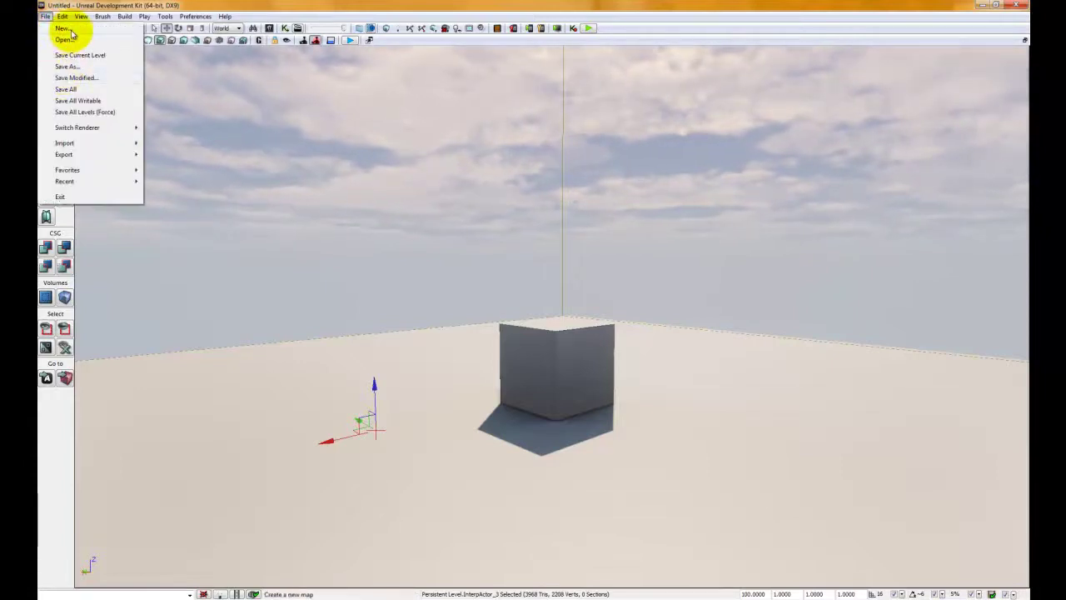
pyautogui.click(67, 28)
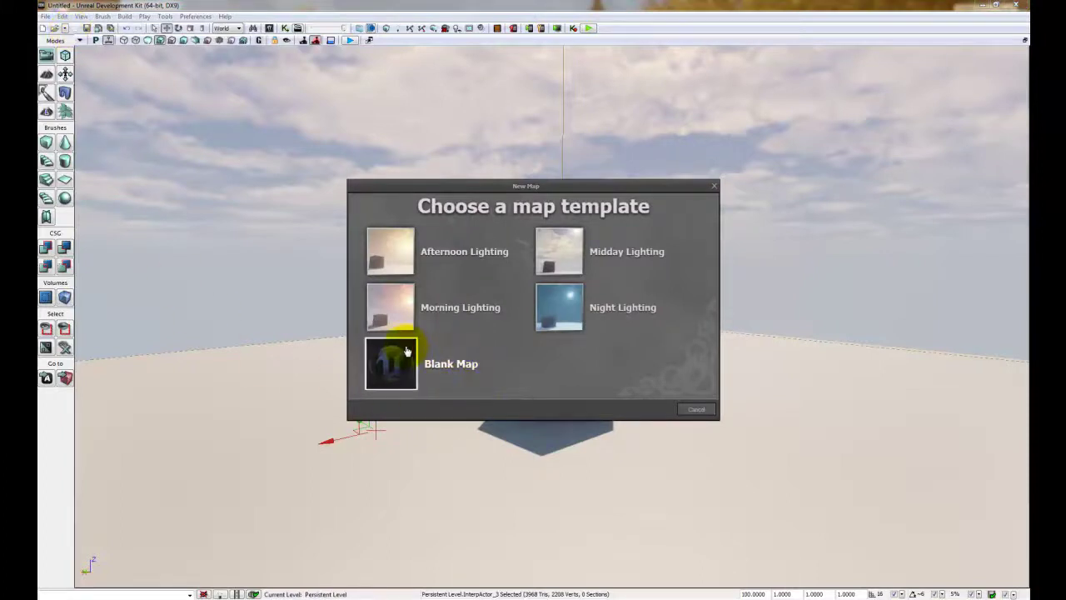
pyautogui.click(391, 371)
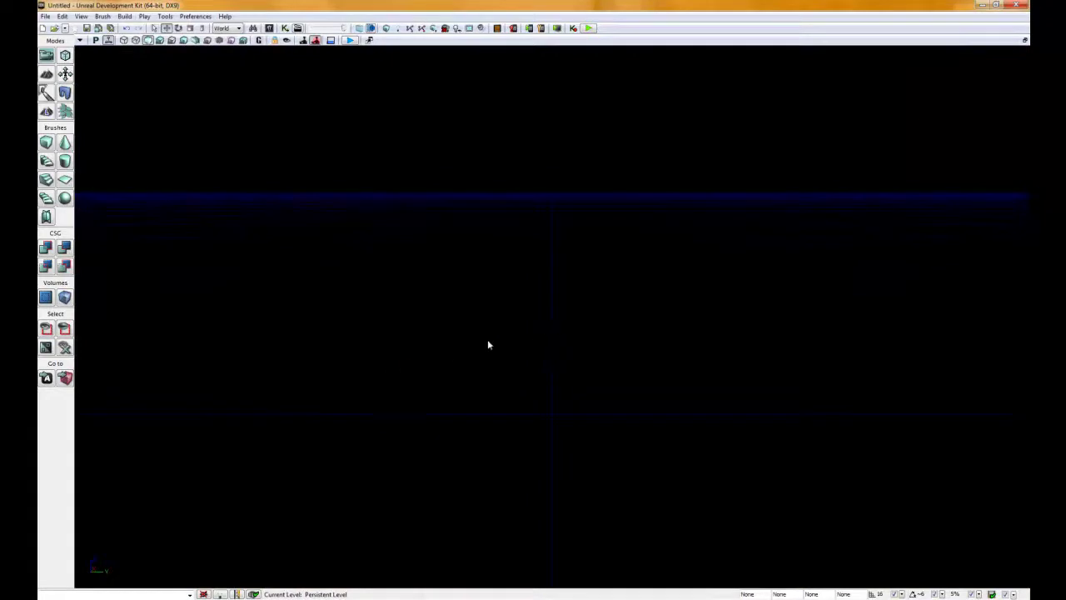
pyautogui.moveTo(571, 350); pyautogui.dragTo(882, 259)
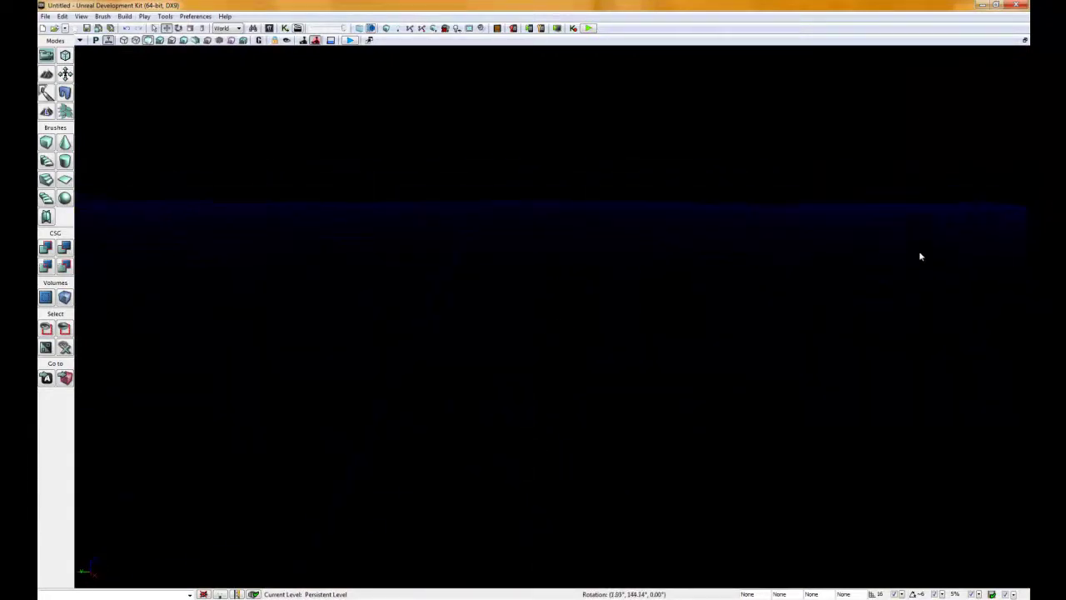
pyautogui.moveTo(920, 256)
pyautogui.mouseDown(button='right')
pyautogui.moveTo(330, 243)
pyautogui.moveTo(393, 278)
pyautogui.mouseUp(button='right')
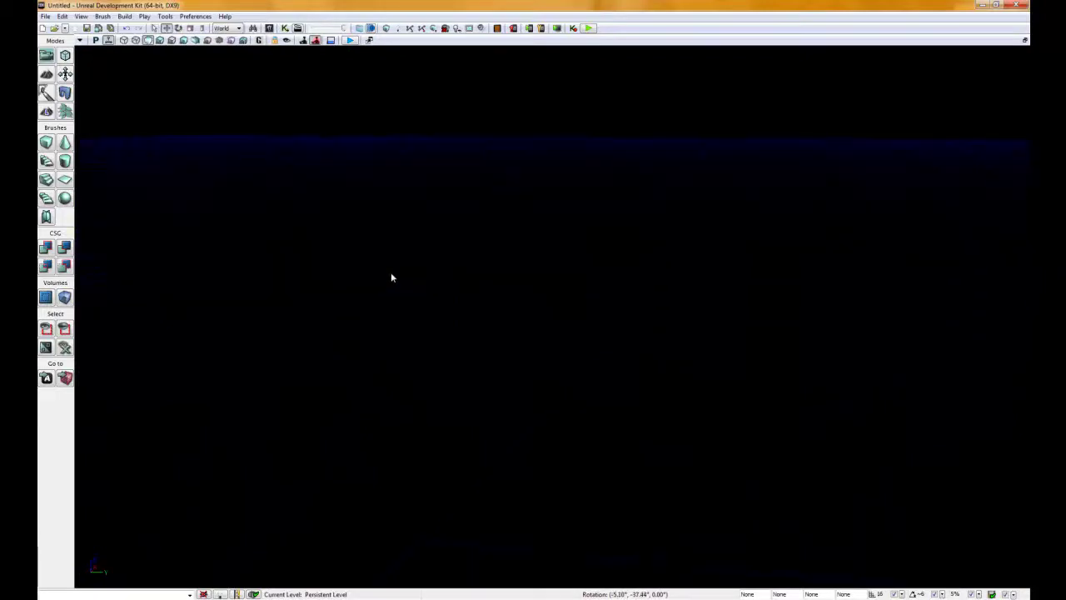
pyautogui.click(507, 276)
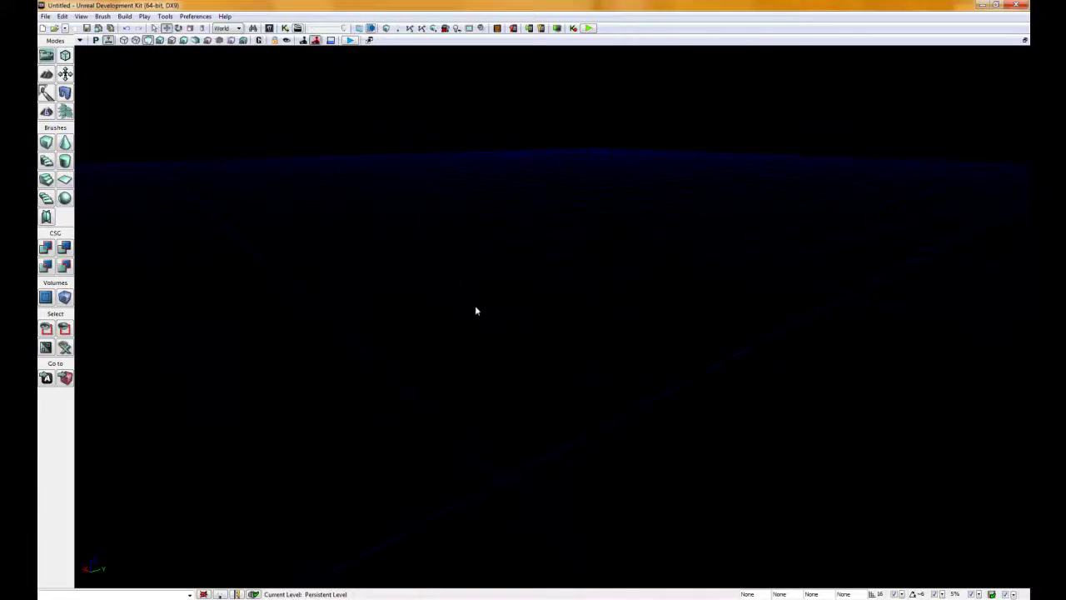
pyautogui.moveTo(516, 373); pyautogui.dragTo(552, 363, button='right')
pyautogui.moveTo(551, 363); pyautogui.dragTo(524, 332)
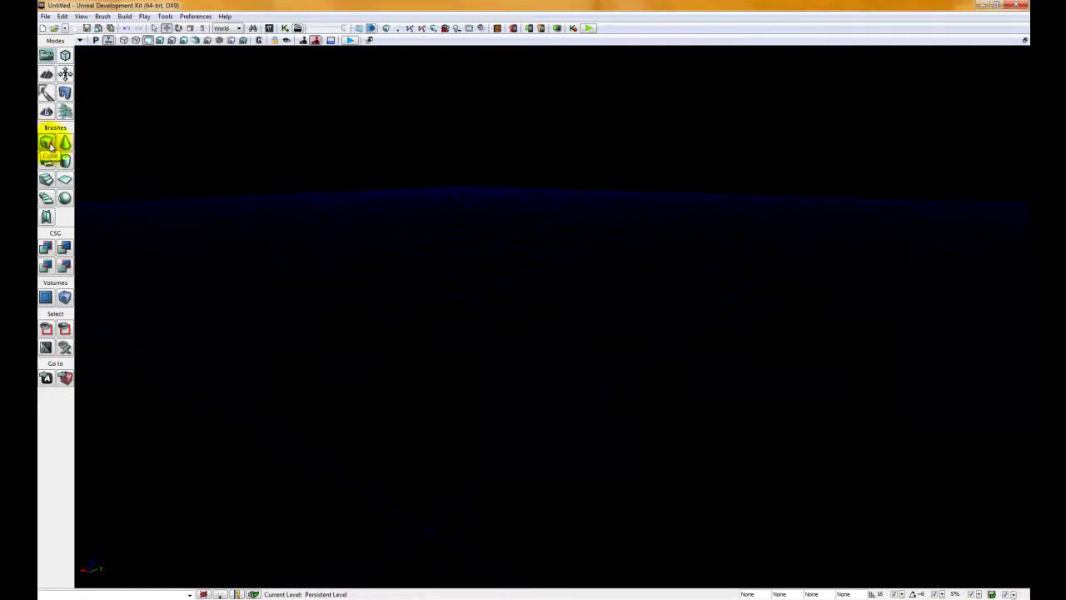
# Step: Raise the red builder brush vertically above the grid and add it to the level as a solid cube
pyautogui.click(500, 399)
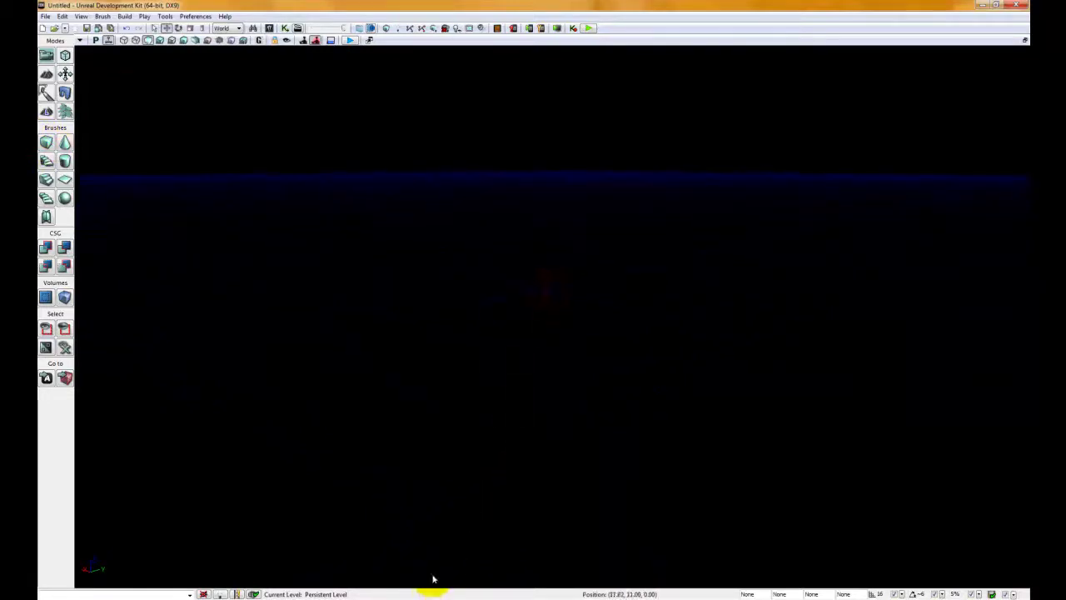
pyautogui.click(544, 278)
pyautogui.moveTo(447, 315); pyautogui.dragTo(476, 334, button='right')
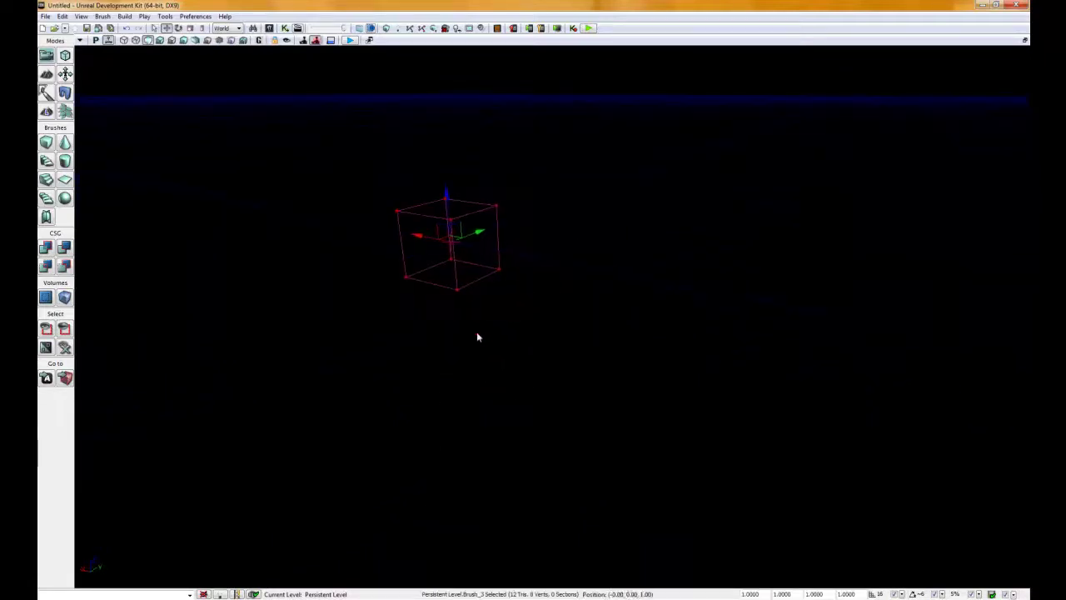
pyautogui.moveTo(477, 333)
pyautogui.mouseDown()
pyautogui.moveTo(437, 315)
pyautogui.moveTo(430, 440)
pyautogui.mouseUp()
pyautogui.moveTo(431, 443); pyautogui.dragTo(388, 405, button='right')
pyautogui.moveTo(670, 376); pyautogui.dragTo(620, 361, button='right')
pyautogui.moveTo(620, 361)
pyautogui.mouseDown()
pyautogui.moveTo(640, 446)
pyautogui.moveTo(646, 364)
pyautogui.mouseUp()
pyautogui.click(647, 364)
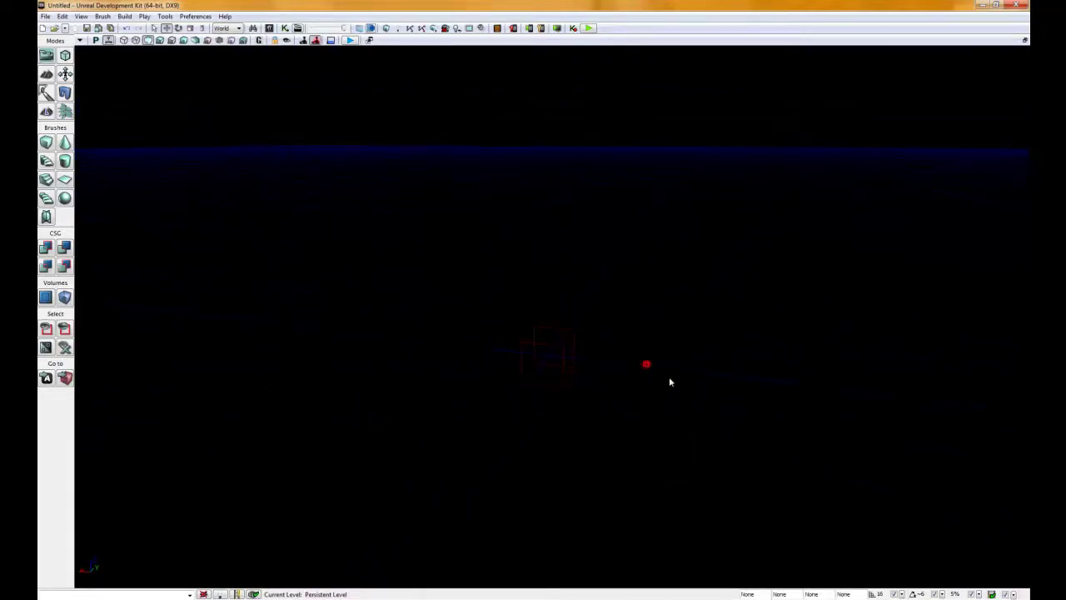
pyautogui.click(528, 344)
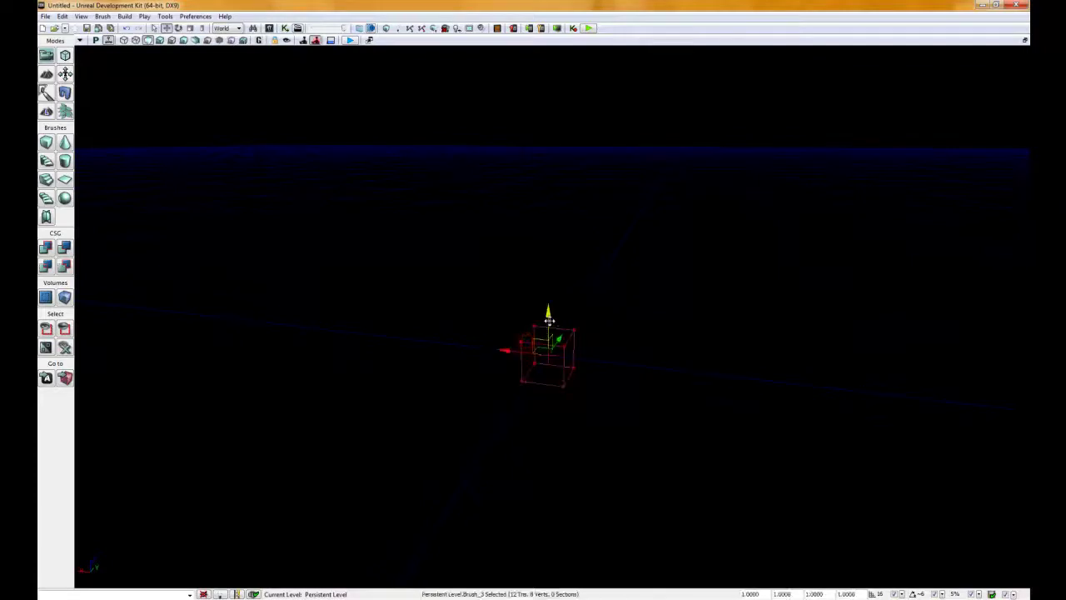
pyautogui.moveTo(550, 321); pyautogui.dragTo(552, 179)
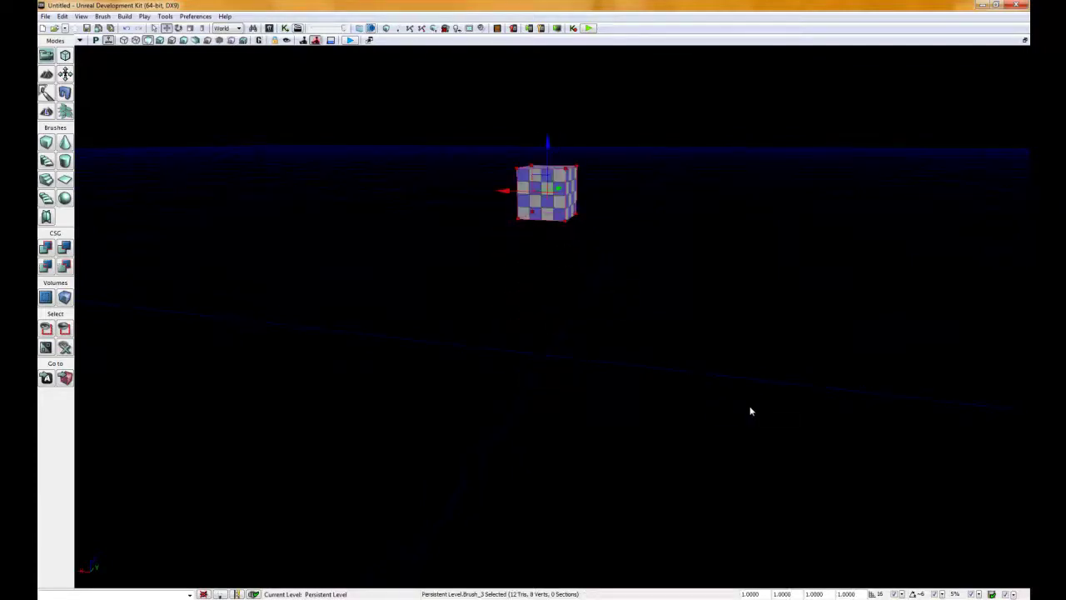
# Step: Move the red builder brush well away from the solid checkered cube and deselect it
pyautogui.moveTo(585, 263); pyautogui.dragTo(609, 276, button='right')
pyautogui.moveTo(608, 274); pyautogui.dragTo(566, 139)
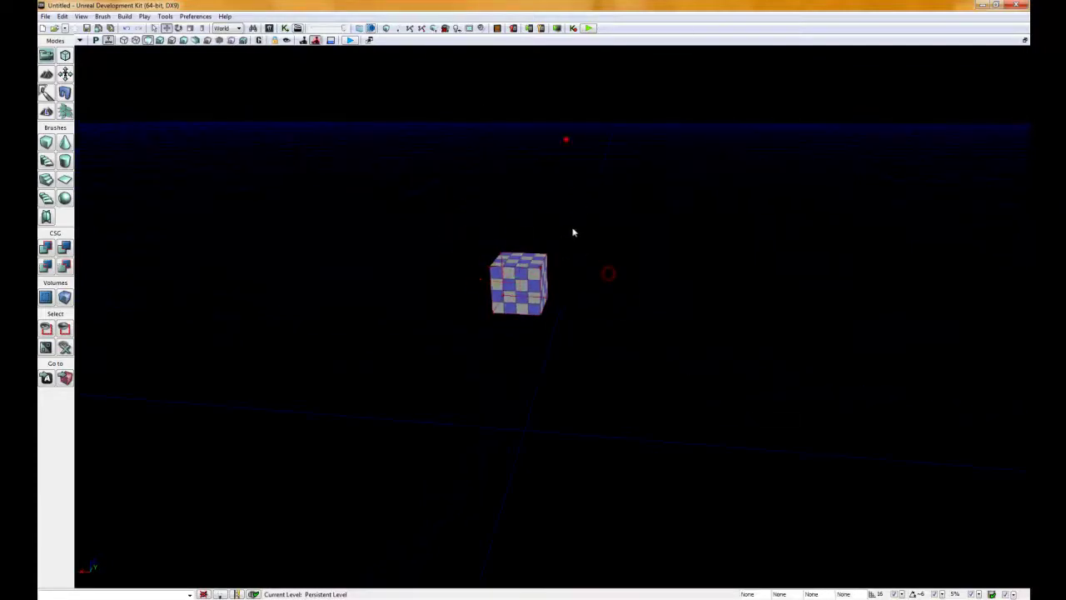
pyautogui.click(488, 281)
pyautogui.moveTo(487, 280)
pyautogui.mouseDown()
pyautogui.moveTo(647, 313)
pyautogui.moveTo(756, 355)
pyautogui.mouseUp()
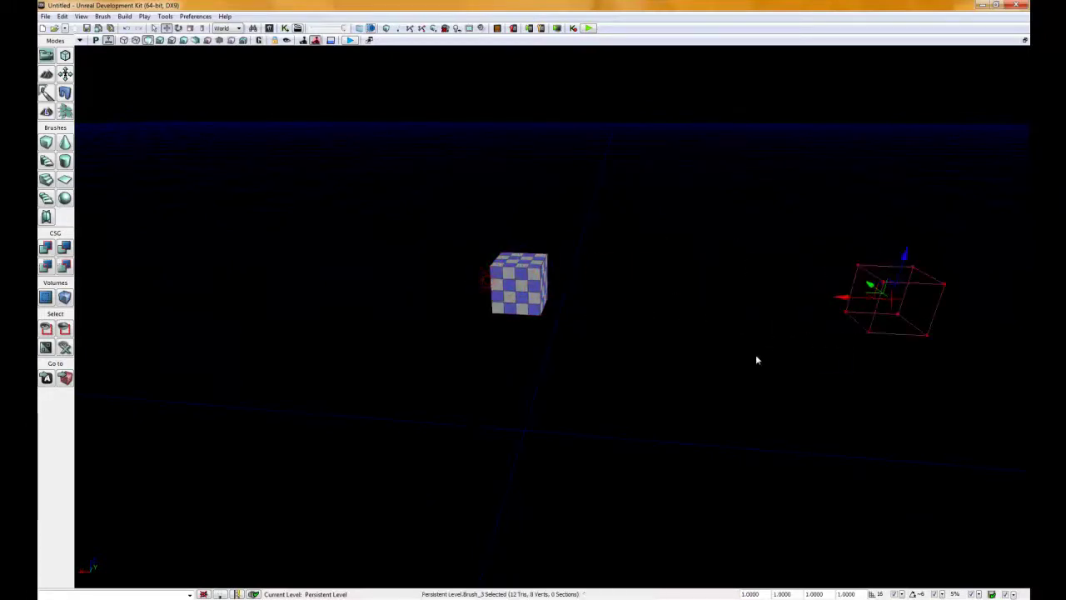
pyautogui.moveTo(756, 355); pyautogui.dragTo(653, 360, button='right')
pyautogui.moveTo(653, 359)
pyautogui.mouseDown()
pyautogui.moveTo(832, 391)
pyautogui.moveTo(874, 282)
pyautogui.mouseUp()
pyautogui.click(874, 281)
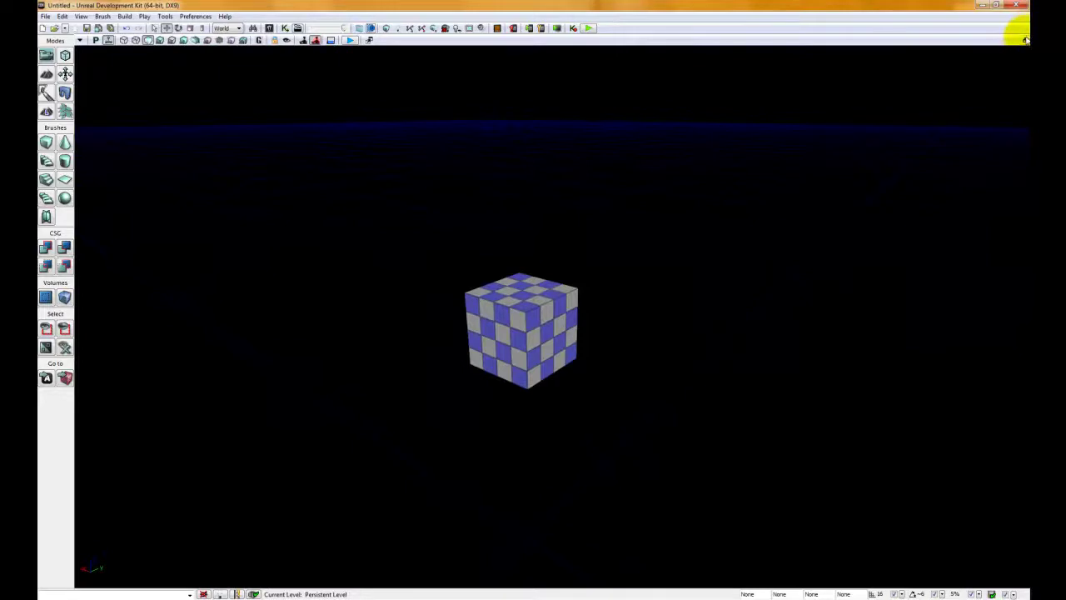
# Step: Switch from the single perspective view to the four-viewport layout and try selecting the cube in different views
pyautogui.click(1014, 41)
pyautogui.click(393, 264)
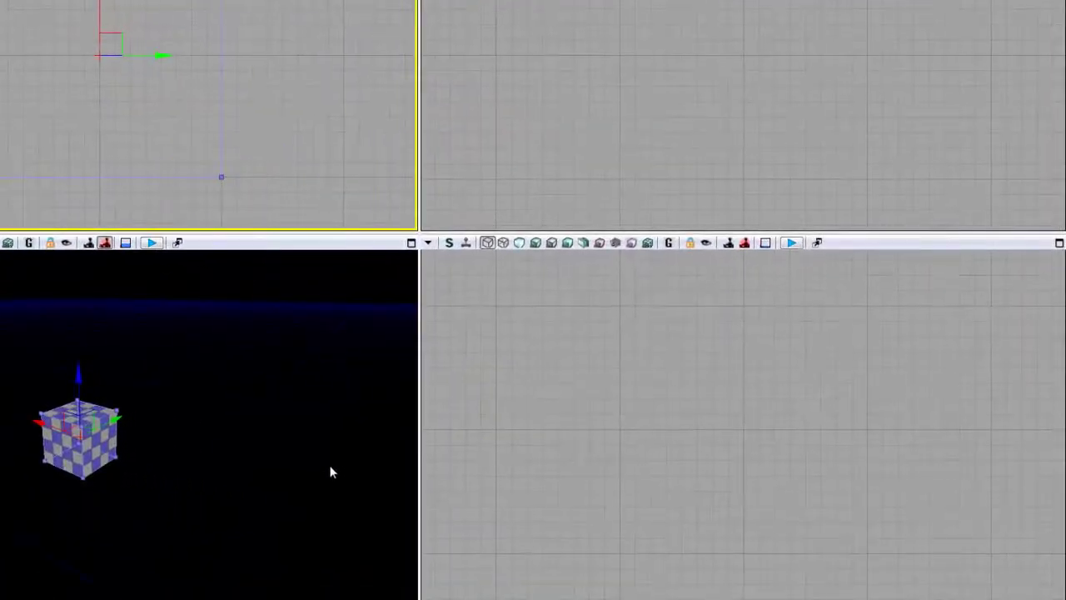
pyautogui.click(328, 468)
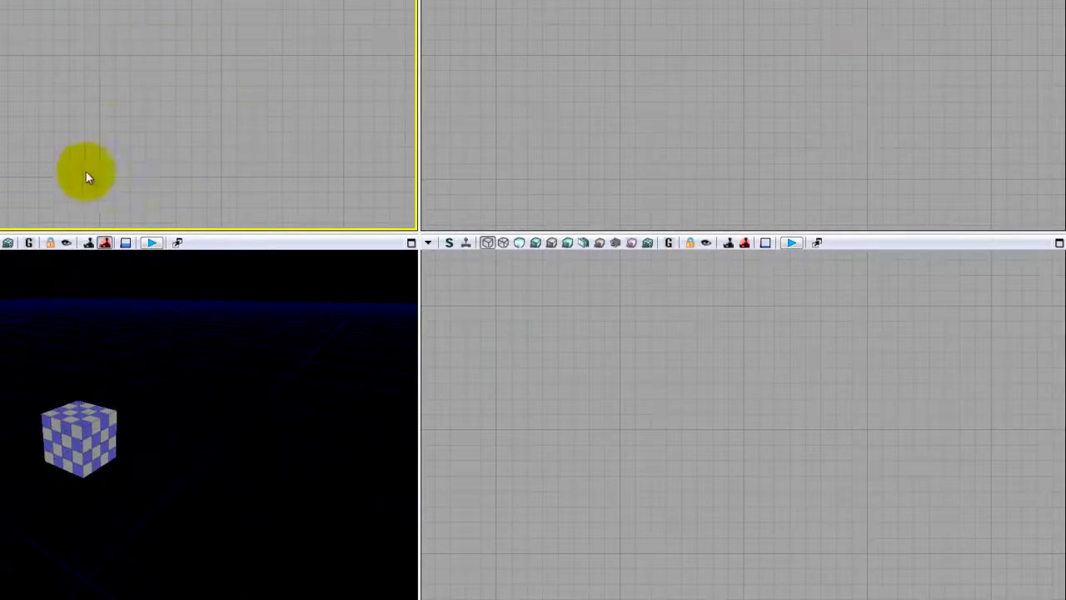
pyautogui.click(651, 98)
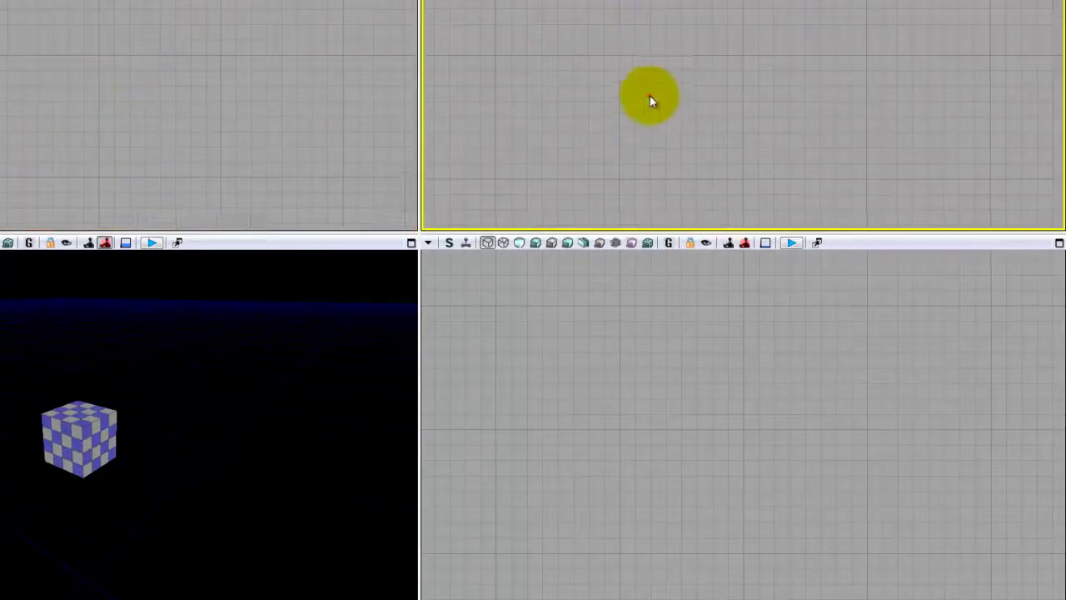
pyautogui.moveTo(650, 96)
pyautogui.mouseDown()
pyautogui.moveTo(652, 1)
pyautogui.moveTo(650, 94)
pyautogui.mouseUp()
pyautogui.click(95, 475)
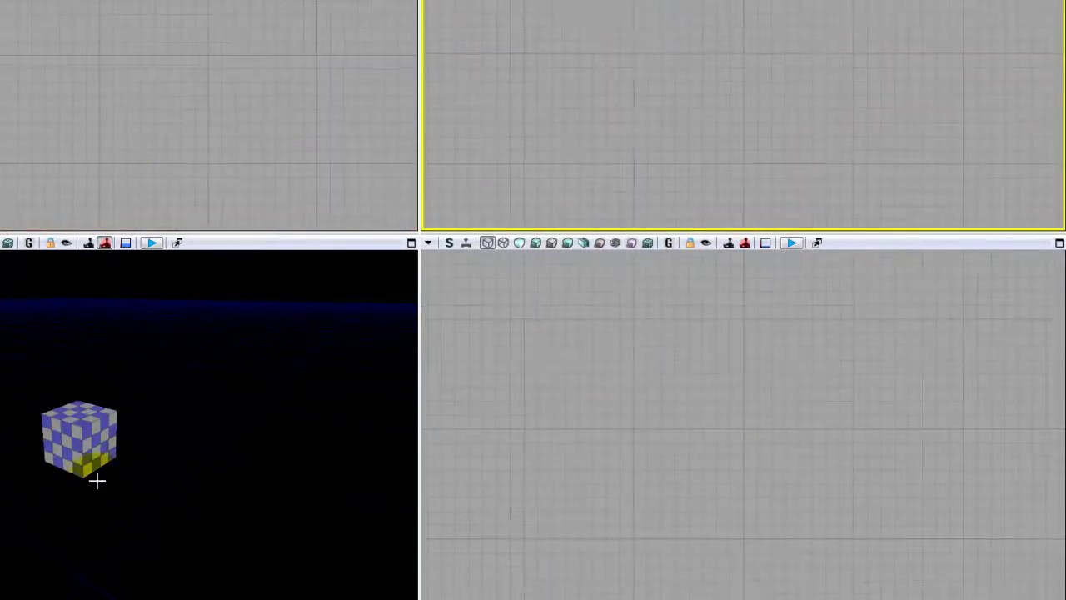
pyautogui.click(91, 406)
pyautogui.click(217, 429)
pyautogui.click(167, 411)
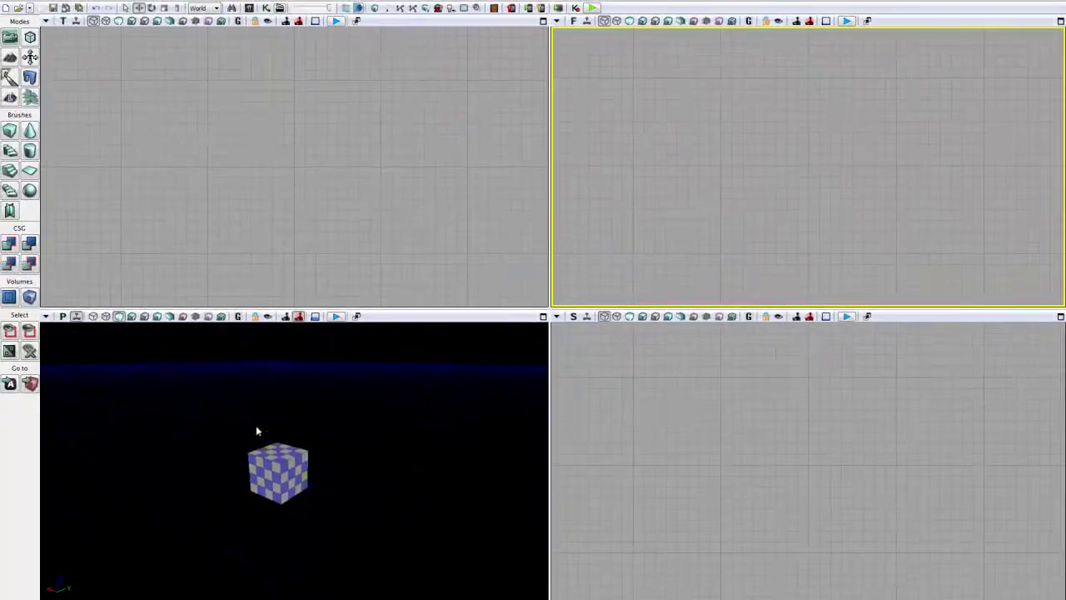
# Step: Delete the solid checkered cube and rebuild the level, dismissing the map check report
pyautogui.moveTo(392, 461); pyautogui.dragTo(378, 592)
pyautogui.moveTo(299, 418); pyautogui.dragTo(188, 342)
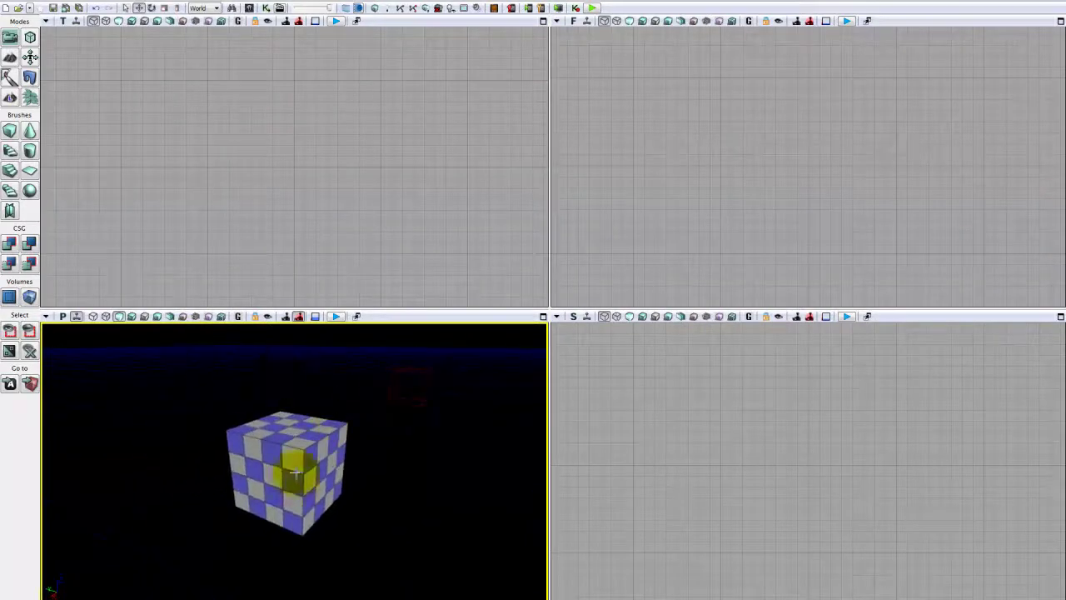
pyautogui.moveTo(478, 469)
pyautogui.mouseDown()
pyautogui.moveTo(472, 458)
pyautogui.moveTo(475, 472)
pyautogui.mouseUp()
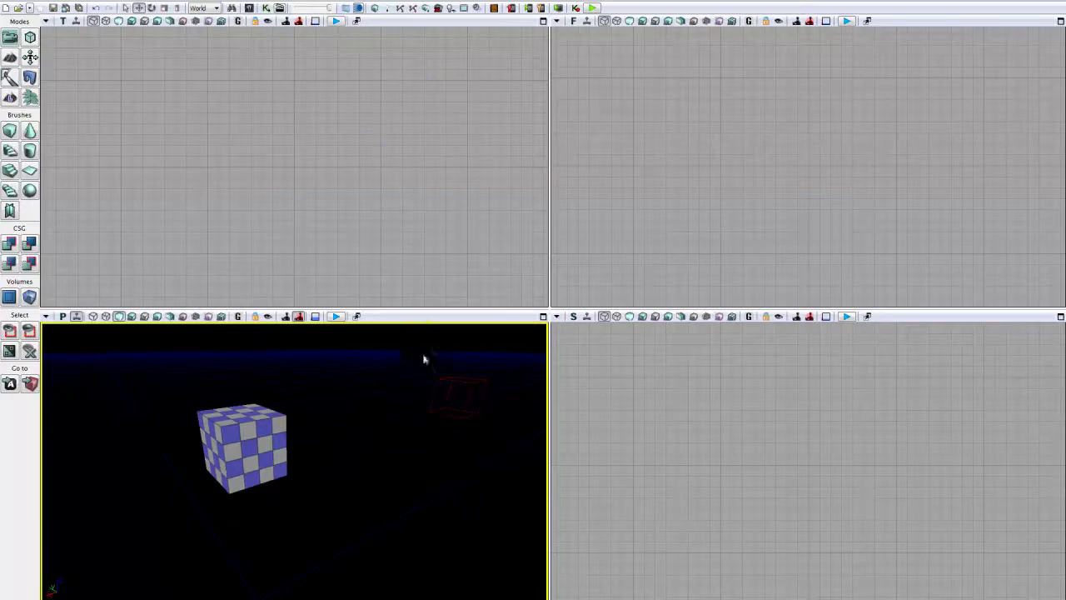
pyautogui.moveTo(424, 358); pyautogui.dragTo(419, 382)
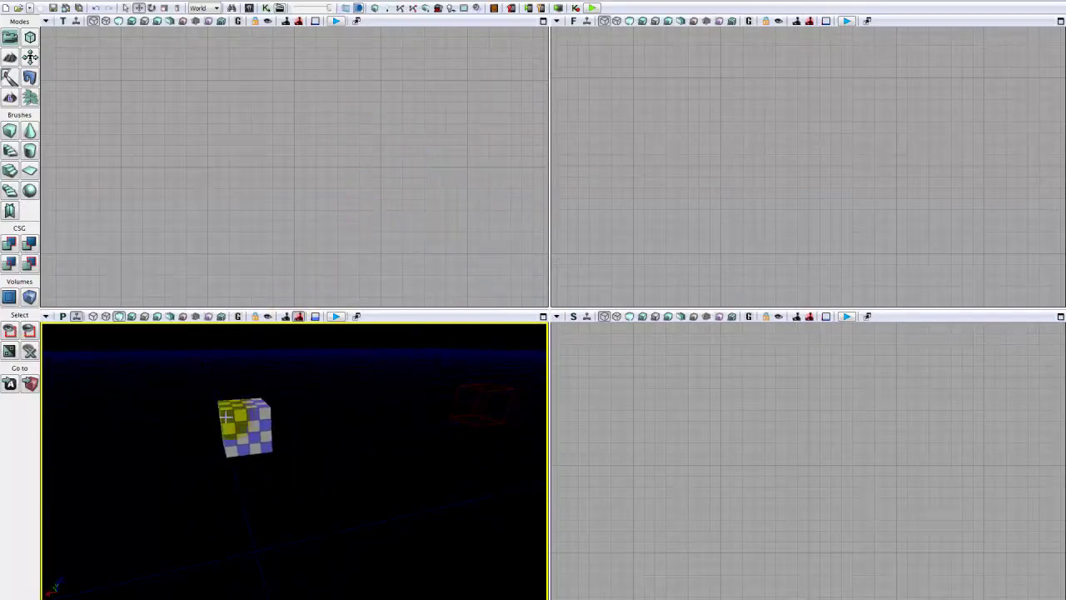
pyautogui.click(376, 10)
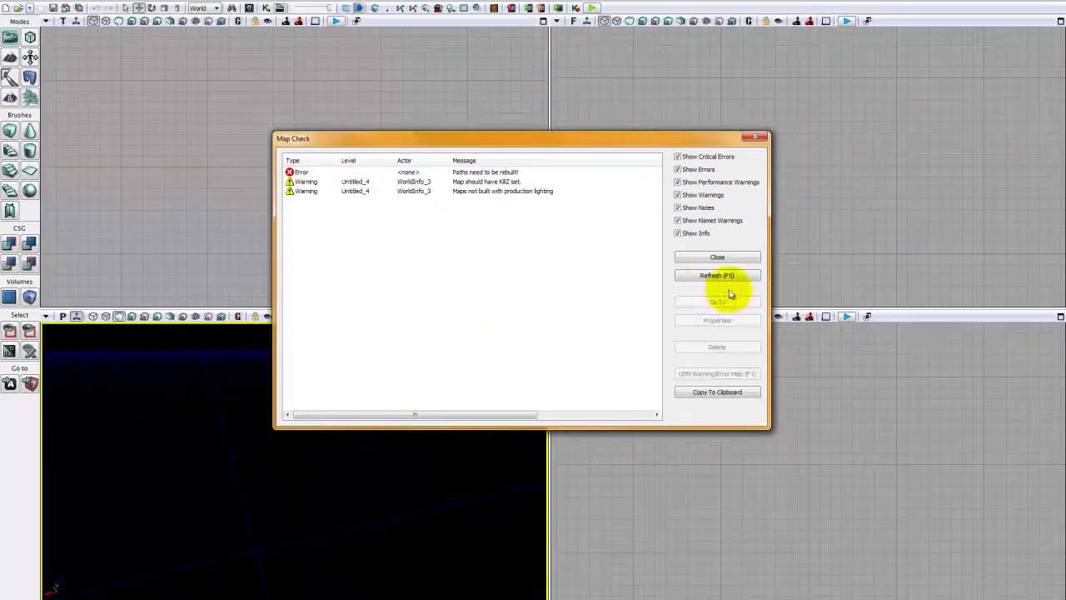
pyautogui.click(707, 259)
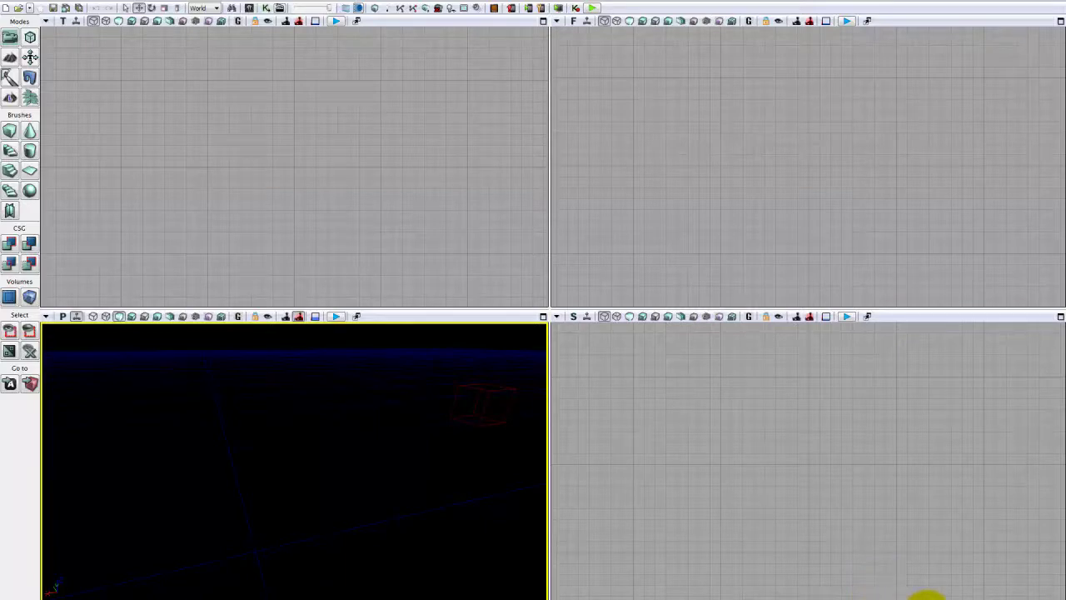
# Step: Examine the drag grid snap toggle and its available grid sizes
pyautogui.click(927, 598)
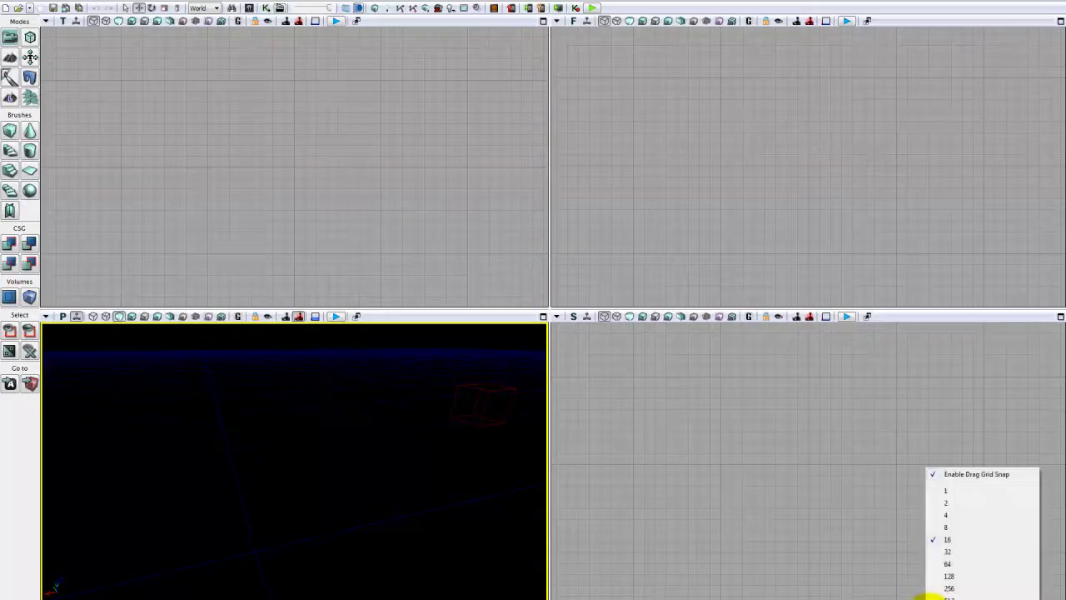
pyautogui.click(896, 599)
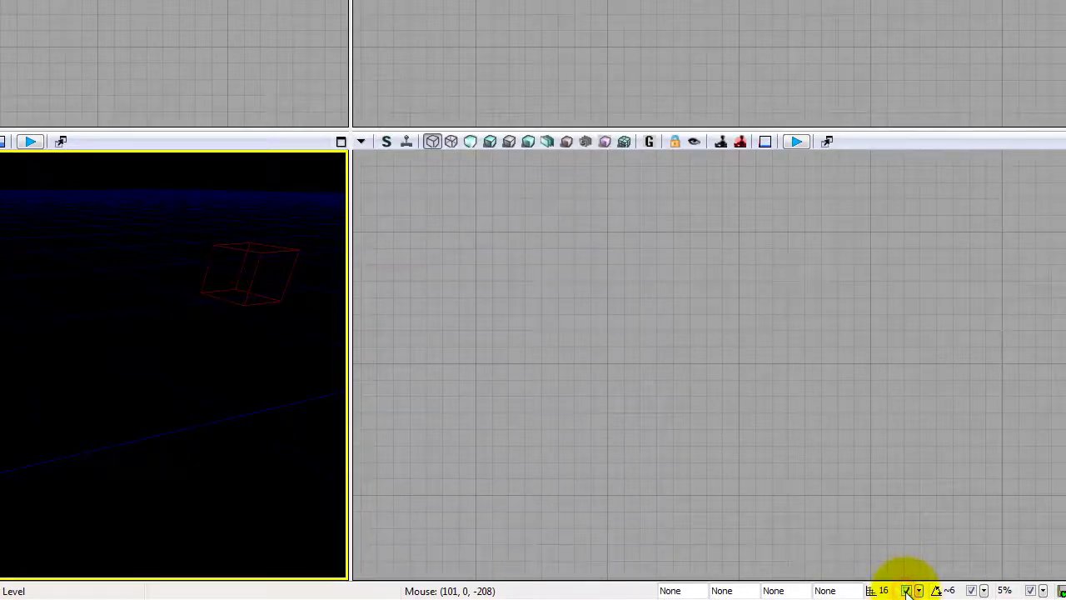
pyautogui.click(906, 591)
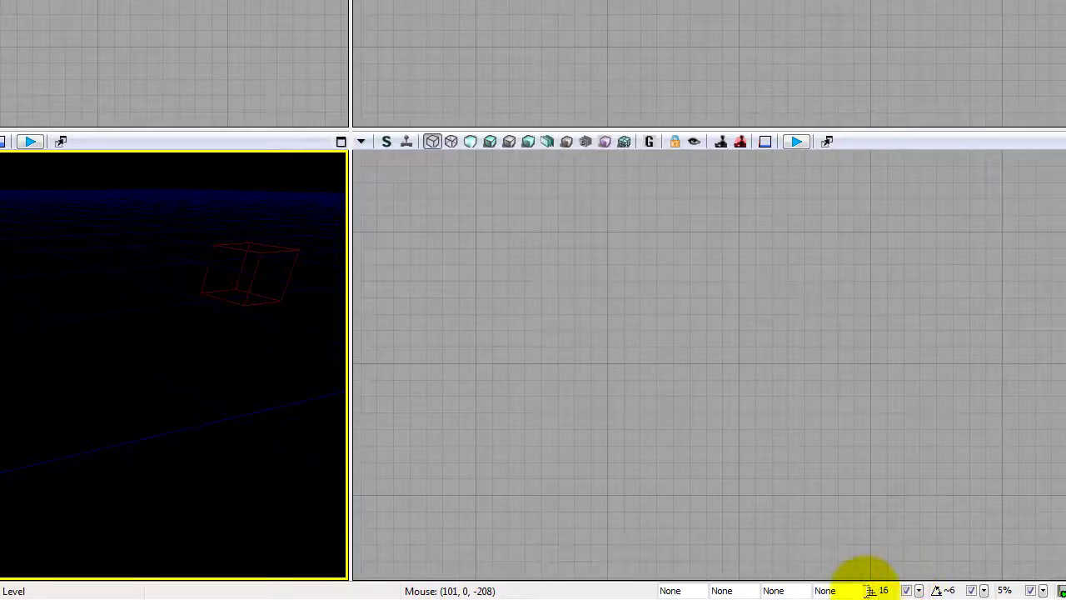
pyautogui.click(920, 590)
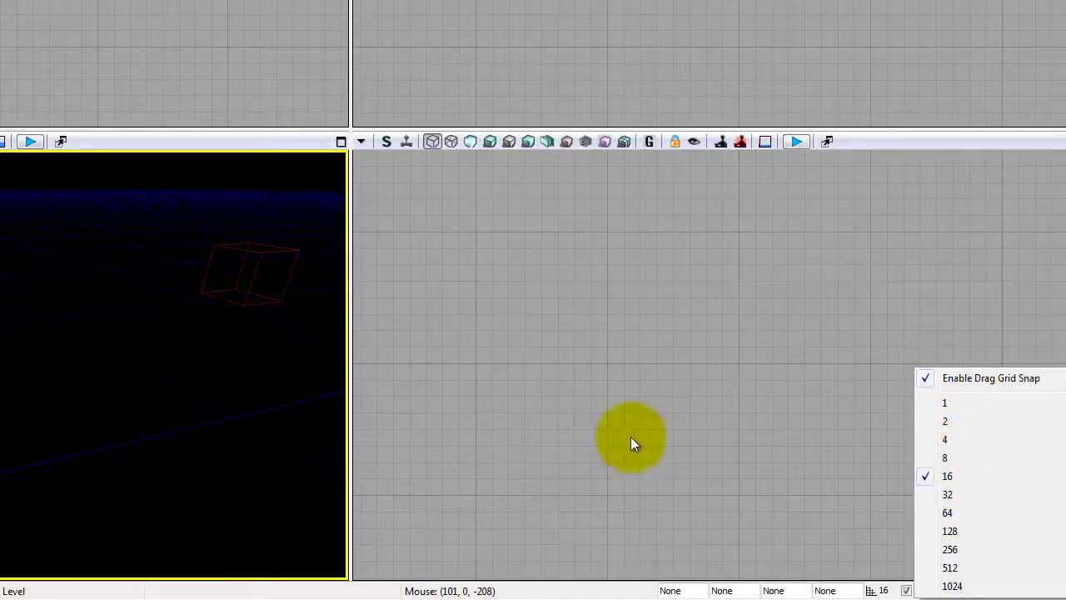
pyautogui.rightClick(759, 456)
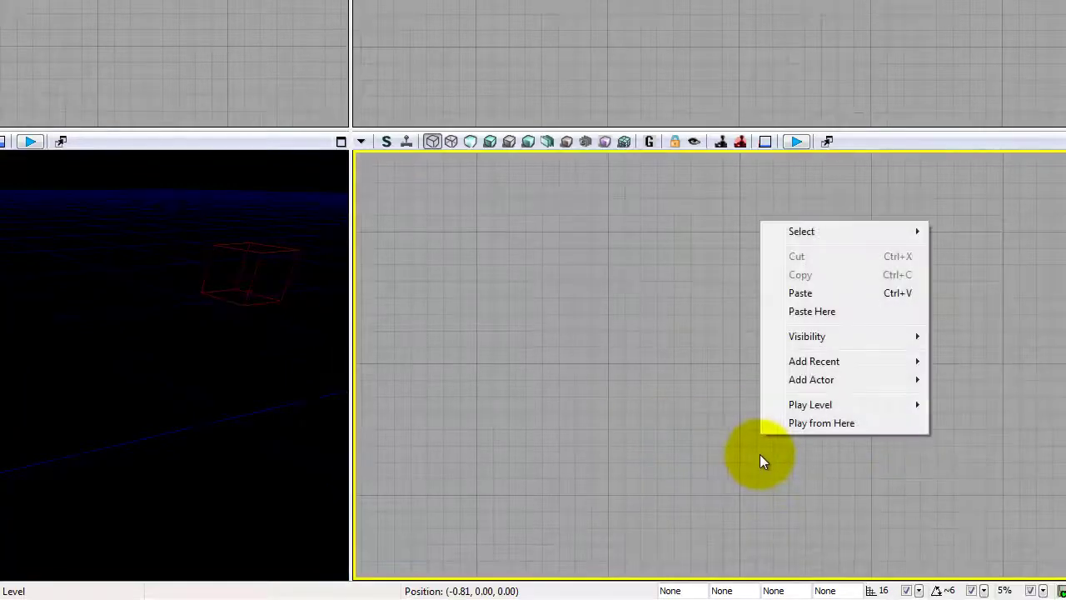
# Step: Select the red builder brush and move it diagonally in the side view with 16-unit grid snapping
pyautogui.click(233, 247)
pyautogui.moveTo(157, 421); pyautogui.dragTo(92, 388, button='right')
pyautogui.moveTo(757, 423)
pyautogui.mouseDown(button='right')
pyautogui.moveTo(704, 151)
pyautogui.moveTo(797, 470)
pyautogui.moveTo(731, 386)
pyautogui.moveTo(825, 566)
pyautogui.moveTo(837, 436)
pyautogui.mouseUp(button='right')
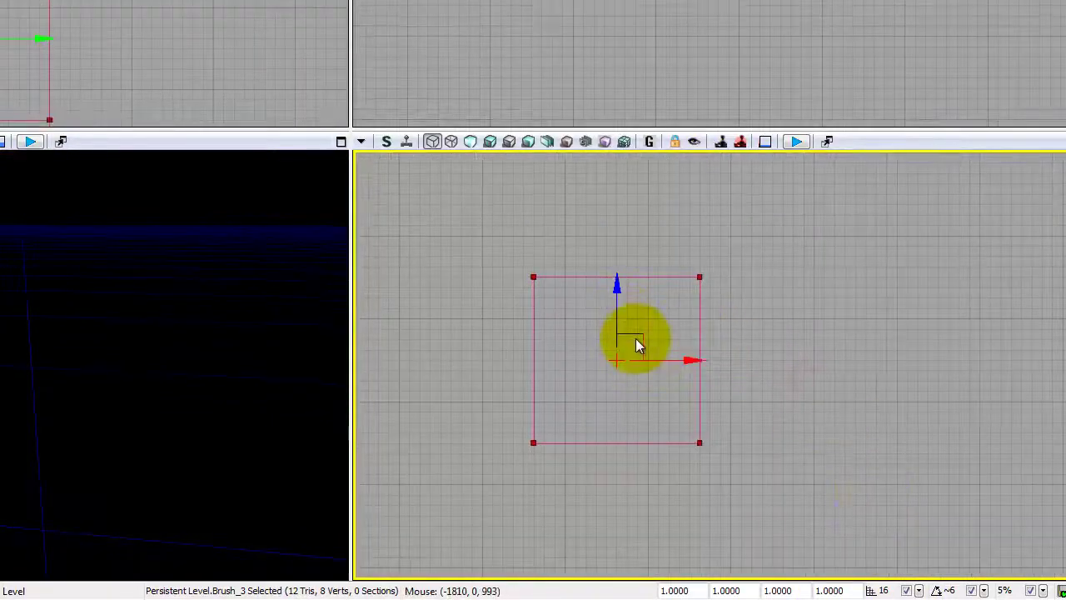
pyautogui.moveTo(636, 338)
pyautogui.mouseDown()
pyautogui.moveTo(661, 345)
pyautogui.moveTo(655, 320)
pyautogui.moveTo(680, 328)
pyautogui.moveTo(702, 361)
pyautogui.moveTo(692, 364)
pyautogui.mouseUp()
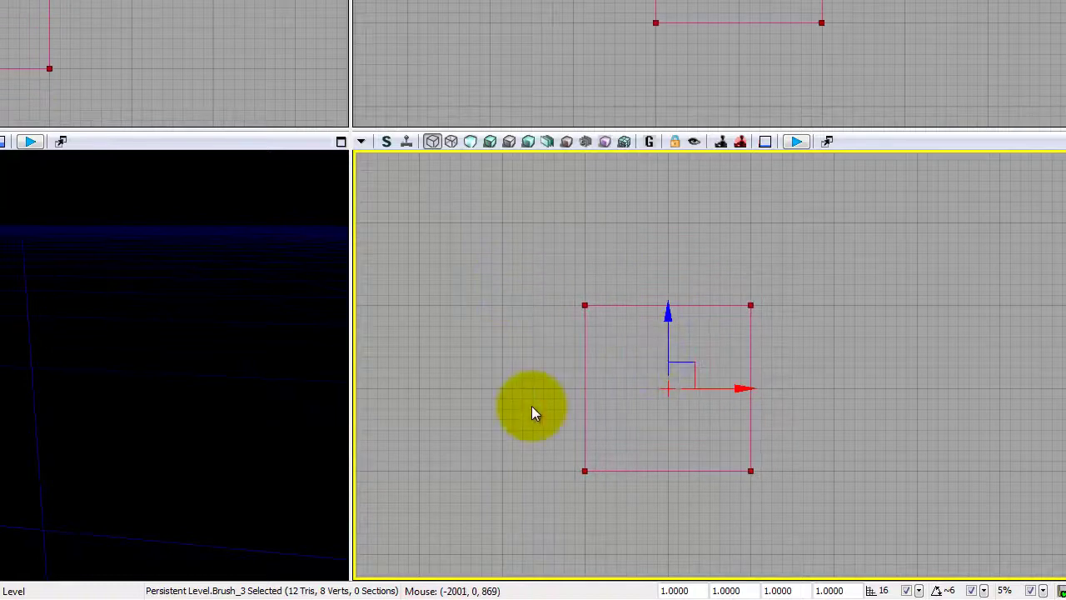
pyautogui.scroll(3, 533, 406)
pyautogui.moveTo(592, 400)
pyautogui.mouseDown(button='right')
pyautogui.moveTo(611, 458)
pyautogui.moveTo(586, 418)
pyautogui.mouseUp(button='right')
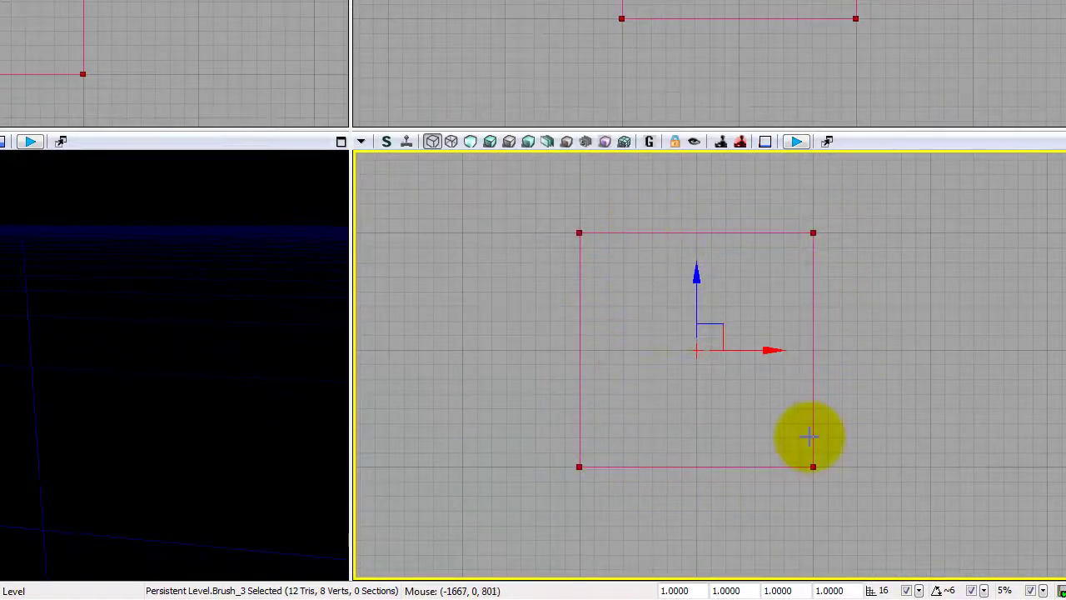
pyautogui.moveTo(95, 346)
pyautogui.mouseDown(button='right')
pyautogui.moveTo(347, 354)
pyautogui.moveTo(210, 355)
pyautogui.mouseUp(button='right')
pyautogui.moveTo(210, 356); pyautogui.dragTo(312, 360)
pyautogui.moveTo(505, 450); pyautogui.dragTo(428, 406)
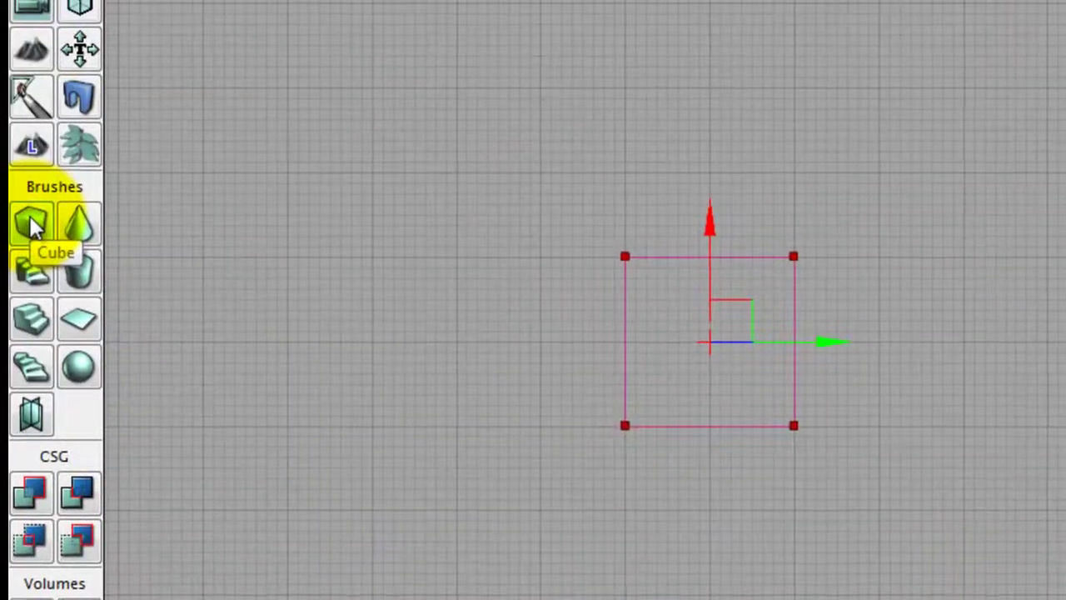
# Step: Open the build properties of the Cube brush and try the Hollow option, leaving it switched off
pyautogui.rightClick(26, 189)
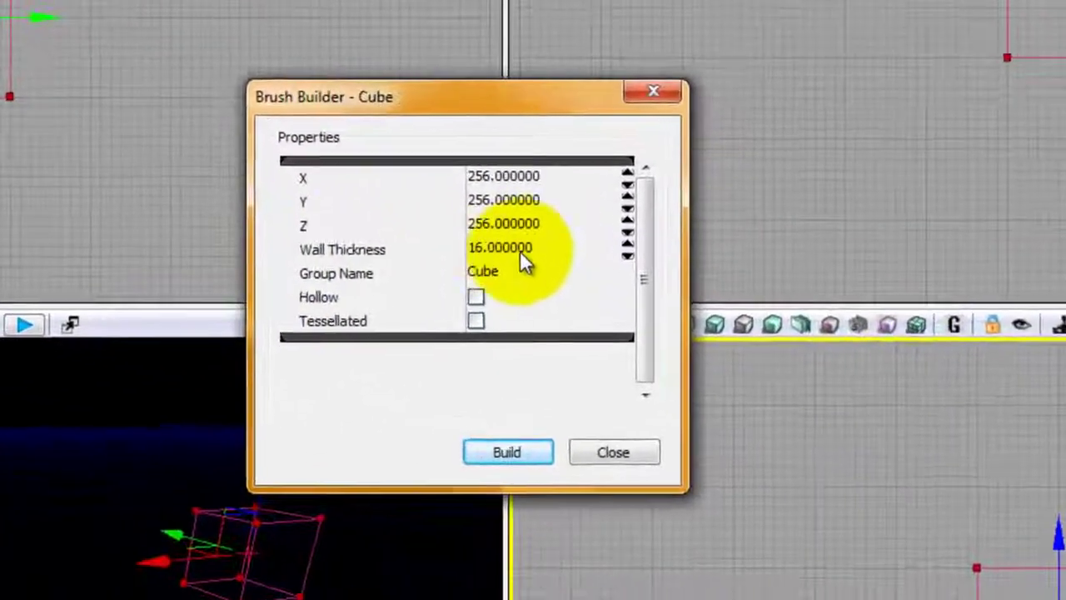
pyautogui.click(460, 290)
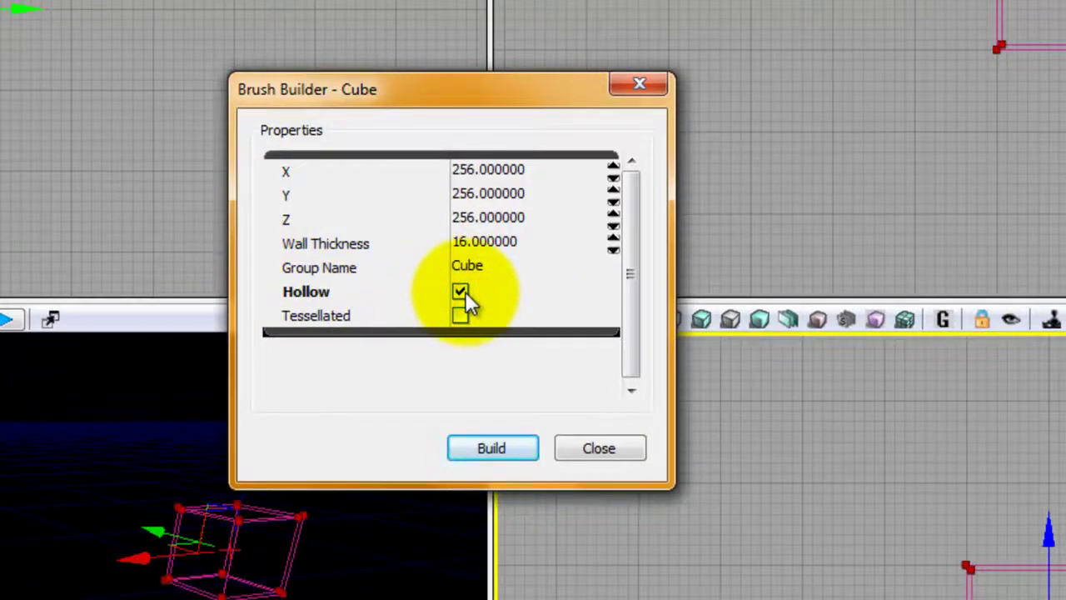
pyautogui.click(462, 292)
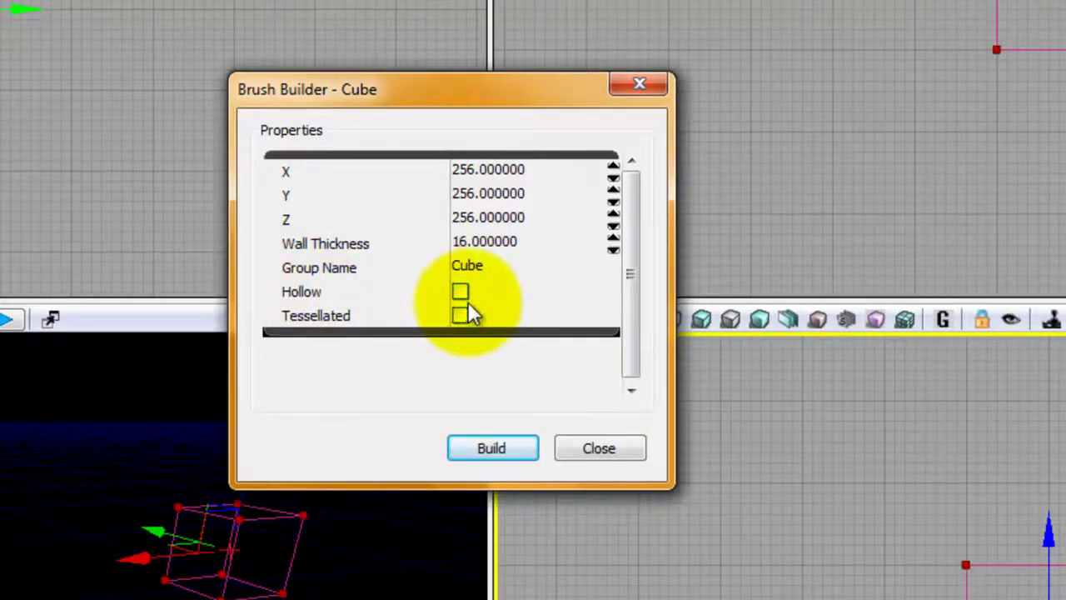
pyautogui.click(460, 293)
pyautogui.click(460, 294)
pyautogui.click(459, 293)
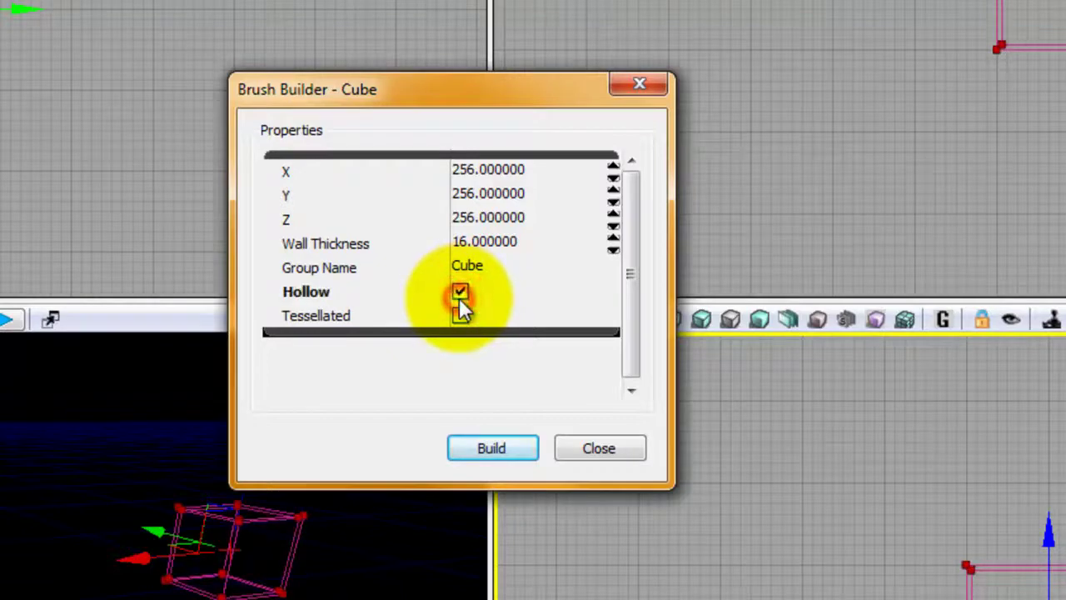
pyautogui.click(461, 290)
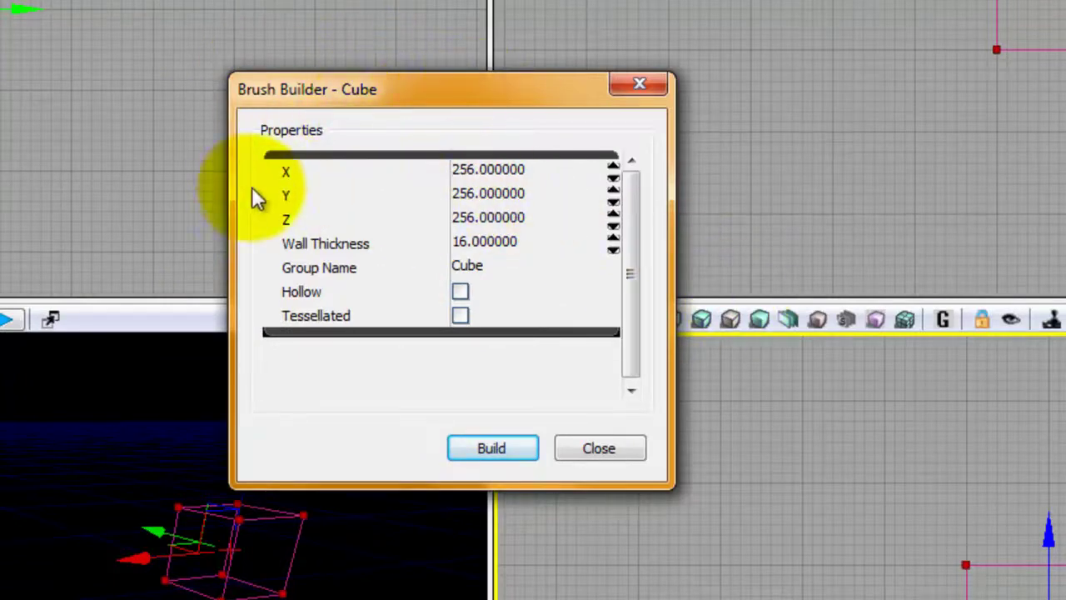
# Step: Set the cube brush's Z size to 32 and build it as a flat slab
pyautogui.click(552, 170)
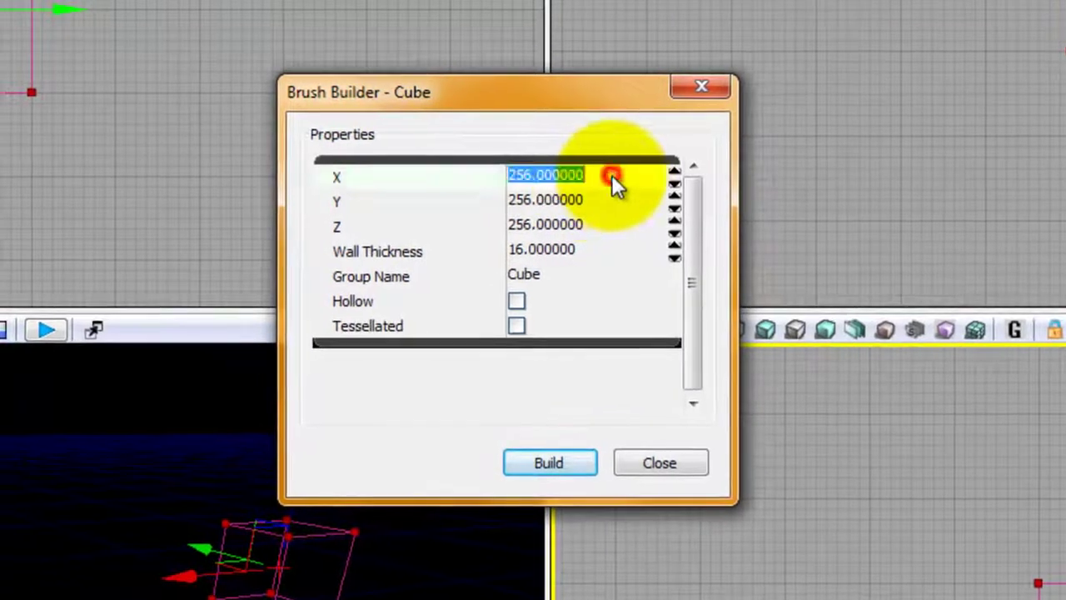
pyautogui.click(575, 201)
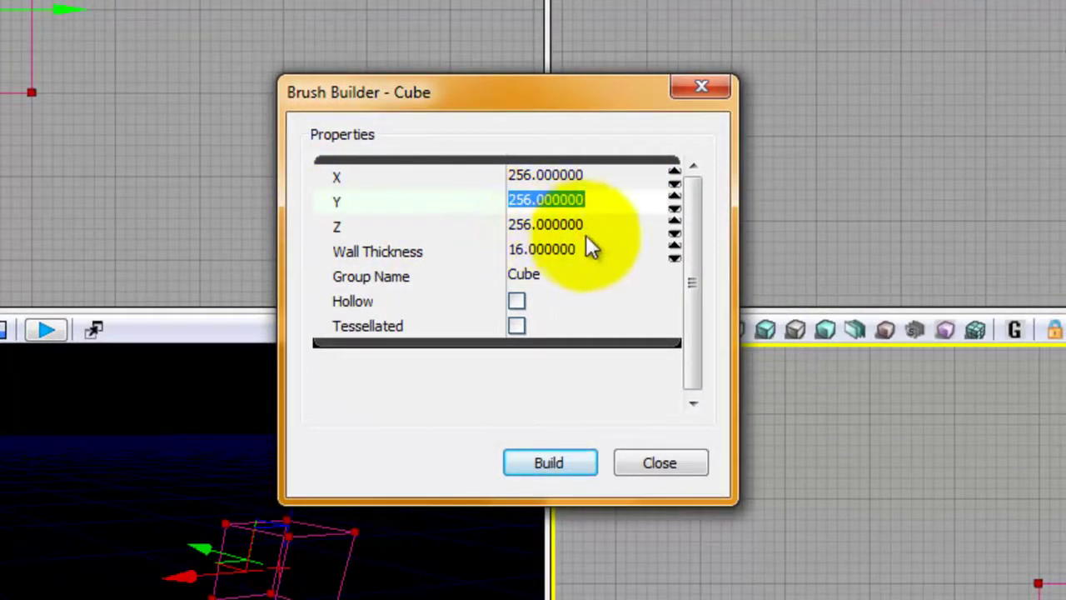
pyautogui.click(565, 225)
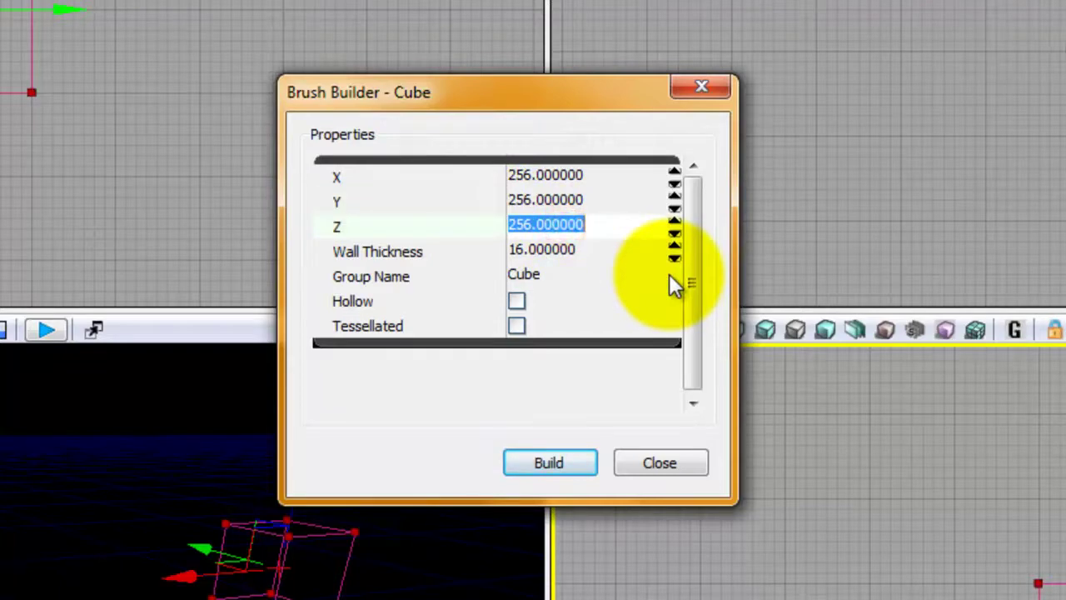
pyautogui.write('32')
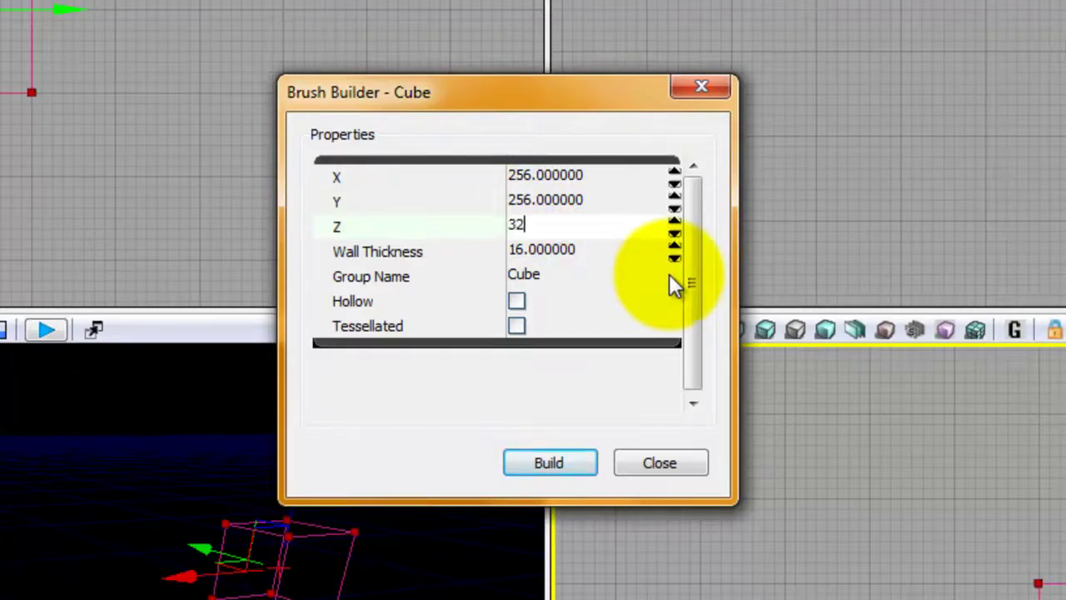
pyautogui.click(541, 467)
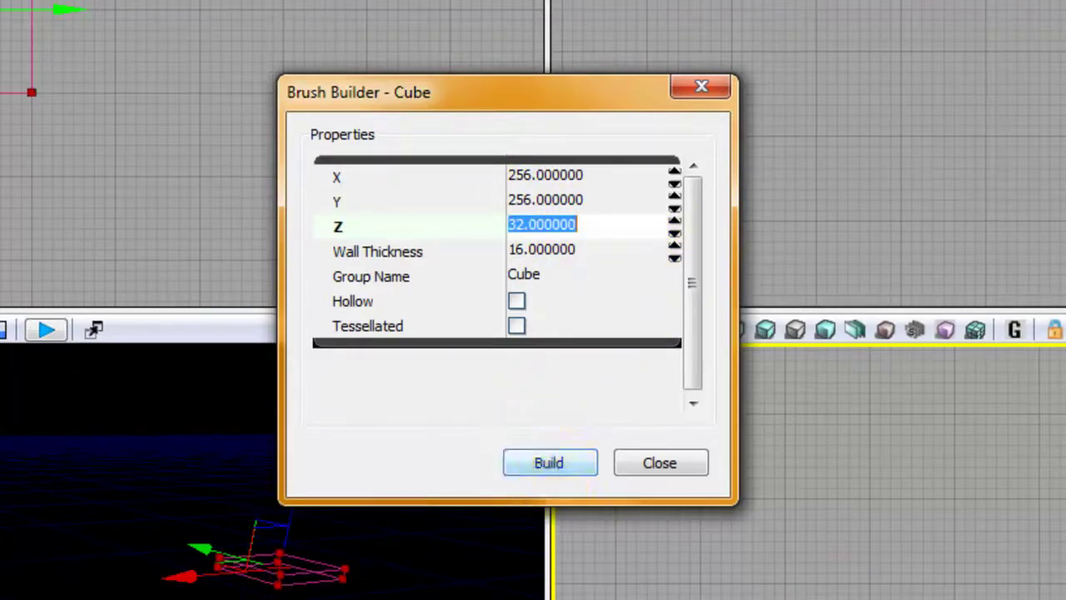
pyautogui.scroll(4, 798, 599)
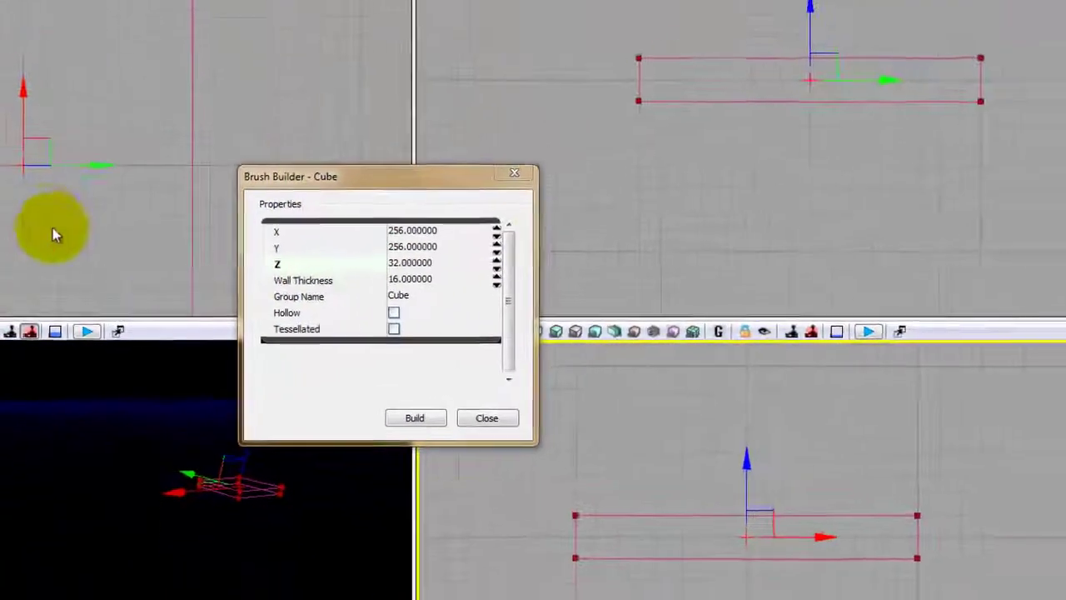
pyautogui.scroll(-3, 53, 231)
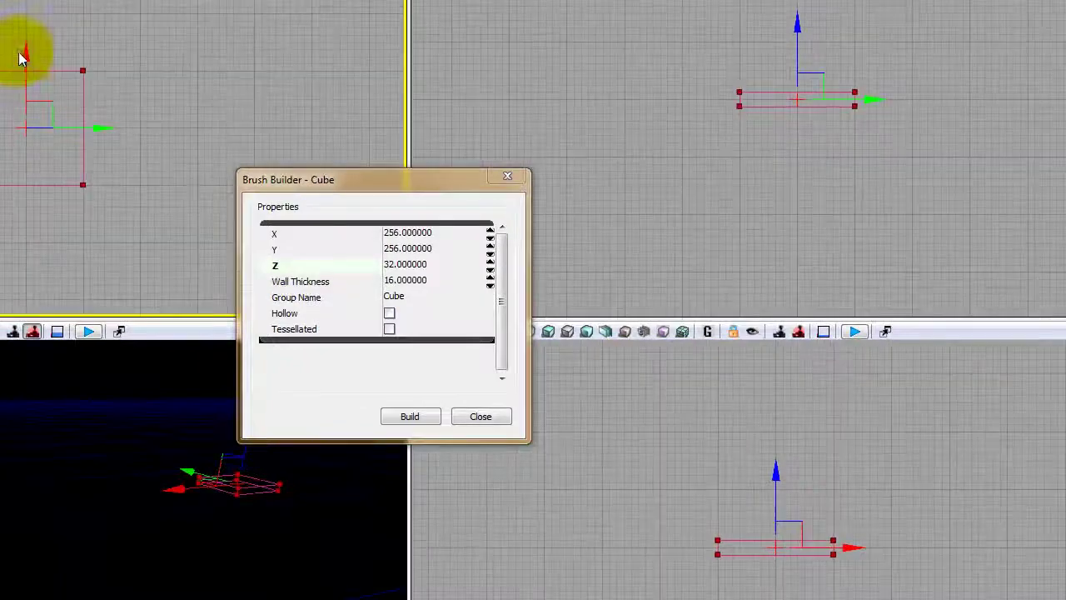
# Step: Set the cube brush's X and Y sizes to 512, build it and close the Brush Builder
pyautogui.click(444, 241)
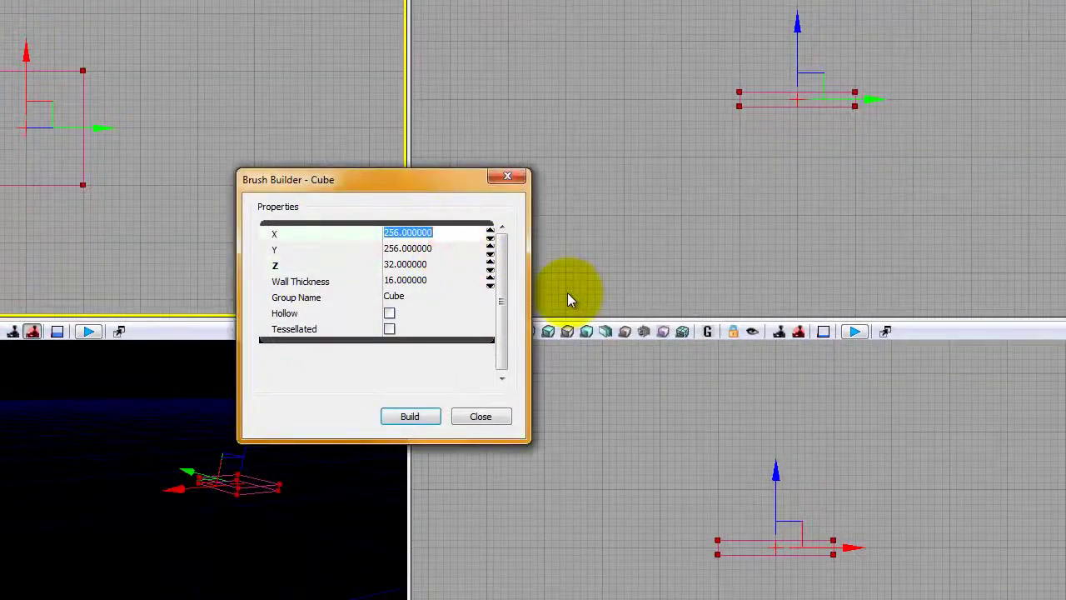
pyautogui.write('512')
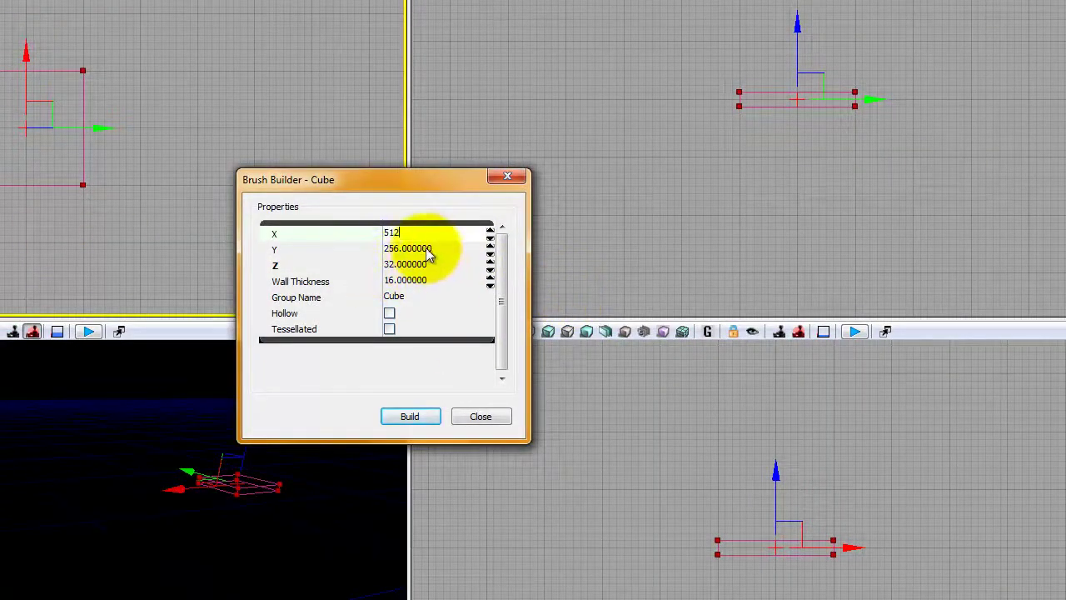
pyautogui.click(421, 248)
pyautogui.write('512')
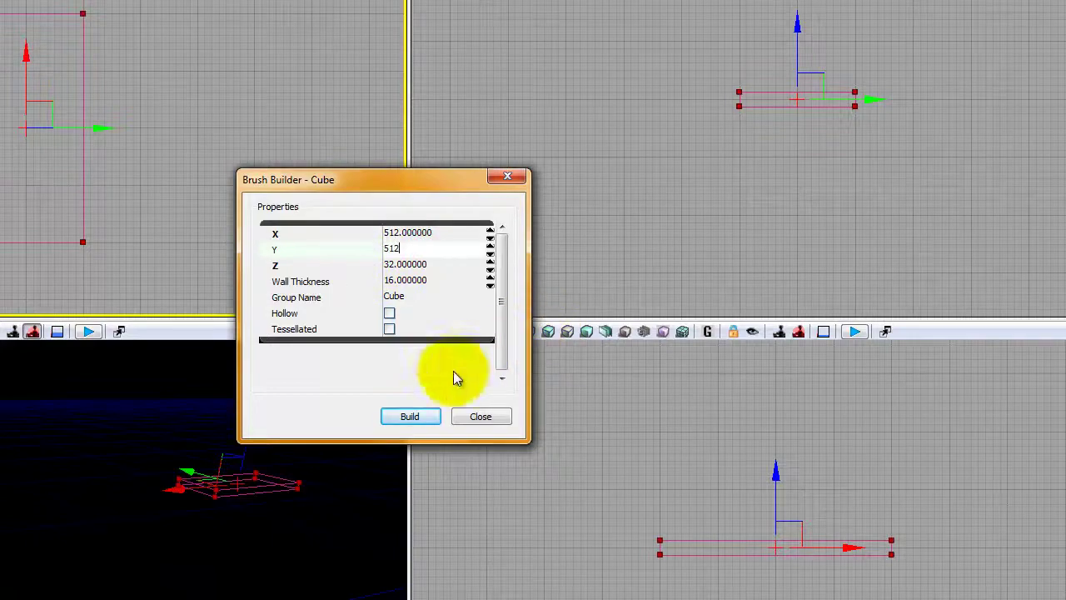
pyautogui.click(409, 416)
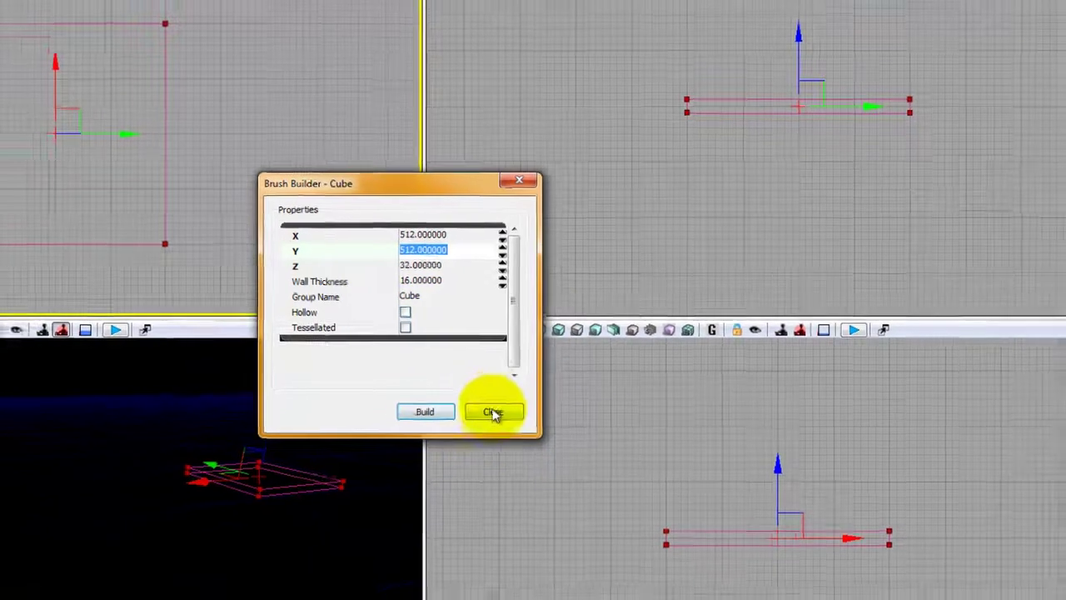
pyautogui.click(481, 416)
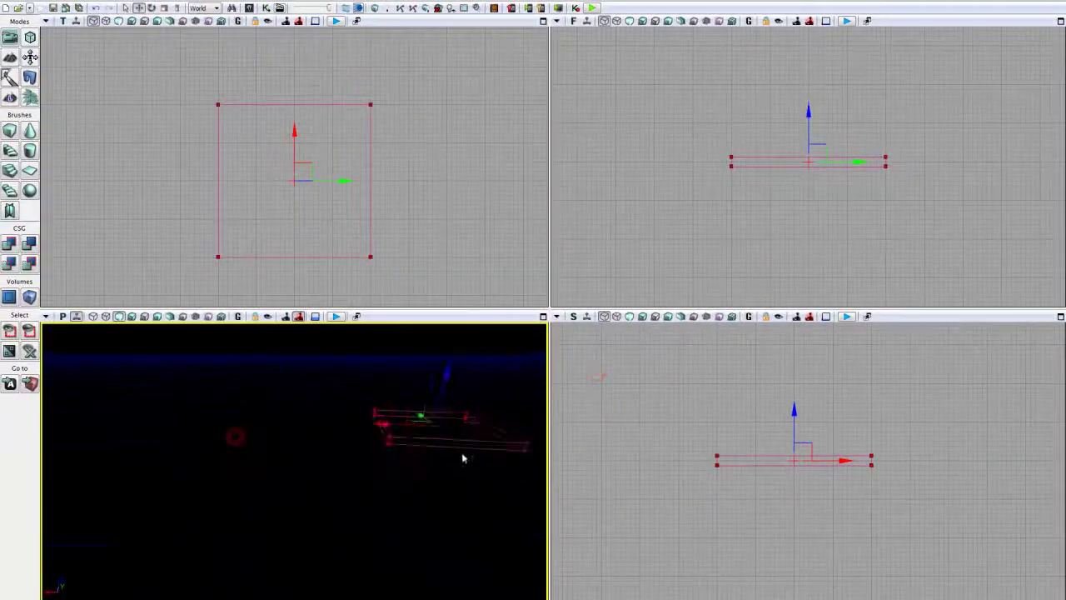
# Step: Move the flat builder brush down along its vertical axis
pyautogui.moveTo(463, 458); pyautogui.dragTo(500, 453, button='right')
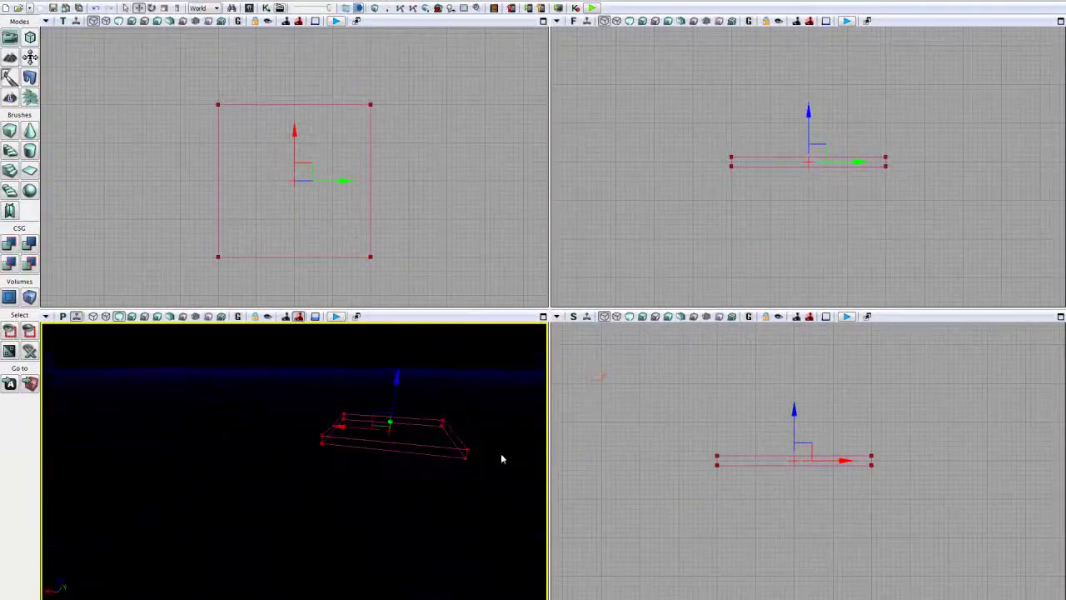
pyautogui.moveTo(728, 500); pyautogui.dragTo(720, 590, button='right')
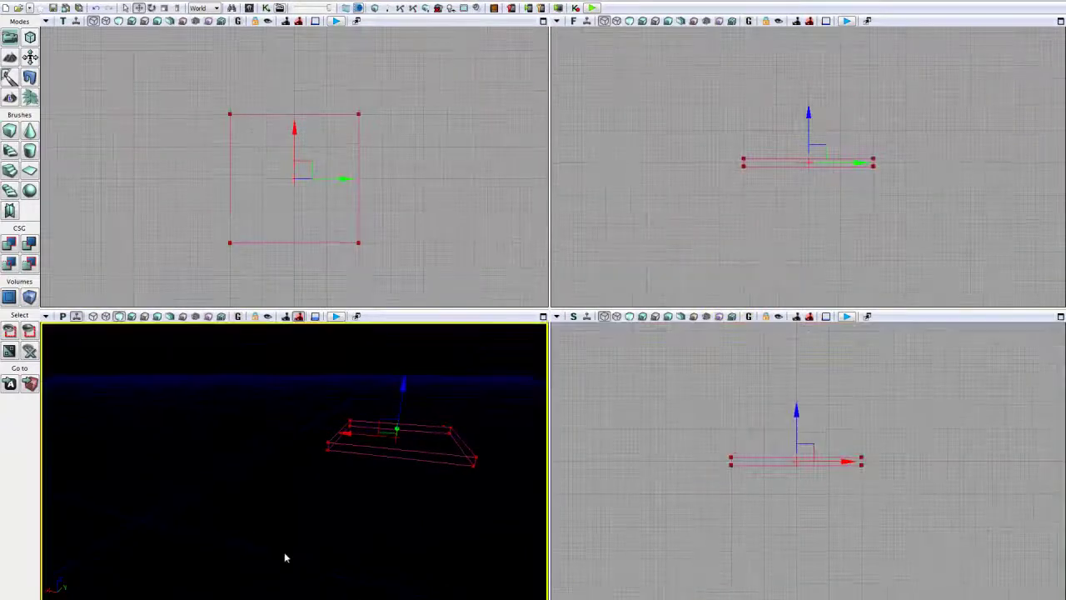
pyautogui.moveTo(286, 557); pyautogui.dragTo(283, 551, button='right')
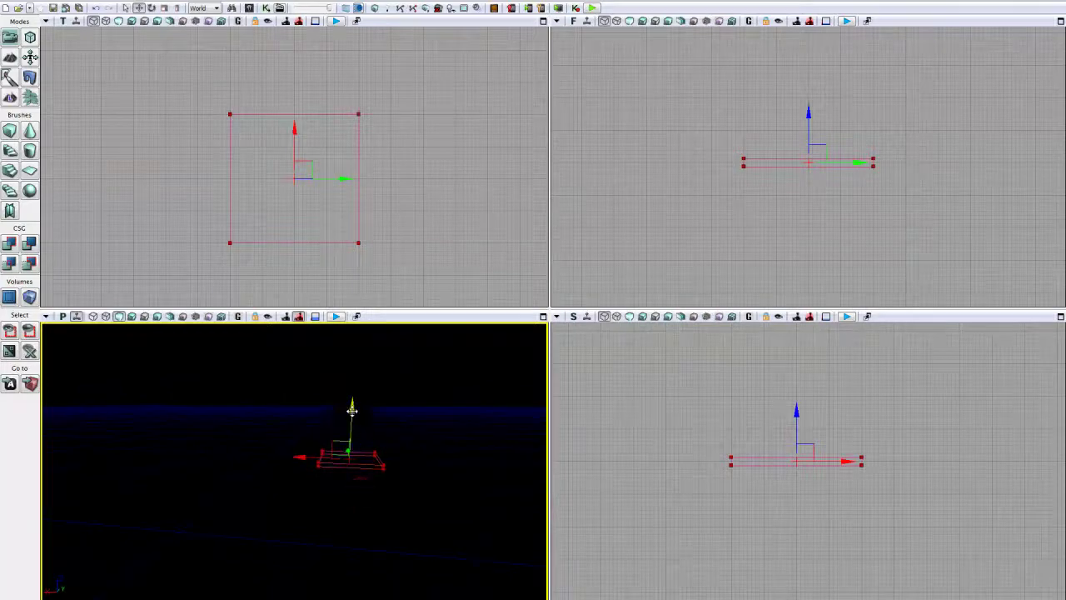
pyautogui.moveTo(347, 490); pyautogui.dragTo(272, 480)
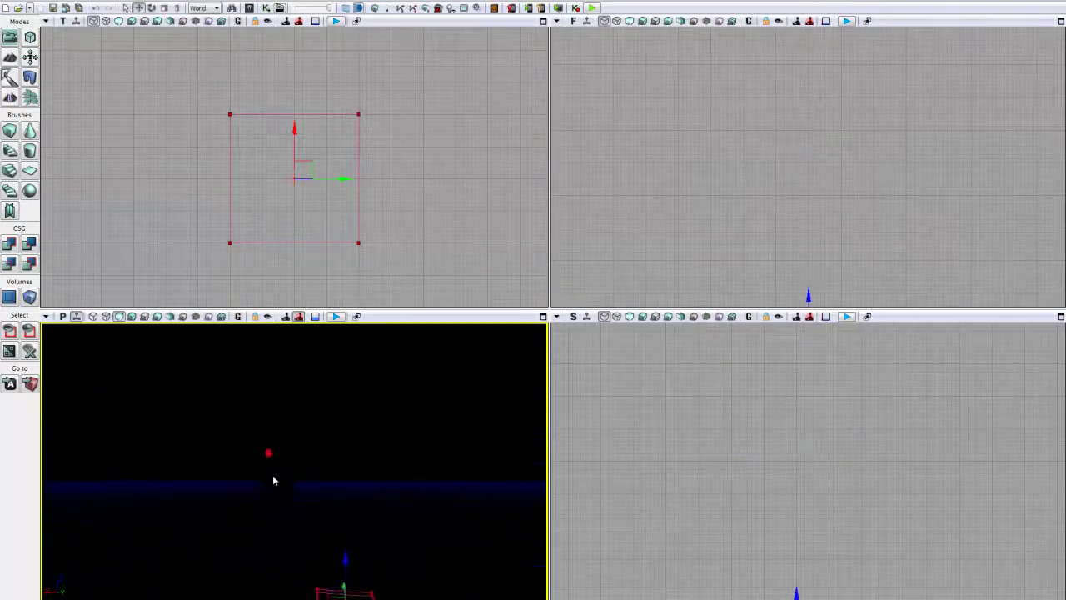
pyautogui.moveTo(720, 553)
pyautogui.mouseDown(button='right')
pyautogui.moveTo(712, 463)
pyautogui.moveTo(730, 432)
pyautogui.moveTo(731, 522)
pyautogui.mouseUp(button='right')
pyautogui.moveTo(731, 522)
pyautogui.mouseDown()
pyautogui.moveTo(785, 392)
pyautogui.moveTo(822, 385)
pyautogui.mouseUp()
pyautogui.moveTo(279, 545)
pyautogui.mouseDown(button='right')
pyautogui.moveTo(264, 549)
pyautogui.moveTo(383, 574)
pyautogui.moveTo(222, 586)
pyautogui.mouseUp(button='right')
pyautogui.moveTo(329, 598)
pyautogui.mouseDown(button='right')
pyautogui.moveTo(438, 593)
pyautogui.moveTo(347, 599)
pyautogui.moveTo(380, 581)
pyautogui.mouseUp(button='right')
pyautogui.moveTo(222, 455)
pyautogui.mouseDown(button='right')
pyautogui.moveTo(366, 456)
pyautogui.moveTo(280, 469)
pyautogui.moveTo(197, 458)
pyautogui.moveTo(208, 451)
pyautogui.mouseUp(button='right')
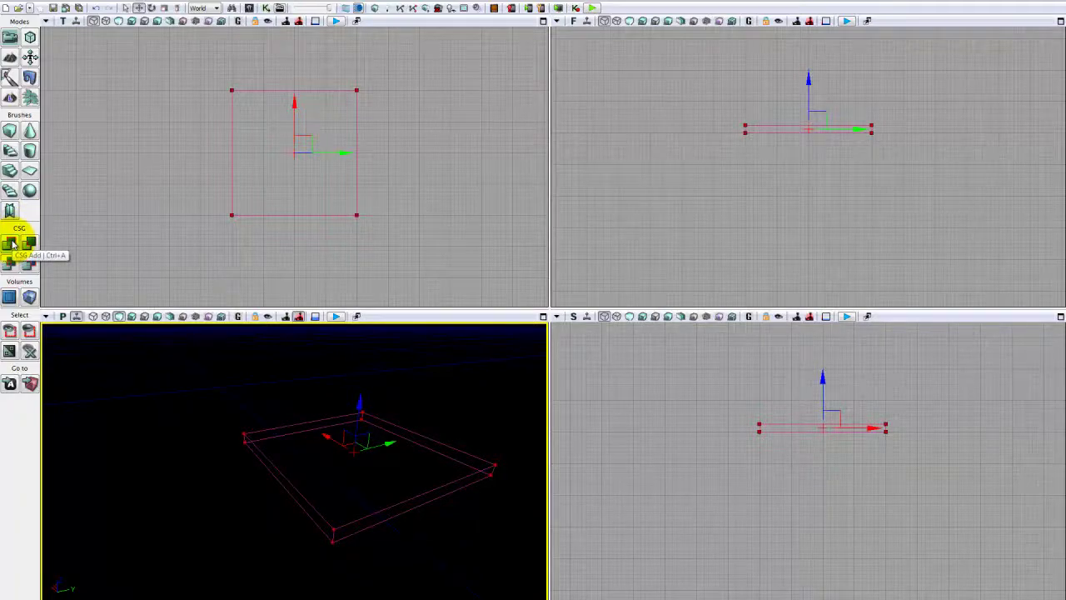
# Step: Create a solid platform from the builder brush with CSG Add and move the brush aside along the Y axis
pyautogui.click(11, 243)
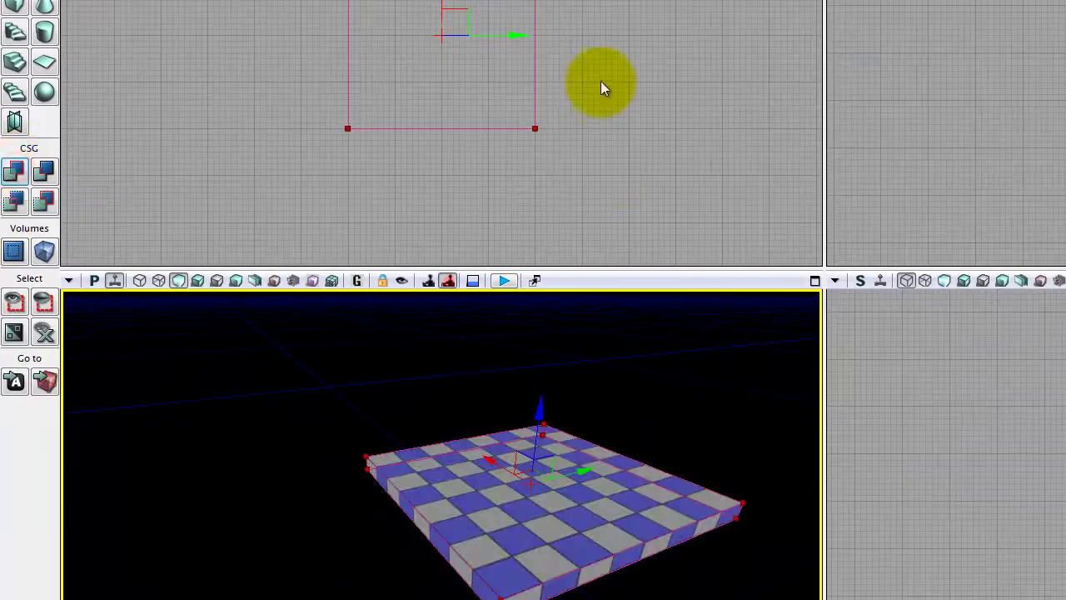
pyautogui.moveTo(579, 117)
pyautogui.mouseDown()
pyautogui.moveTo(581, 104)
pyautogui.moveTo(590, 135)
pyautogui.mouseUp()
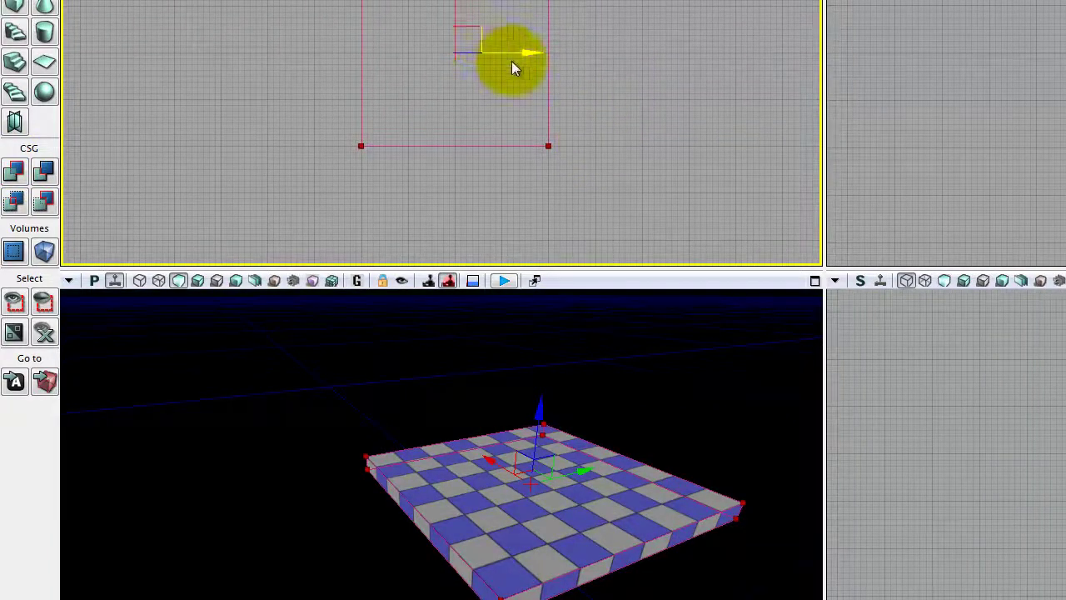
pyautogui.moveTo(513, 69)
pyautogui.mouseDown()
pyautogui.moveTo(518, 53)
pyautogui.moveTo(264, 58)
pyautogui.mouseUp()
pyautogui.click(489, 394)
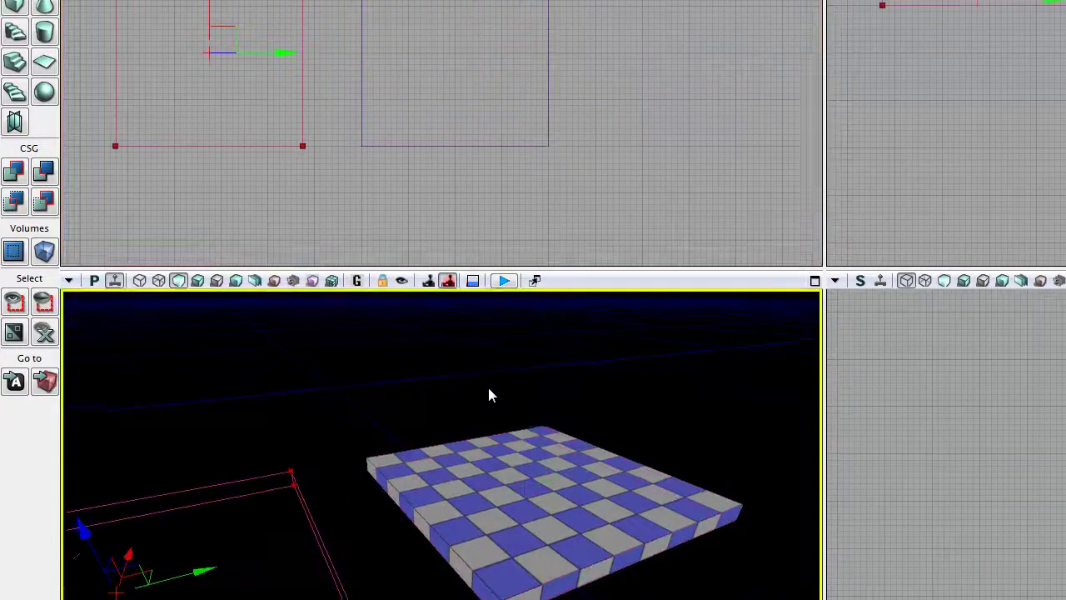
# Step: Maximize the perspective viewport and frame the checkered platform from above one corner
pyautogui.moveTo(488, 395); pyautogui.dragTo(500, 366)
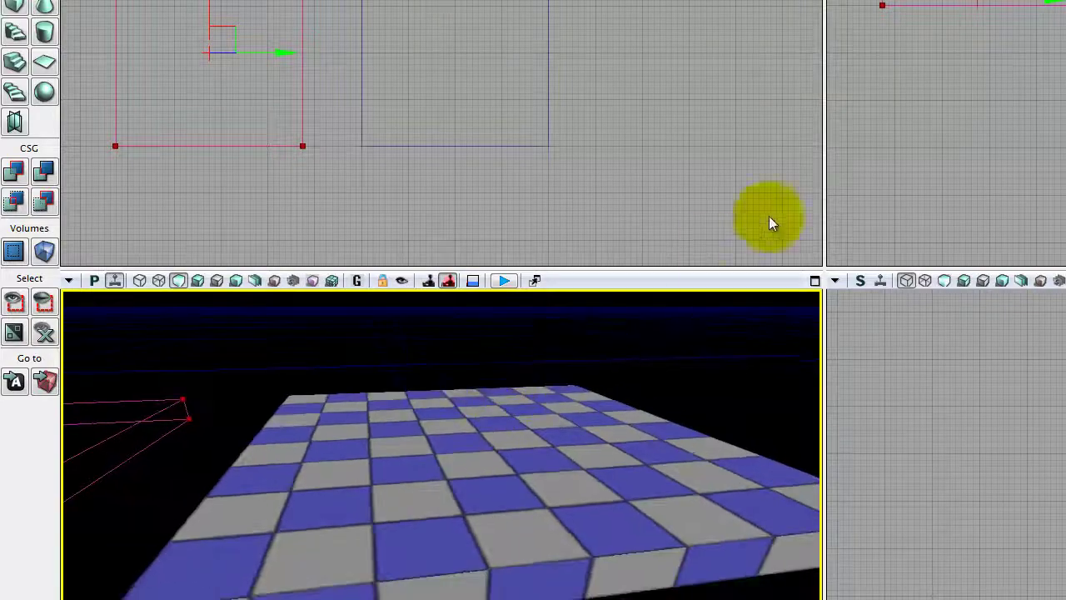
pyautogui.click(810, 281)
pyautogui.moveTo(809, 281); pyautogui.dragTo(742, 290)
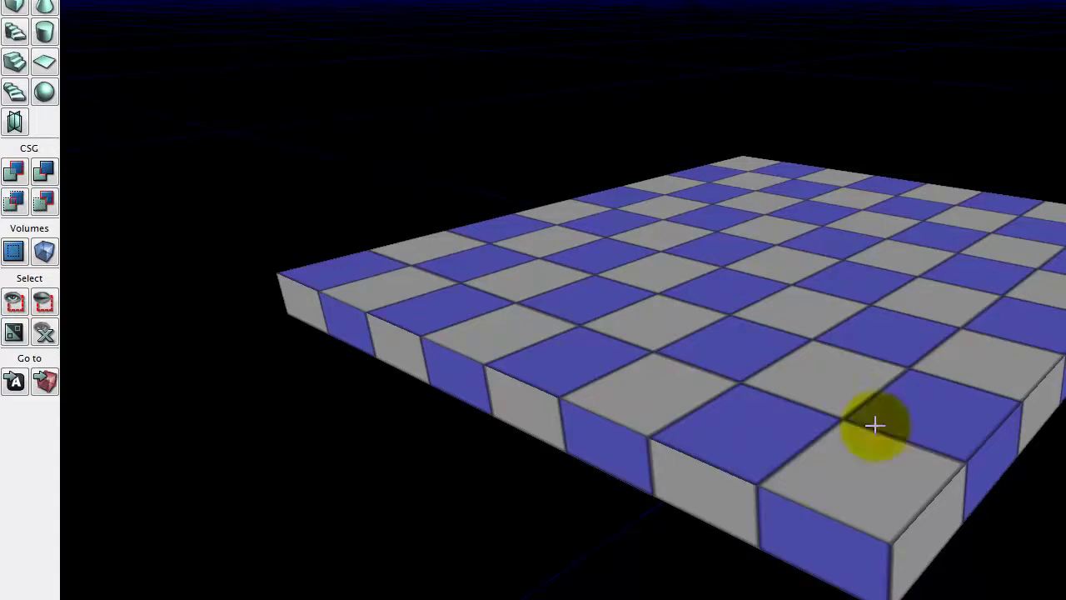
pyautogui.moveTo(943, 349); pyautogui.dragTo(996, 238)
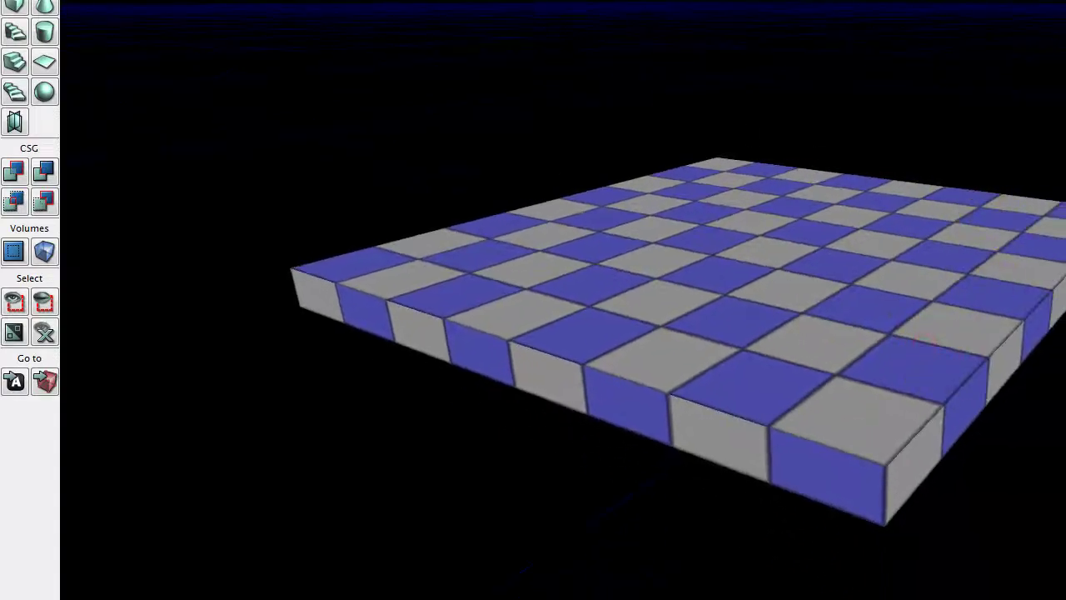
# Step: Open the Content Browser, collapse the GameProduction1 folder and show only the Skeletal Meshes of the UT3 package folder
pyautogui.click(250, 9)
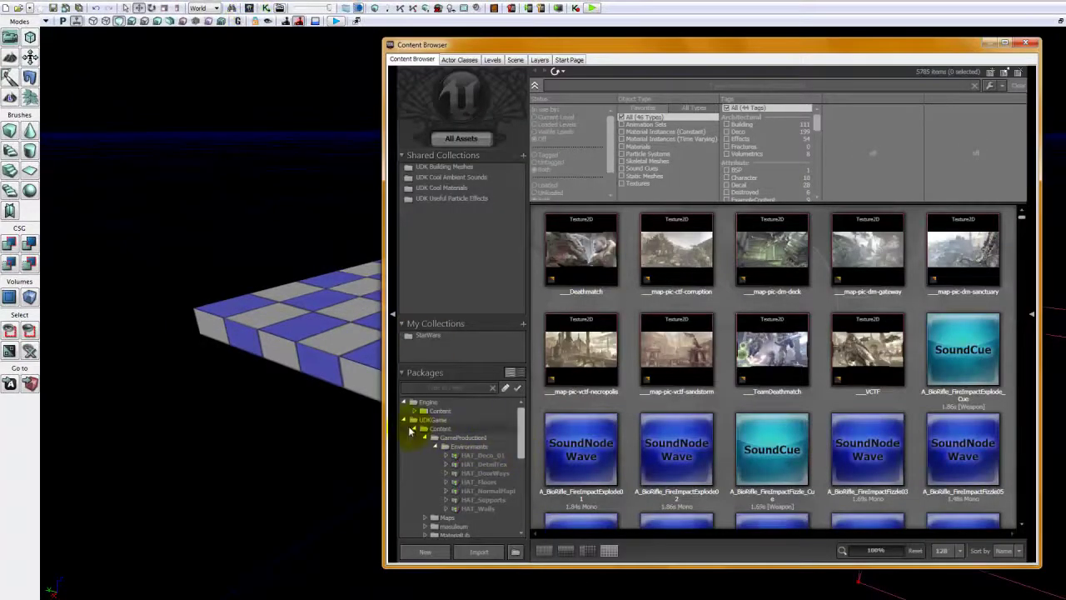
pyautogui.click(414, 430)
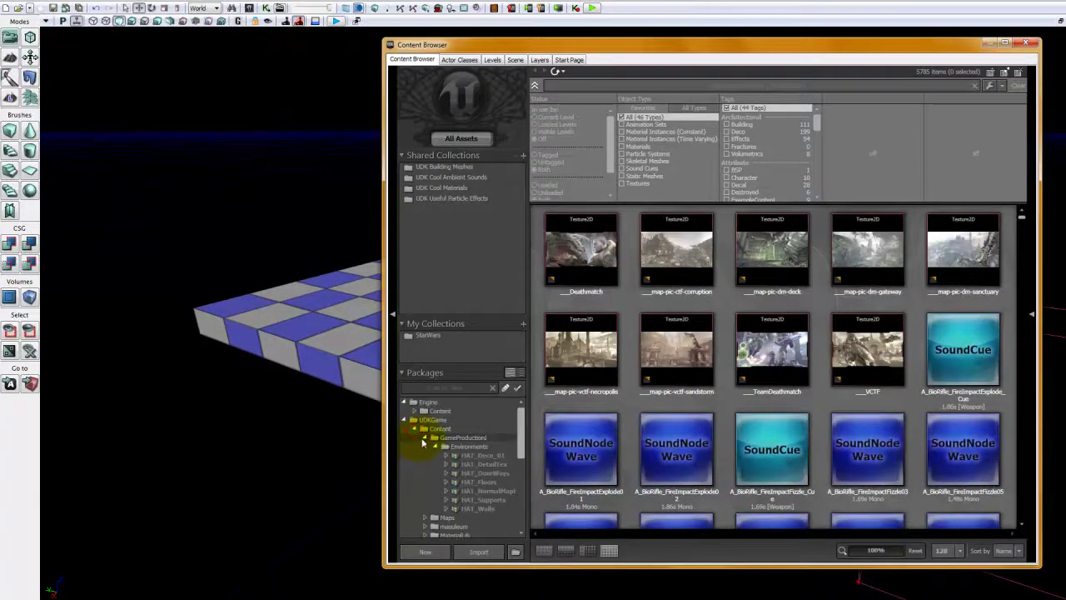
pyautogui.click(423, 438)
pyautogui.click(423, 508)
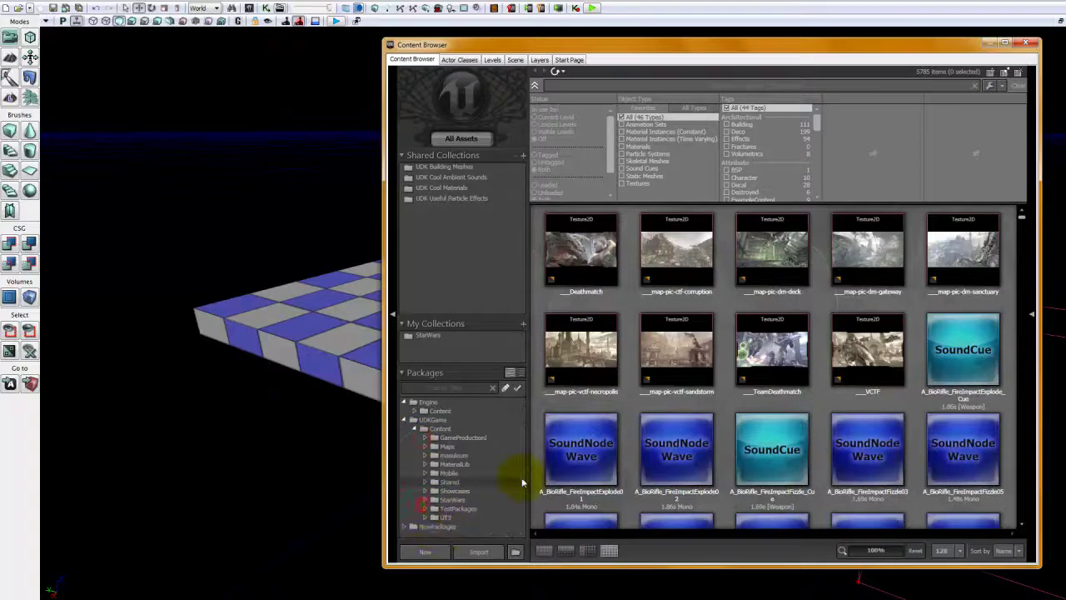
pyautogui.click(446, 517)
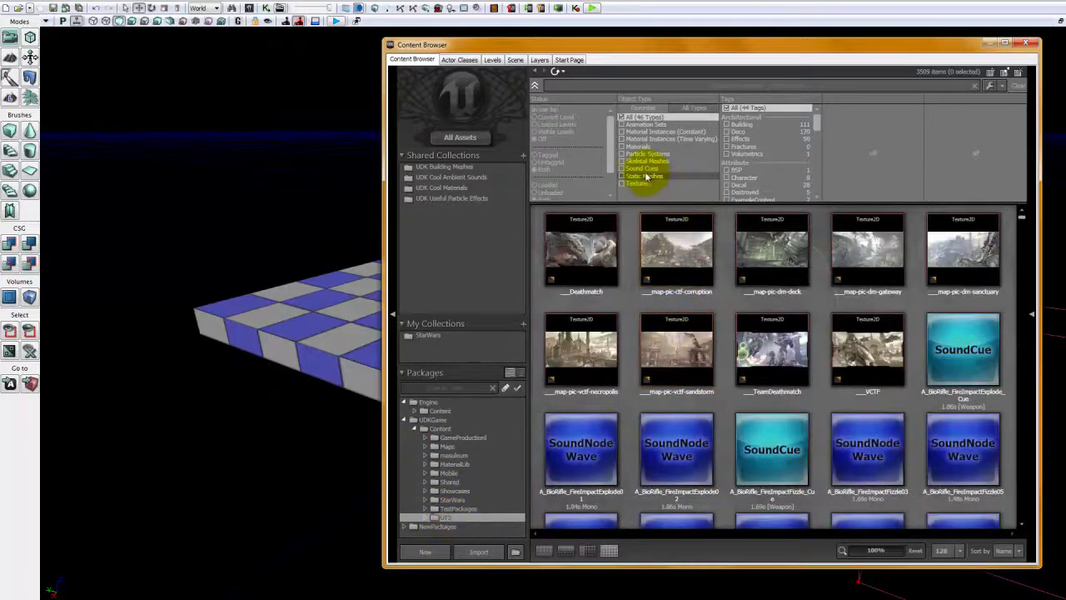
pyautogui.click(621, 161)
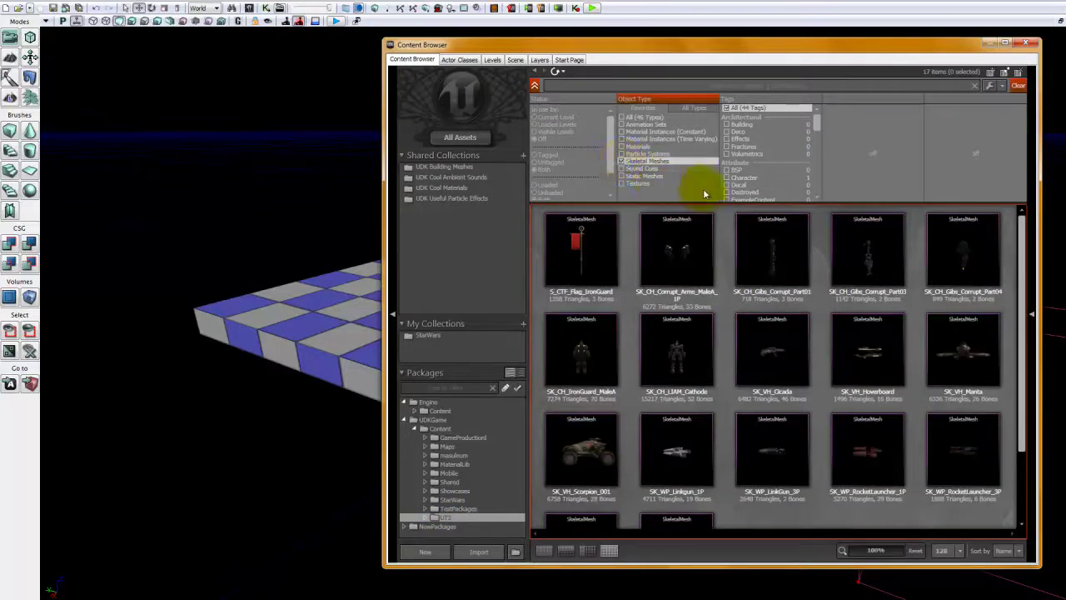
# Step: Inspect the SK_CH_IronGuard_MaleA skeletal mesh from front and back in the AnimSet Editor, and close that editor
pyautogui.click(678, 367)
pyautogui.click(582, 371)
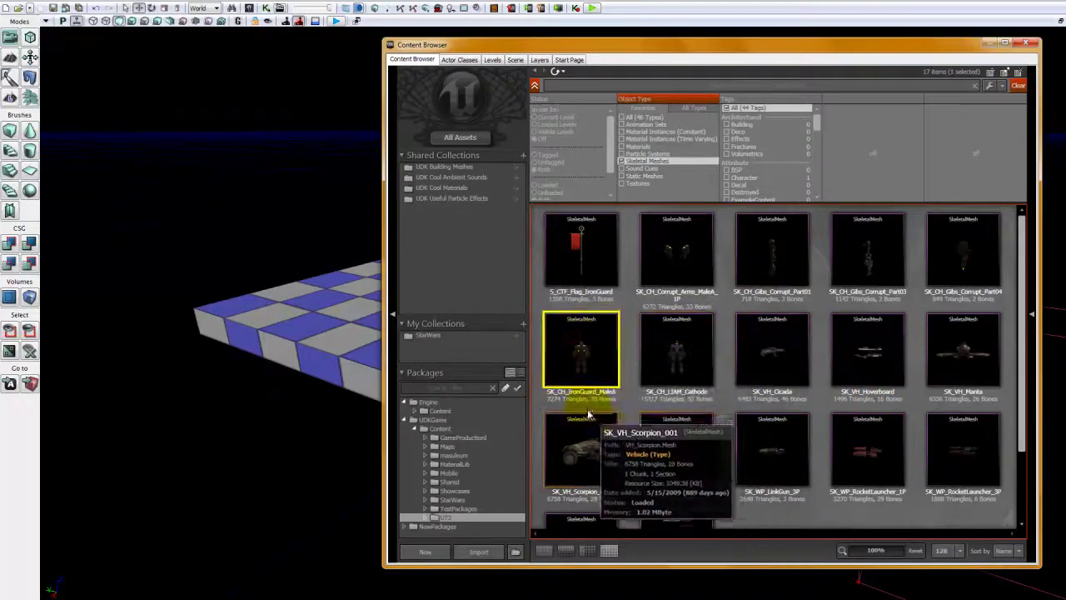
pyautogui.doubleClick(570, 348)
pyautogui.moveTo(570, 348); pyautogui.dragTo(699, 279, button='right')
pyautogui.moveTo(563, 347); pyautogui.dragTo(569, 351)
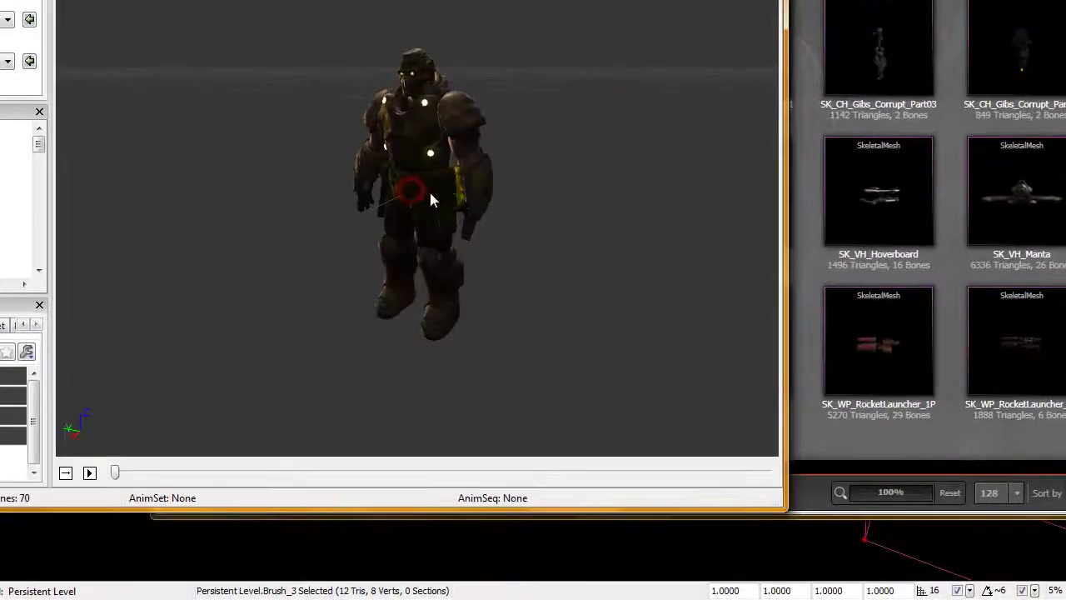
pyautogui.moveTo(430, 193); pyautogui.dragTo(424, 168, button='right')
pyautogui.moveTo(333, 247); pyautogui.dragTo(778, 162)
pyautogui.moveTo(241, 279); pyautogui.dragTo(469, 282)
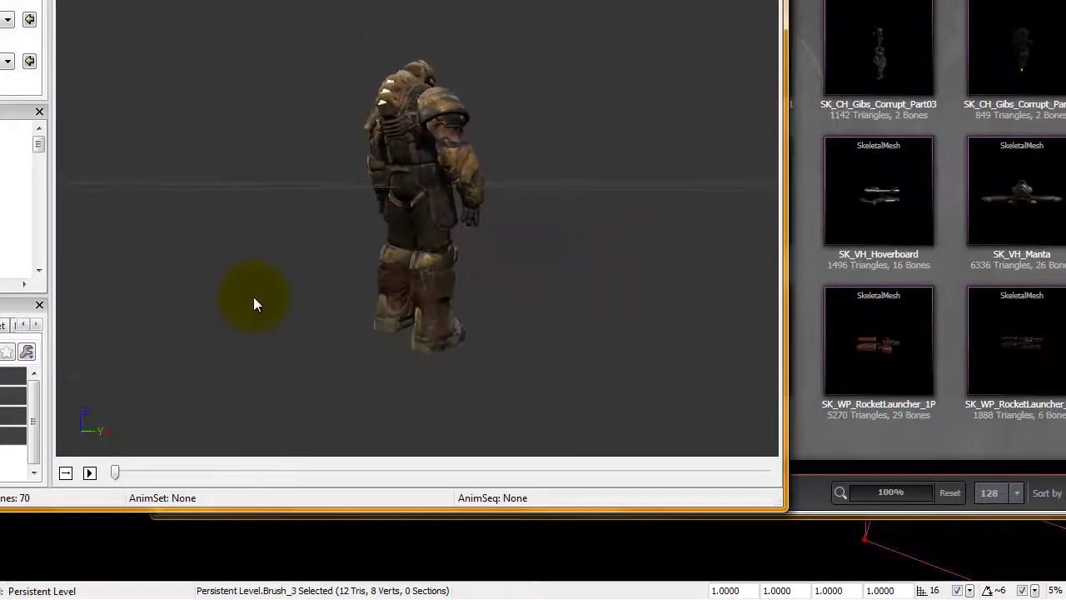
pyautogui.moveTo(260, 274); pyautogui.dragTo(55, 299)
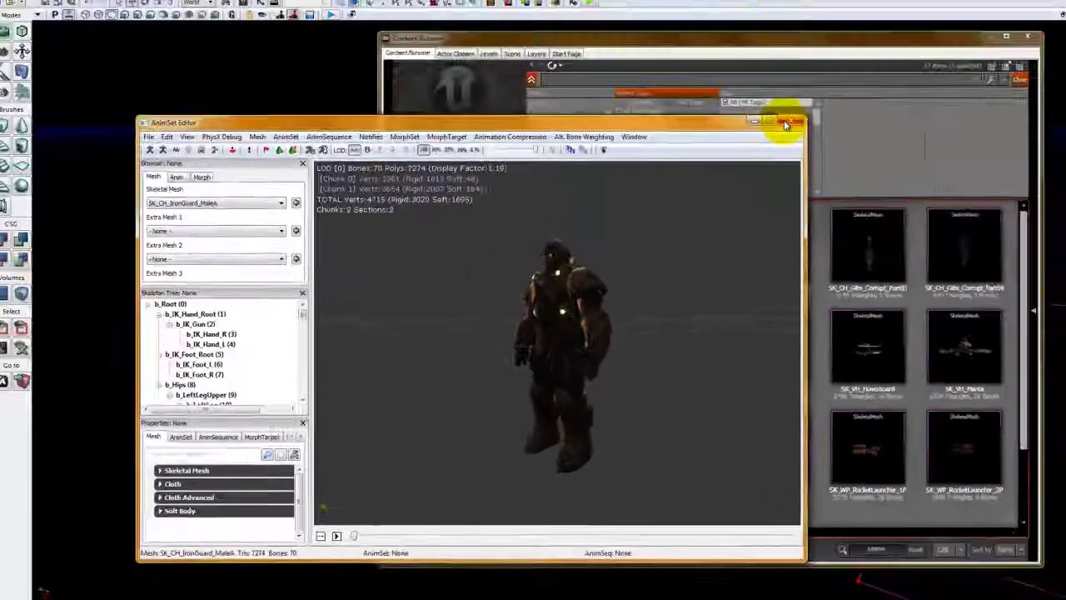
pyautogui.click(787, 118)
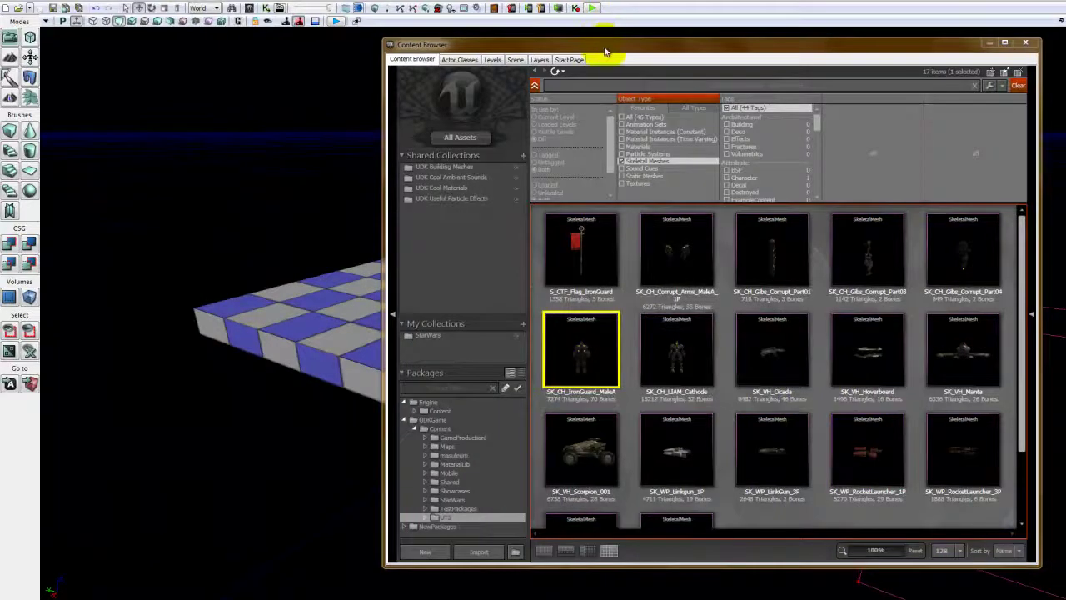
# Step: Add SK_CH_IronGuard_MaleA as a SkeletalMesh actor on the platform surface and close the Content Browser
pyautogui.moveTo(605, 52); pyautogui.dragTo(855, 61)
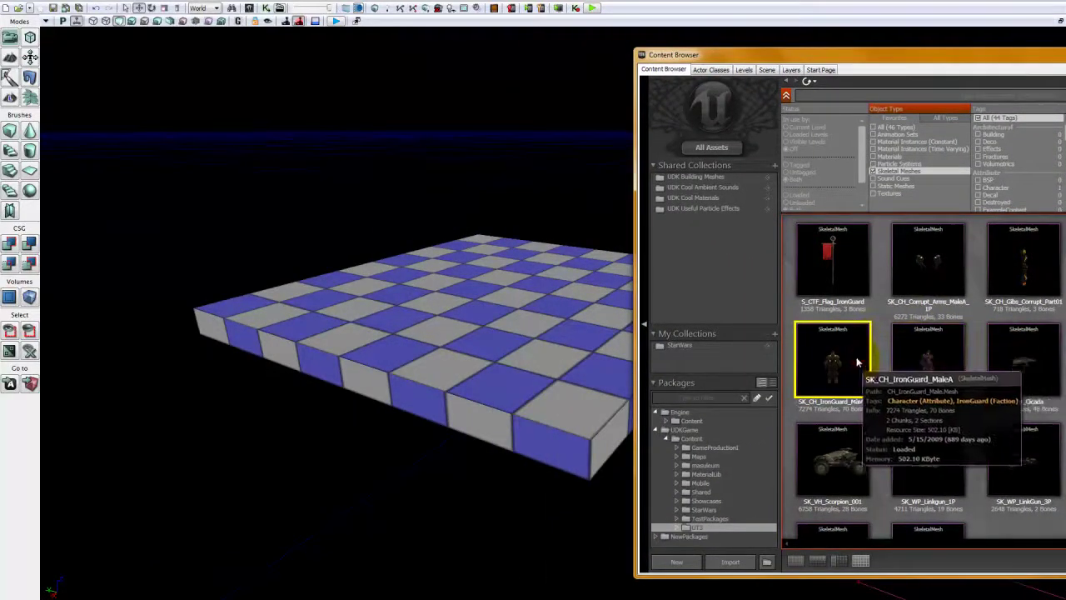
pyautogui.moveTo(858, 363); pyautogui.dragTo(449, 324)
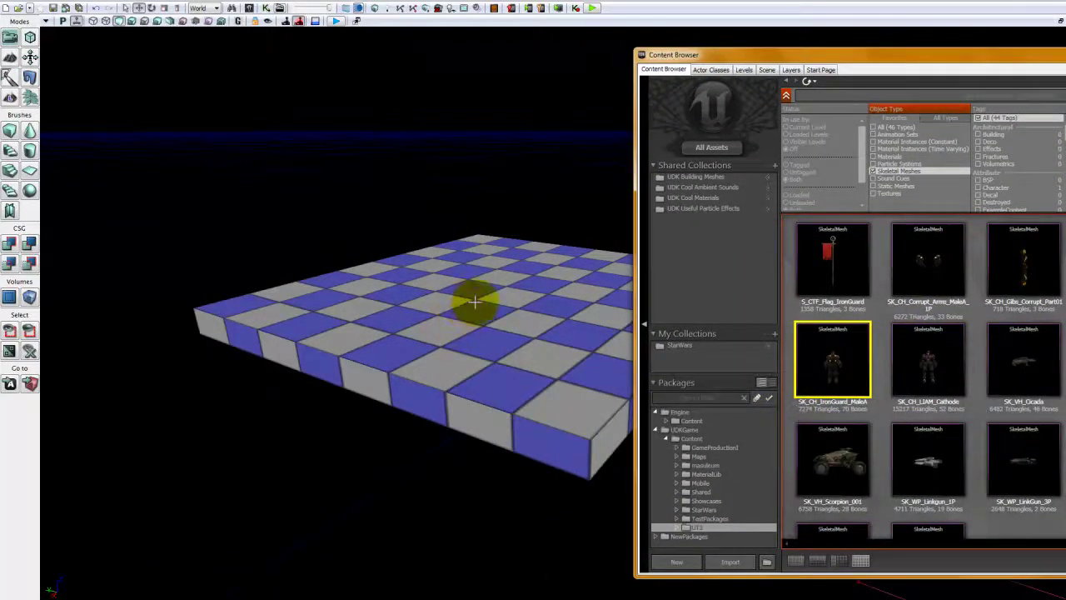
pyautogui.rightClick(472, 306)
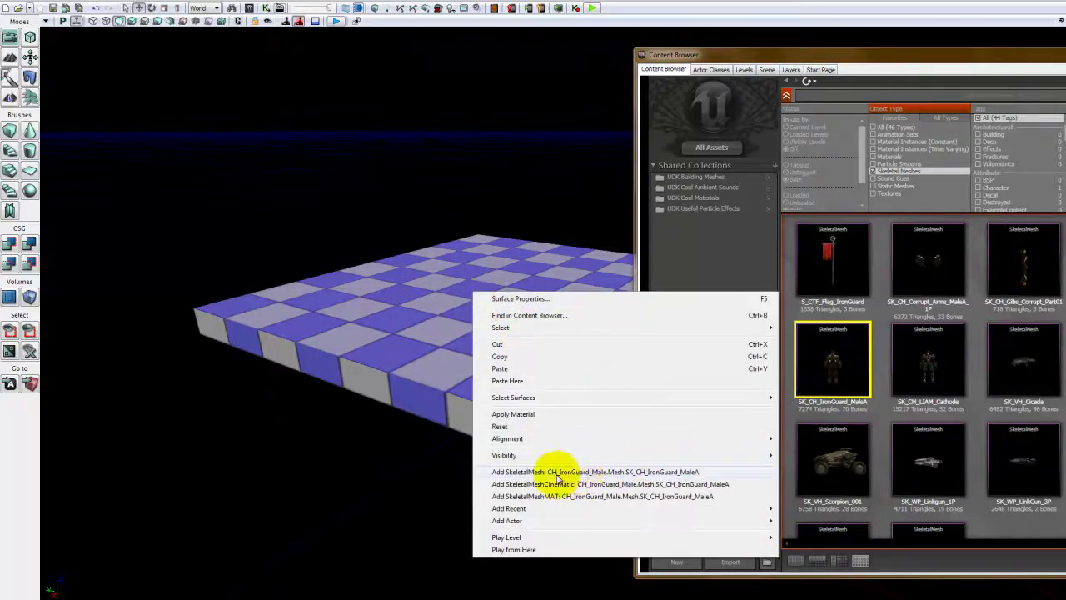
pyautogui.click(557, 473)
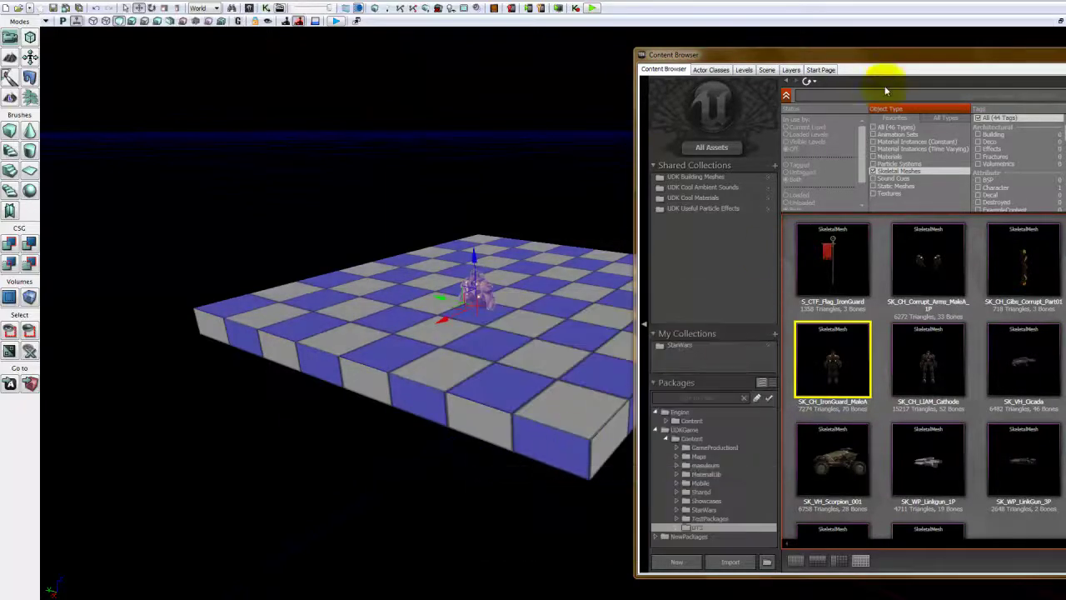
pyautogui.moveTo(873, 58); pyautogui.dragTo(438, 77)
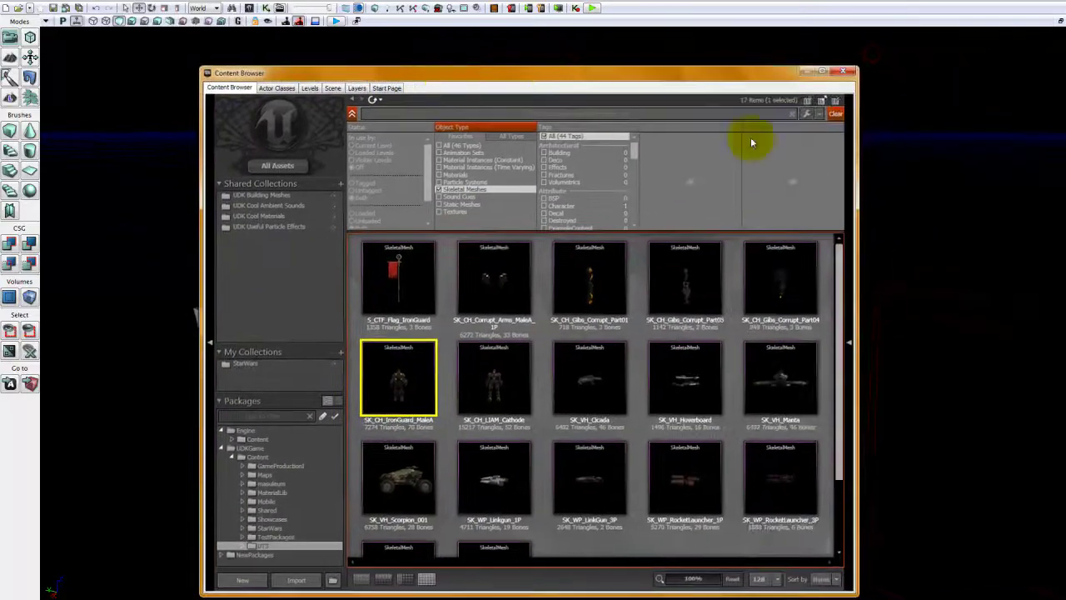
pyautogui.click(846, 72)
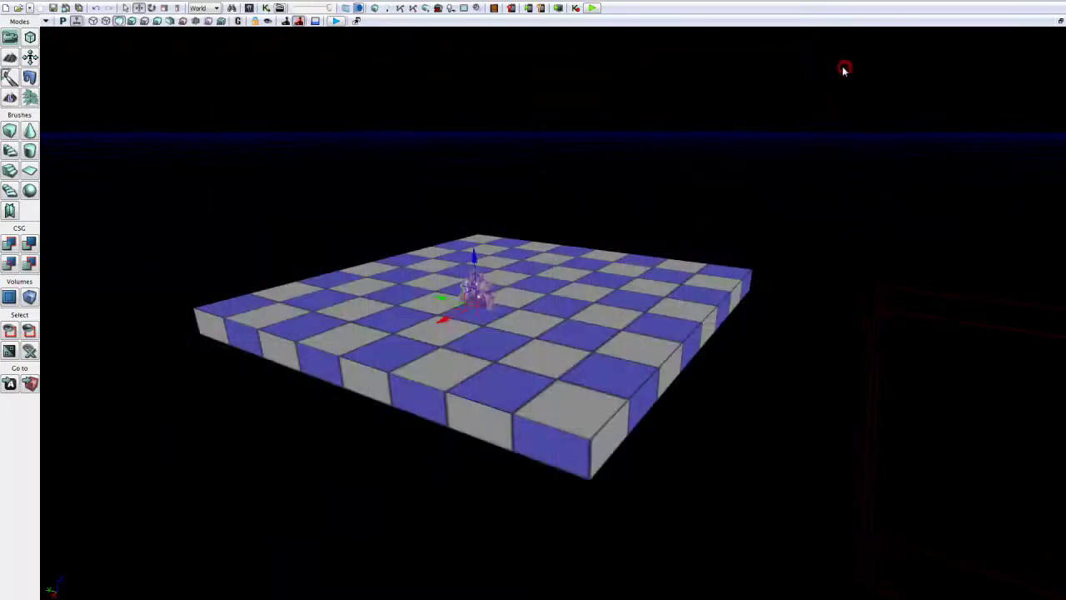
# Step: Restore the four-viewport layout and raise the character vertically in the side view until its feet rest on the platform
pyautogui.click(1059, 23)
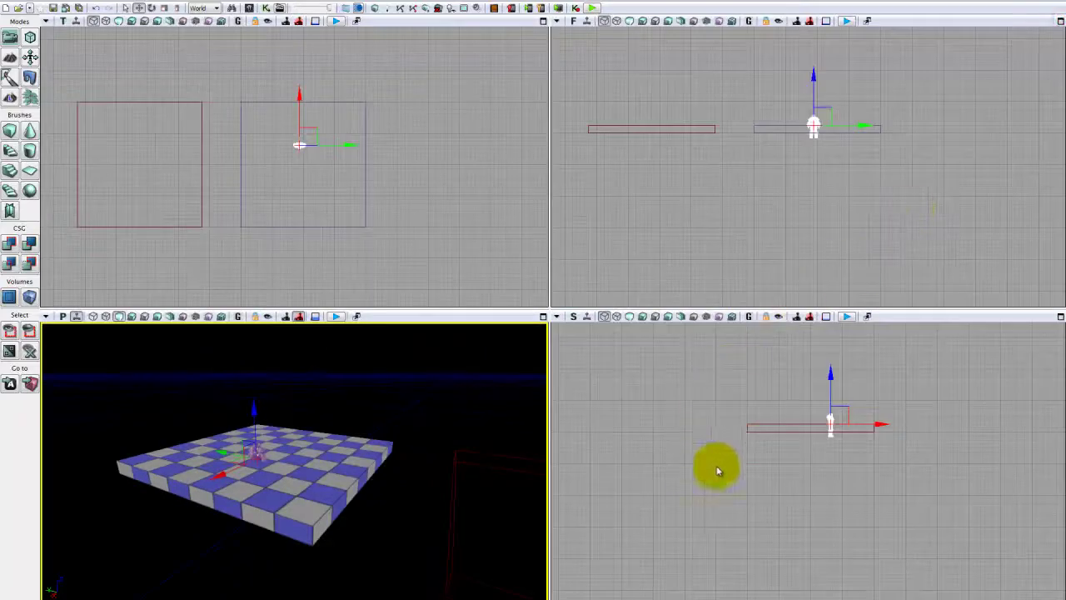
pyautogui.scroll(8, 733, 500)
pyautogui.moveTo(739, 525); pyautogui.dragTo(722, 464)
pyautogui.scroll(5, 722, 463)
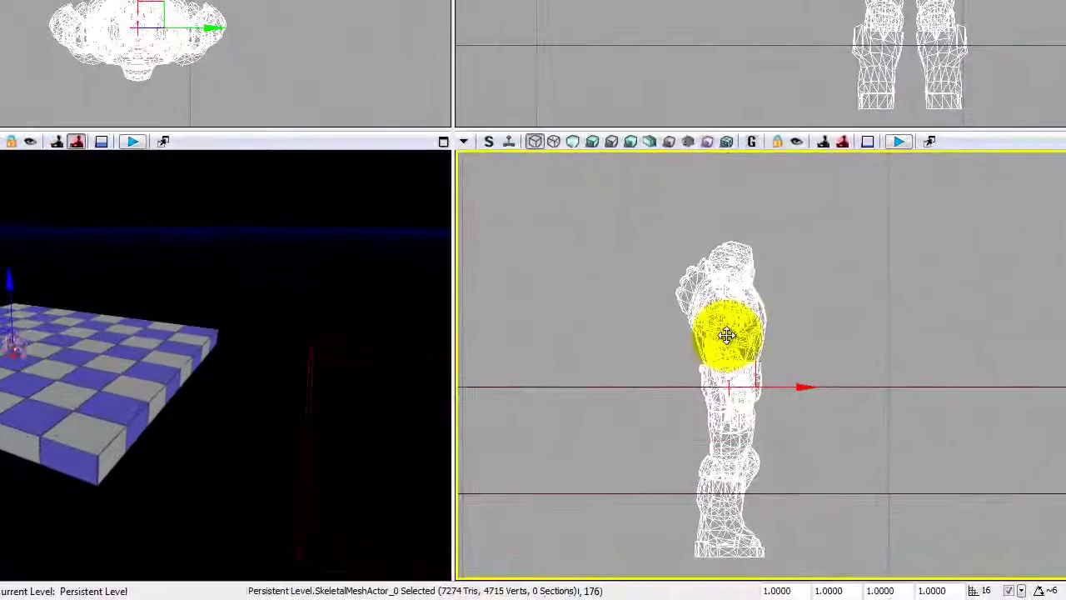
pyautogui.keyDown('ctrl'); pyautogui.moveTo(727, 334); pyautogui.dragTo(723, 150); pyautogui.keyUp('ctrl')
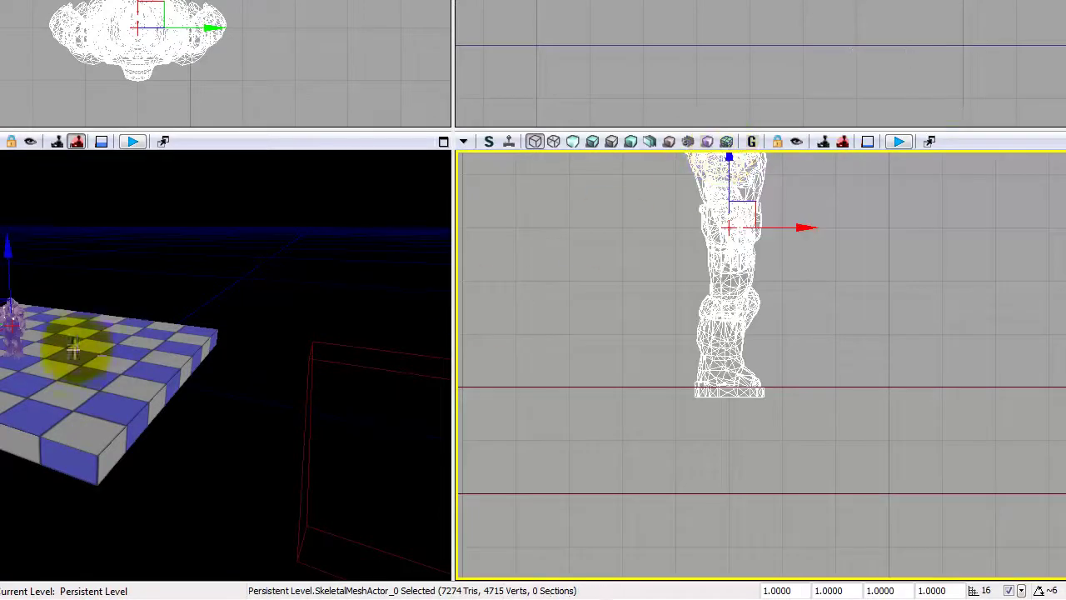
pyautogui.moveTo(75, 348); pyautogui.dragTo(233, 364)
pyautogui.moveTo(734, 445); pyautogui.dragTo(739, 414)
# Step: Try to fine-tune the character's height with the drag grid snap at 8 and at 4
pyautogui.click(930, 590)
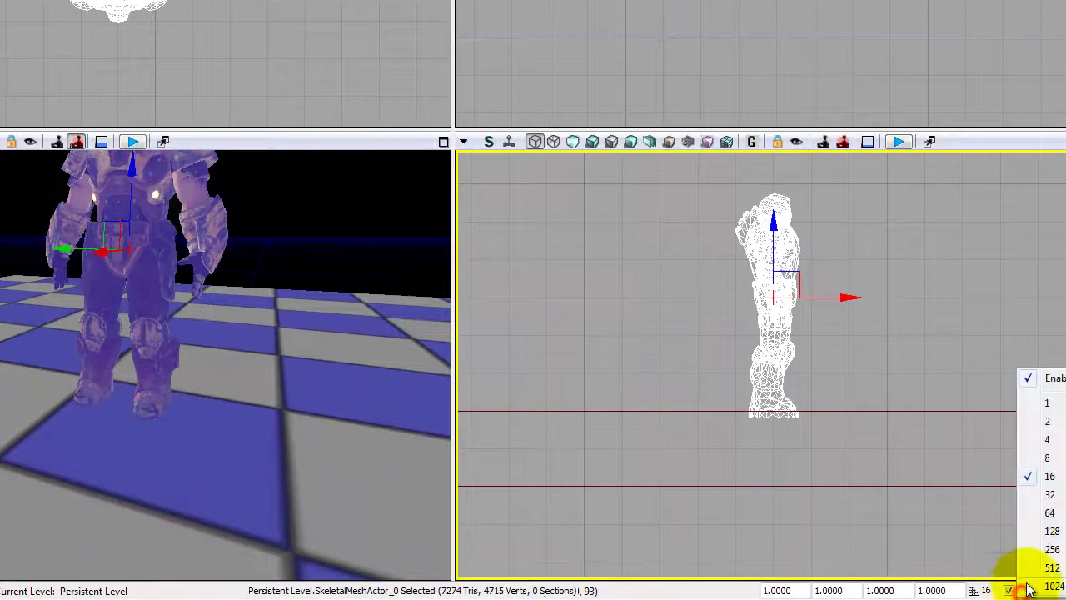
pyautogui.click(1049, 457)
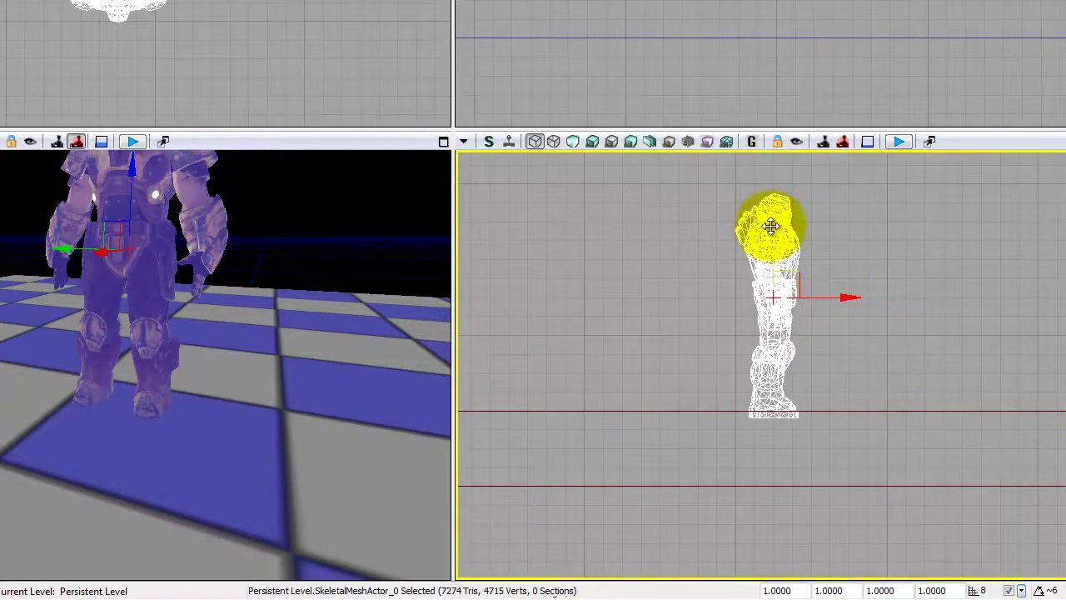
pyautogui.moveTo(771, 227); pyautogui.dragTo(774, 231)
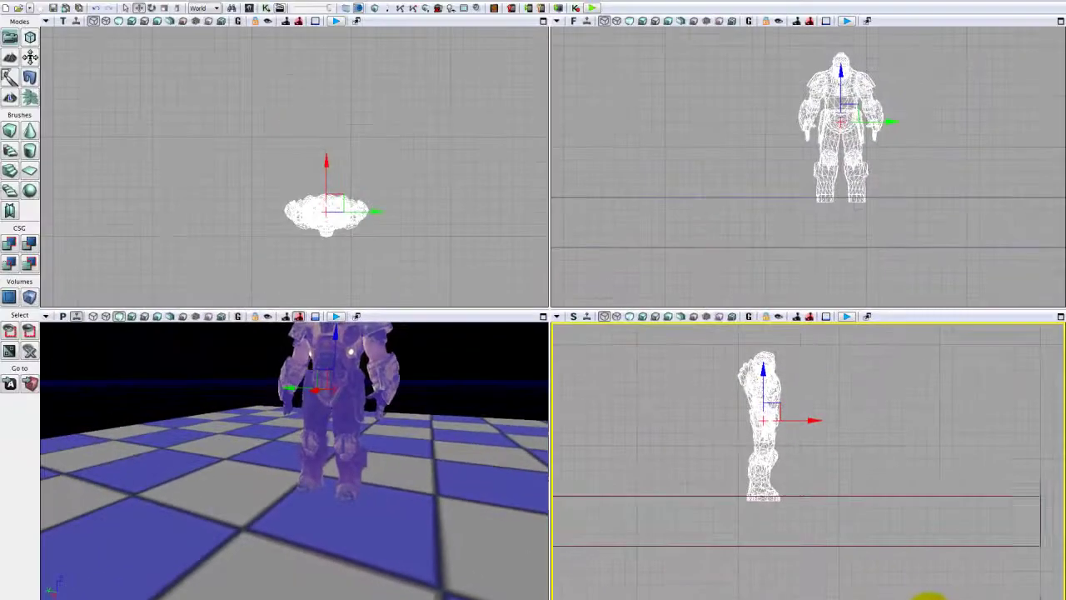
pyautogui.click(929, 596)
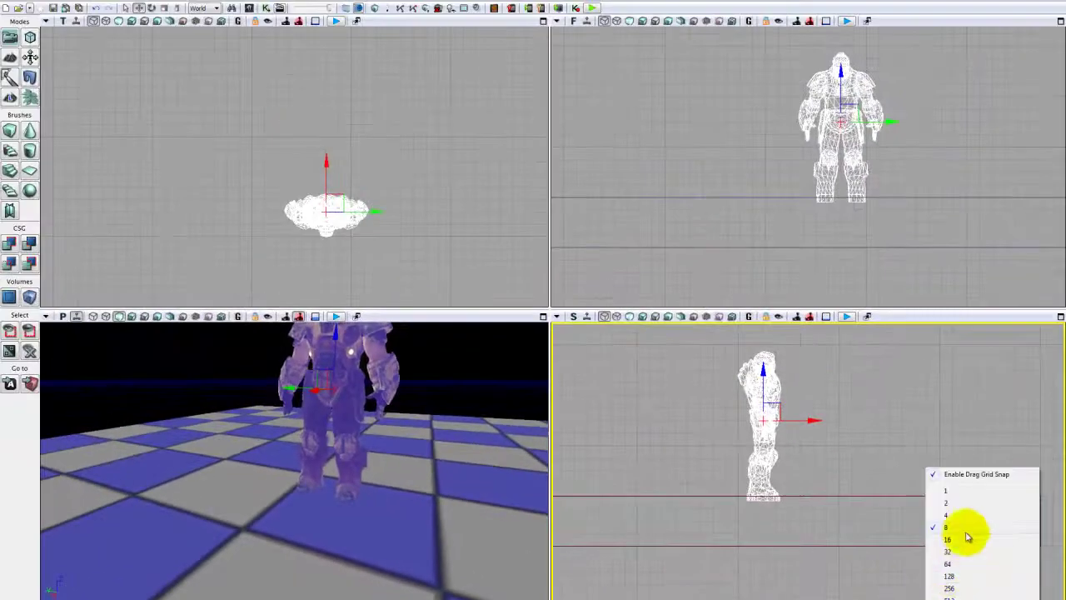
pyautogui.click(944, 505)
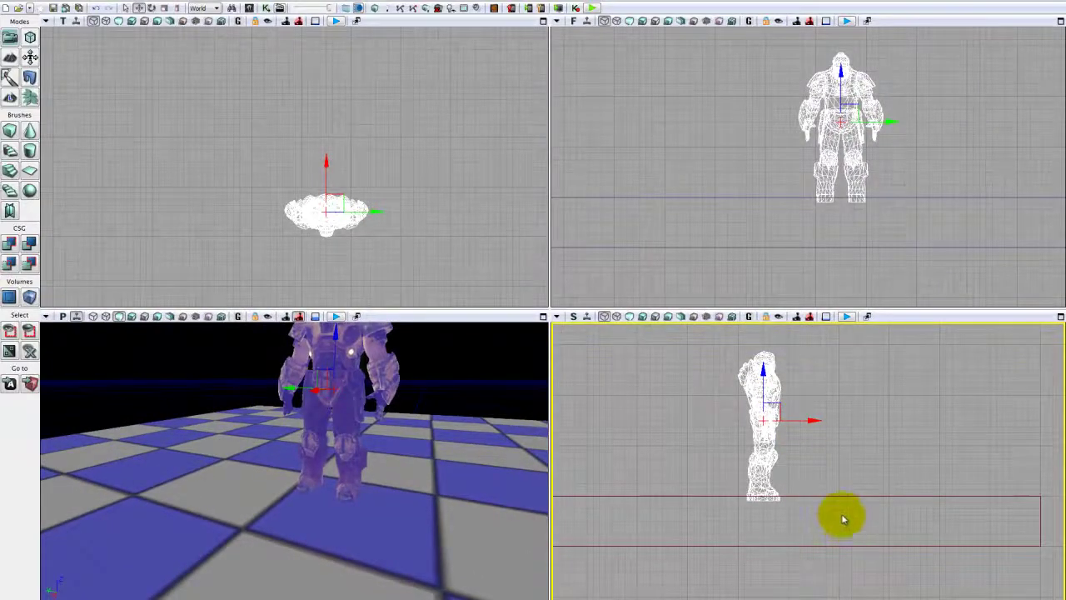
pyautogui.click(766, 385)
pyautogui.keyDown('ctrl'); pyautogui.moveTo(761, 383); pyautogui.dragTo(762, 385); pyautogui.keyUp('ctrl')
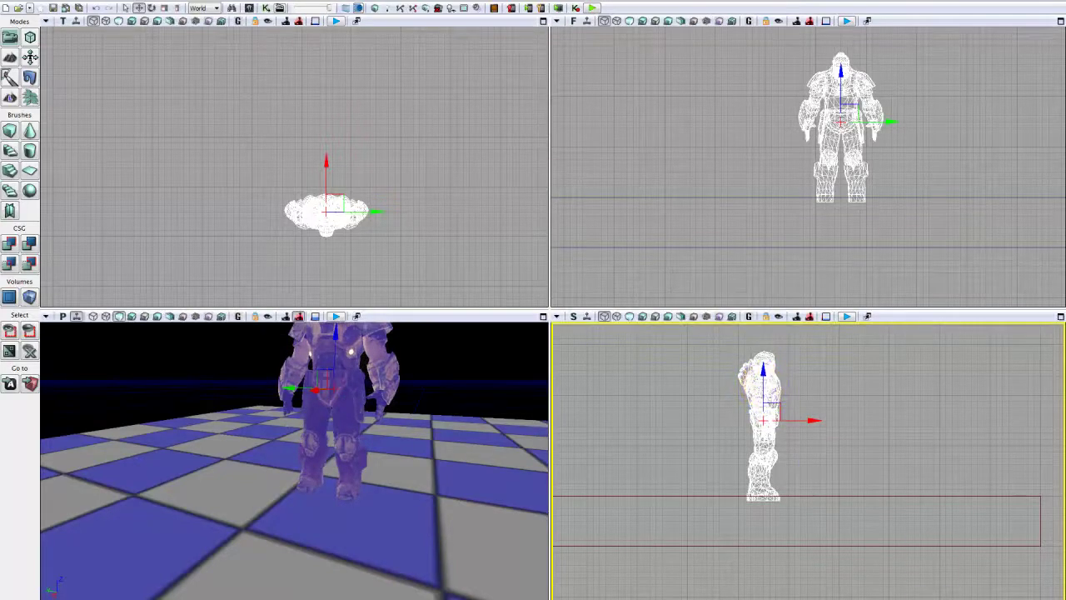
# Step: Set the drag grid snap to 16 and move the character to the centre of the platform
pyautogui.click(926, 598)
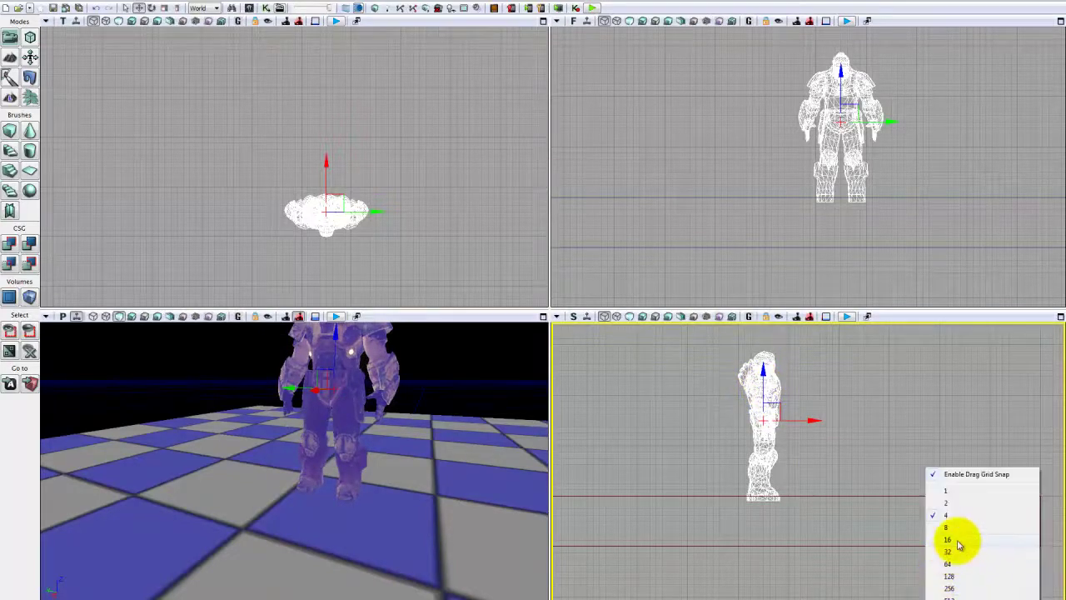
pyautogui.click(959, 542)
pyautogui.moveTo(866, 530); pyautogui.dragTo(862, 484)
pyautogui.moveTo(862, 485); pyautogui.dragTo(697, 528, button='right')
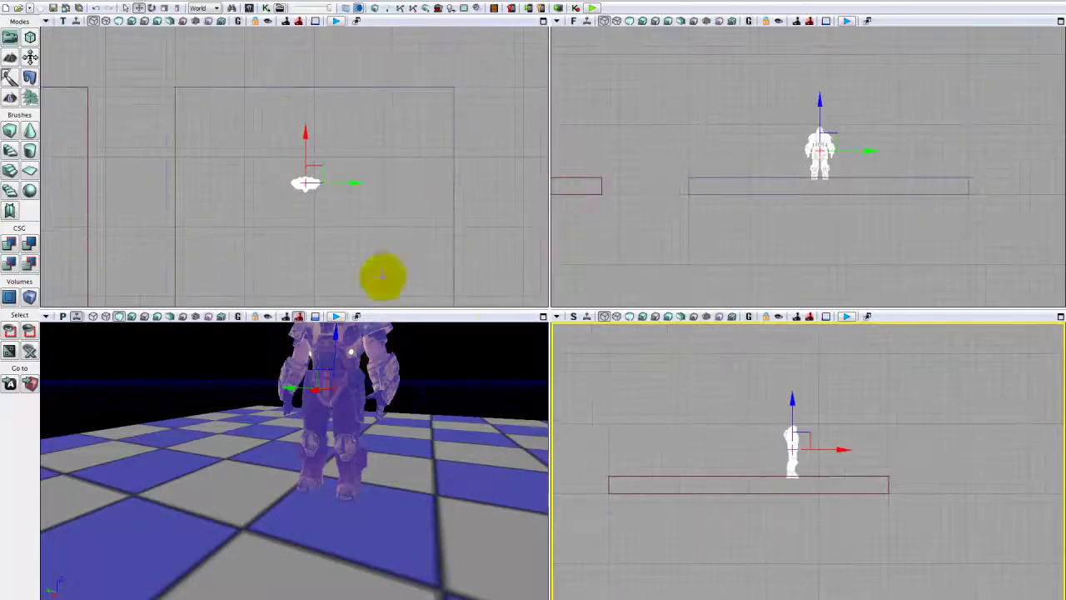
pyautogui.moveTo(455, 509); pyautogui.dragTo(375, 585, button='right')
pyautogui.press('s')
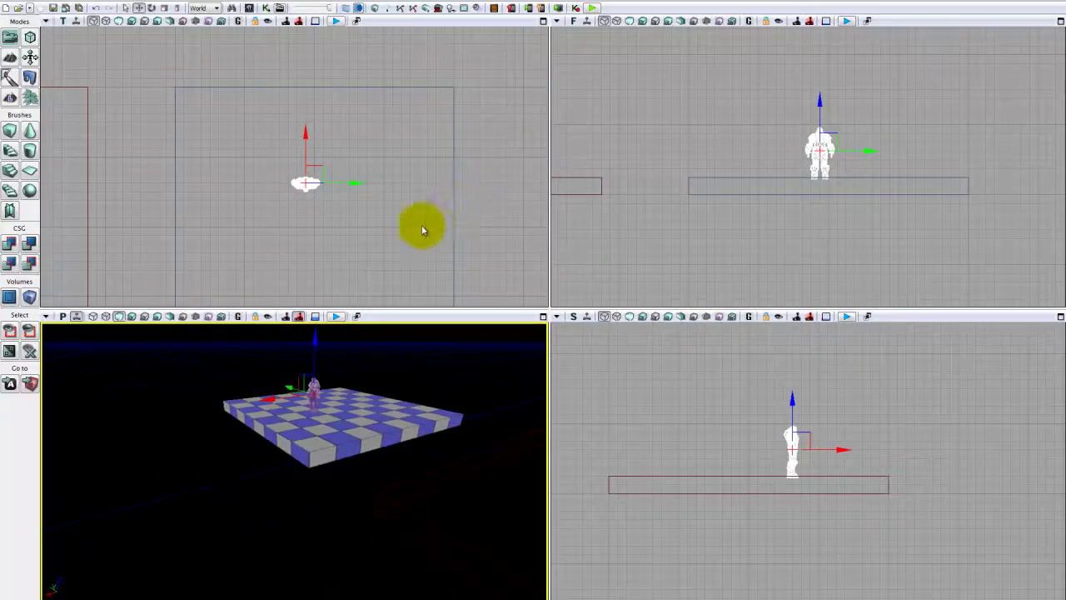
pyautogui.moveTo(420, 226)
pyautogui.mouseDown(button='right')
pyautogui.moveTo(438, 98)
pyautogui.moveTo(421, 226)
pyautogui.mouseUp(button='right')
pyautogui.moveTo(228, 211); pyautogui.dragTo(265, 173, button='right')
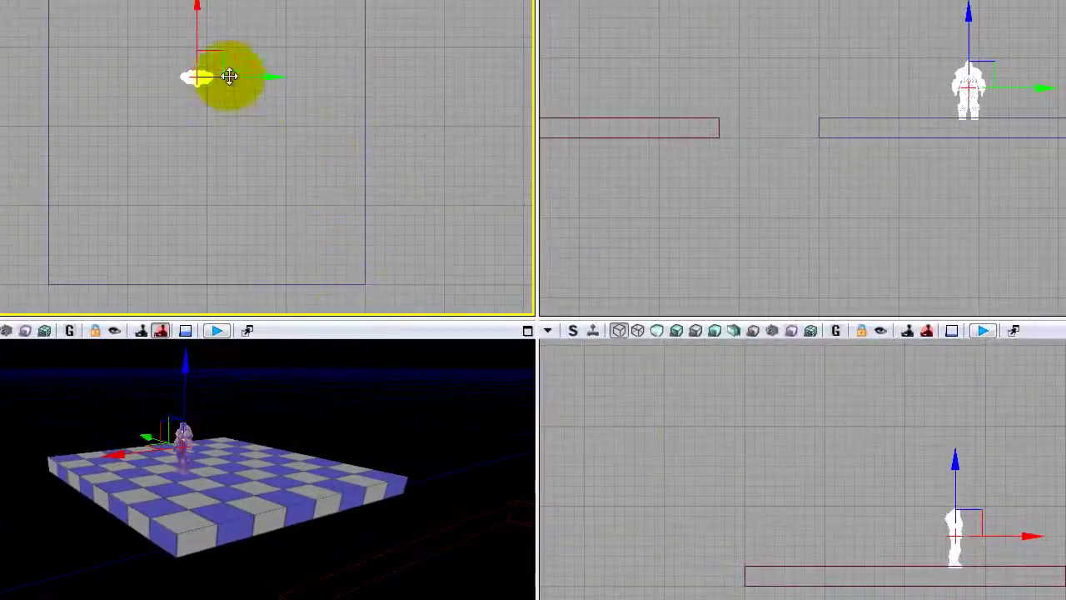
pyautogui.moveTo(225, 54); pyautogui.dragTo(244, 117)
pyautogui.moveTo(195, 487); pyautogui.dragTo(426, 553)
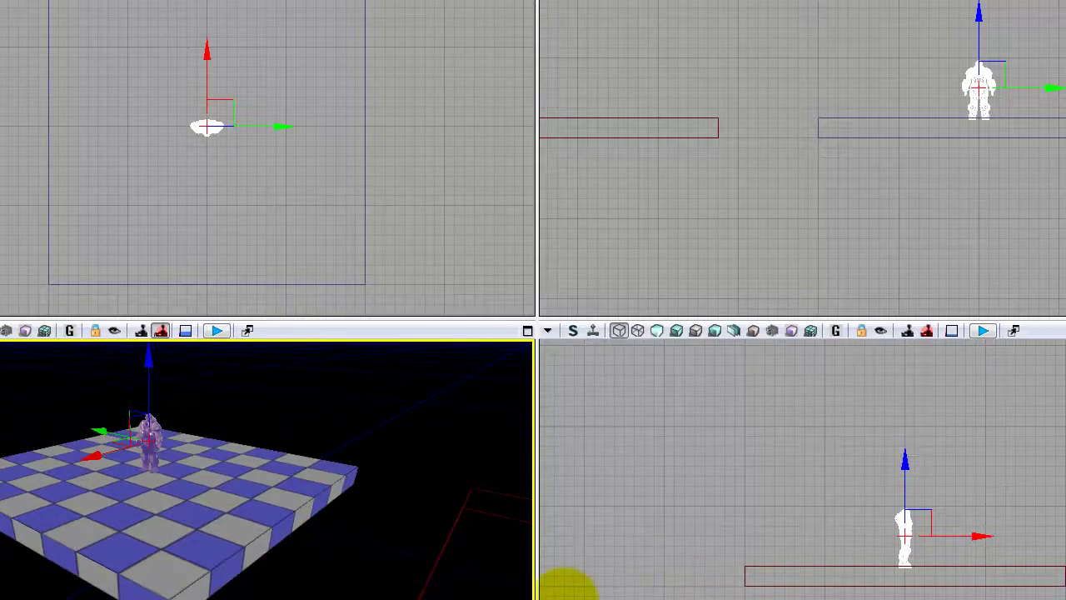
pyautogui.moveTo(158, 275); pyautogui.dragTo(160, 70)
# Step: Select the red builder brush in the top view and move it diagonally far away from the platform
pyautogui.click(261, 234)
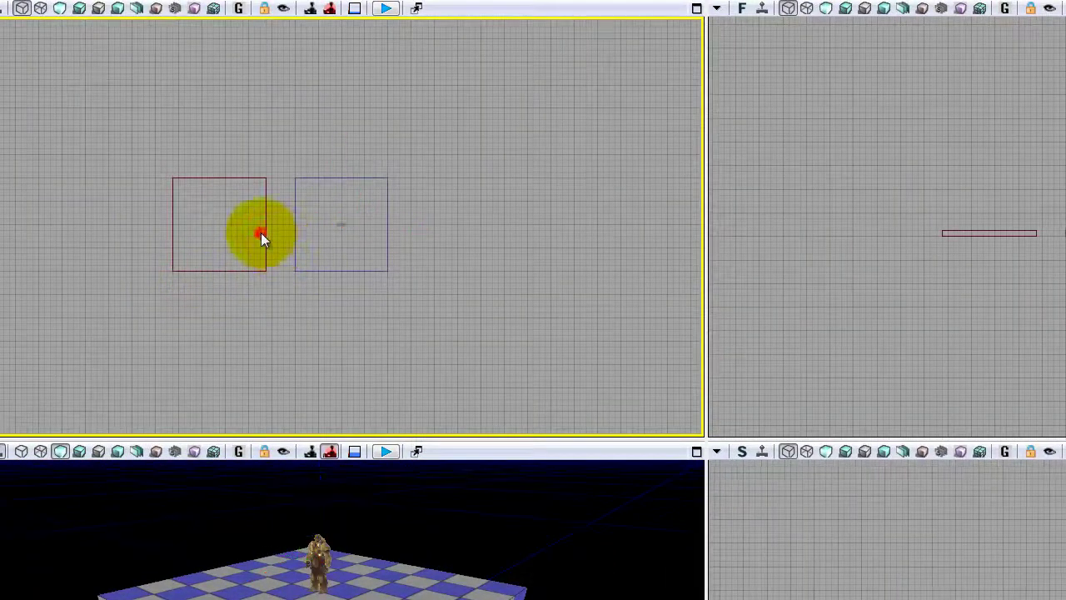
pyautogui.click(266, 235)
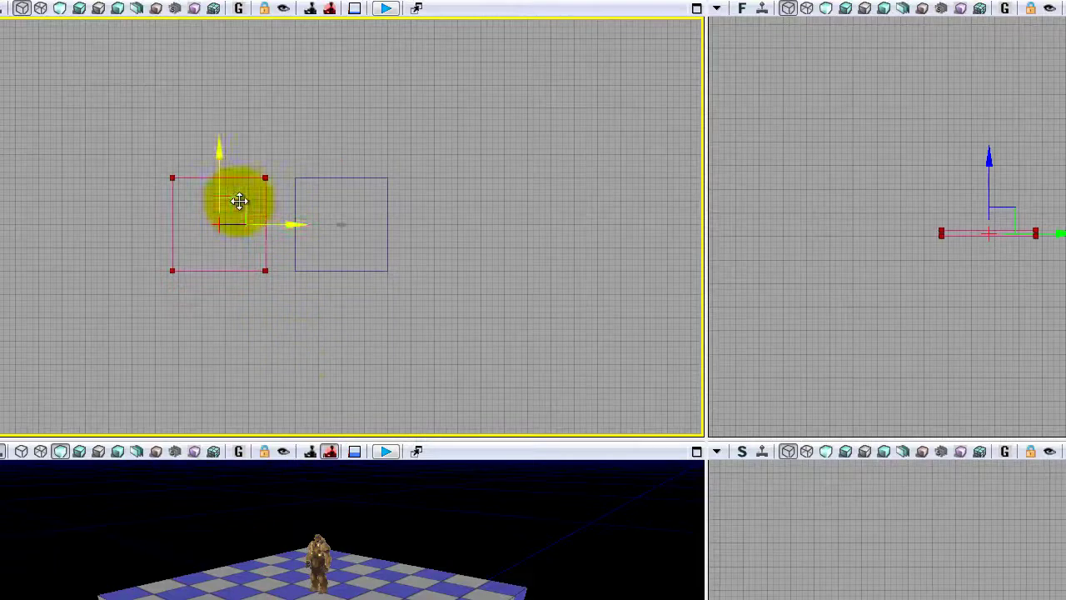
pyautogui.moveTo(239, 200); pyautogui.dragTo(77, 85)
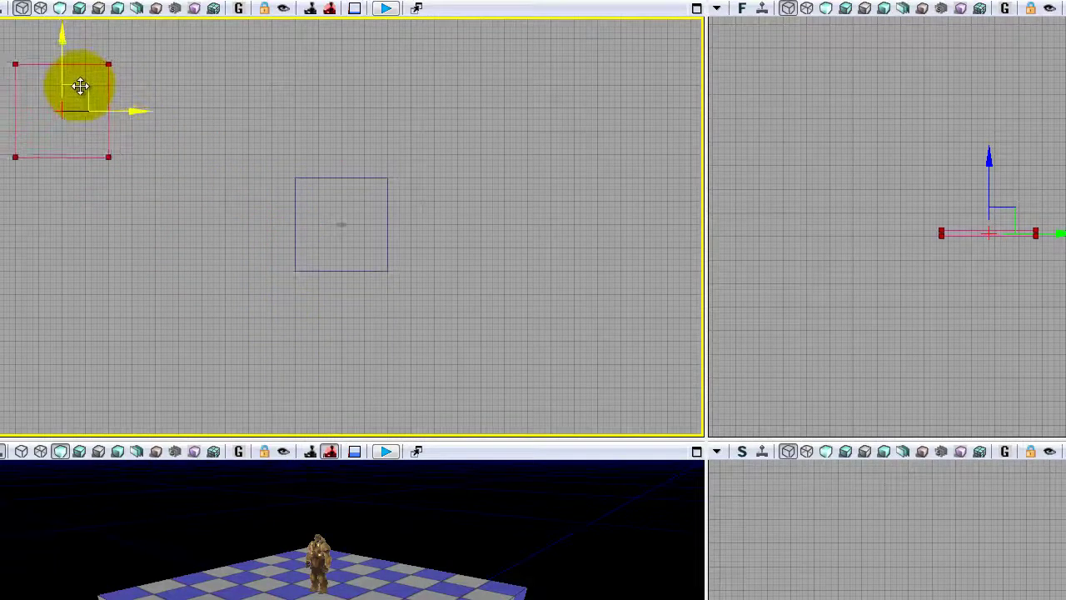
pyautogui.moveTo(80, 85); pyautogui.dragTo(80, 85)
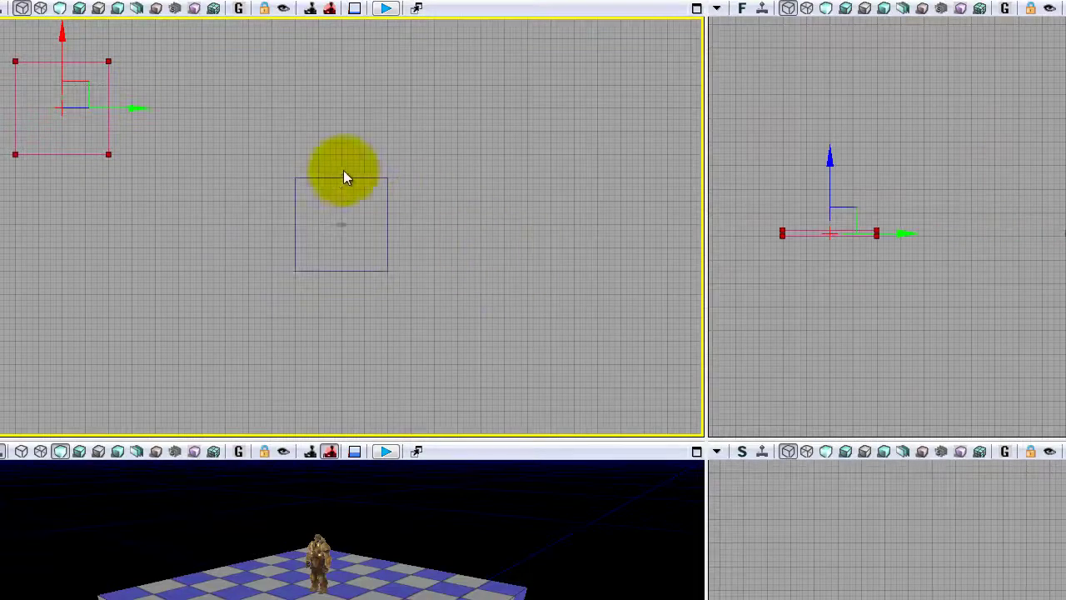
# Step: Select the platform brush, maximize the top view and enter geometry editing mode, undoing any accidental brush move
pyautogui.click(330, 174)
pyautogui.moveTo(205, 185); pyautogui.dragTo(180, 204)
pyautogui.moveTo(241, 309); pyautogui.dragTo(152, 294)
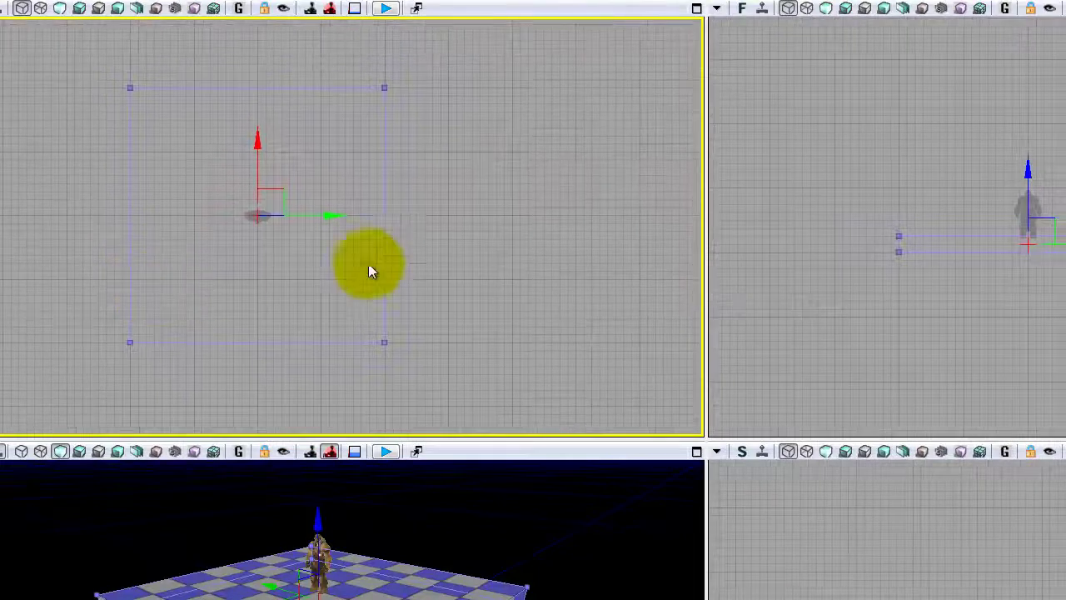
pyautogui.click(696, 8)
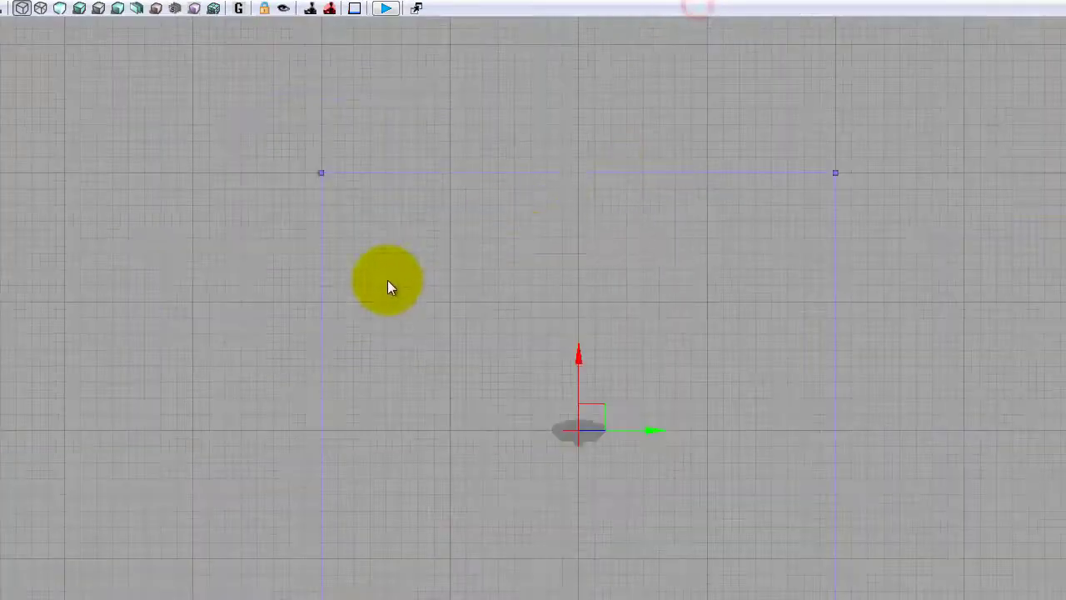
pyautogui.moveTo(388, 289); pyautogui.dragTo(383, 324)
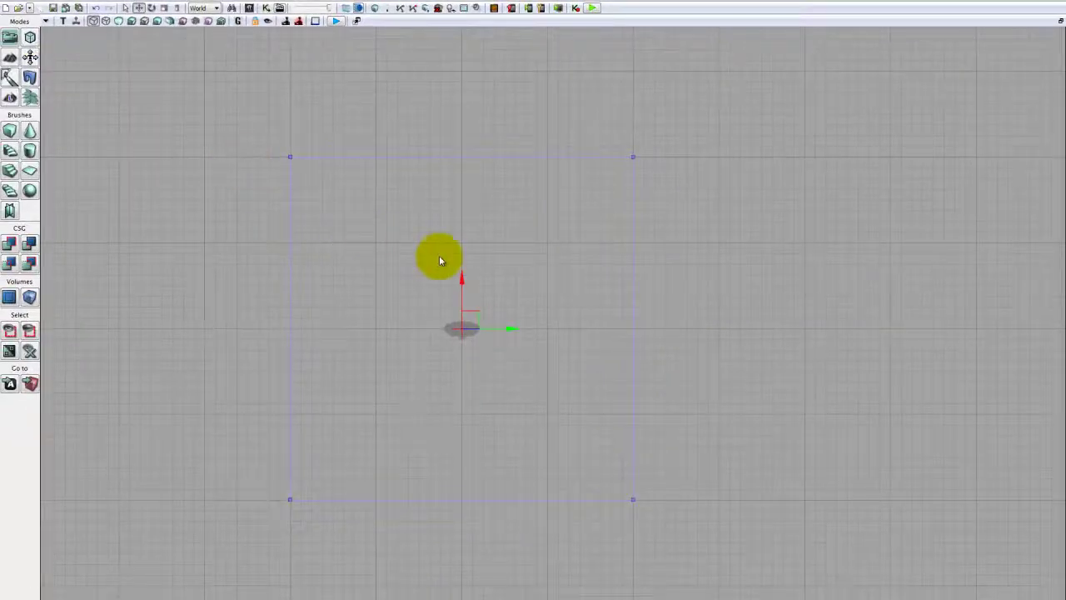
pyautogui.hotkey('shift', '2')
pyautogui.moveTo(489, 156); pyautogui.dragTo(475, 195)
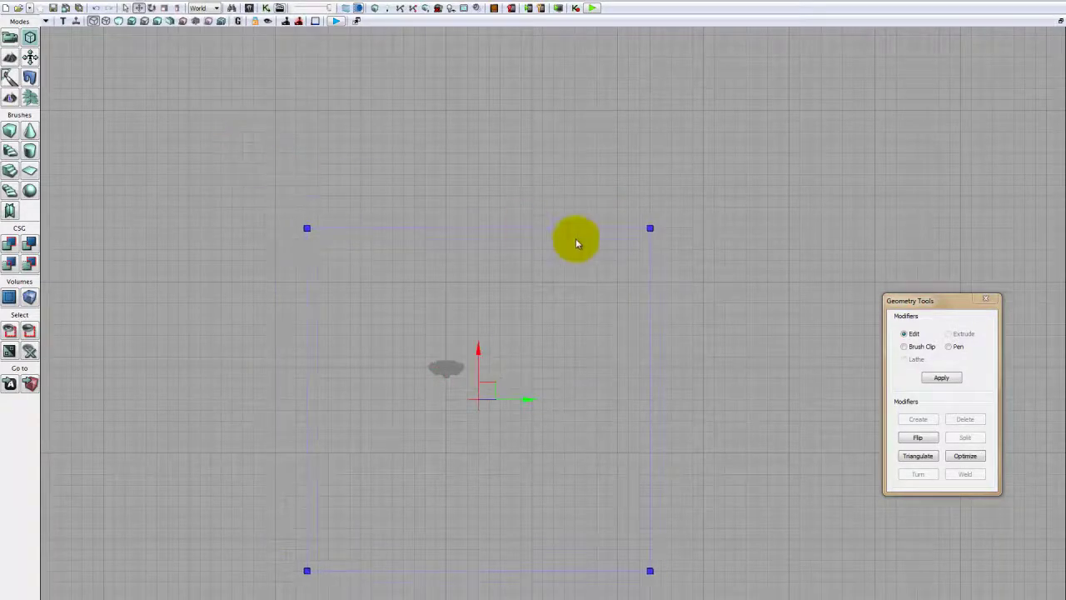
pyautogui.hotkey('ctrl', 'z')
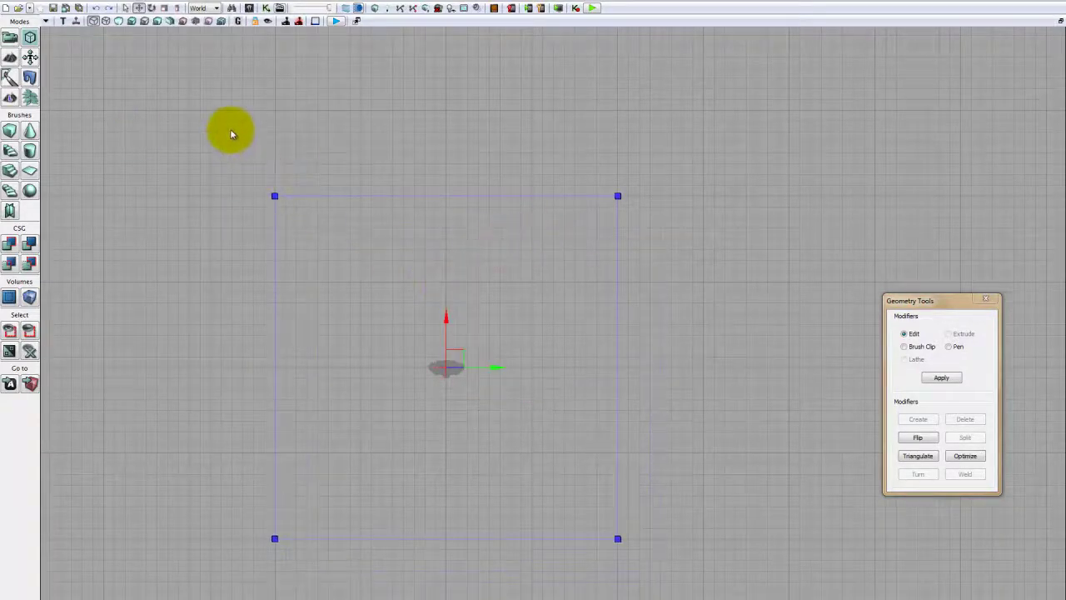
# Step: Box-select the platform's two upper corner vertices in the top view and move them up by about half the platform's length
pyautogui.keyDown('ctrl'); pyautogui.keyDown('alt'); pyautogui.moveTo(223, 131); pyautogui.dragTo(506, 178); pyautogui.keyUp('alt'); pyautogui.keyUp('ctrl')
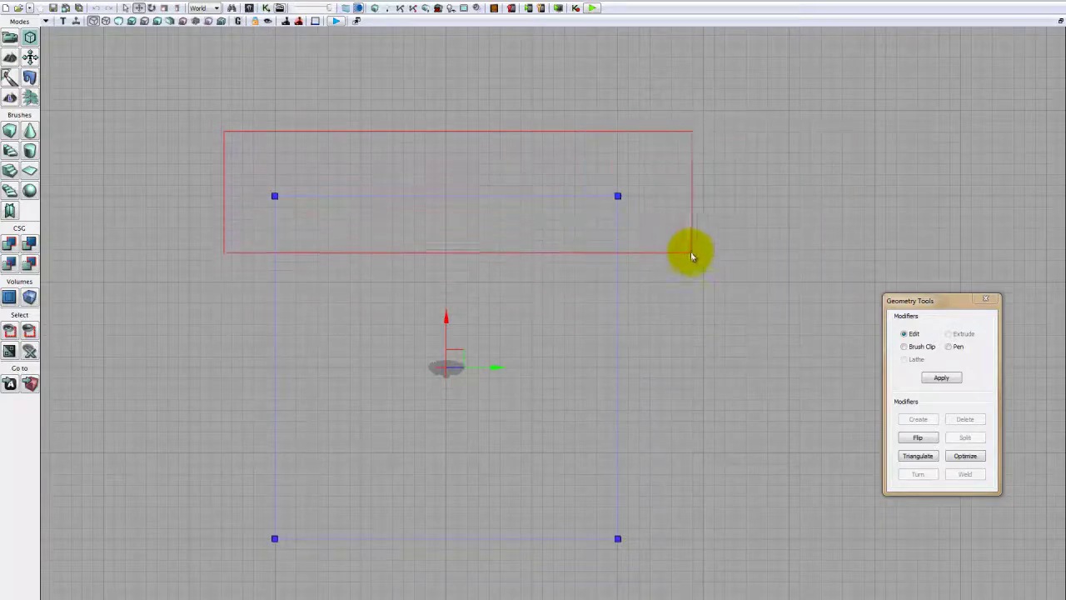
pyautogui.keyDown('ctrl'); pyautogui.keyDown('alt'); pyautogui.moveTo(691, 251); pyautogui.dragTo(697, 254); pyautogui.keyUp('alt'); pyautogui.keyUp('ctrl')
pyautogui.moveTo(454, 287); pyautogui.dragTo(452, 430)
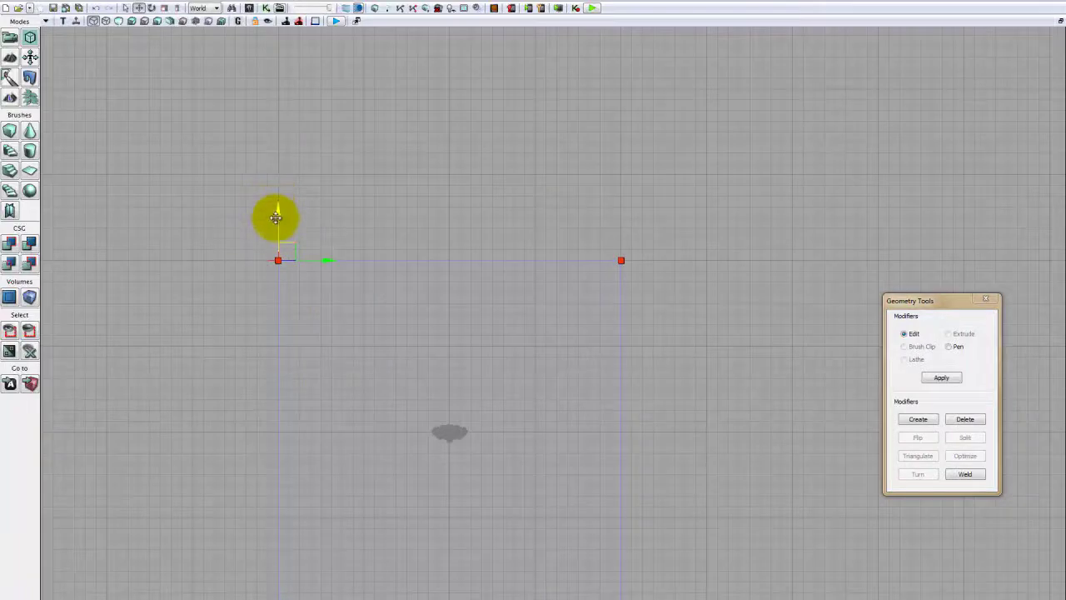
pyautogui.moveTo(276, 218); pyautogui.dragTo(289, 109)
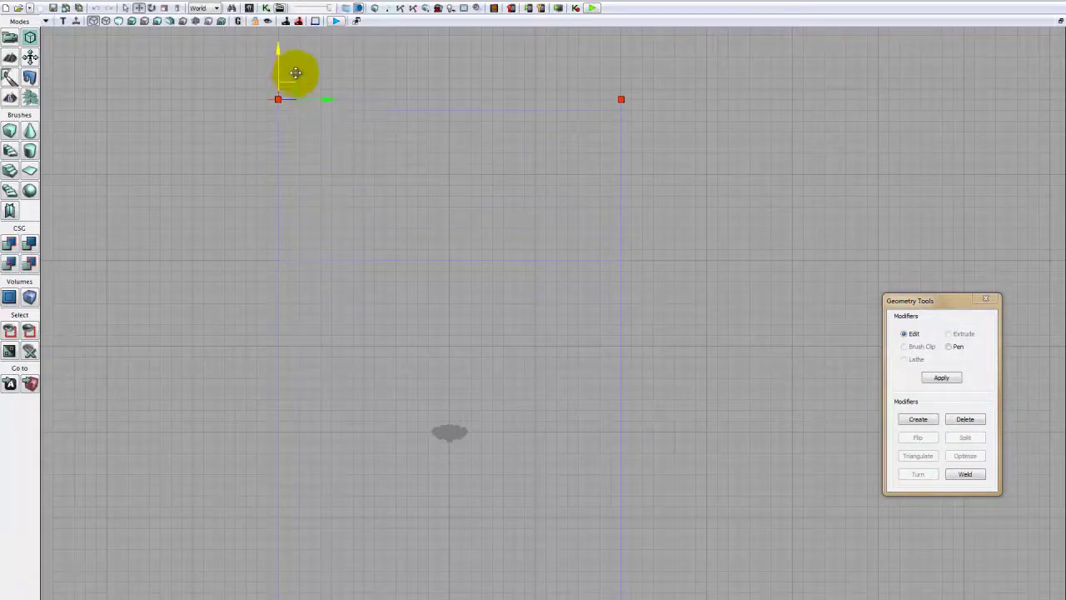
# Step: Box-select the platform's two lower corner vertices and move them down by about half the platform's original length
pyautogui.scroll(-5, 434, 252)
pyautogui.moveTo(434, 252); pyautogui.dragTo(426, 187)
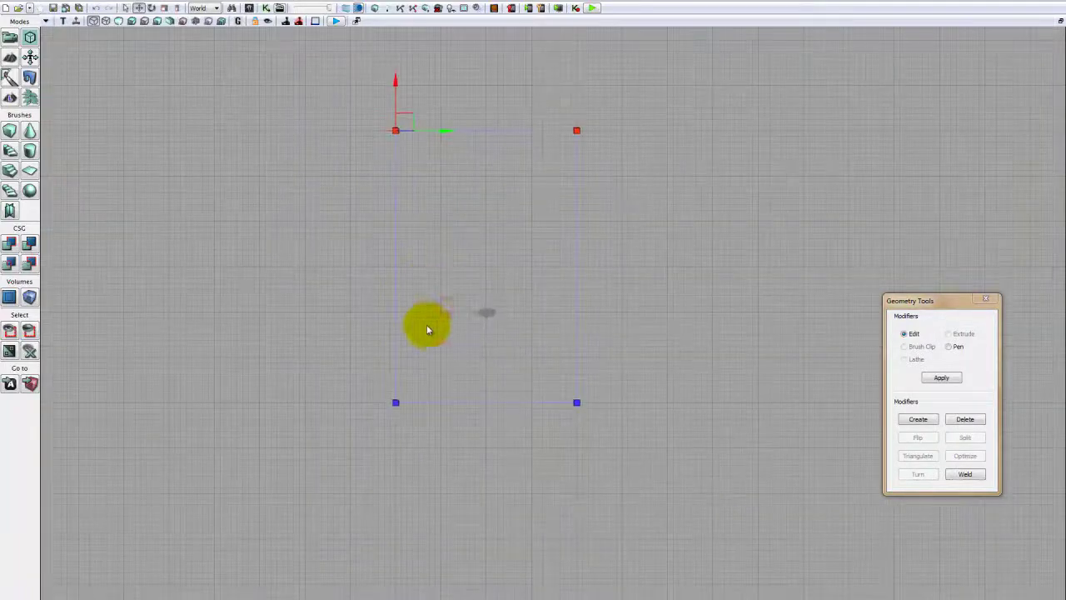
pyautogui.moveTo(576, 456); pyautogui.dragTo(658, 476)
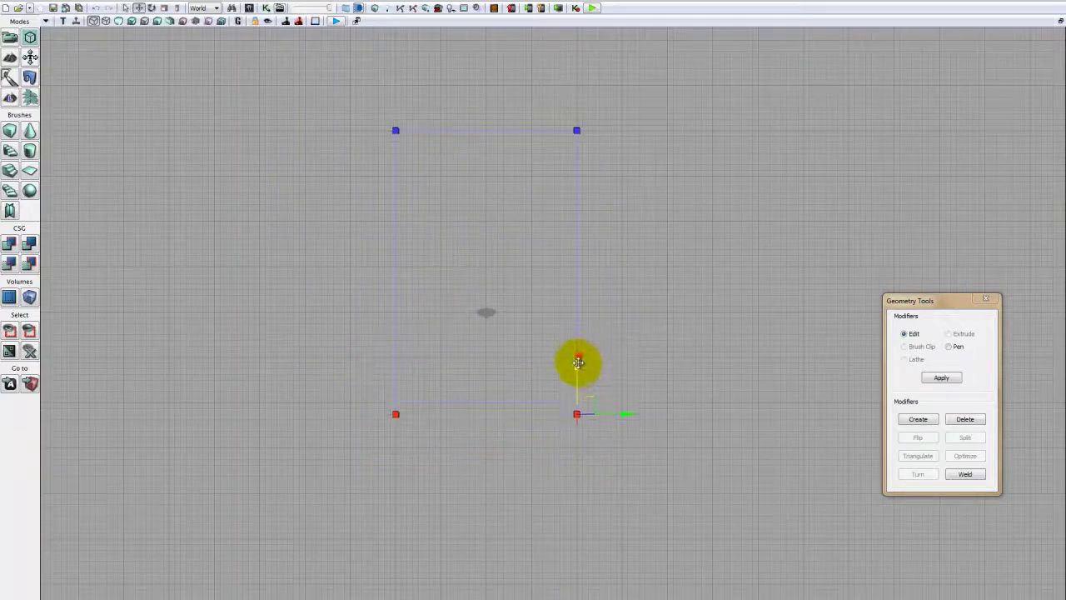
pyautogui.moveTo(578, 363); pyautogui.dragTo(578, 410)
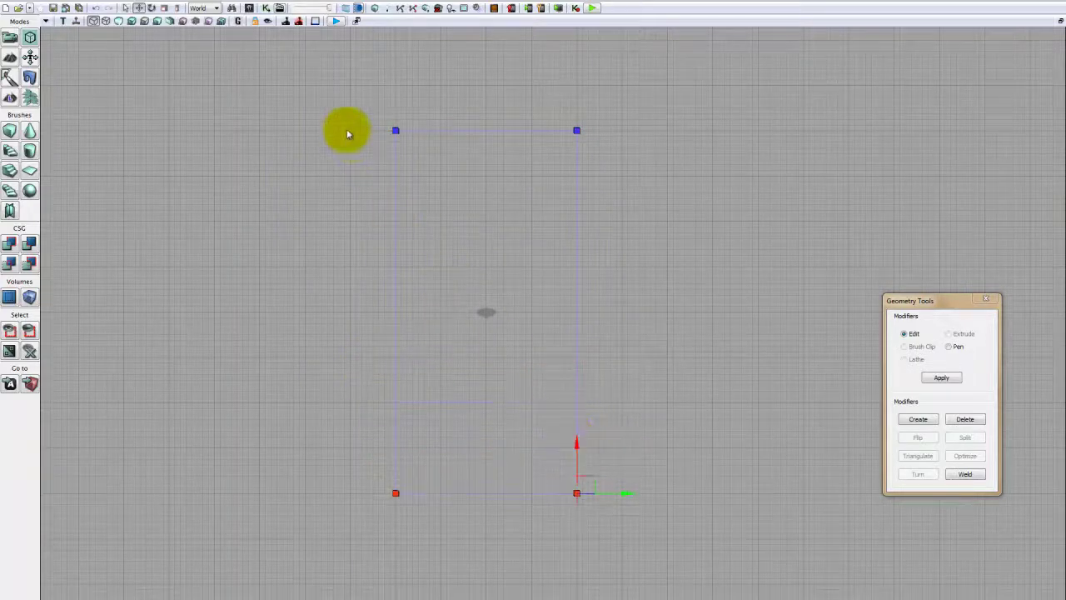
# Step: Select the platform's left-hand vertices and move them outward by about three quarters of its original width
pyautogui.moveTo(326, 84)
pyautogui.mouseDown()
pyautogui.moveTo(452, 409)
pyautogui.moveTo(454, 521)
pyautogui.mouseUp()
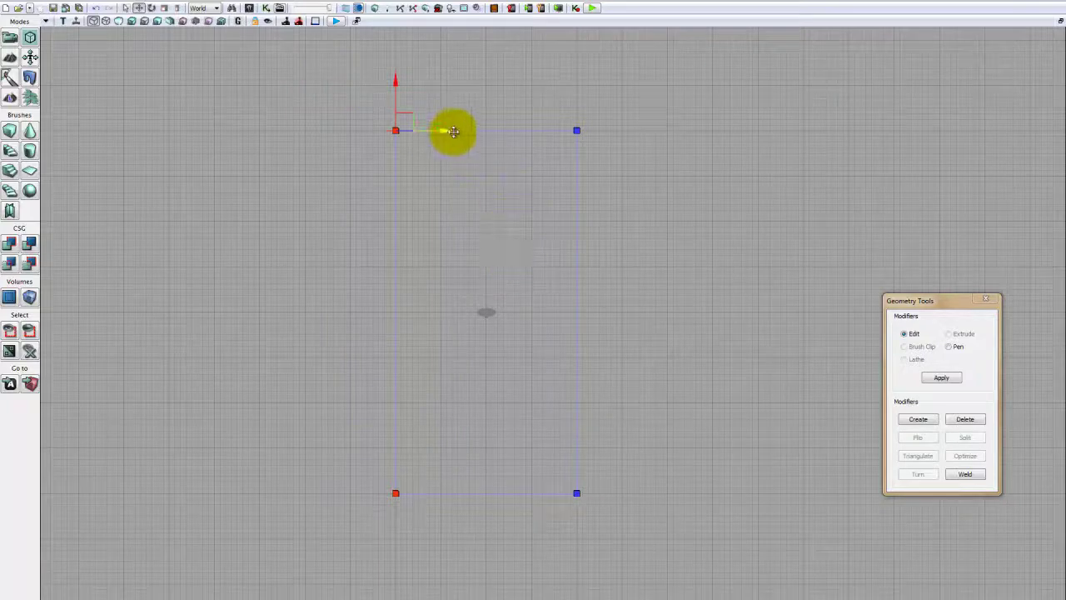
pyautogui.moveTo(413, 135); pyautogui.dragTo(320, 137)
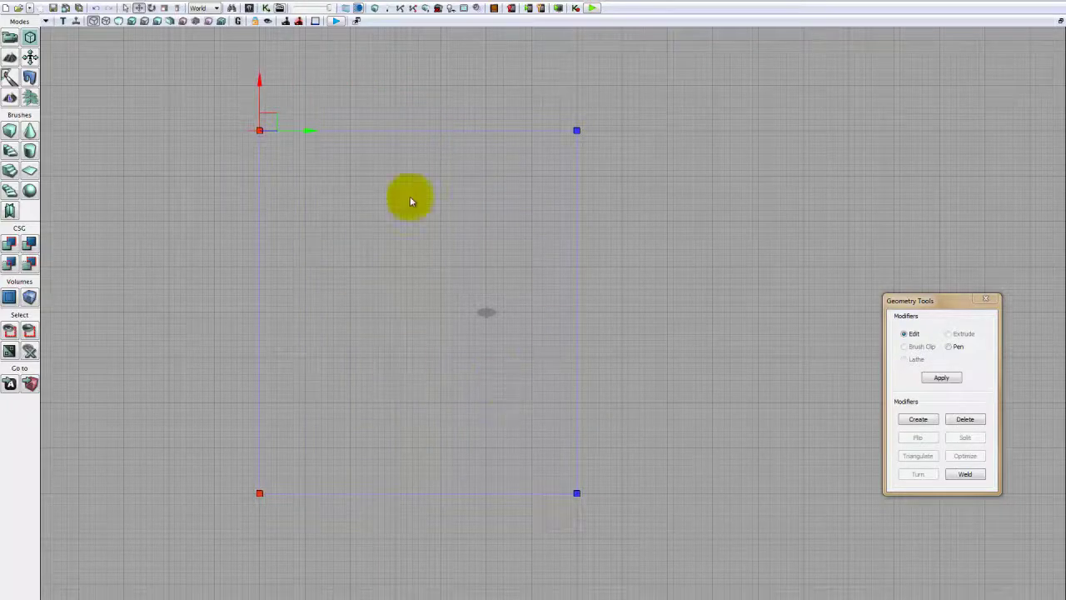
pyautogui.moveTo(459, 416)
pyautogui.mouseDown()
pyautogui.moveTo(448, 398)
pyautogui.moveTo(445, 433)
pyautogui.mouseUp()
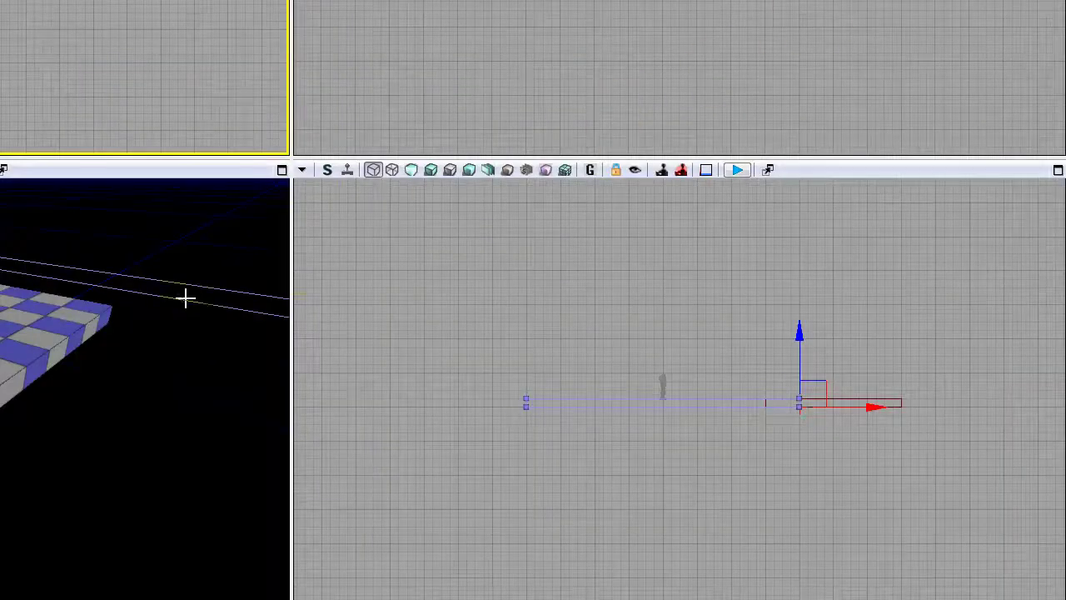
# Step: Maximize the perspective view, rebuild the level geometry for the enlarged platform and dismiss the map check report
pyautogui.moveTo(185, 297)
pyautogui.mouseDown()
pyautogui.moveTo(119, 309)
pyautogui.moveTo(163, 284)
pyautogui.moveTo(250, 280)
pyautogui.moveTo(186, 304)
pyautogui.mouseUp()
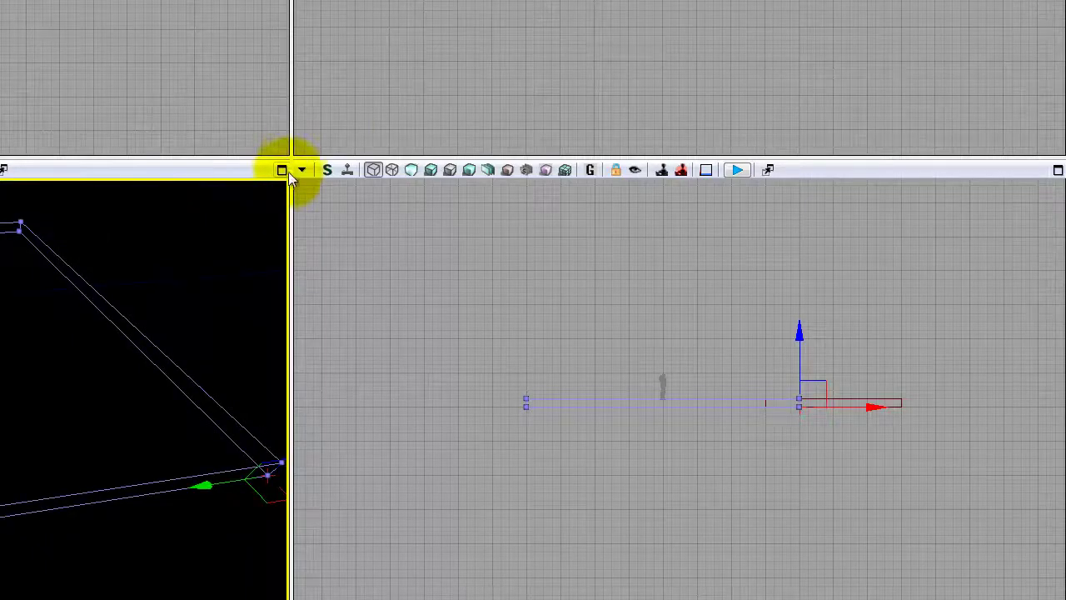
pyautogui.click(285, 172)
pyautogui.moveTo(350, 267)
pyautogui.mouseDown()
pyautogui.moveTo(475, 248)
pyautogui.moveTo(404, 230)
pyautogui.moveTo(394, 297)
pyautogui.moveTo(155, 349)
pyautogui.moveTo(178, 409)
pyautogui.mouseUp()
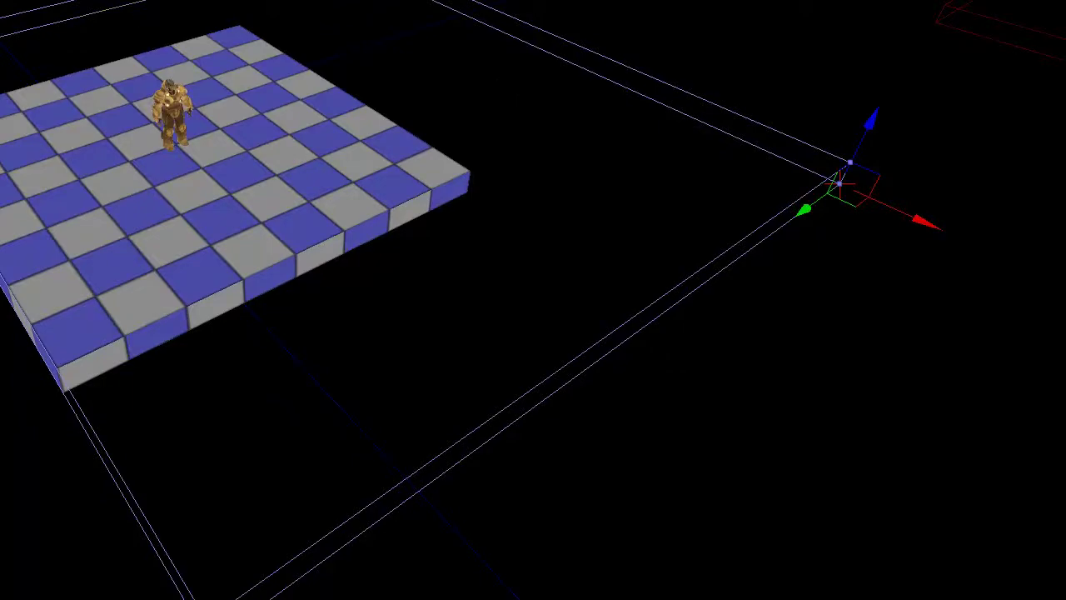
pyautogui.moveTo(249, 367); pyautogui.dragTo(532, 253)
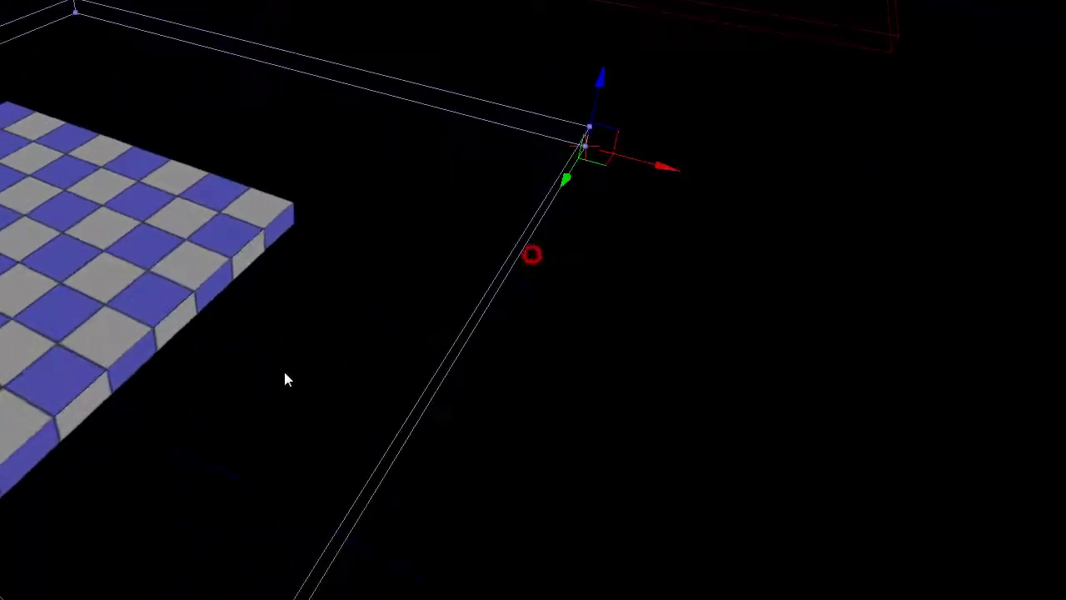
pyautogui.moveTo(215, 152); pyautogui.dragTo(258, 37)
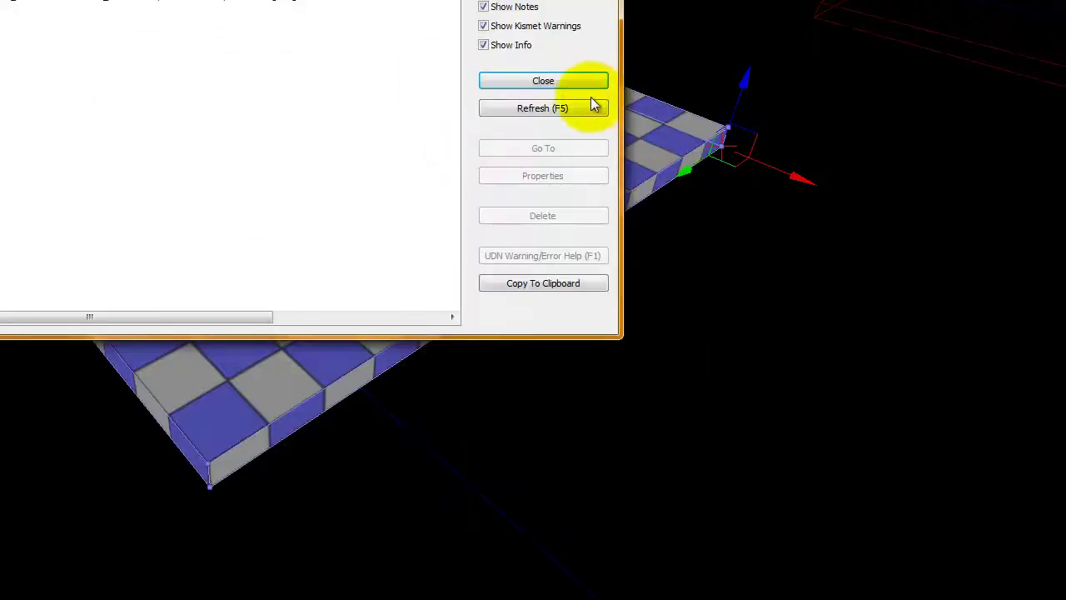
pyautogui.click(564, 87)
# Step: Examine the enlarged floor's size against the character from several angles and restore the four-viewport layout
pyautogui.moveTo(381, 88)
pyautogui.mouseDown()
pyautogui.moveTo(309, 71)
pyautogui.moveTo(377, 71)
pyautogui.mouseUp()
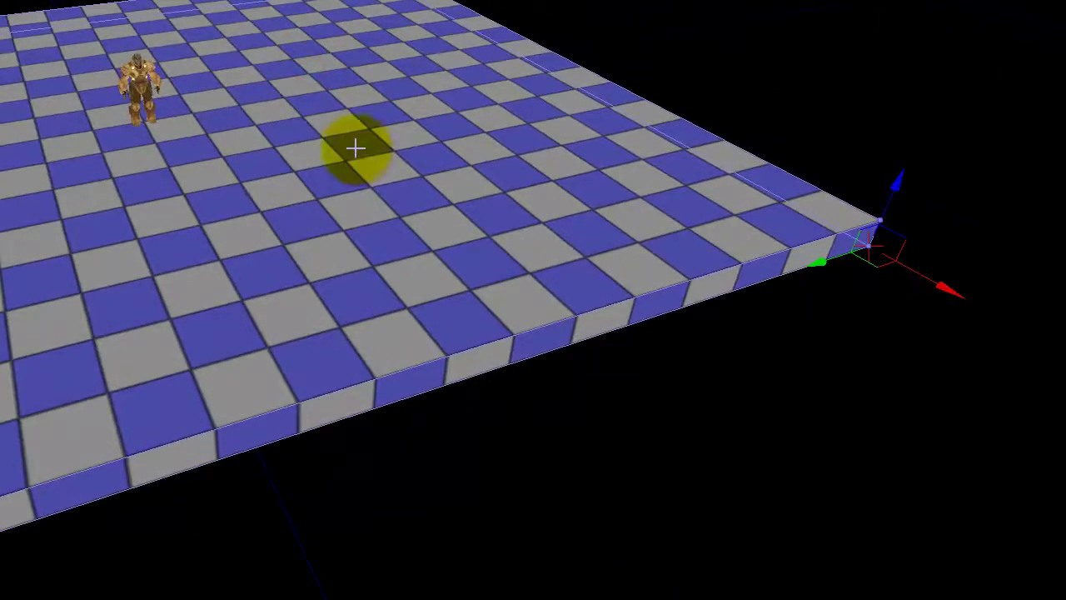
pyautogui.moveTo(355, 147); pyautogui.dragTo(317, 100)
pyautogui.moveTo(484, 275); pyautogui.dragTo(496, 265, button='right')
pyautogui.moveTo(495, 265); pyautogui.dragTo(403, 309)
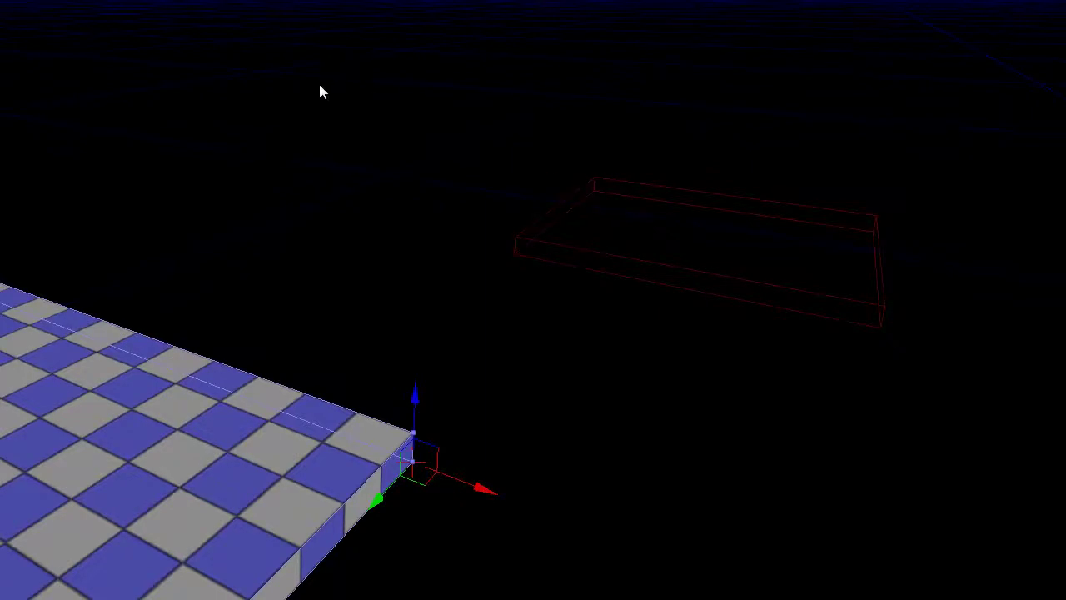
pyautogui.moveTo(320, 85); pyautogui.dragTo(346, 227)
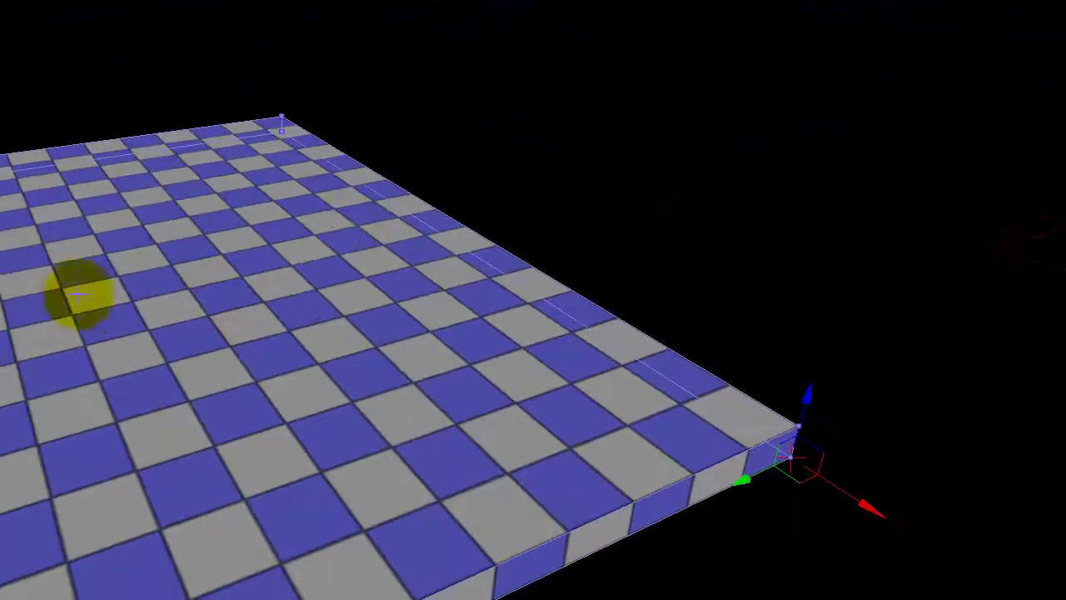
pyautogui.moveTo(193, 125); pyautogui.dragTo(405, 54)
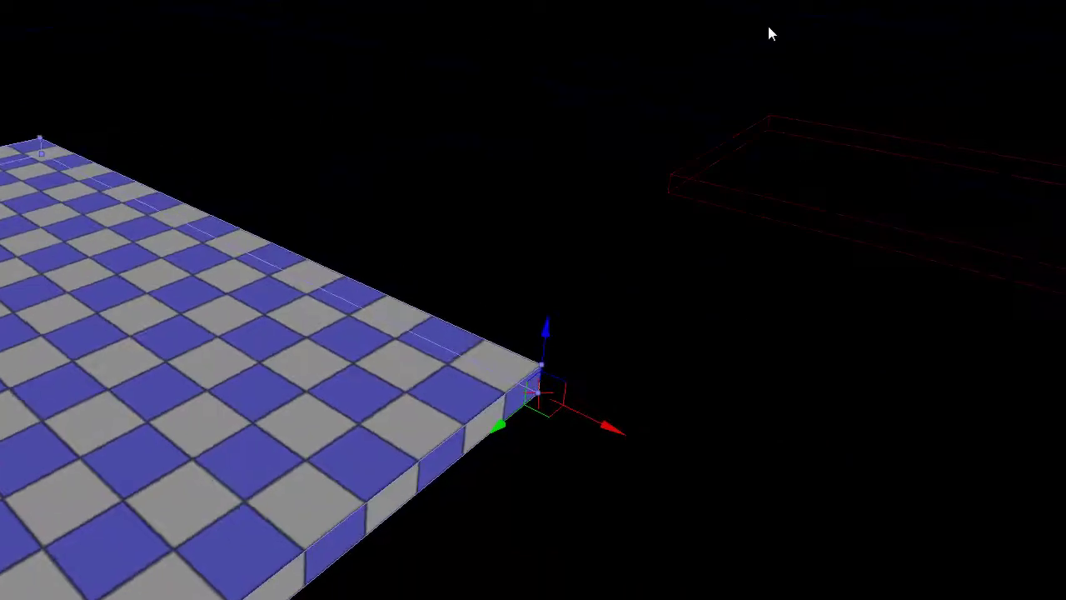
pyautogui.moveTo(769, 26); pyautogui.dragTo(543, 155)
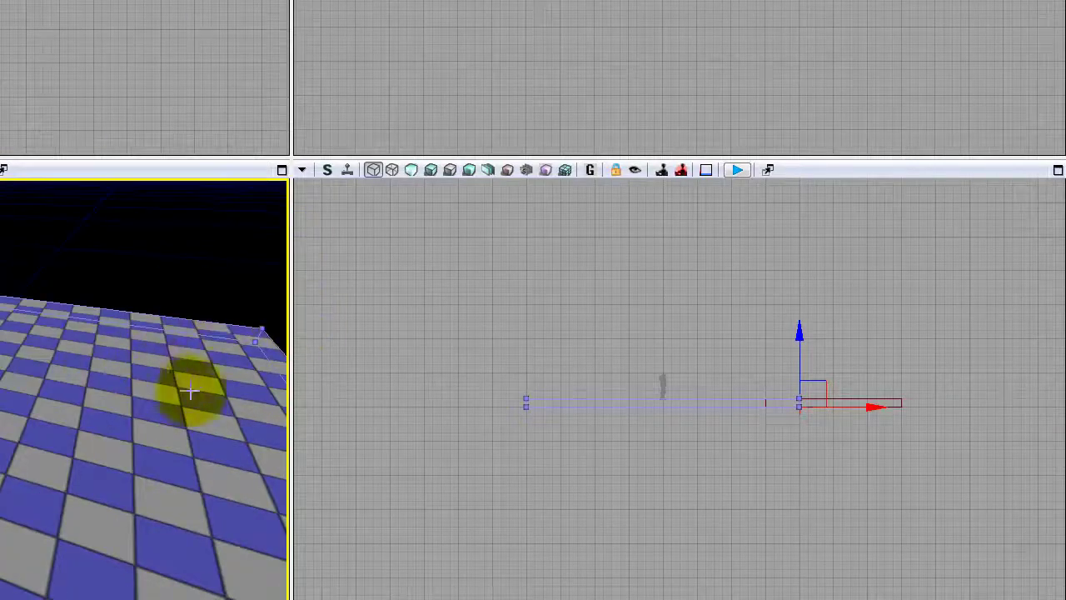
pyautogui.moveTo(191, 388); pyautogui.dragTo(261, 388)
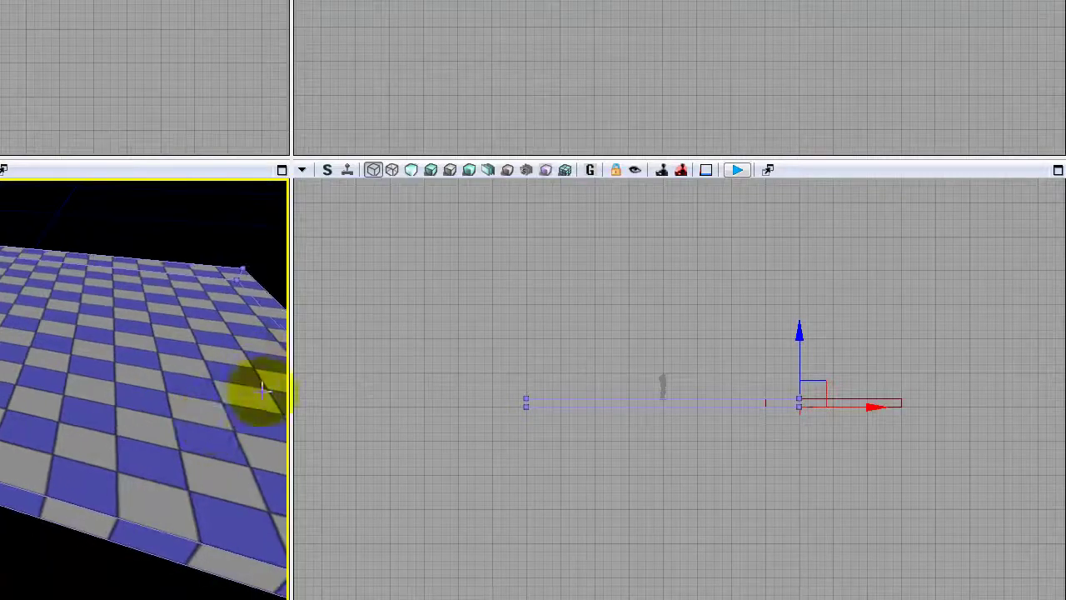
pyautogui.moveTo(547, 394); pyautogui.dragTo(513, 478)
pyautogui.moveTo(55, 386); pyautogui.dragTo(102, 500)
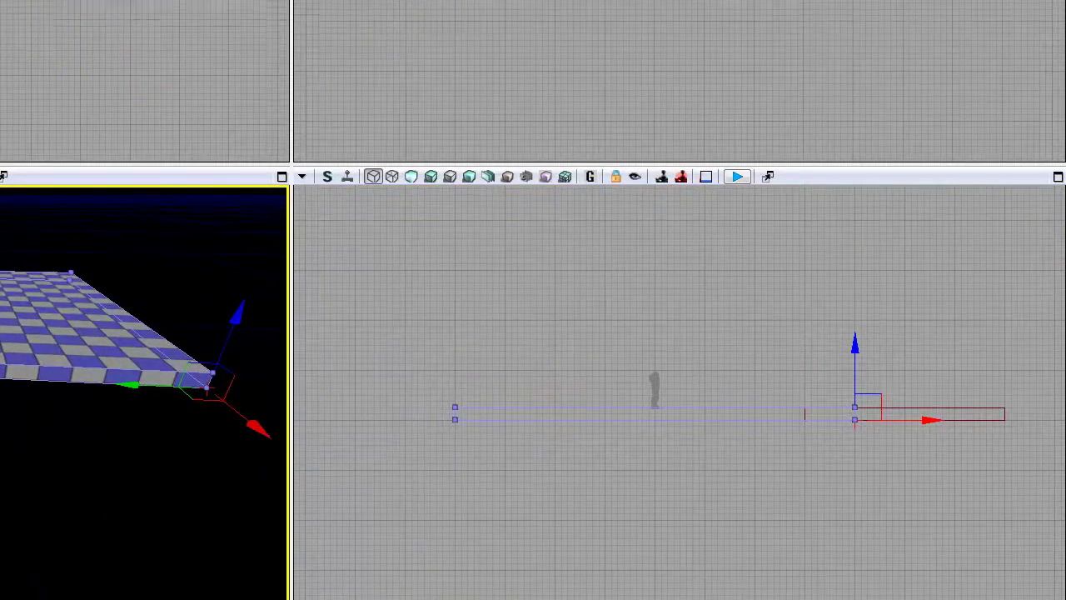
# Step: Duplicate the floor brush straight up in the front view as a ceiling slab high above the character
pyautogui.moveTo(491, 347)
pyautogui.mouseDown()
pyautogui.moveTo(545, 385)
pyautogui.moveTo(694, 390)
pyautogui.moveTo(692, 421)
pyautogui.moveTo(564, 314)
pyautogui.moveTo(483, 332)
pyautogui.moveTo(548, 337)
pyautogui.moveTo(485, 361)
pyautogui.mouseUp()
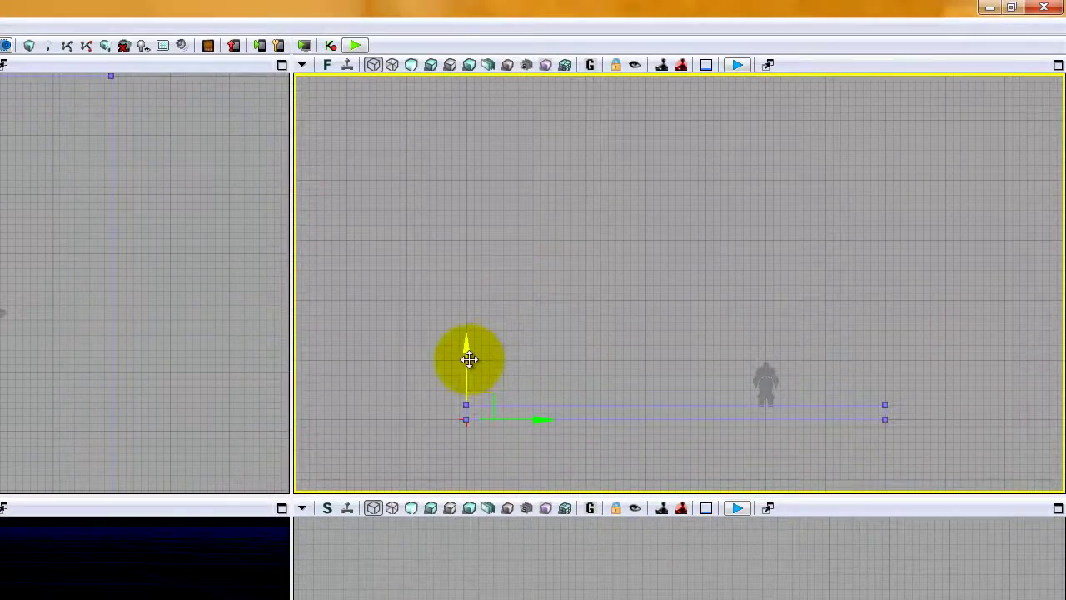
pyautogui.moveTo(469, 358); pyautogui.dragTo(499, 103)
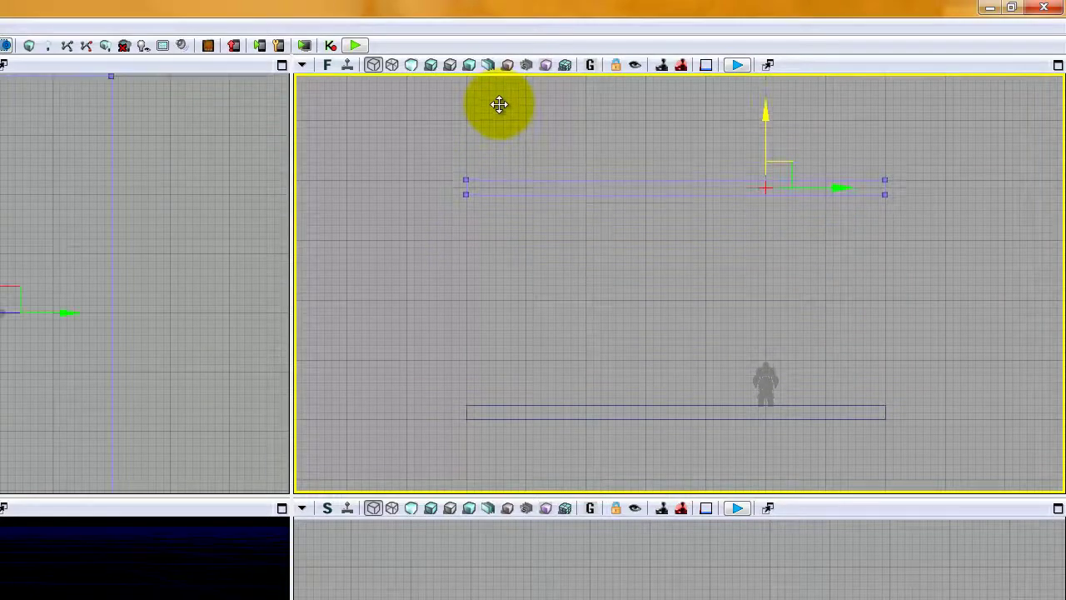
pyautogui.moveTo(350, 475); pyautogui.dragTo(387, 363, button='right')
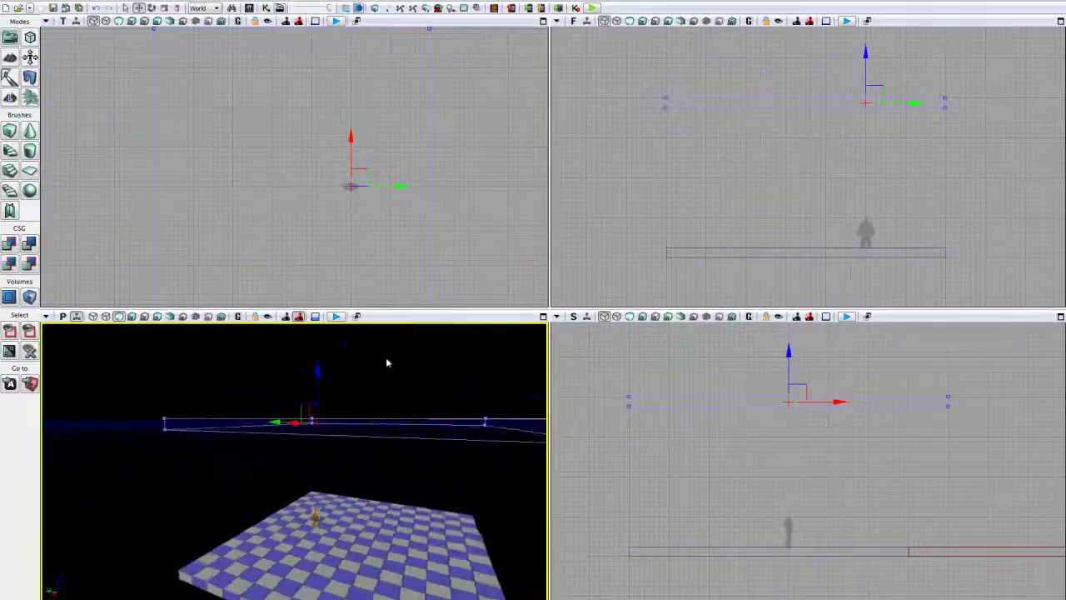
# Step: Add another copy of the slab midway between floor and ceiling, rebuild the geometry and close the map check report
pyautogui.moveTo(386, 359); pyautogui.dragTo(385, 351)
pyautogui.moveTo(821, 191)
pyautogui.mouseDown()
pyautogui.moveTo(857, 190)
pyautogui.moveTo(830, 78)
pyautogui.moveTo(833, 155)
pyautogui.mouseUp()
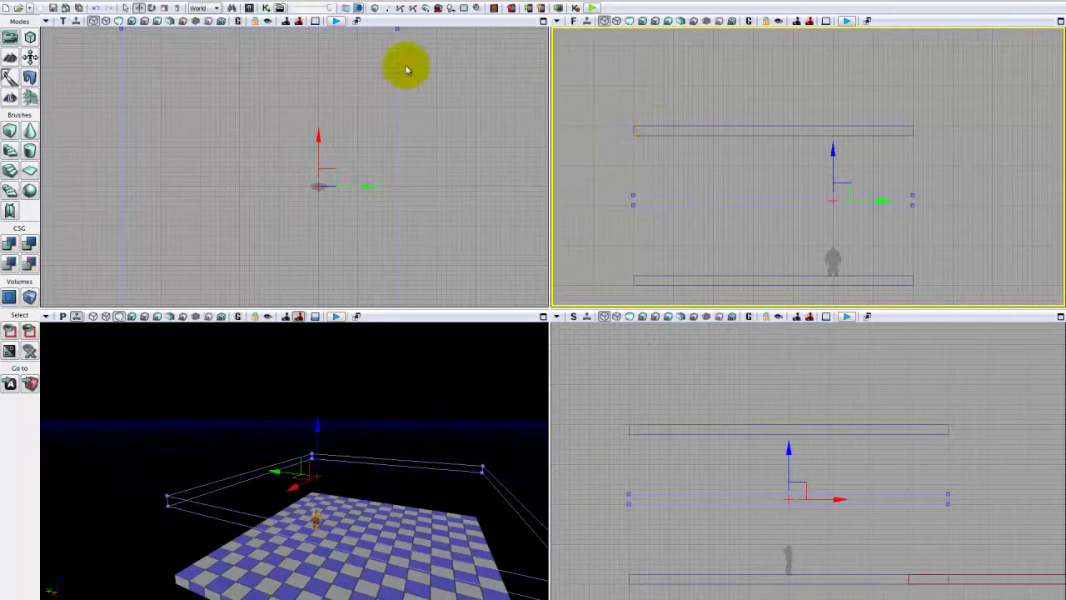
pyautogui.click(374, 8)
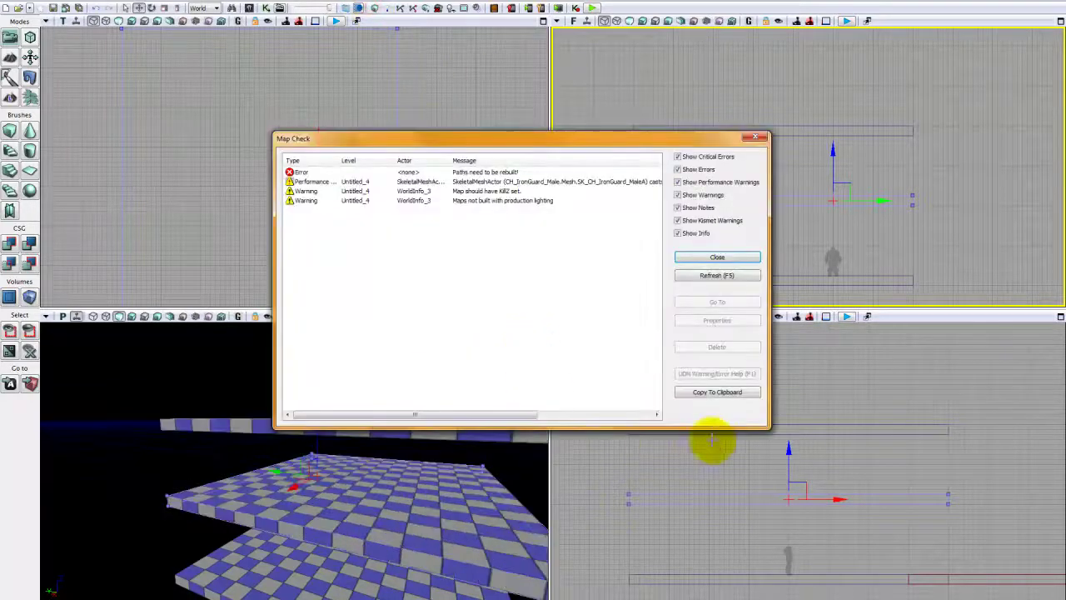
pyautogui.click(698, 258)
pyautogui.moveTo(439, 459); pyautogui.dragTo(397, 503, button='right')
pyautogui.moveTo(417, 465); pyautogui.dragTo(424, 508)
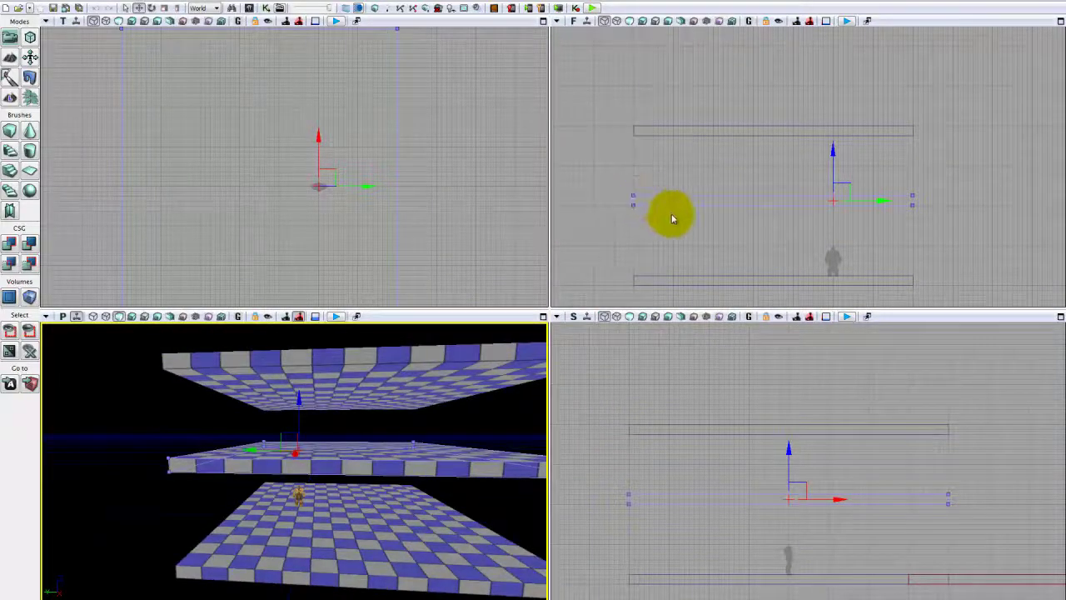
# Step: Delete the middle slab, rebuild the geometry and close the map check report
pyautogui.click(682, 247)
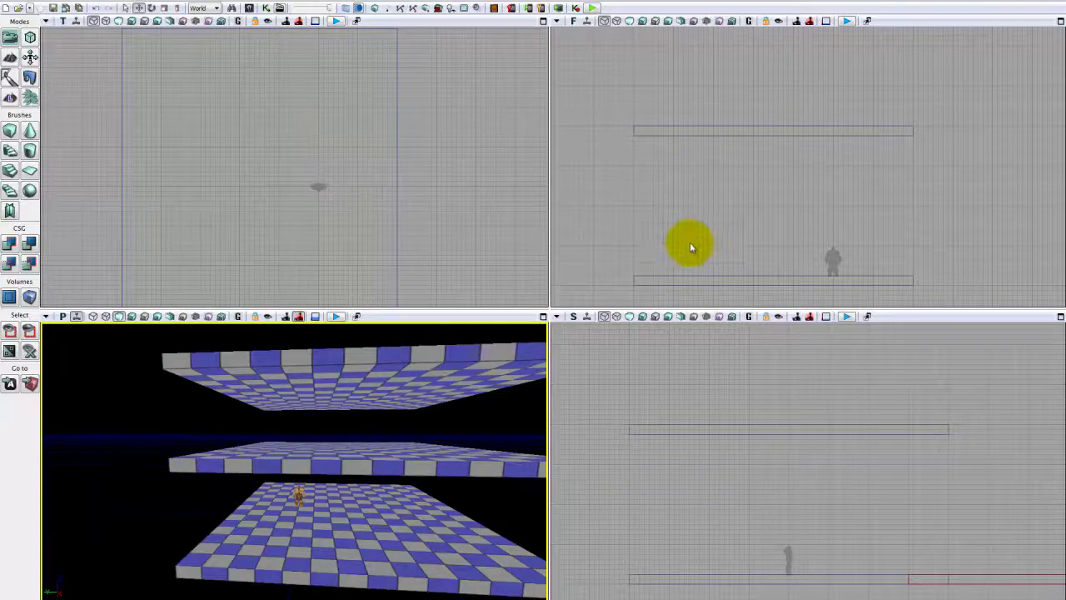
pyautogui.click(374, 10)
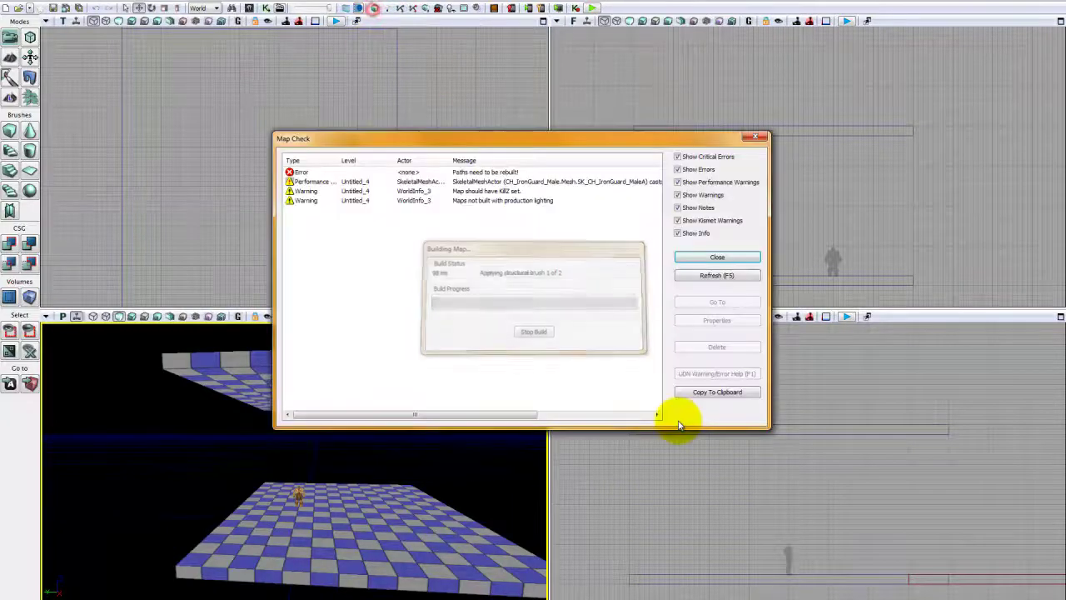
pyautogui.click(700, 260)
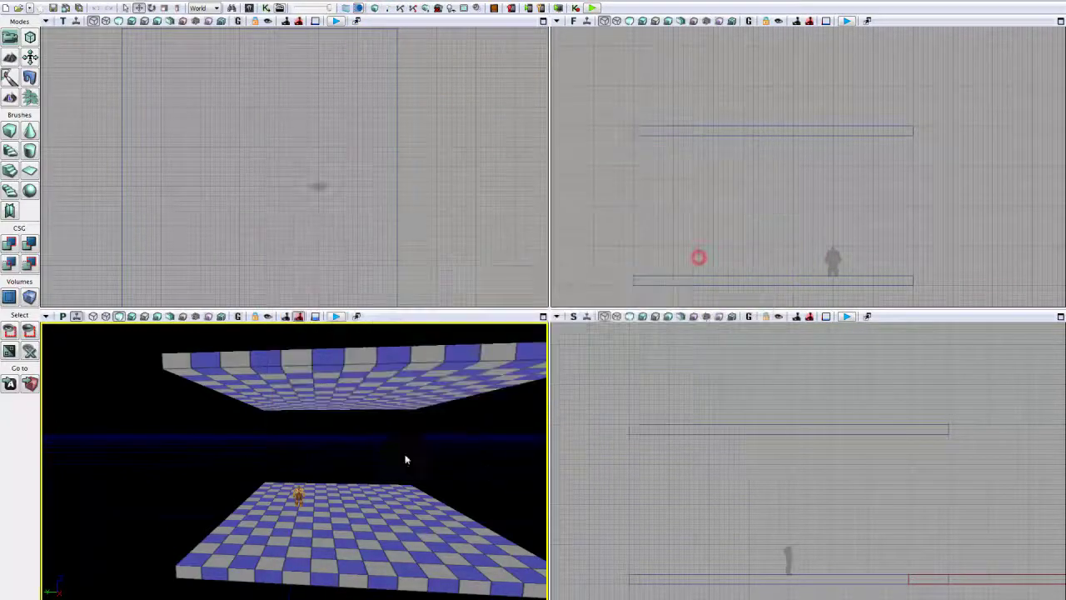
pyautogui.moveTo(405, 459); pyautogui.dragTo(440, 463, button='right')
pyautogui.moveTo(441, 464); pyautogui.dragTo(410, 363)
pyautogui.moveTo(410, 362); pyautogui.dragTo(437, 384, button='right')
pyautogui.moveTo(499, 450); pyautogui.dragTo(463, 452)
pyautogui.moveTo(674, 176); pyautogui.dragTo(688, 127)
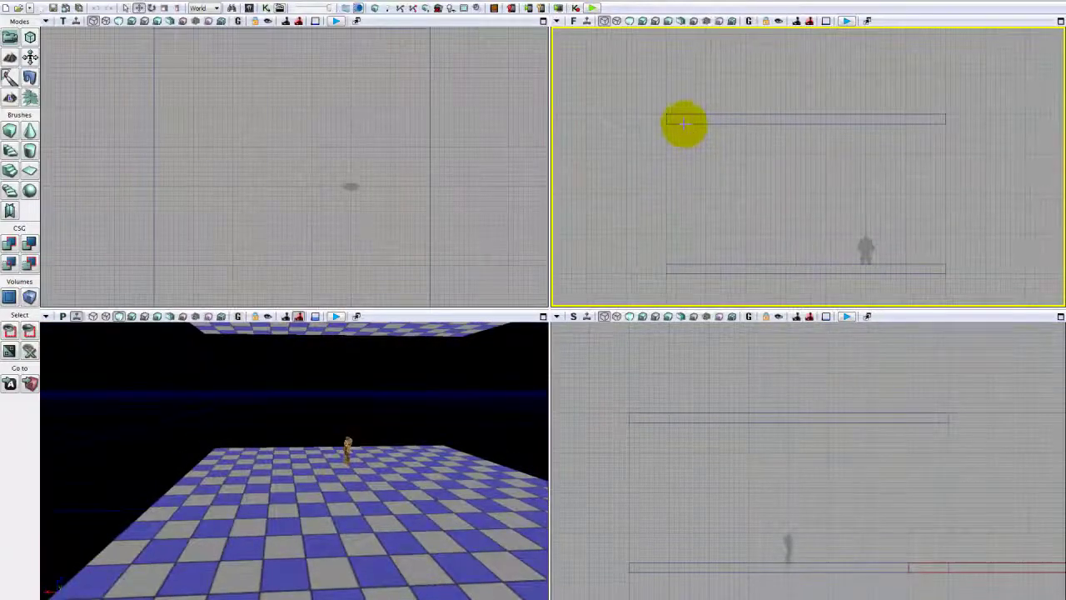
# Step: Duplicate the ceiling slab downward in the front view to about midway between the ceiling and the floor
pyautogui.click(685, 120)
pyautogui.moveTo(721, 161); pyautogui.dragTo(685, 141)
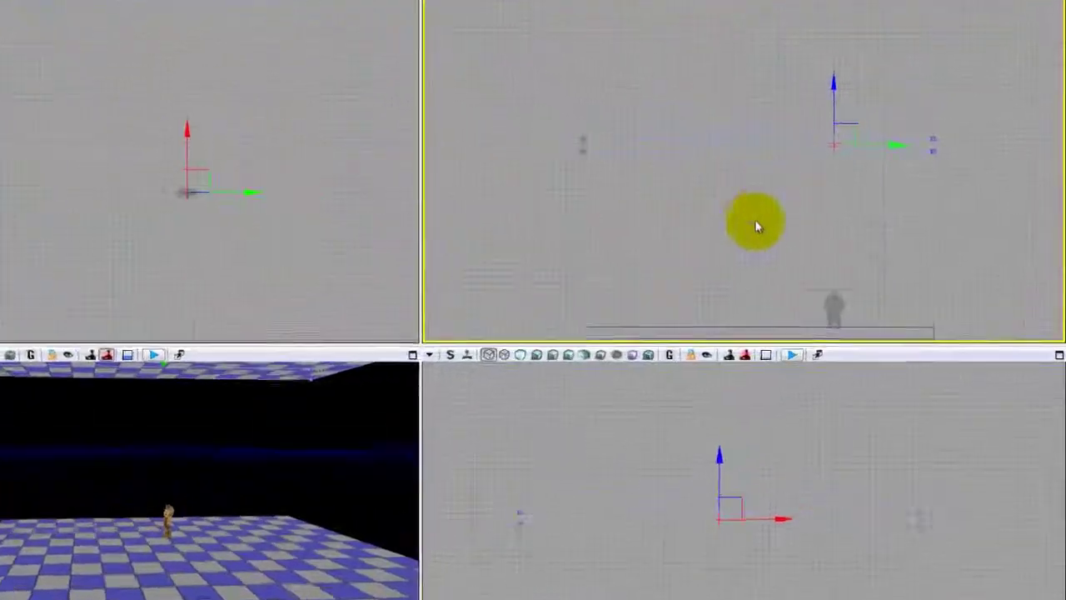
pyautogui.moveTo(843, 169); pyautogui.dragTo(847, 137)
pyautogui.moveTo(685, 172); pyautogui.dragTo(689, 141)
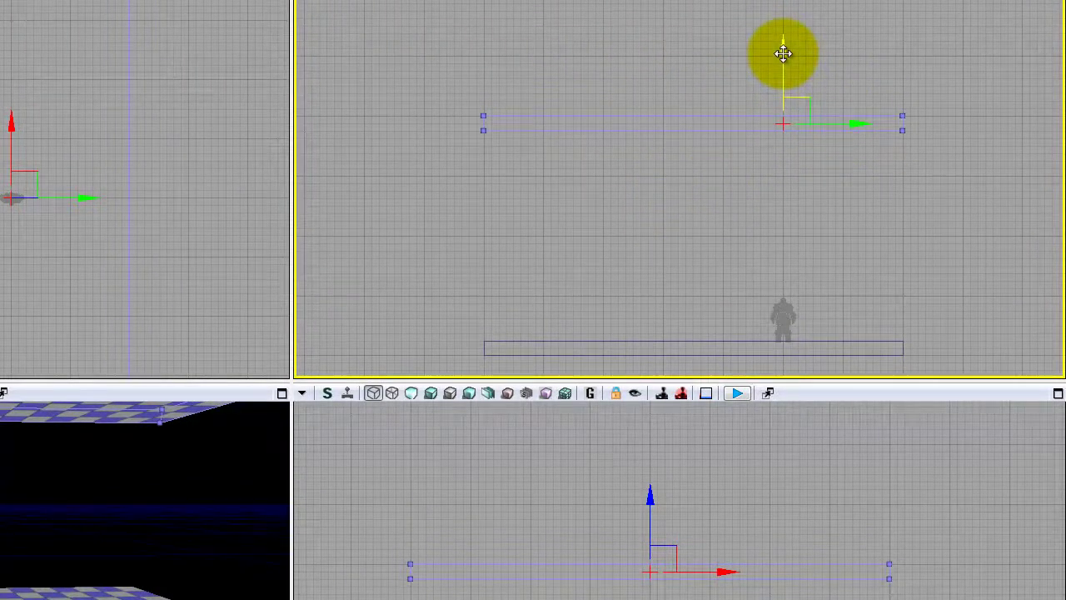
pyautogui.keyDown('alt'); pyautogui.moveTo(783, 54); pyautogui.dragTo(797, 149); pyautogui.keyUp('alt')
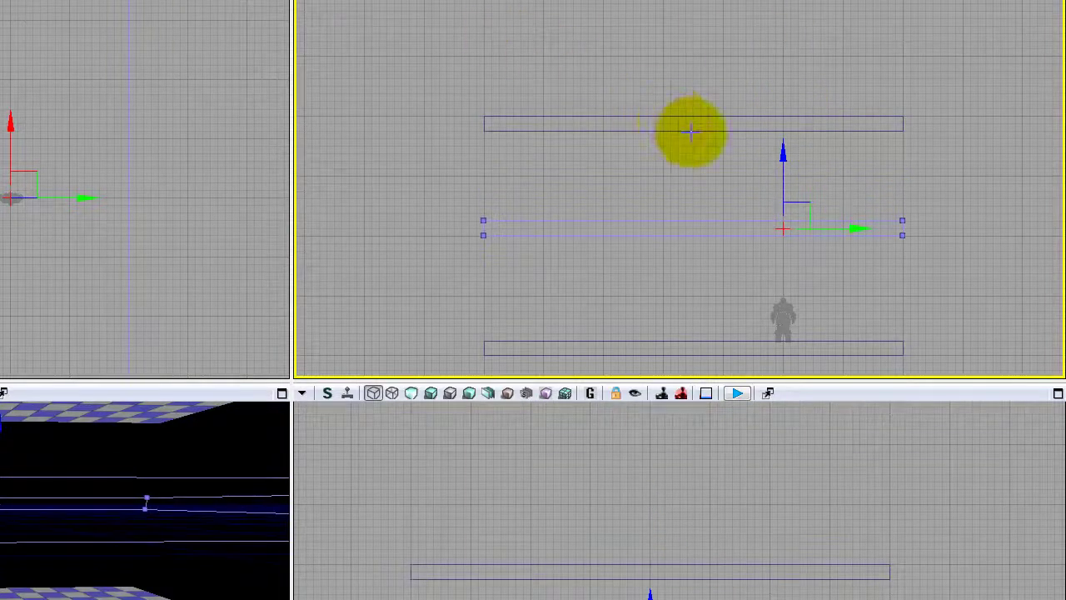
# Step: Rotate the copied slab upright in the front view to make a wall, and return to the translate tool
pyautogui.press('space')
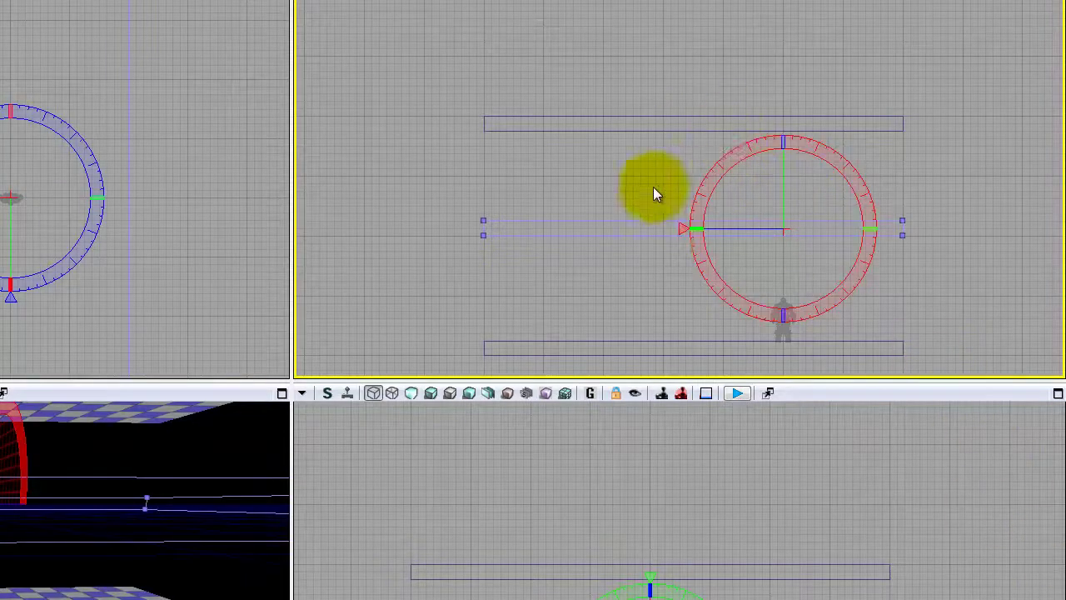
pyautogui.moveTo(715, 189); pyautogui.dragTo(702, 200)
pyautogui.moveTo(856, 143)
pyautogui.mouseDown()
pyautogui.moveTo(1059, 25)
pyautogui.moveTo(1061, 283)
pyautogui.mouseUp()
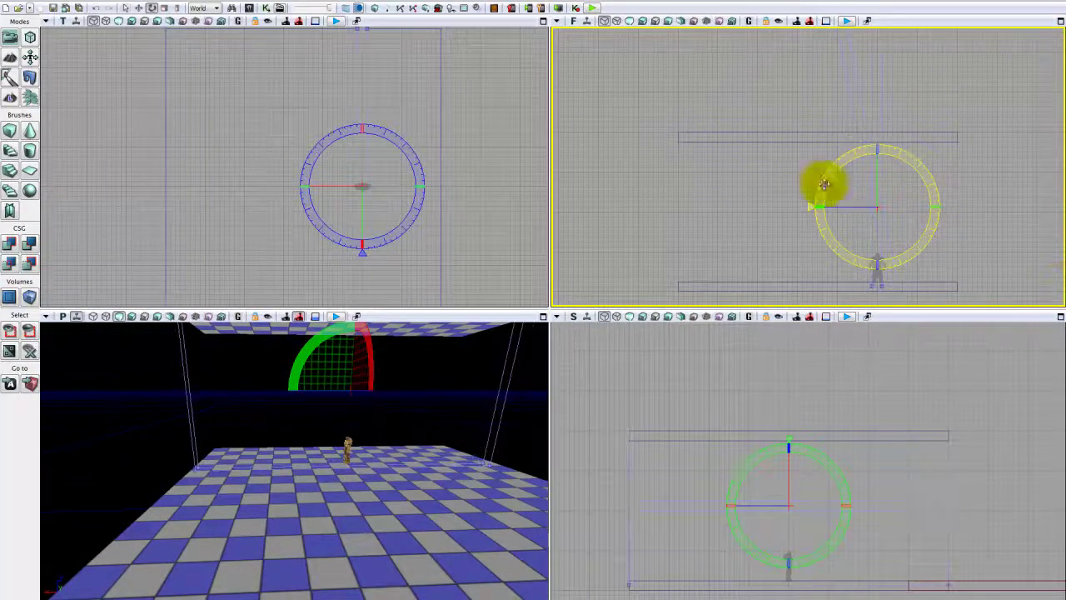
pyautogui.press('space')
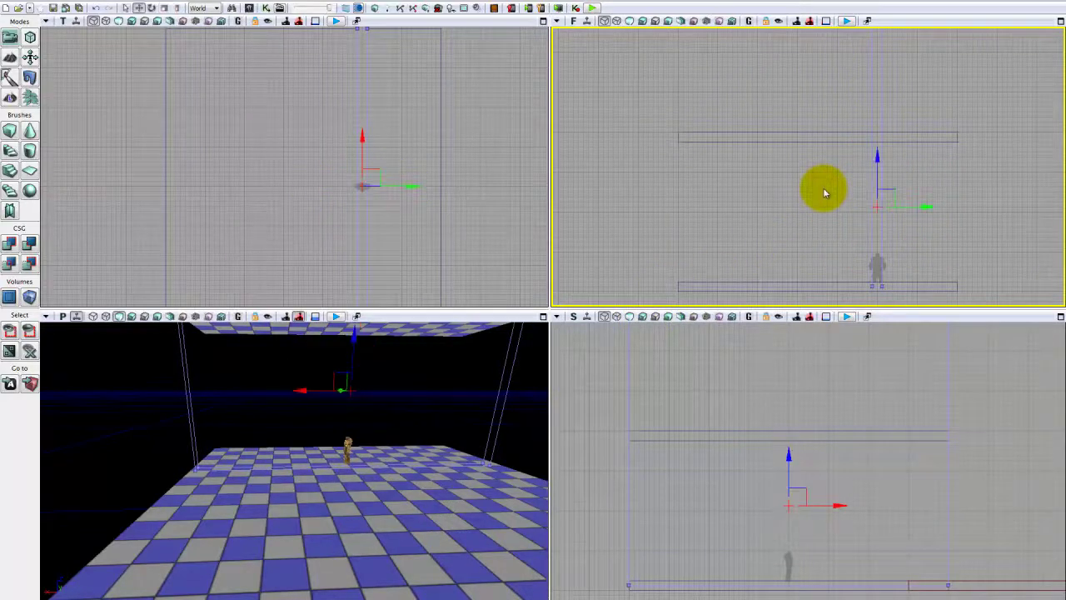
# Step: Move the upright wall sideways along the green axis to the far left end of the floor and ceiling slabs
pyautogui.moveTo(825, 193); pyautogui.dragTo(908, 222)
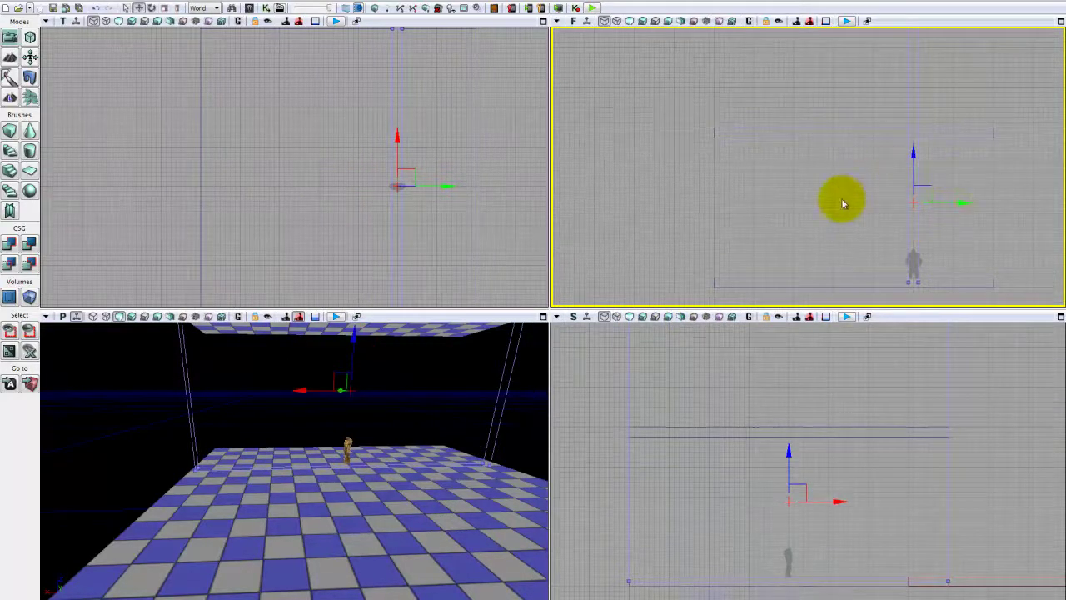
pyautogui.moveTo(842, 200); pyautogui.dragTo(841, 221)
pyautogui.scroll(-1, 843, 203)
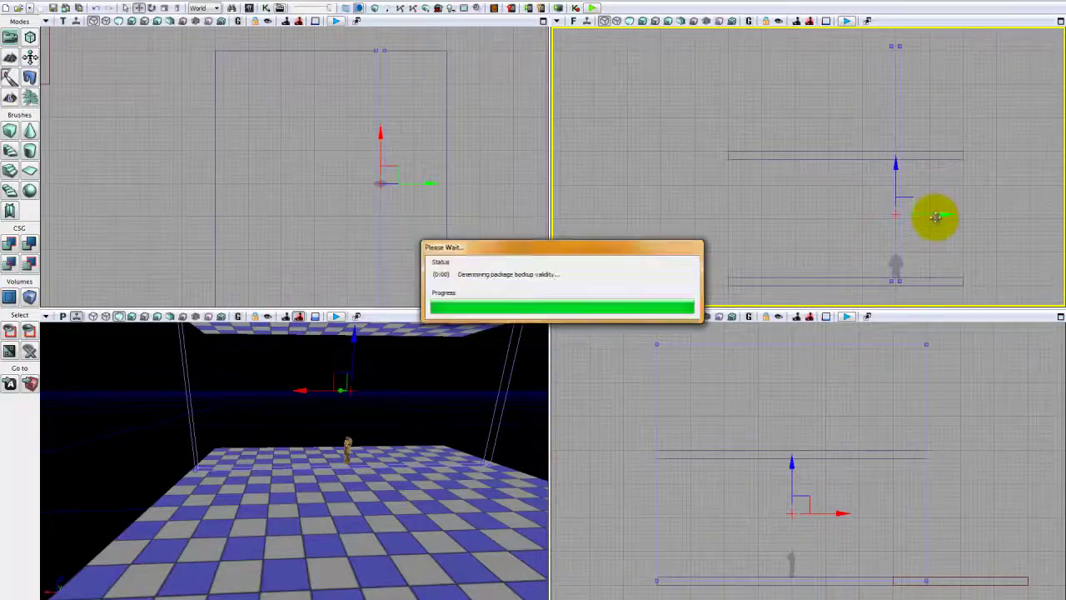
pyautogui.moveTo(935, 216); pyautogui.dragTo(786, 207)
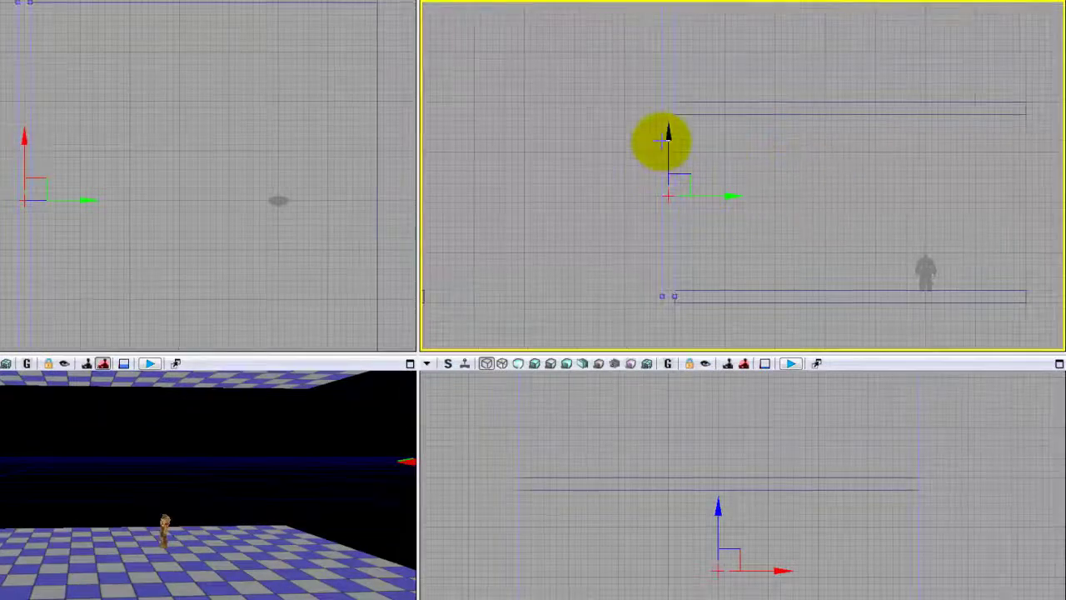
# Step: Lower the wall in the front view so its base lines up with the underside of the floor slab
pyautogui.scroll(4, 787, 167)
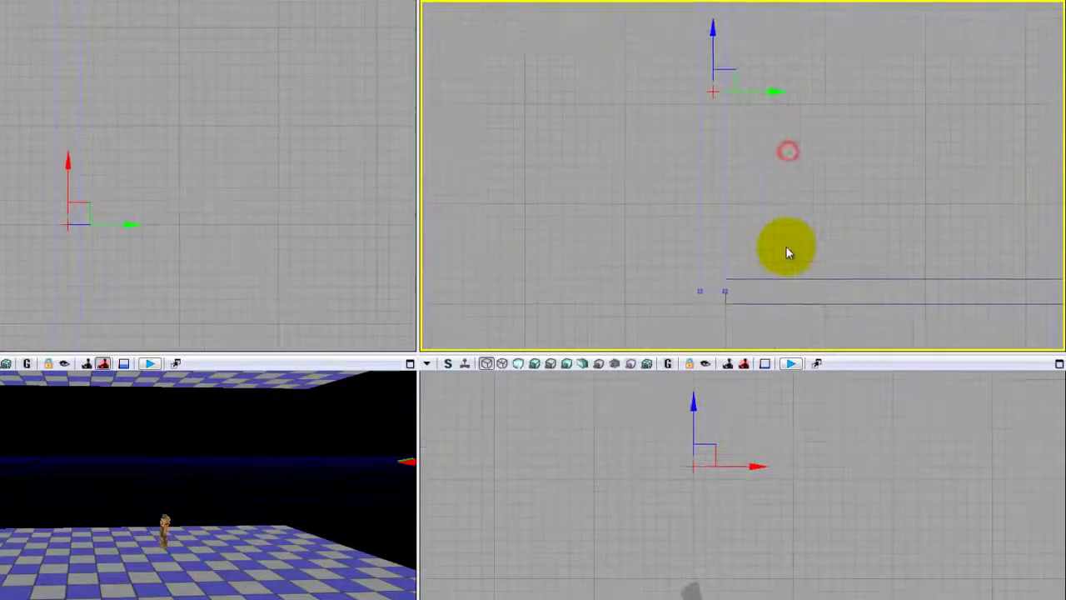
pyautogui.moveTo(784, 144); pyautogui.dragTo(774, 161)
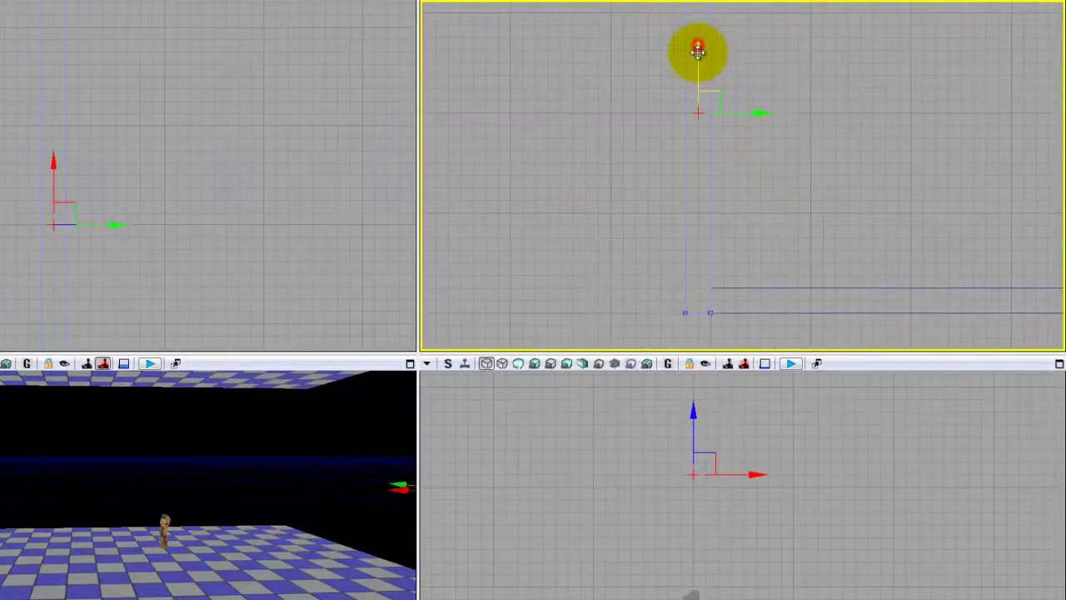
pyautogui.moveTo(802, 242); pyautogui.dragTo(780, 228)
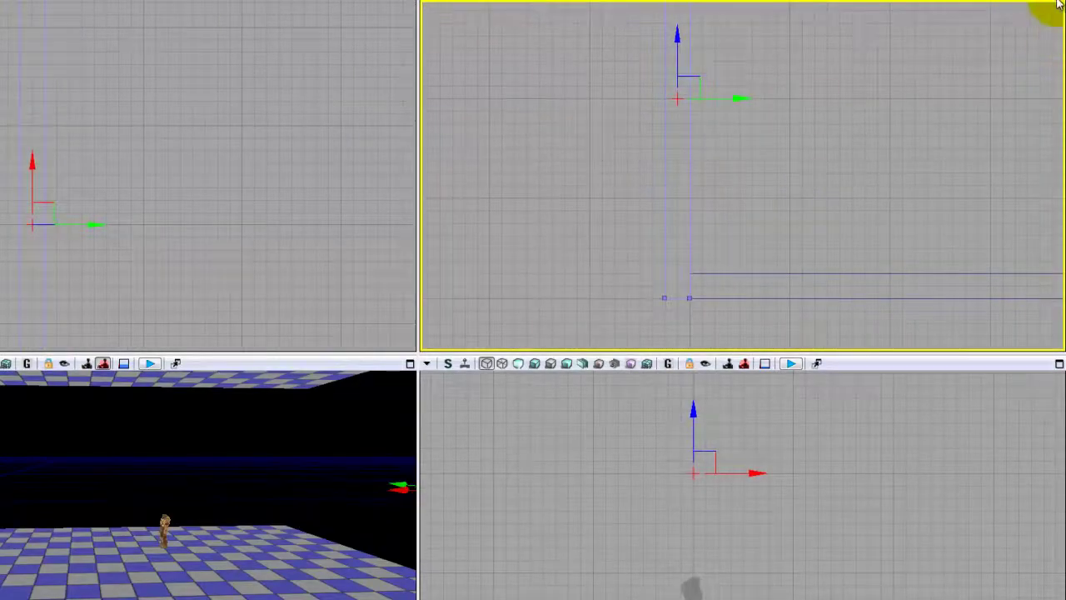
# Step: Maximize the front viewport and shift the wall slightly outward, leaving a narrow gap beside the ceiling slab, then deselect it
pyautogui.click(1057, 1)
pyautogui.moveTo(488, 268); pyautogui.dragTo(462, 447)
pyautogui.scroll(-3, 473, 406)
pyautogui.scroll(-1, 452, 376)
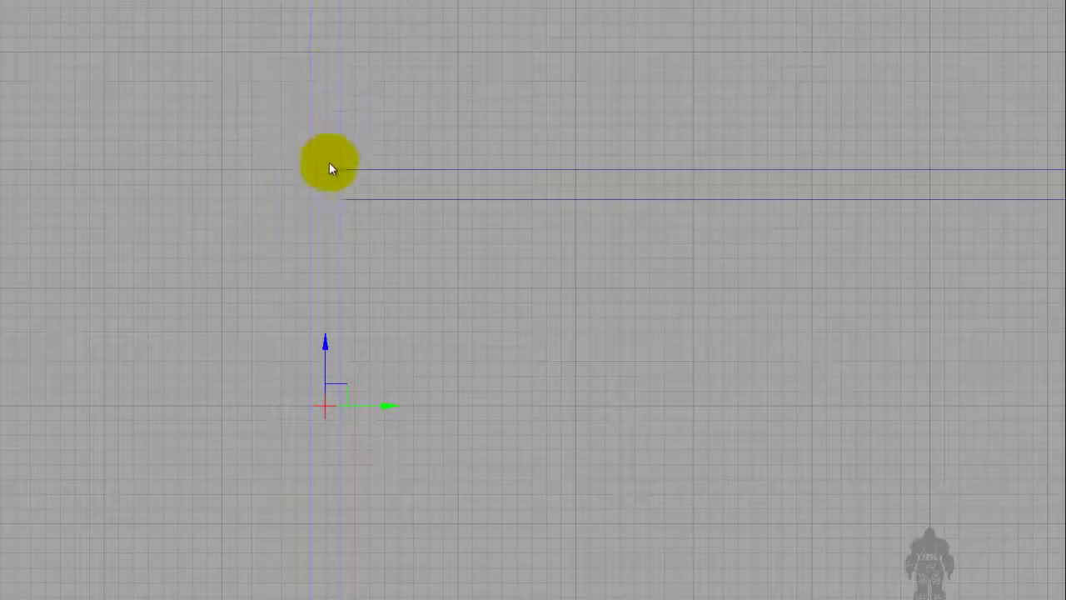
pyautogui.moveTo(257, 419); pyautogui.dragTo(256, 377)
pyautogui.scroll(1, 415, 481)
pyautogui.moveTo(409, 469); pyautogui.dragTo(424, 559)
pyautogui.scroll(2, 491, 403)
pyautogui.moveTo(362, 425); pyautogui.dragTo(348, 426)
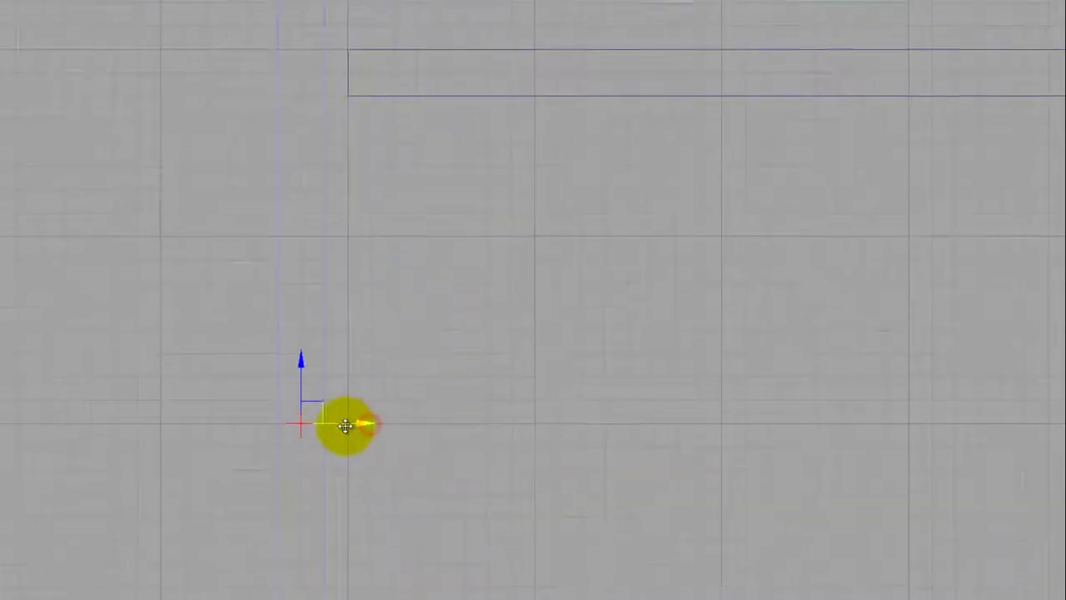
pyautogui.click(439, 175)
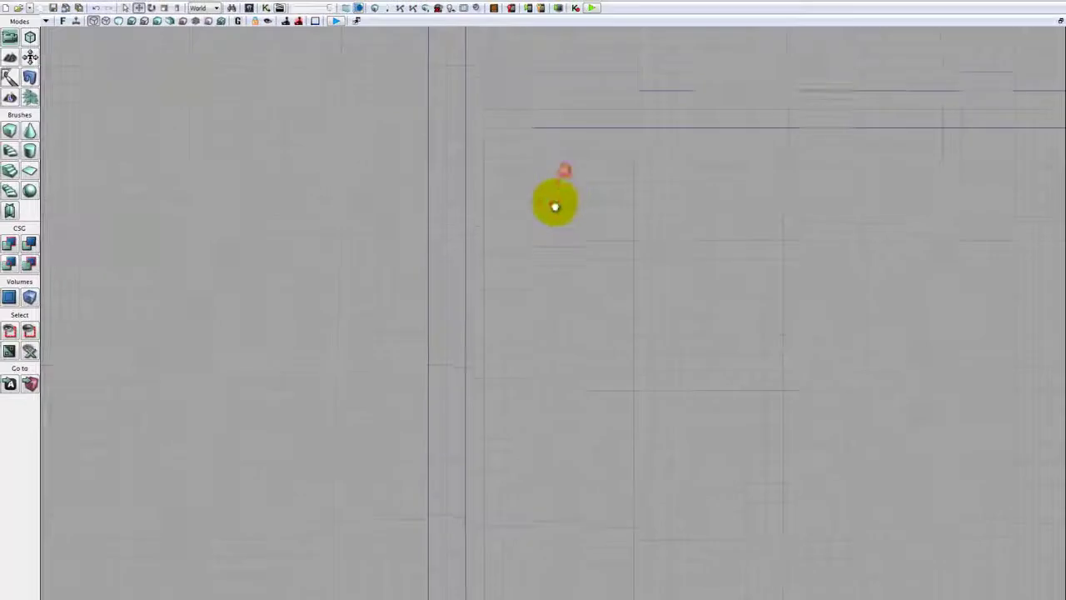
# Step: Move the wall back along the green axis until it sits flush against the slab ends, and deselect it
pyautogui.click(462, 129)
pyautogui.moveTo(505, 334)
pyautogui.mouseDown()
pyautogui.moveTo(505, 298)
pyautogui.moveTo(497, 361)
pyautogui.mouseUp()
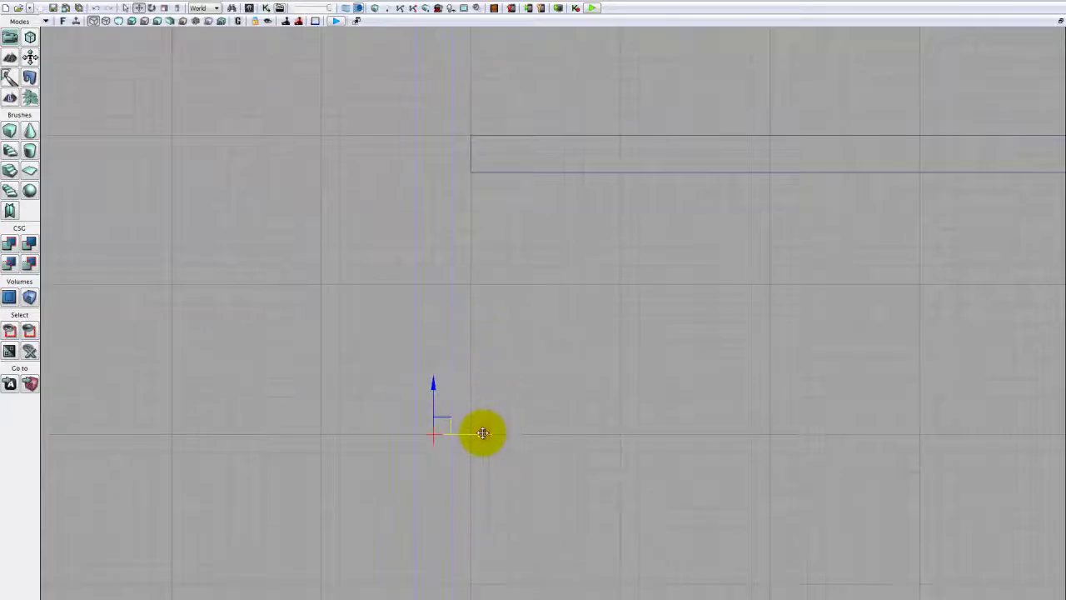
pyautogui.click(551, 296)
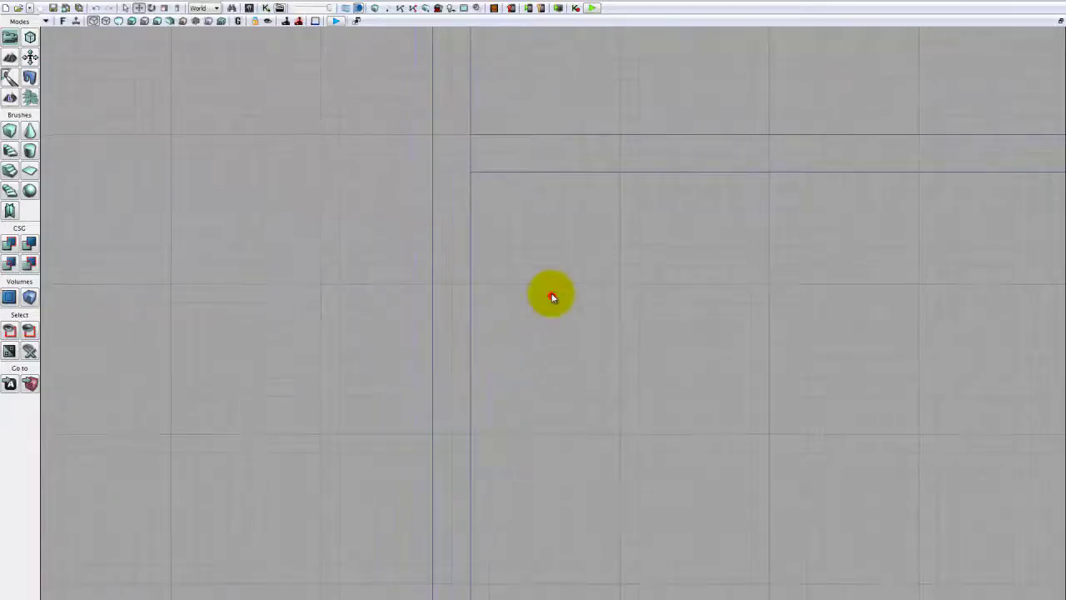
# Step: Shift the wall inward by its own thickness so it overlaps the ends of the floor and ceiling slabs, and deselect it
pyautogui.scroll(-3, 494, 268)
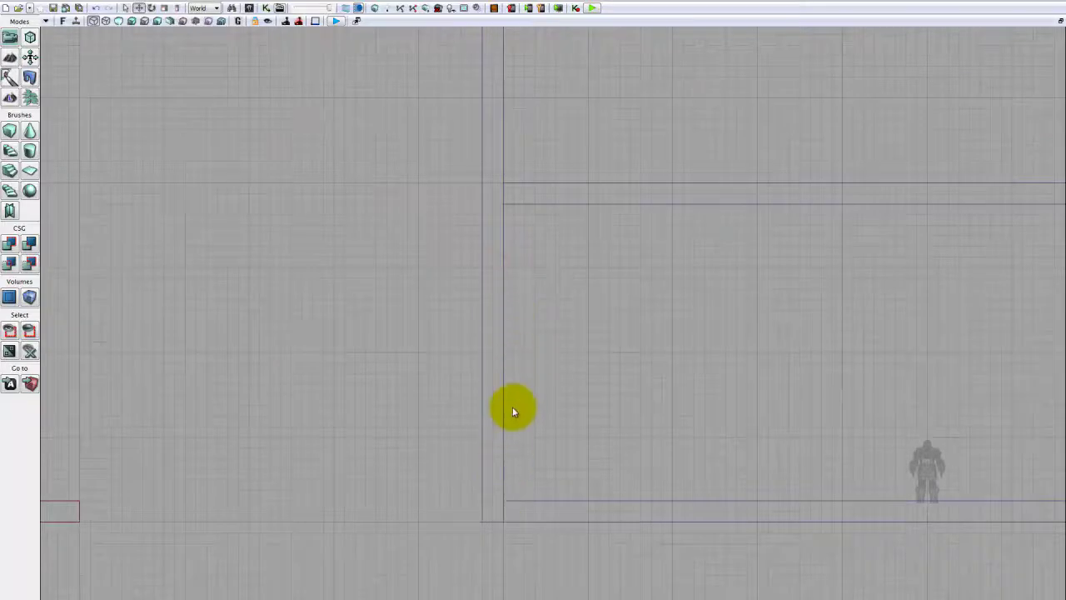
pyautogui.click(503, 307)
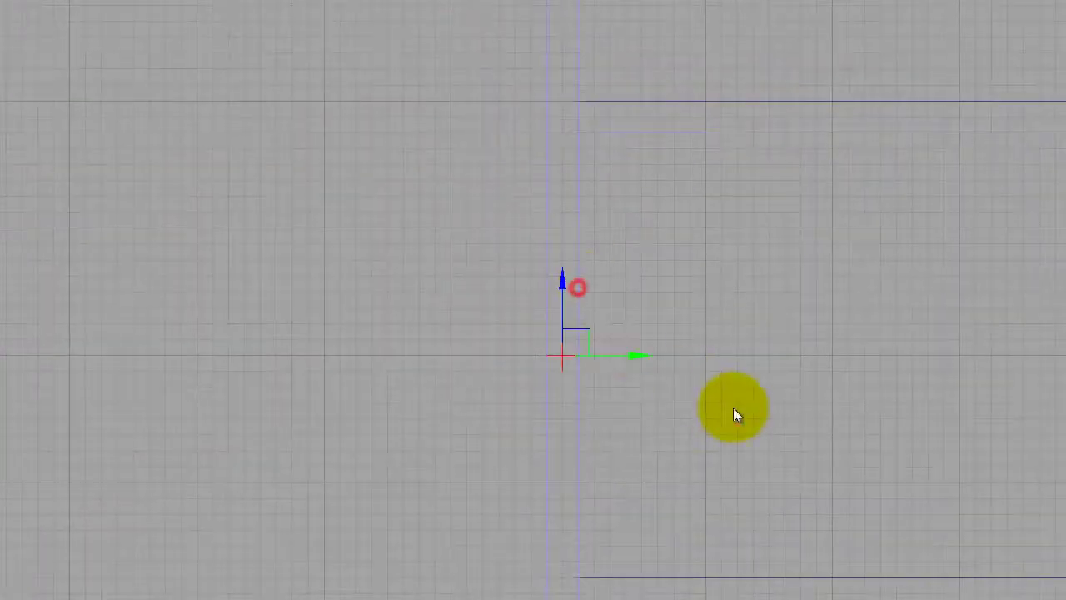
pyautogui.moveTo(733, 407); pyautogui.dragTo(666, 431, button='right')
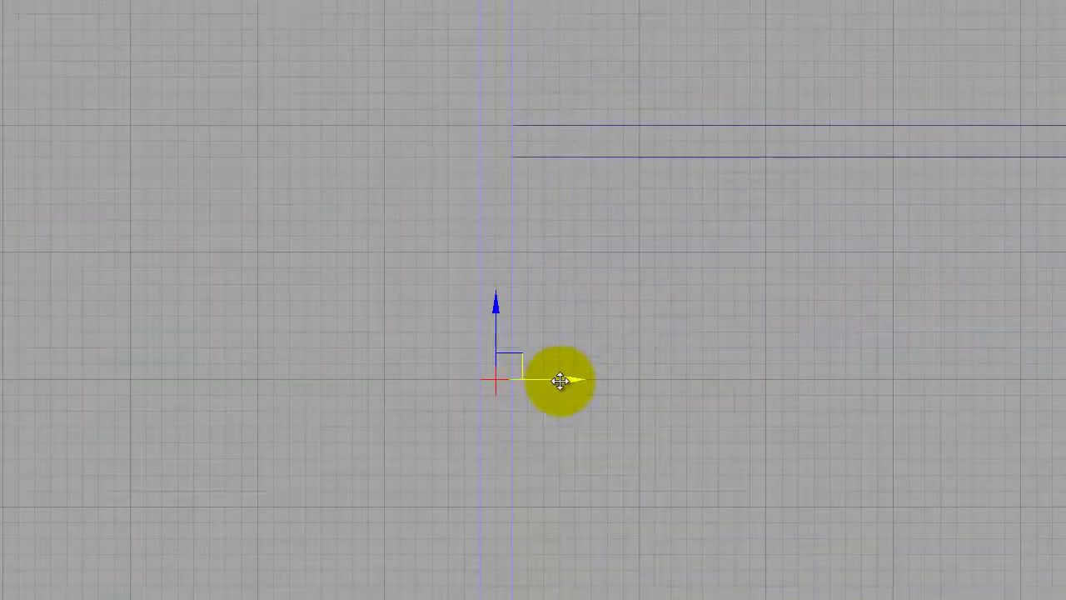
pyautogui.moveTo(560, 380); pyautogui.dragTo(575, 383)
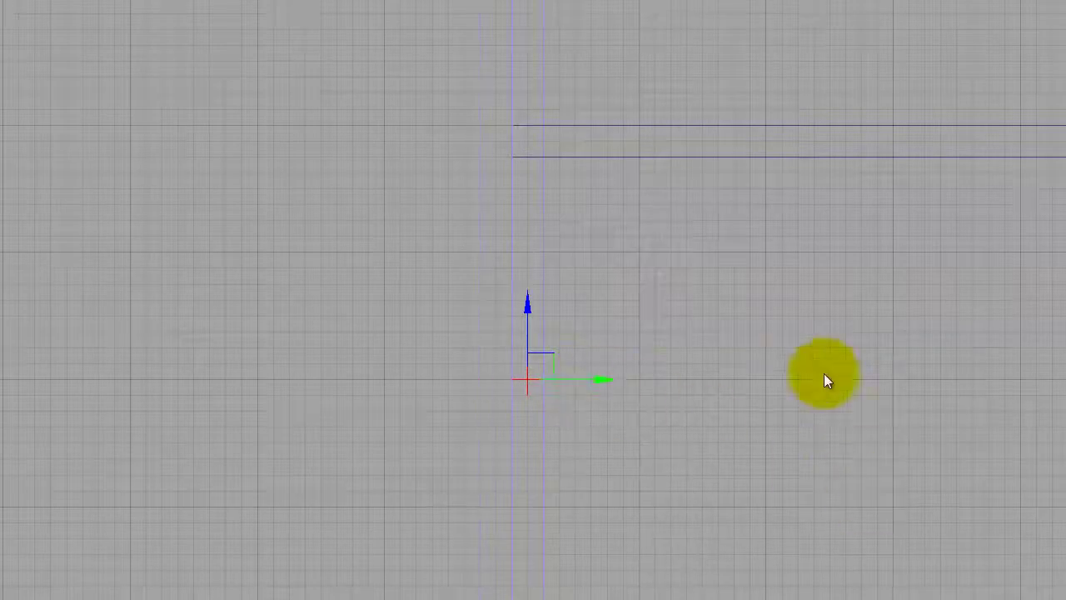
pyautogui.scroll(2, 742, 349)
pyautogui.moveTo(752, 374); pyautogui.dragTo(703, 369, button='right')
pyautogui.scroll(1, 755, 410)
pyautogui.moveTo(466, 256)
pyautogui.mouseDown(button='right')
pyautogui.moveTo(542, 208)
pyautogui.moveTo(543, 186)
pyautogui.mouseUp(button='right')
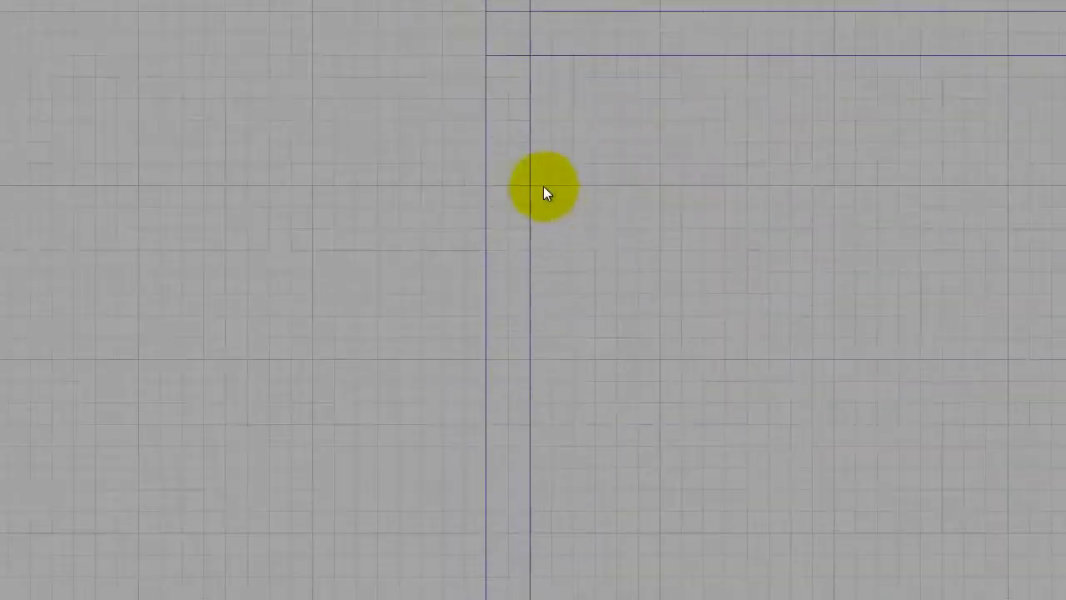
# Step: Select the ceiling slab, restore the four viewports, switch the perspective view to wireframe and maximize it on the overlapping corner
pyautogui.click(529, 187)
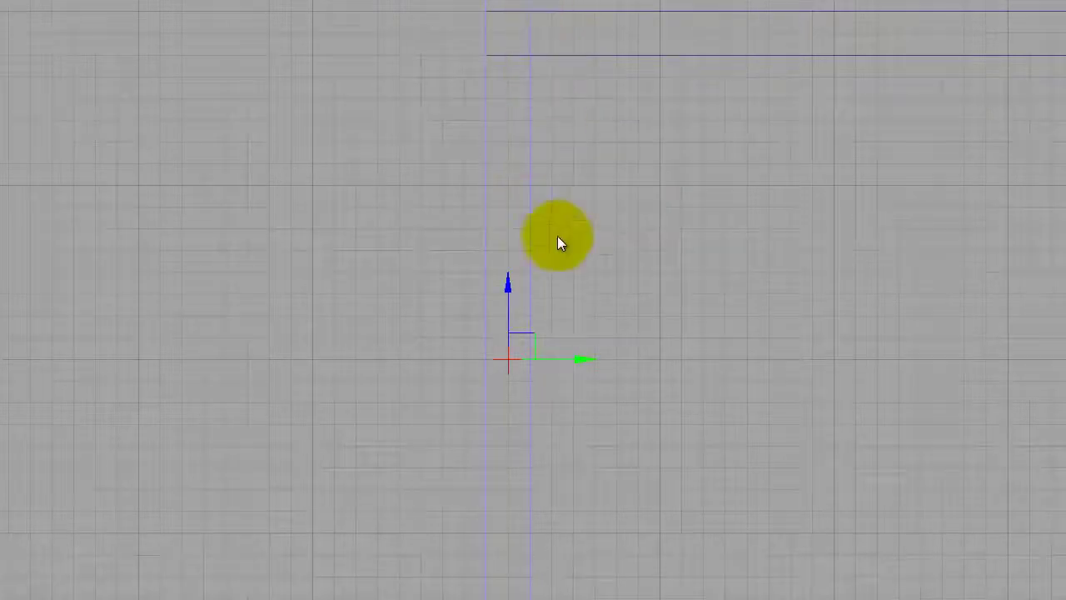
pyautogui.click(583, 53)
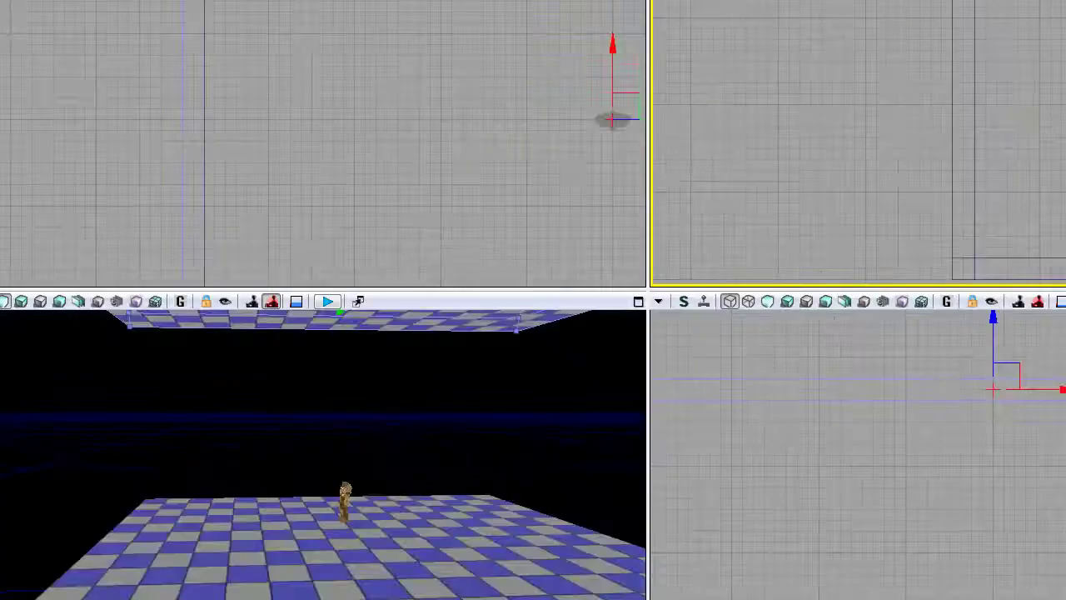
pyautogui.moveTo(477, 500); pyautogui.dragTo(442, 401, button='right')
pyautogui.moveTo(442, 401); pyautogui.dragTo(440, 494)
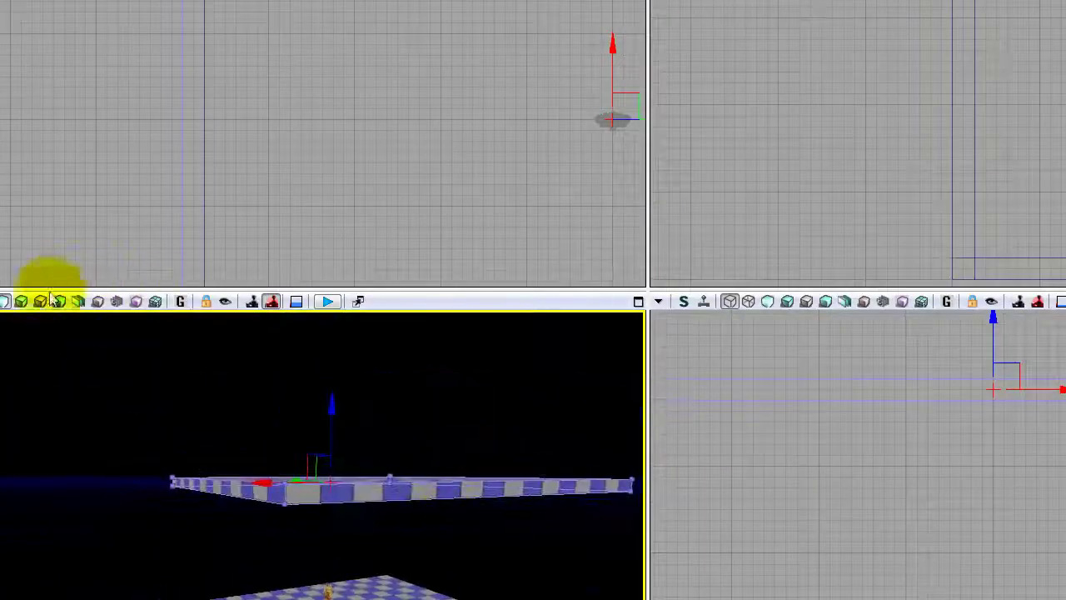
pyautogui.moveTo(56, 397); pyautogui.dragTo(56, 426, button='right')
pyautogui.moveTo(56, 399); pyautogui.dragTo(56, 379)
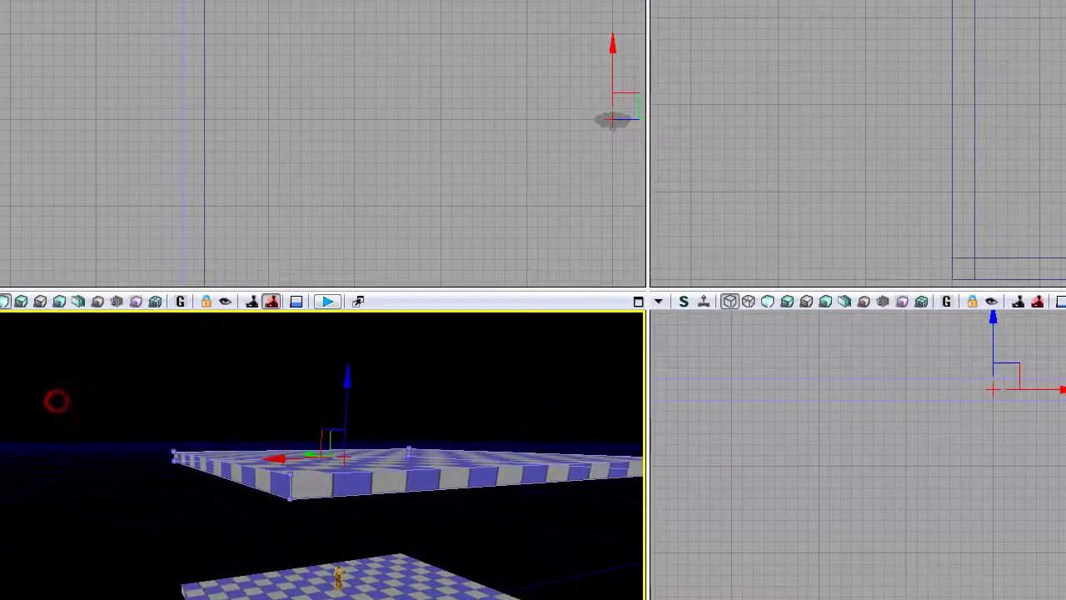
pyautogui.click(1, 302)
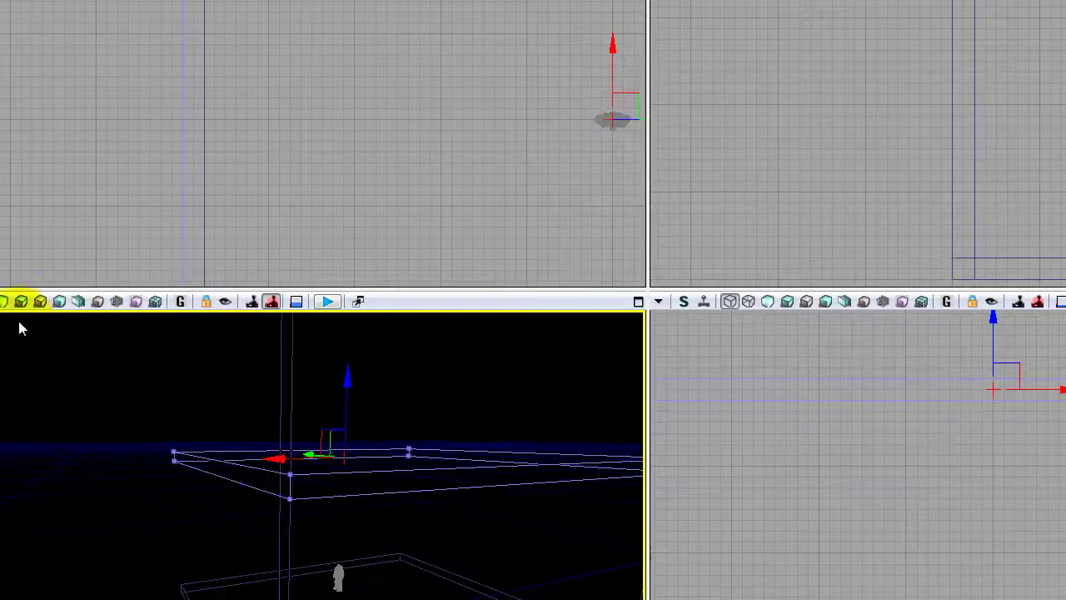
pyautogui.moveTo(466, 366); pyautogui.dragTo(644, 390, button='right')
pyautogui.moveTo(636, 392); pyautogui.dragTo(641, 346)
pyautogui.click(638, 301)
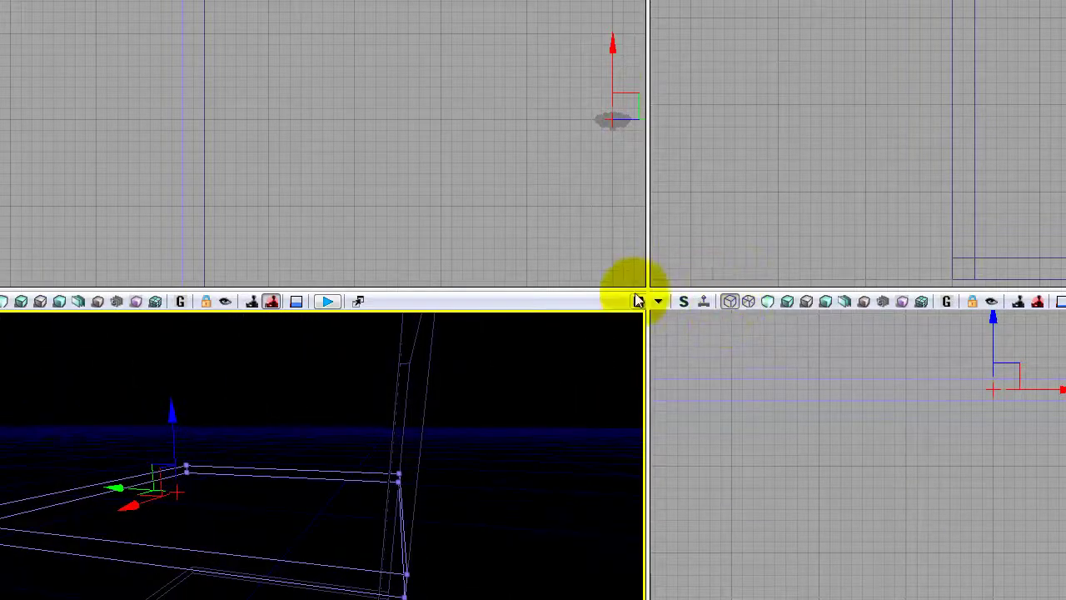
# Step: Examine where the wall and ceiling slab overlap in wireframe, selecting each brush in turn and ending on the wall
pyautogui.moveTo(832, 373)
pyautogui.mouseDown()
pyautogui.moveTo(729, 334)
pyautogui.moveTo(782, 369)
pyautogui.moveTo(914, 404)
pyautogui.moveTo(907, 381)
pyautogui.moveTo(556, 314)
pyautogui.mouseUp()
pyautogui.click(583, 310)
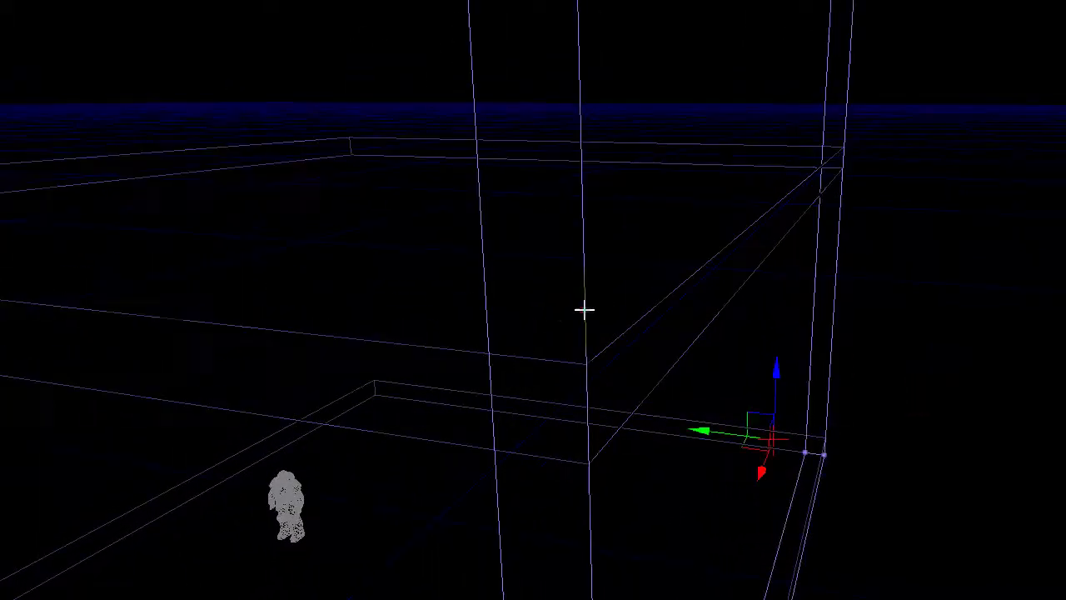
pyautogui.click(532, 356)
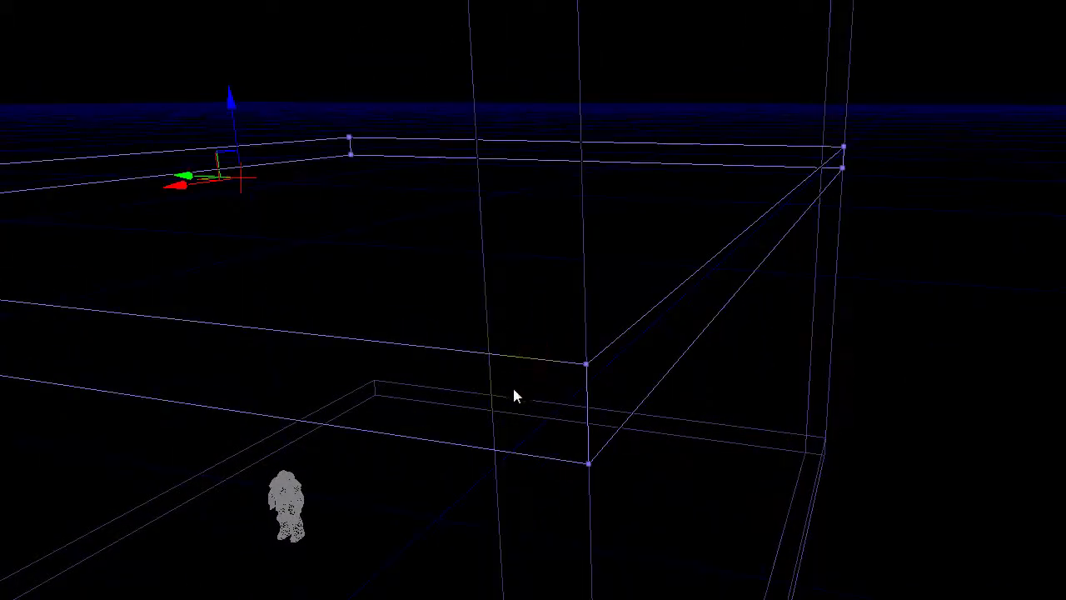
pyautogui.moveTo(493, 396)
pyautogui.mouseDown()
pyautogui.moveTo(628, 405)
pyautogui.moveTo(669, 380)
pyautogui.moveTo(625, 388)
pyautogui.moveTo(654, 410)
pyautogui.mouseUp()
pyautogui.moveTo(654, 404); pyautogui.dragTo(673, 396, button='middle')
pyautogui.moveTo(674, 396); pyautogui.dragTo(499, 419, button='right')
pyautogui.moveTo(499, 419); pyautogui.dragTo(523, 422, button='middle')
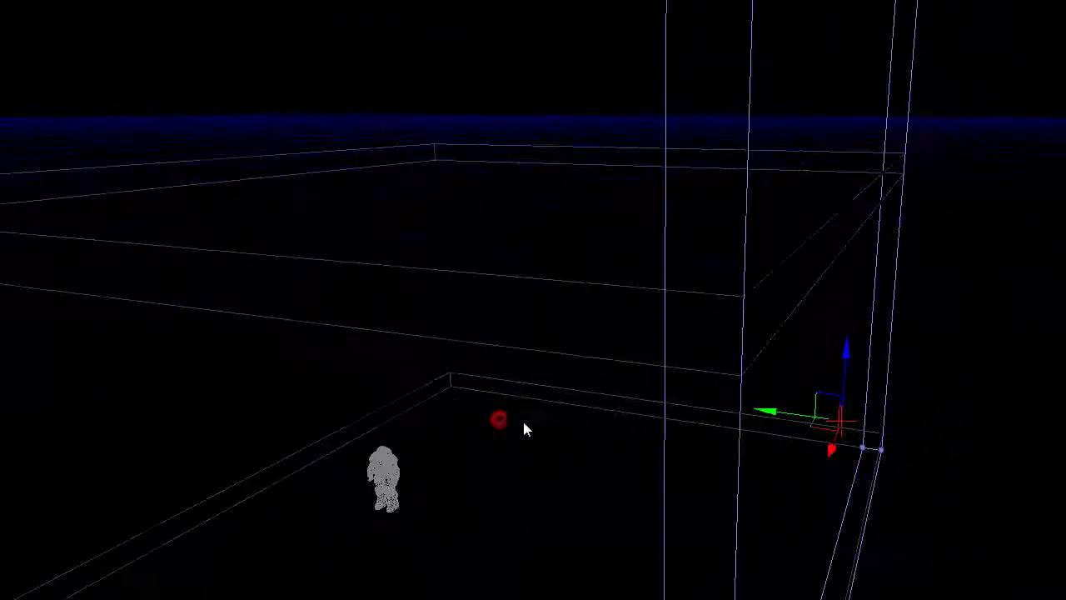
pyautogui.moveTo(524, 428); pyautogui.dragTo(525, 414)
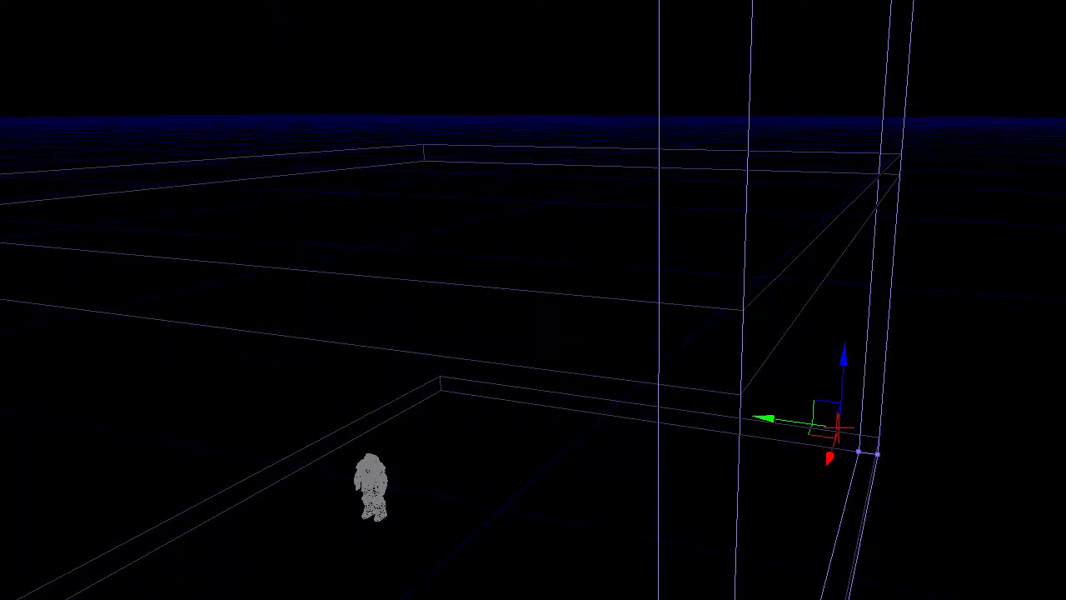
# Step: Switch the perspective view back to unlit textured display, view the slabs with the wall outline, and restore the four-viewport layout
pyautogui.hotkey('alt', '3')
pyautogui.moveTo(402, 164); pyautogui.dragTo(492, 209)
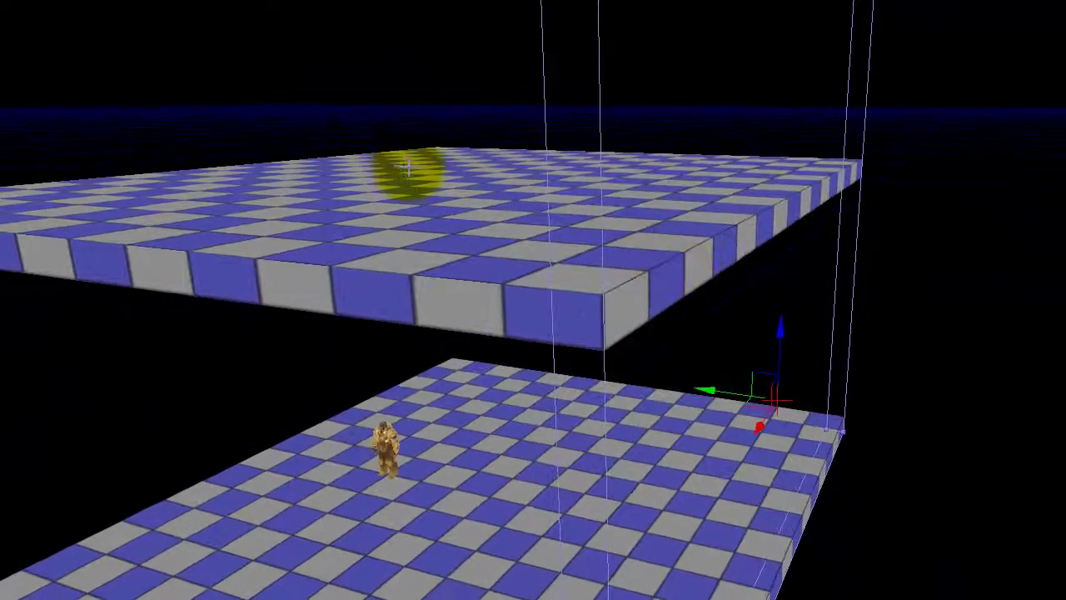
pyautogui.press('space')
pyautogui.press('space')
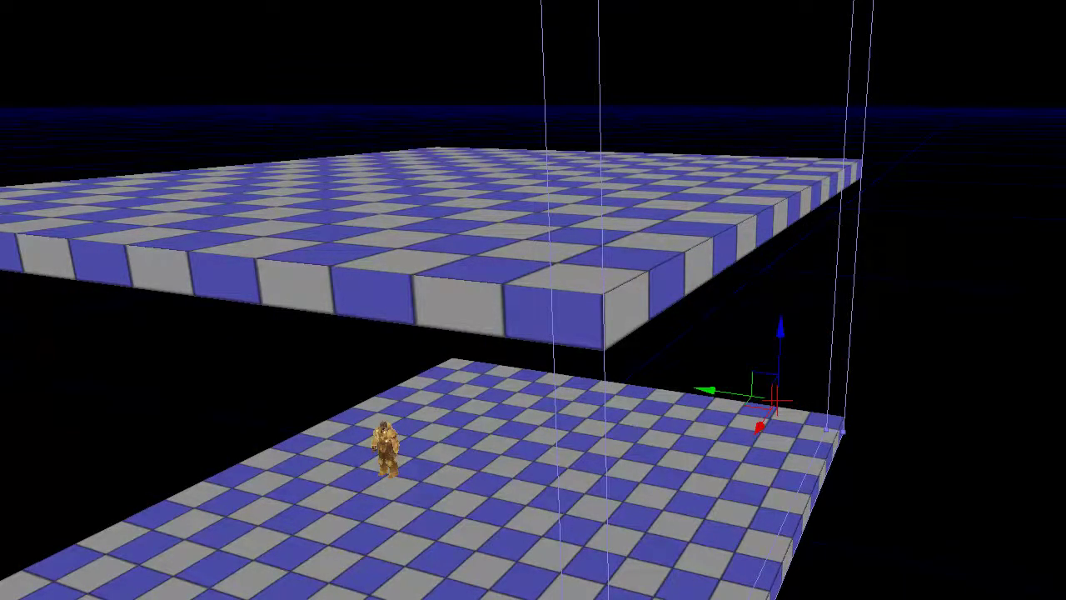
pyautogui.click(1062, 7)
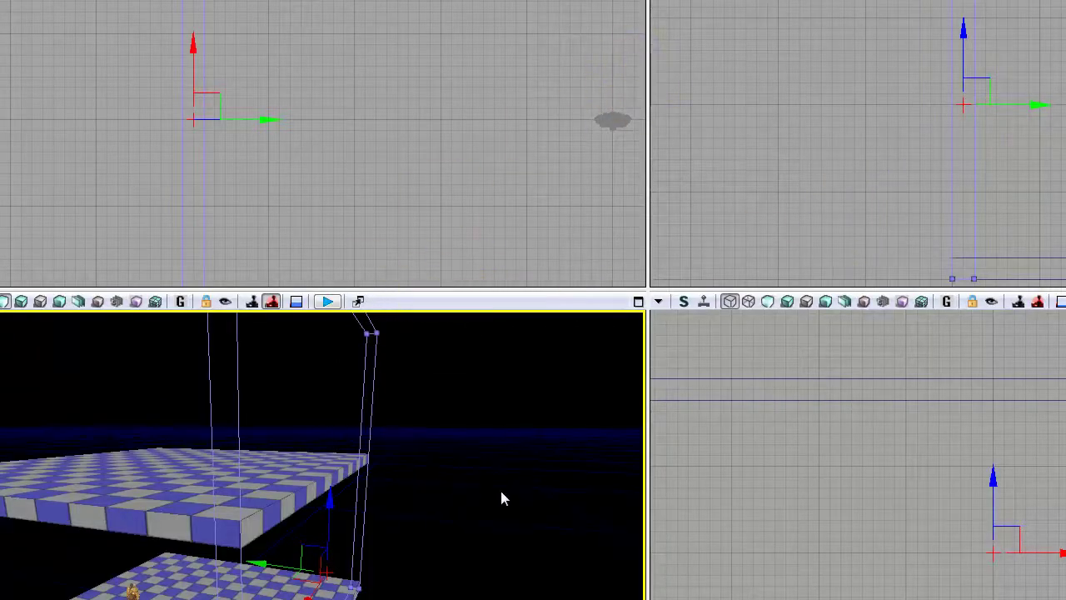
# Step: Shift the wall outward by its own thickness so it sits flush against the ends of the floor and ceiling slabs
pyautogui.moveTo(502, 498); pyautogui.dragTo(572, 472)
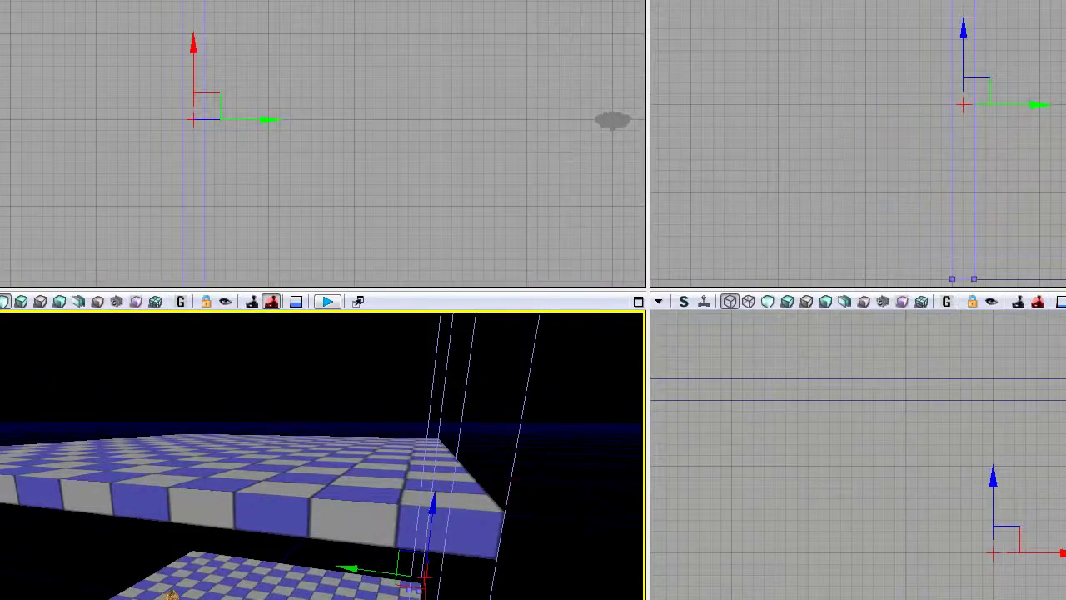
pyautogui.moveTo(819, 154)
pyautogui.mouseDown()
pyautogui.moveTo(802, 196)
pyautogui.moveTo(806, 171)
pyautogui.mouseUp()
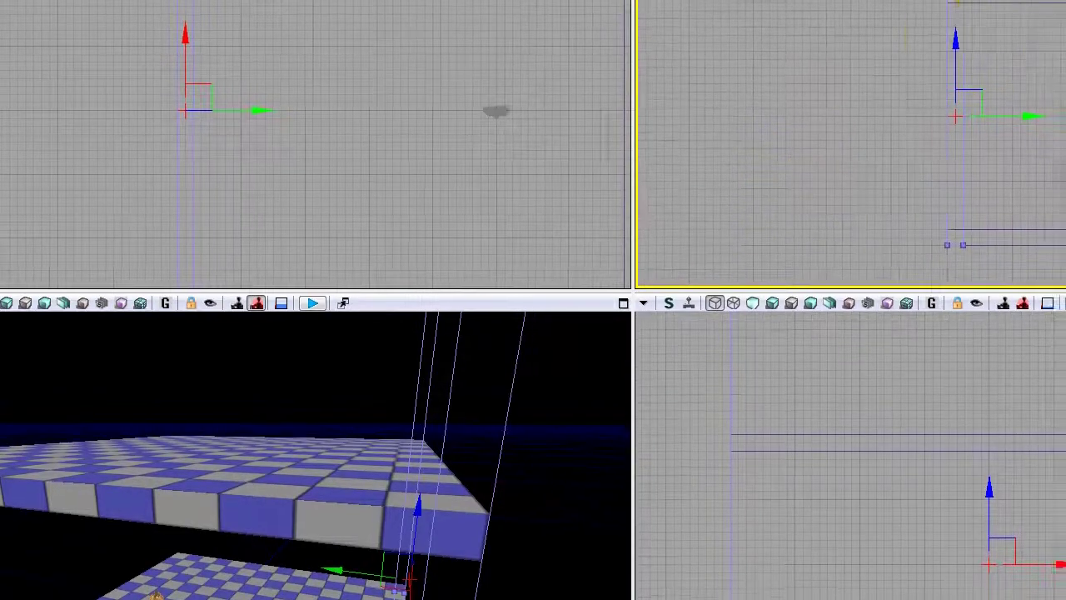
pyautogui.click(1065, 4)
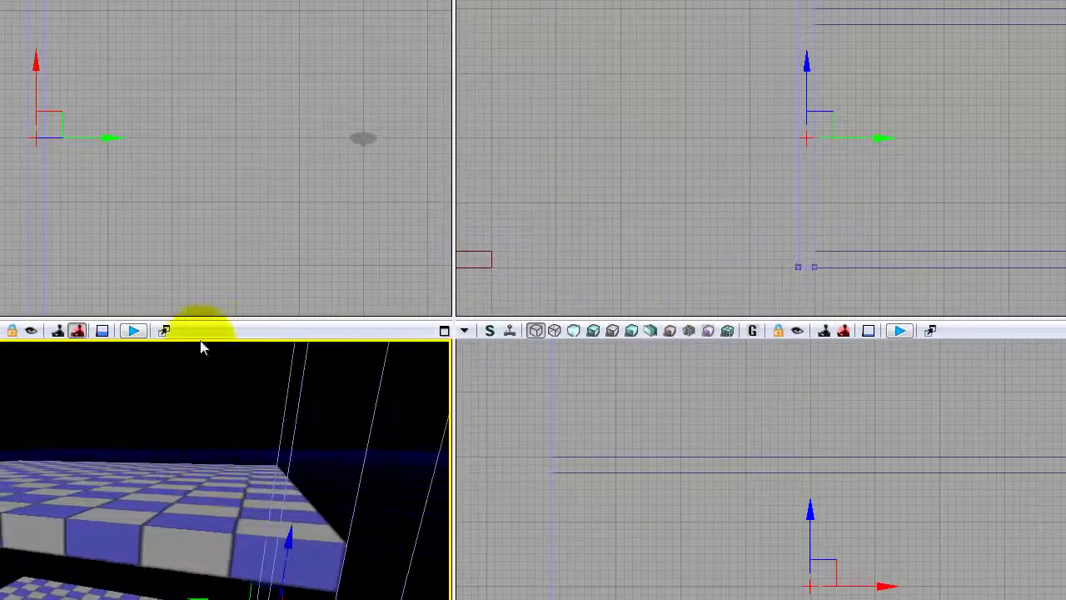
# Step: Maximize the perspective view and switch it to wireframe to inspect the corner where the wall meets the ceiling slab
pyautogui.click(444, 331)
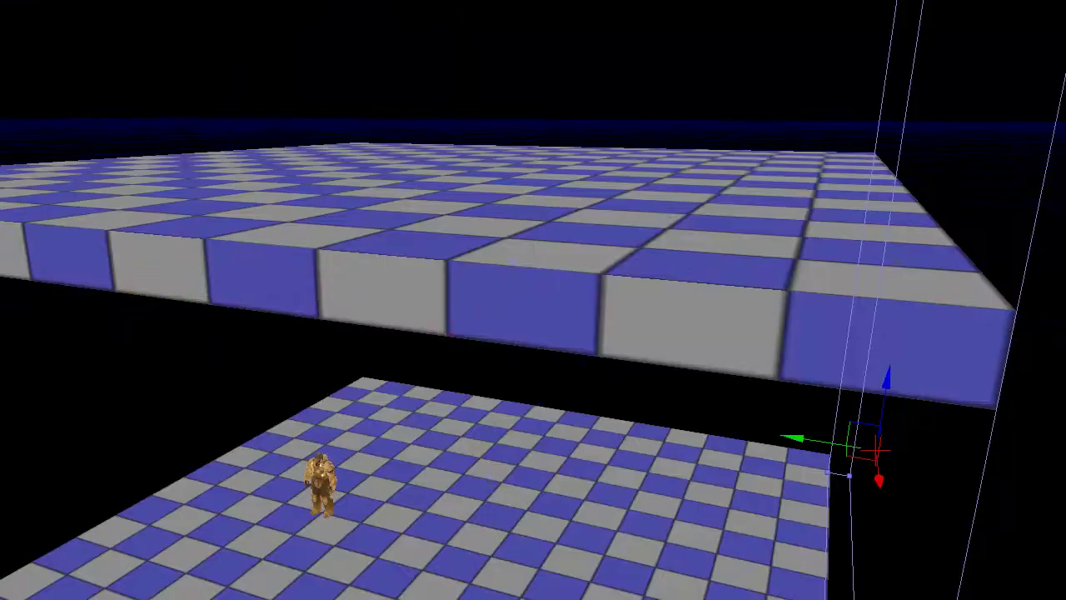
pyautogui.hotkey('alt', '1')
pyautogui.moveTo(558, 195); pyautogui.dragTo(955, 253, button='middle')
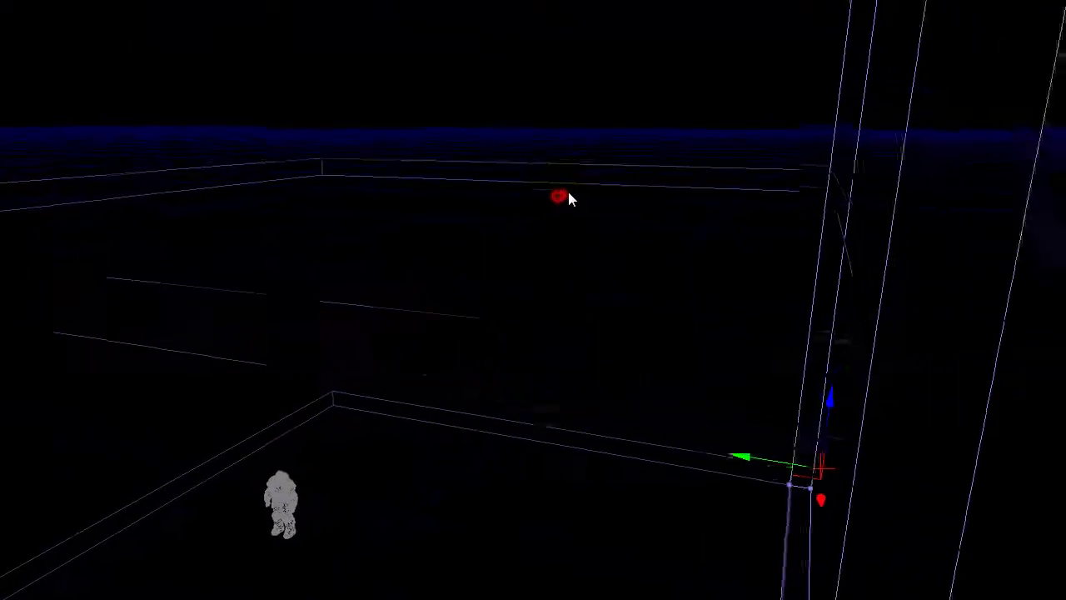
pyautogui.moveTo(953, 247); pyautogui.dragTo(919, 241, button='right')
pyautogui.rightClick(326, 320)
# Step: Select the wall and ceiling brushes in turn to examine their shared edge, and return the perspective view to unlit textured display
pyautogui.click(297, 68)
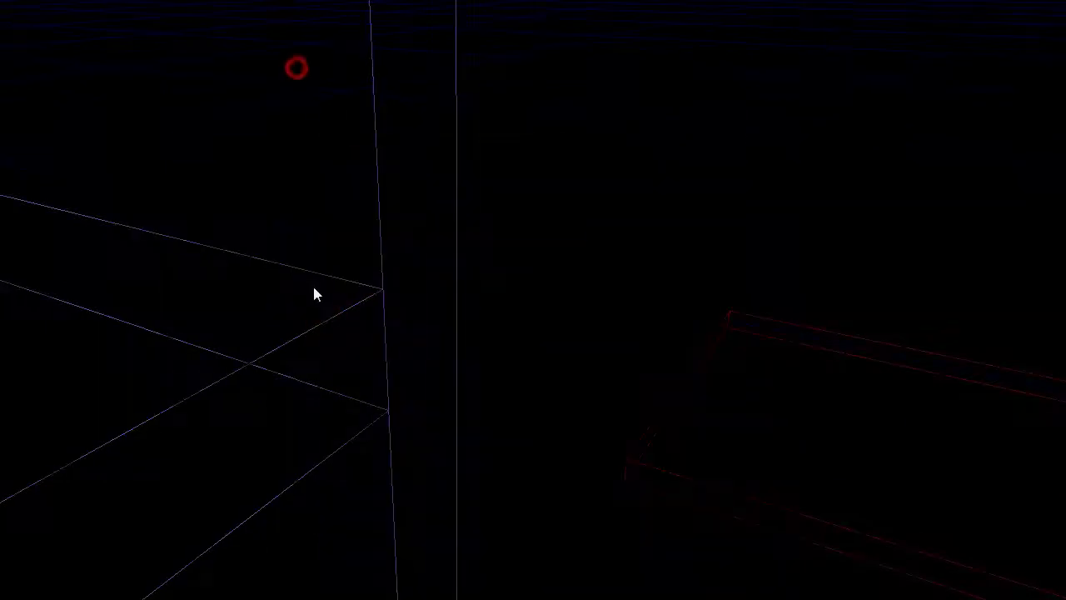
pyautogui.click(380, 225)
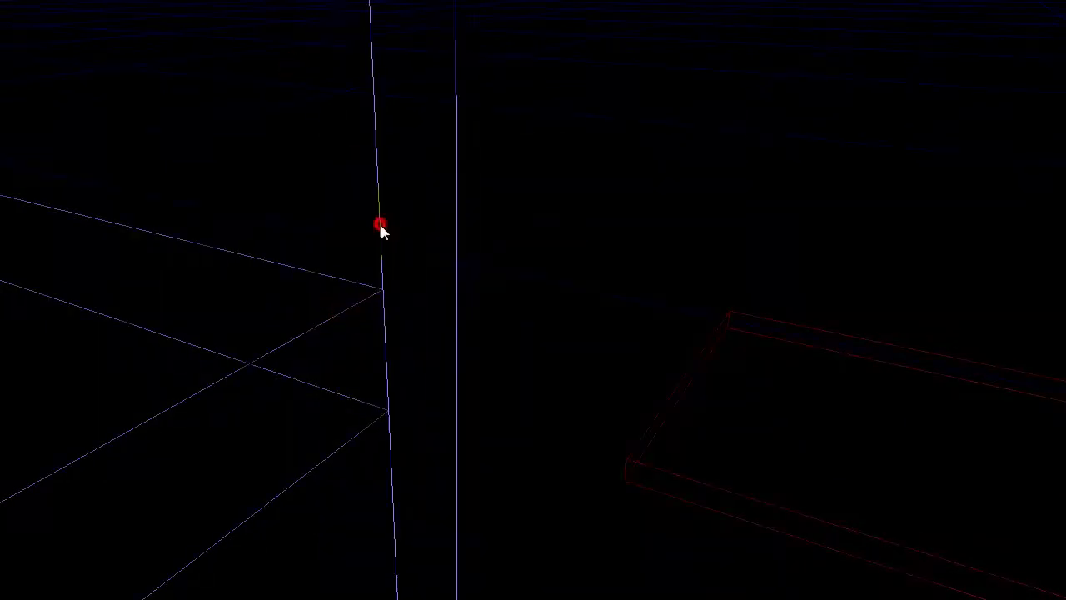
pyautogui.click(330, 306)
pyautogui.moveTo(345, 306)
pyautogui.mouseDown(button='right')
pyautogui.moveTo(374, 294)
pyautogui.moveTo(354, 321)
pyautogui.mouseUp(button='right')
pyautogui.moveTo(356, 332)
pyautogui.mouseDown()
pyautogui.moveTo(245, 376)
pyautogui.moveTo(262, 388)
pyautogui.moveTo(255, 464)
pyautogui.moveTo(316, 388)
pyautogui.moveTo(307, 425)
pyautogui.moveTo(319, 386)
pyautogui.moveTo(325, 350)
pyautogui.moveTo(301, 245)
pyautogui.mouseUp()
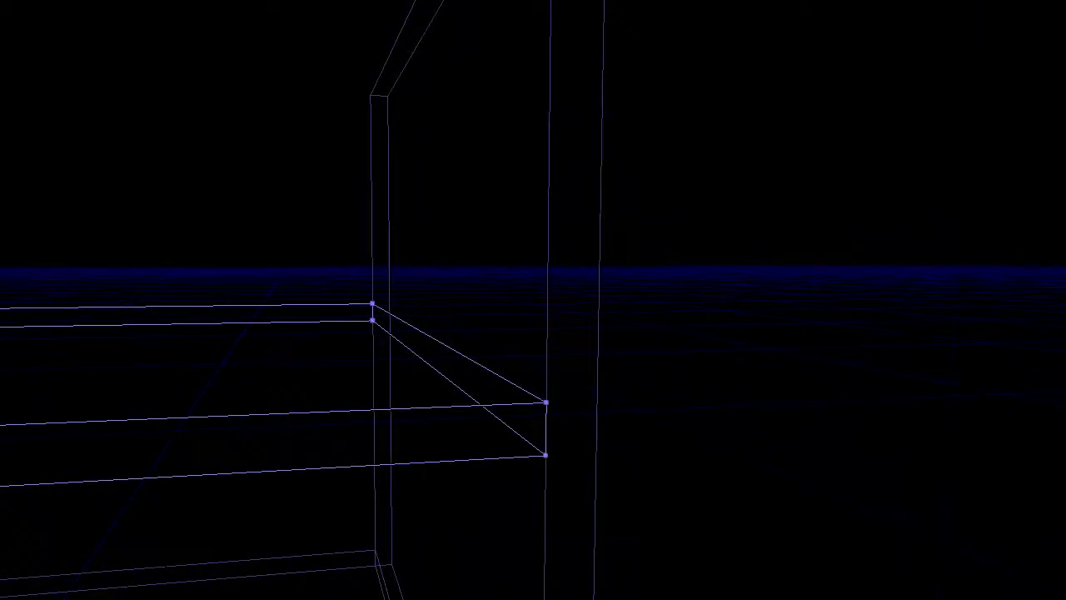
pyautogui.hotkey('alt', '3')
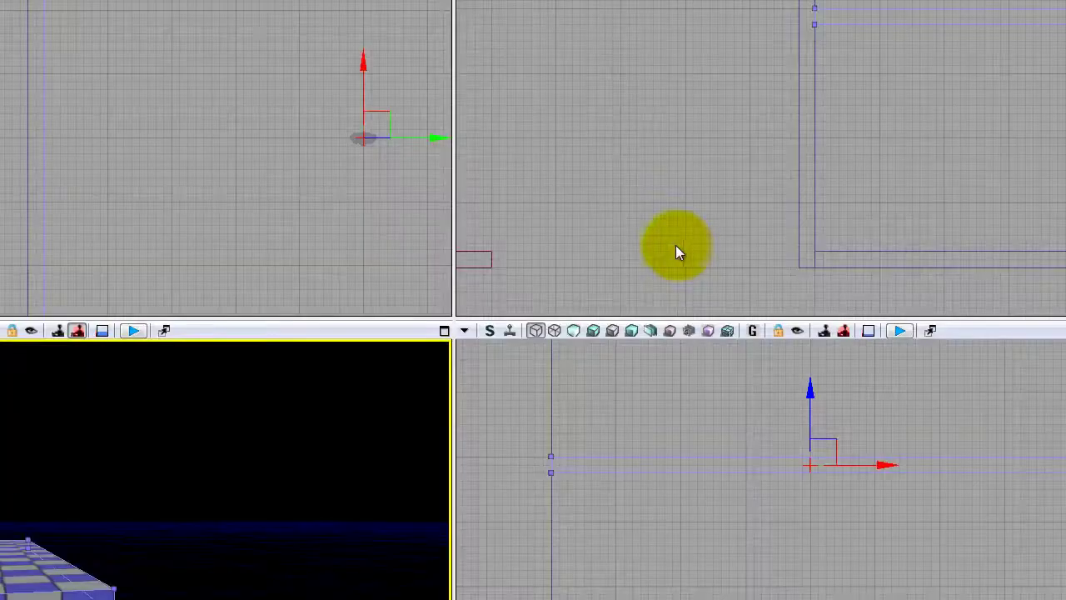
# Step: Select the wall in a maximized front view and enter geometry editing mode
pyautogui.click(690, 165)
pyautogui.scroll(-4, 690, 165)
pyautogui.moveTo(689, 165); pyautogui.dragTo(614, 233)
pyautogui.moveTo(704, 84); pyautogui.dragTo(658, 137)
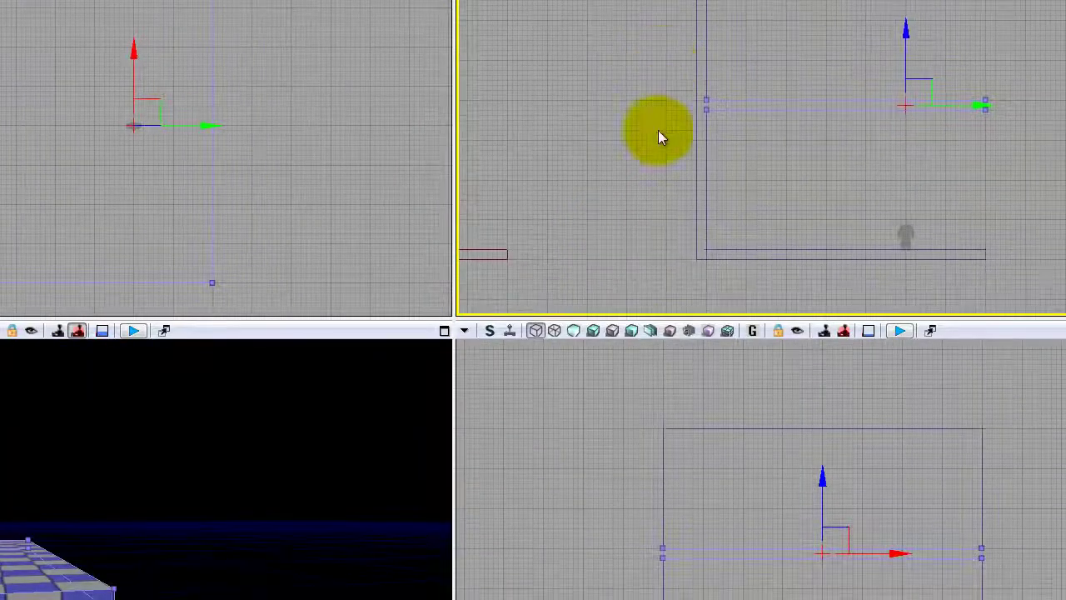
pyautogui.moveTo(636, 186); pyautogui.dragTo(558, 80)
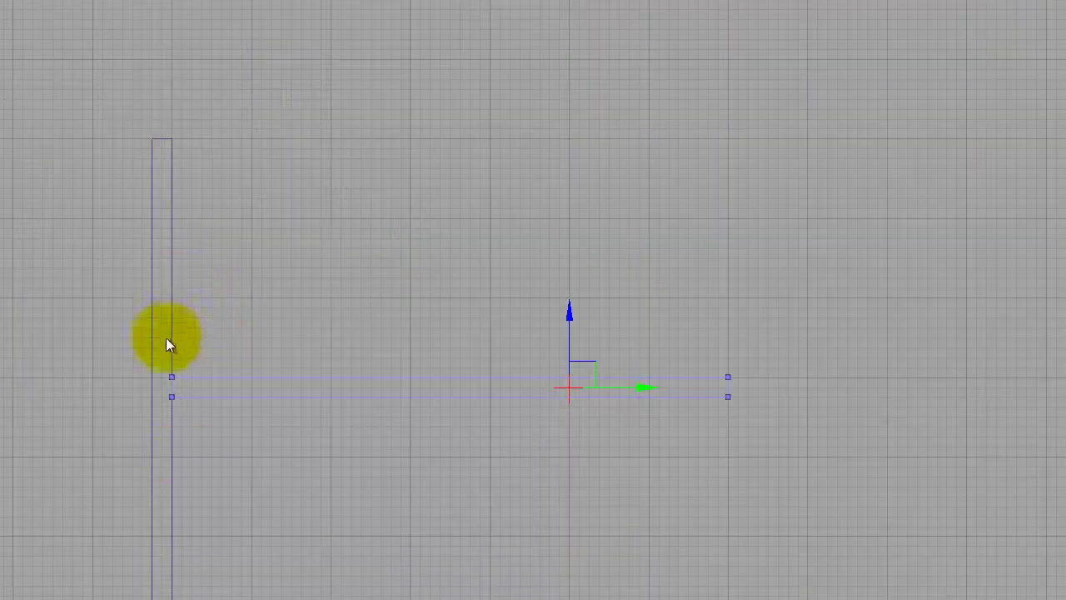
pyautogui.click(172, 337)
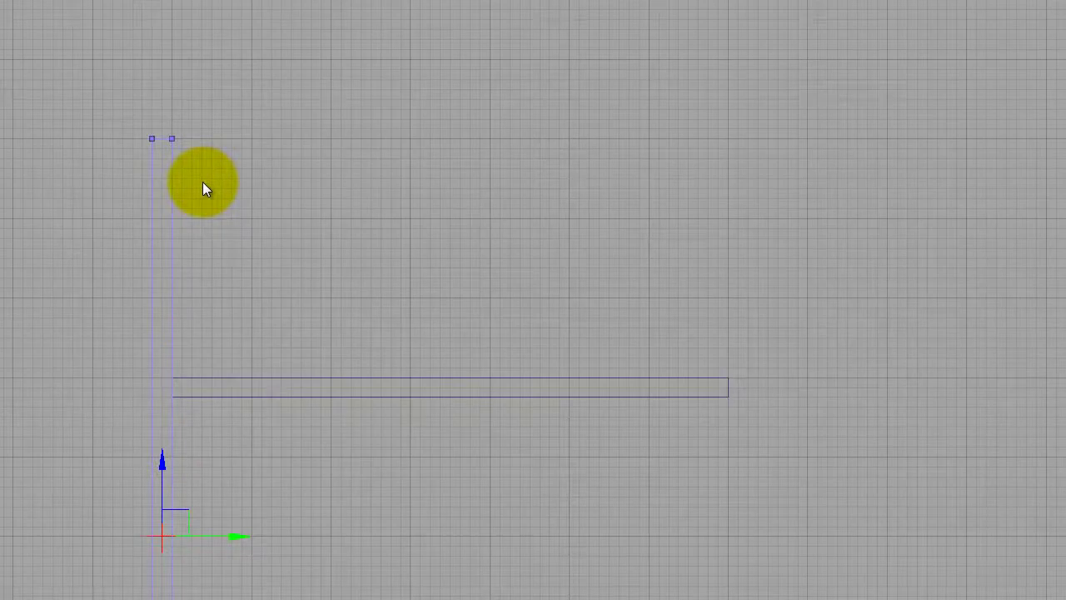
pyautogui.click(30, 38)
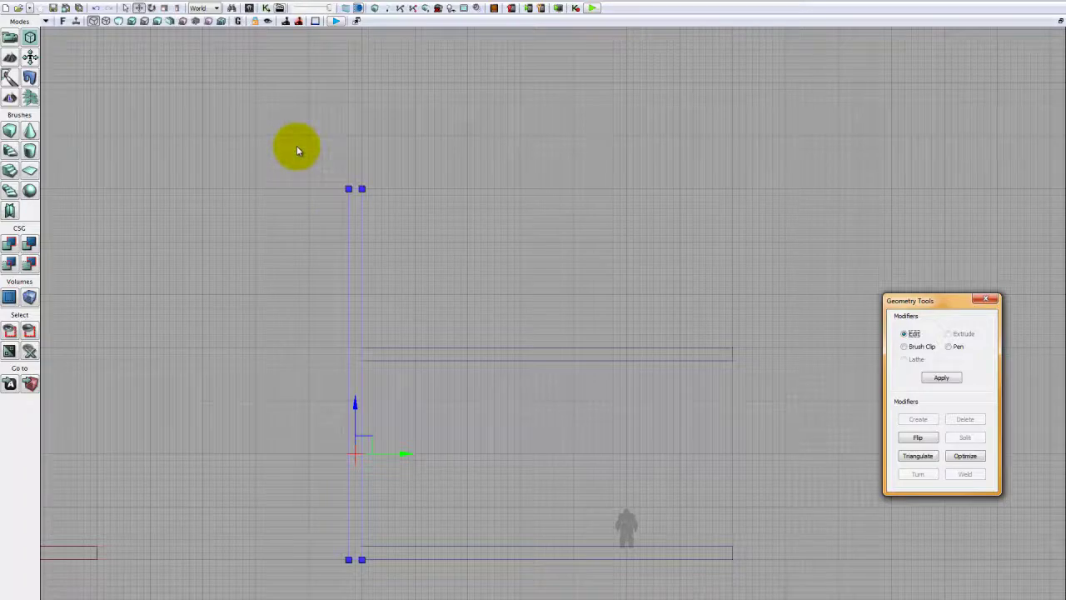
# Step: Select the wall's two top corners in the front view and lower them flush with the upper face of the ceiling slab
pyautogui.keyDown('ctrl'); pyautogui.keyDown('alt'); pyautogui.moveTo(297, 148); pyautogui.dragTo(390, 216); pyautogui.keyUp('alt'); pyautogui.keyUp('ctrl')
pyautogui.moveTo(478, 288); pyautogui.dragTo(511, 220, button='right')
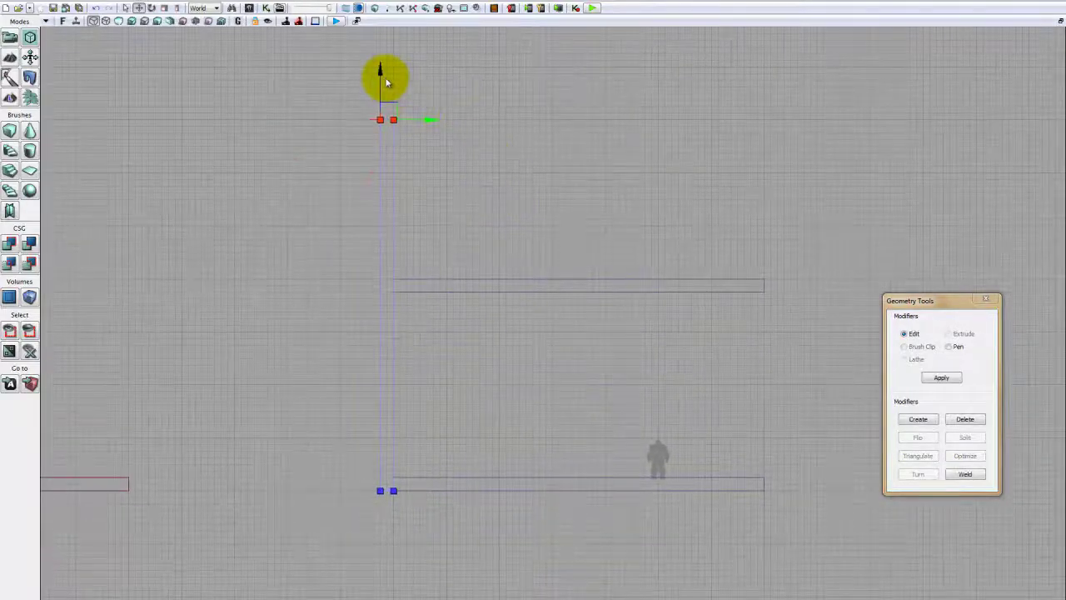
pyautogui.moveTo(384, 78); pyautogui.dragTo(395, 200)
pyautogui.moveTo(432, 216); pyautogui.dragTo(519, 197, button='right')
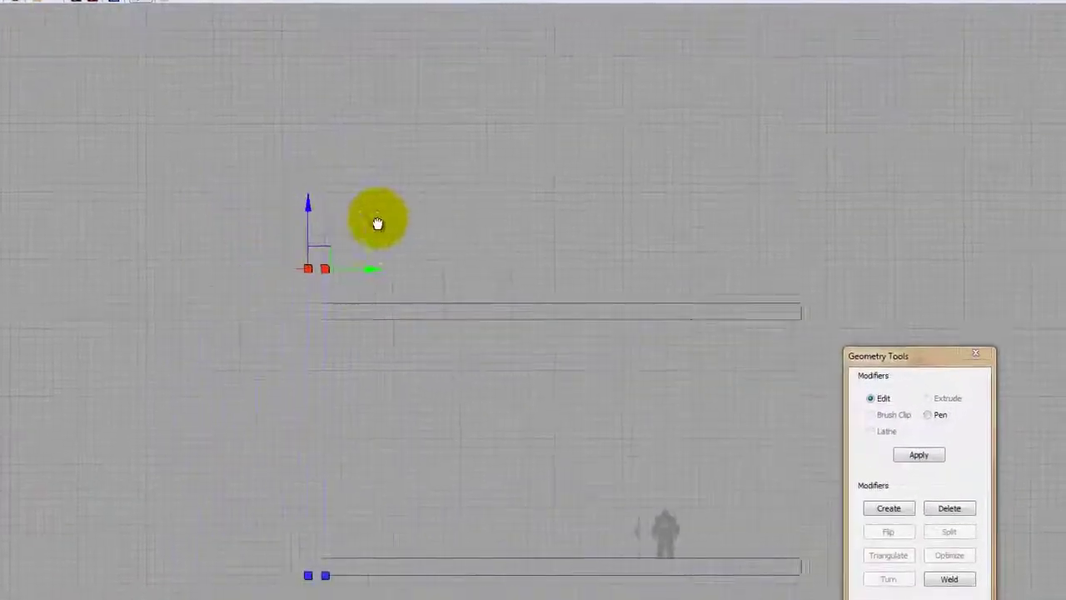
pyautogui.scroll(5, 521, 198)
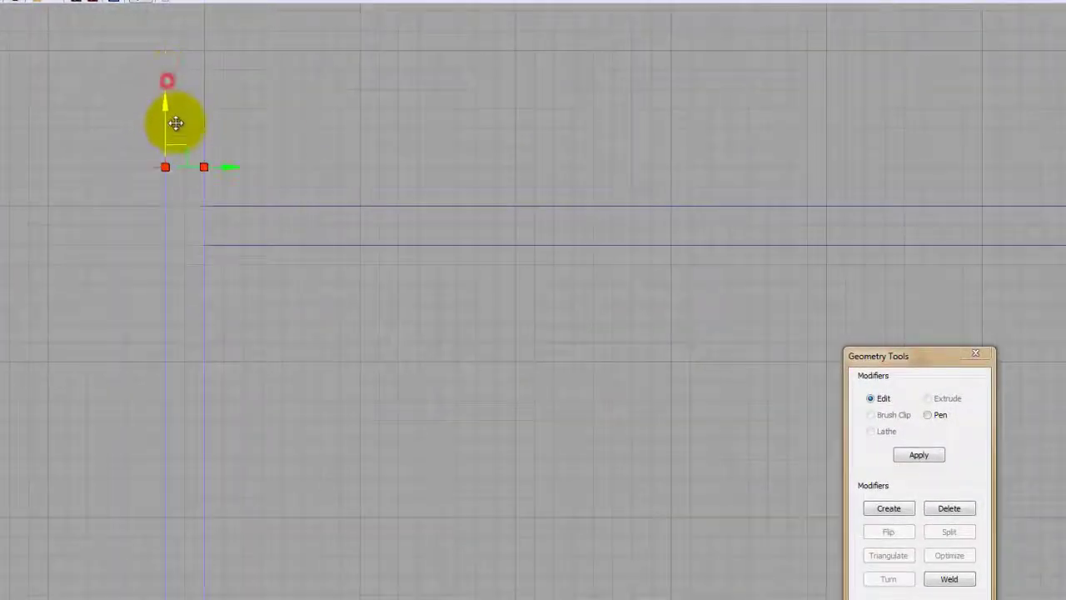
pyautogui.moveTo(359, 283); pyautogui.dragTo(328, 301, button='right')
pyautogui.scroll(-4, 328, 302)
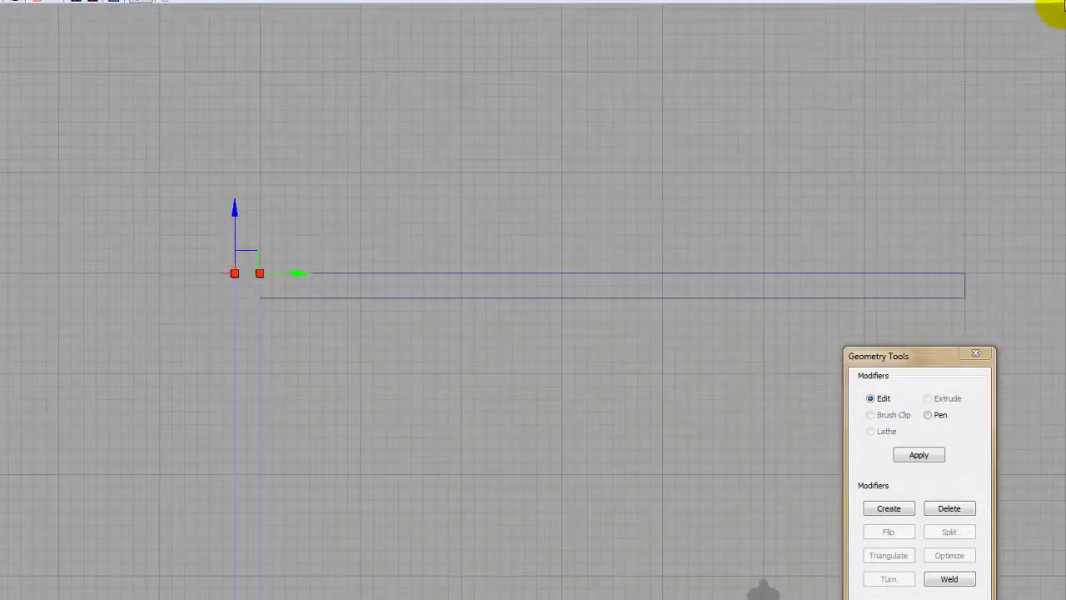
# Step: Check in the top view, maximized on the wall's corners, that the wall lines up with the slab edges, and keep the wall selected
pyautogui.click(1065, 2)
pyautogui.moveTo(608, 423); pyautogui.dragTo(421, 443, button='right')
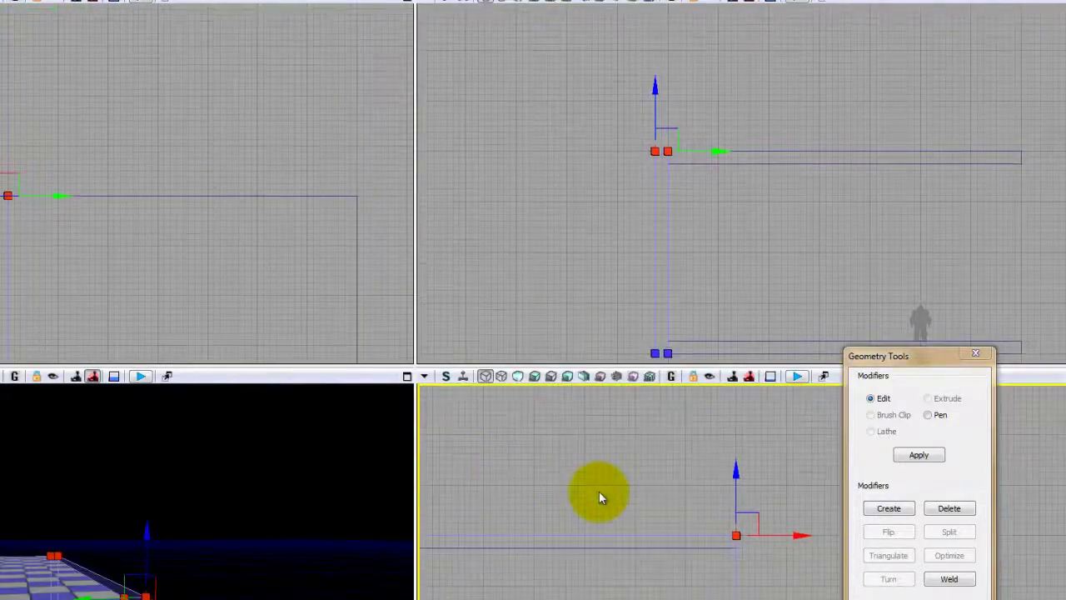
pyautogui.moveTo(598, 492); pyautogui.dragTo(690, 455, button='right')
pyautogui.scroll(-4, 608, 503)
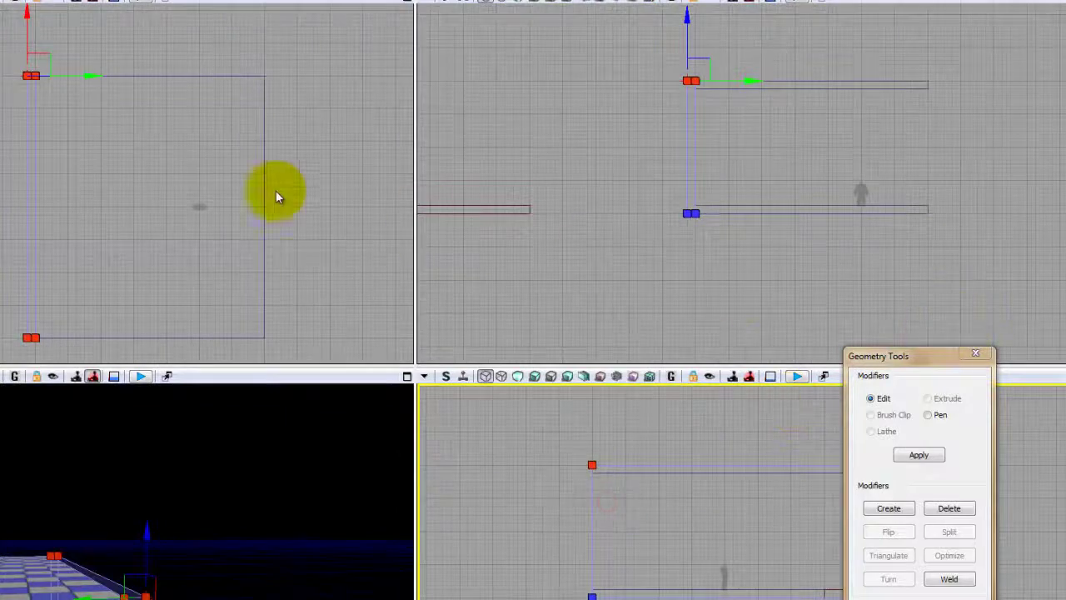
pyautogui.moveTo(89, 133); pyautogui.dragTo(115, 119)
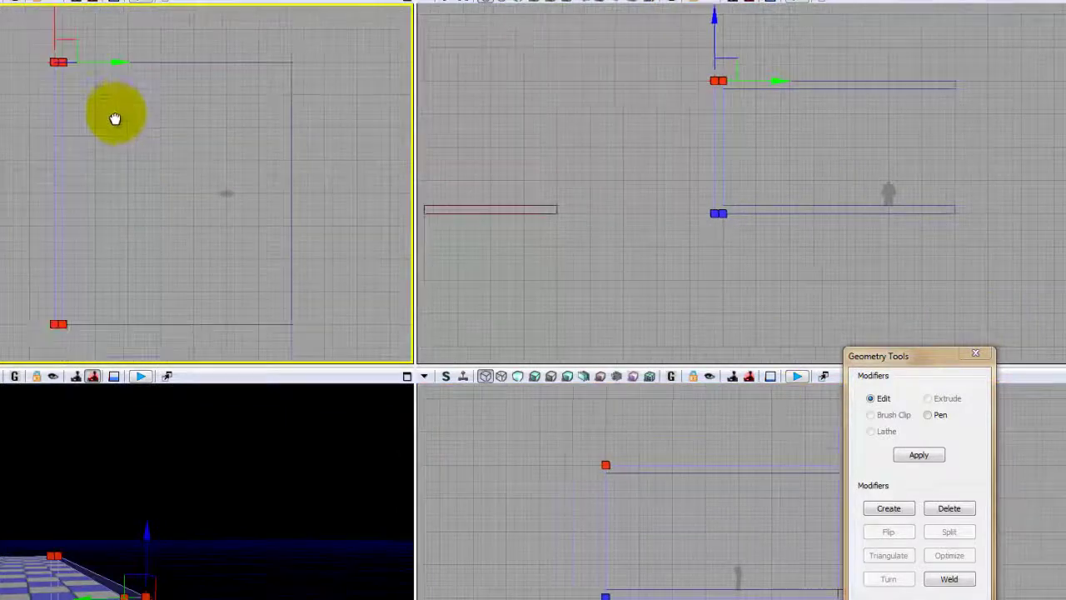
pyautogui.click(400, 4)
pyautogui.scroll(6, 155, 209)
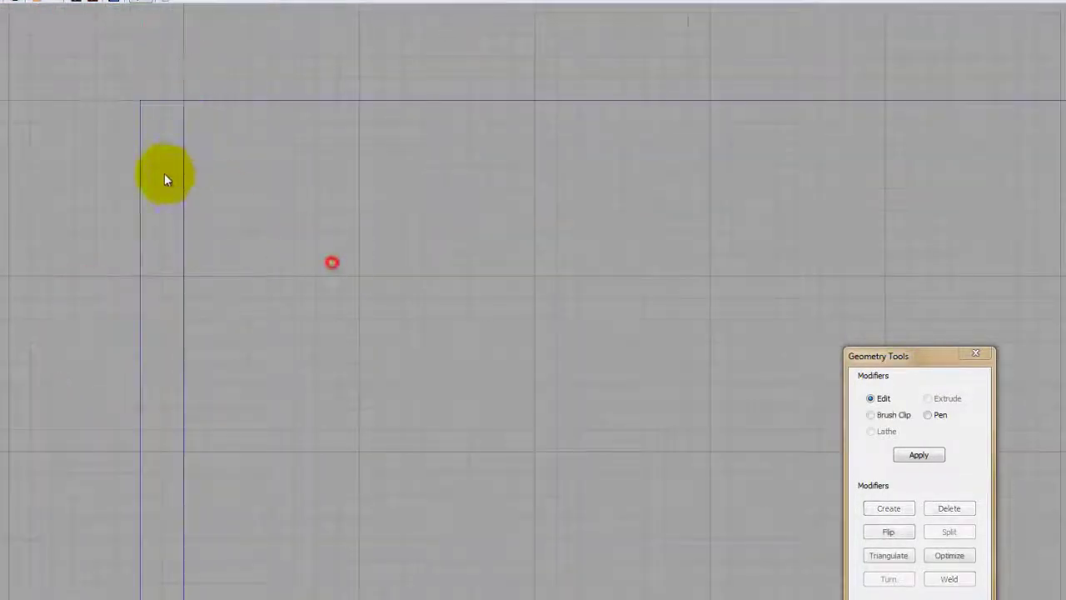
pyautogui.moveTo(164, 175); pyautogui.dragTo(212, 200)
pyautogui.click(206, 202)
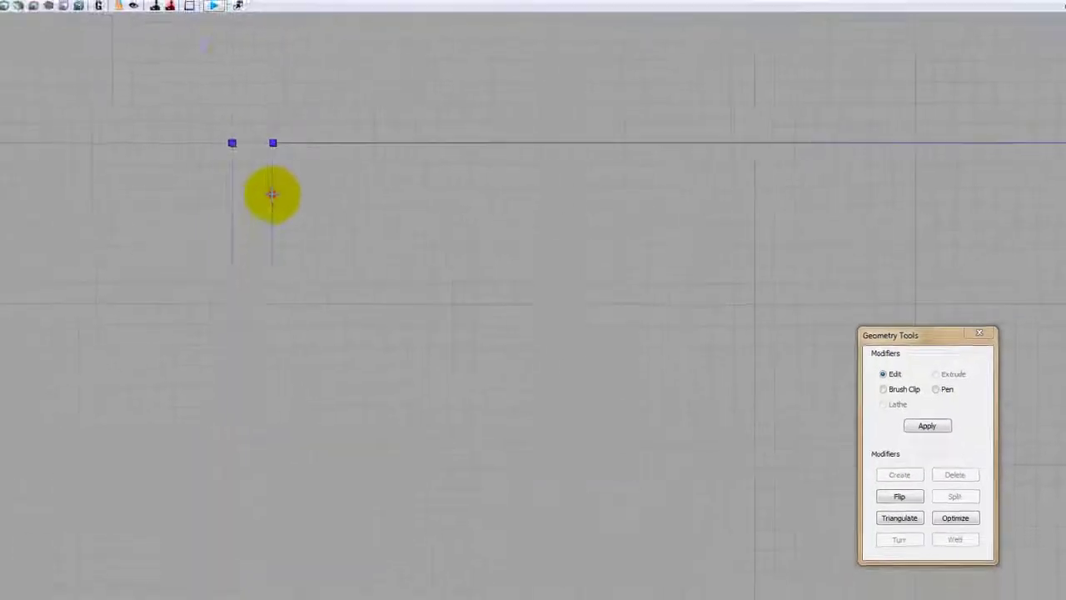
pyautogui.scroll(-5, 380, 447)
pyautogui.moveTo(381, 444); pyautogui.dragTo(360, 337)
pyautogui.scroll(1, 360, 337)
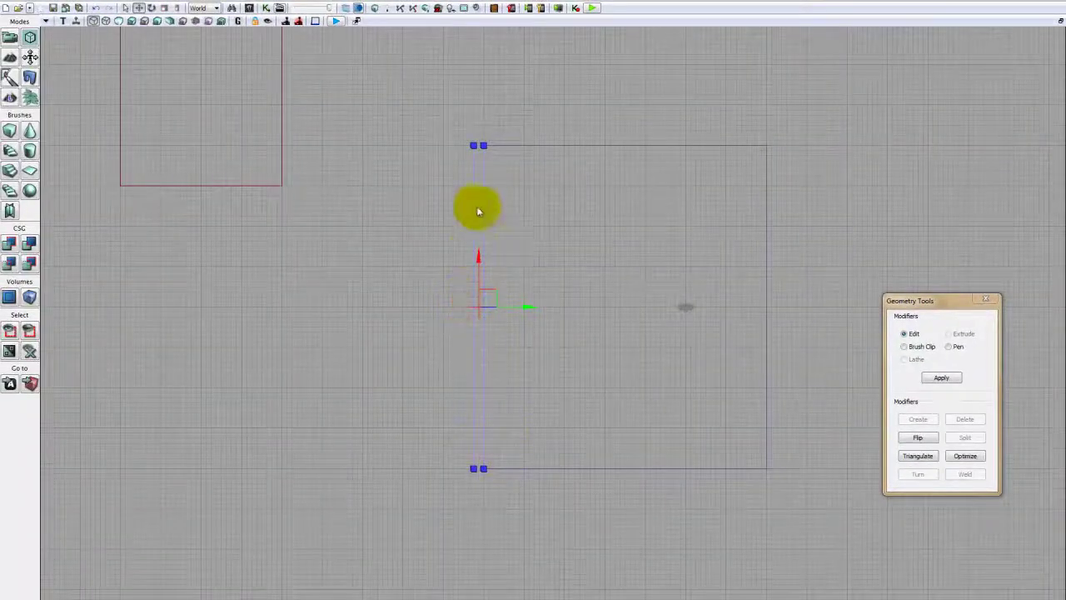
# Step: Restore the four viewports, rebuild the map geometry, close the Map Check report and return from geometry editing to camera mode
pyautogui.click(1061, 22)
pyautogui.moveTo(416, 409); pyautogui.dragTo(444, 489, button='right')
pyautogui.moveTo(444, 489); pyautogui.dragTo(453, 424)
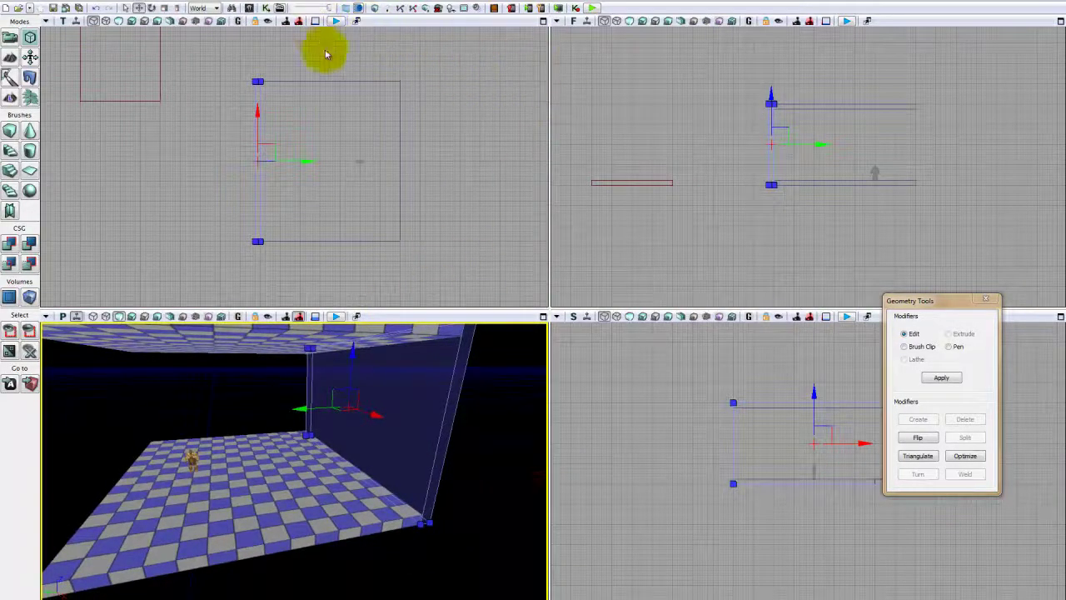
pyautogui.click(458, 135)
pyautogui.scroll(1, 458, 135)
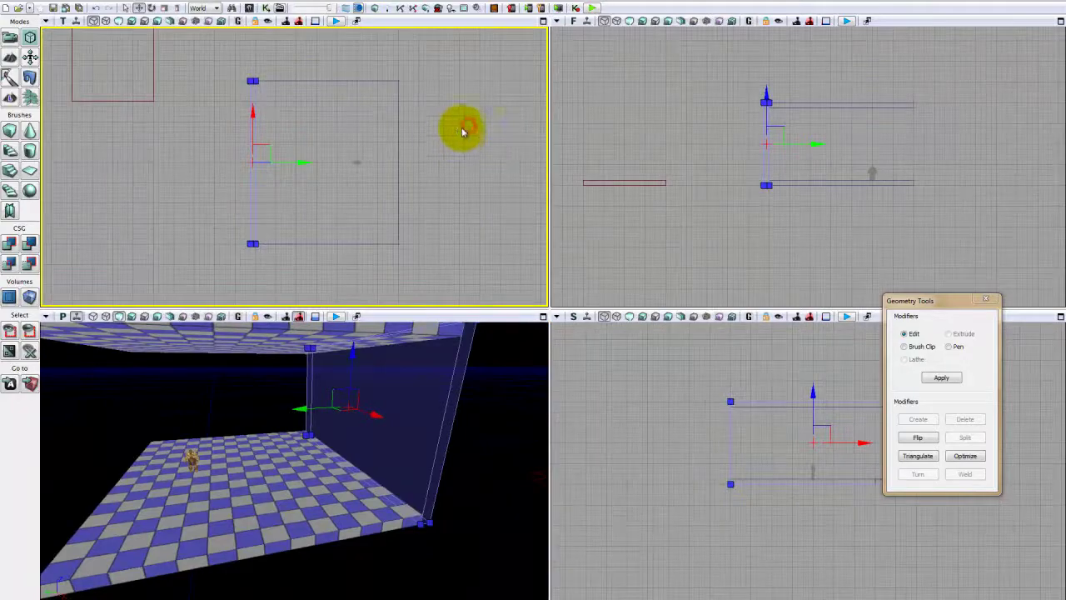
pyautogui.click(374, 8)
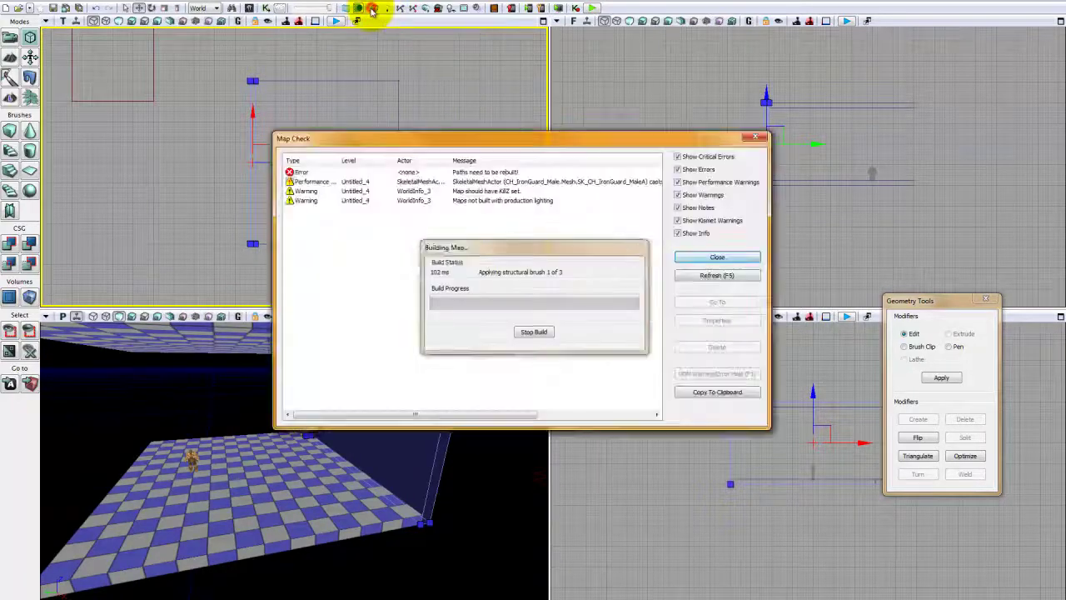
pyautogui.click(717, 265)
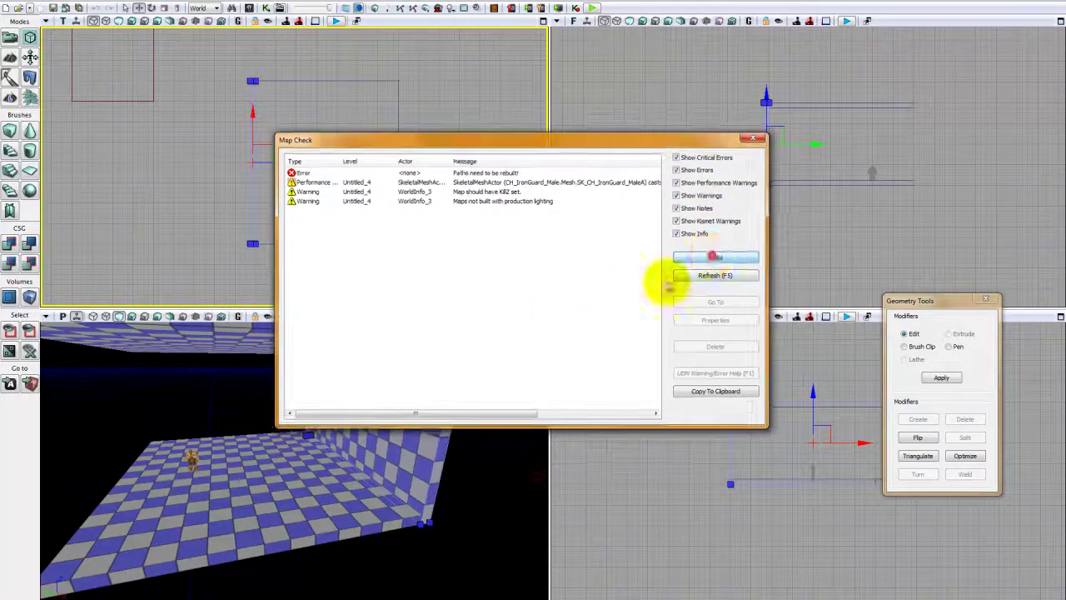
pyautogui.moveTo(441, 429); pyautogui.dragTo(438, 397)
pyautogui.click(10, 36)
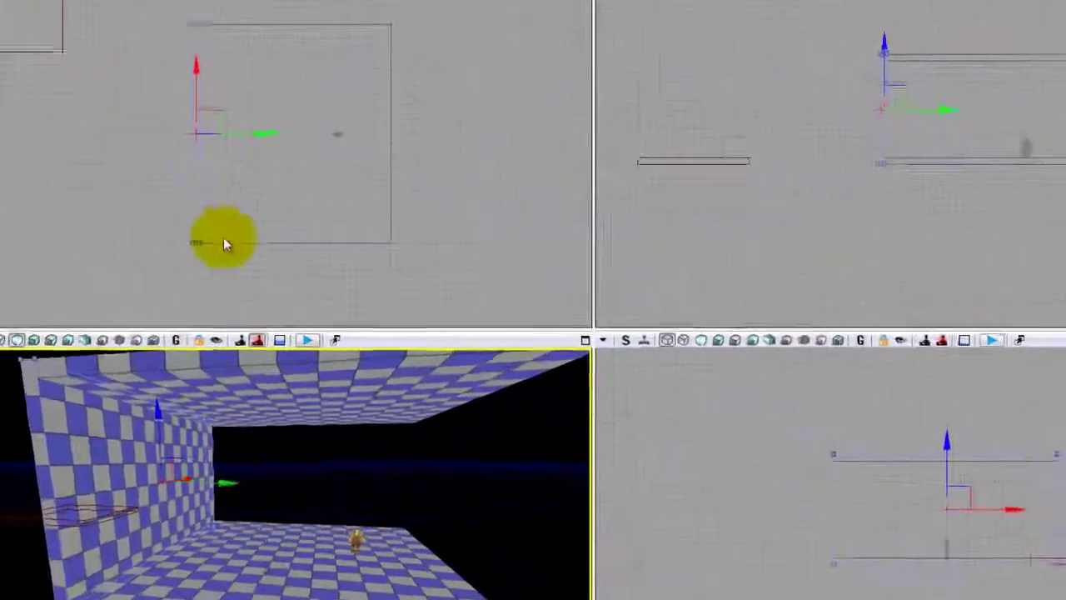
# Step: Duplicate the wall in the maximized front view and place the copy flush against the opposite ends of the floor and ceiling slabs
pyautogui.moveTo(229, 221); pyautogui.dragTo(245, 251)
pyautogui.moveTo(203, 156); pyautogui.dragTo(180, 125)
pyautogui.scroll(3, 54, 54)
pyautogui.moveTo(66, 66); pyautogui.dragTo(105, 103)
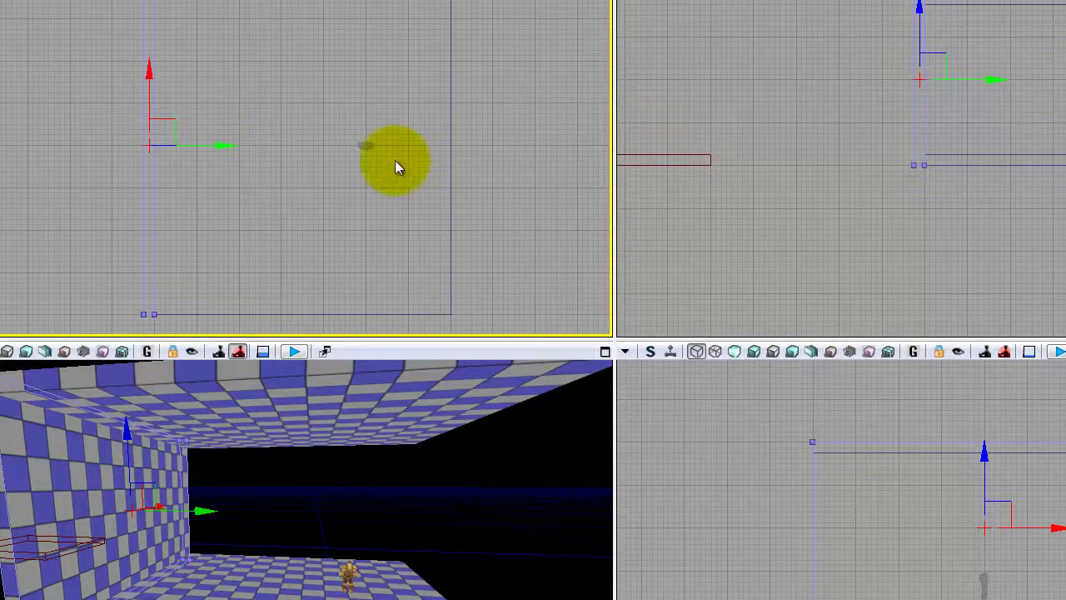
pyautogui.moveTo(950, 182); pyautogui.dragTo(815, 235)
pyautogui.scroll(2, 812, 221)
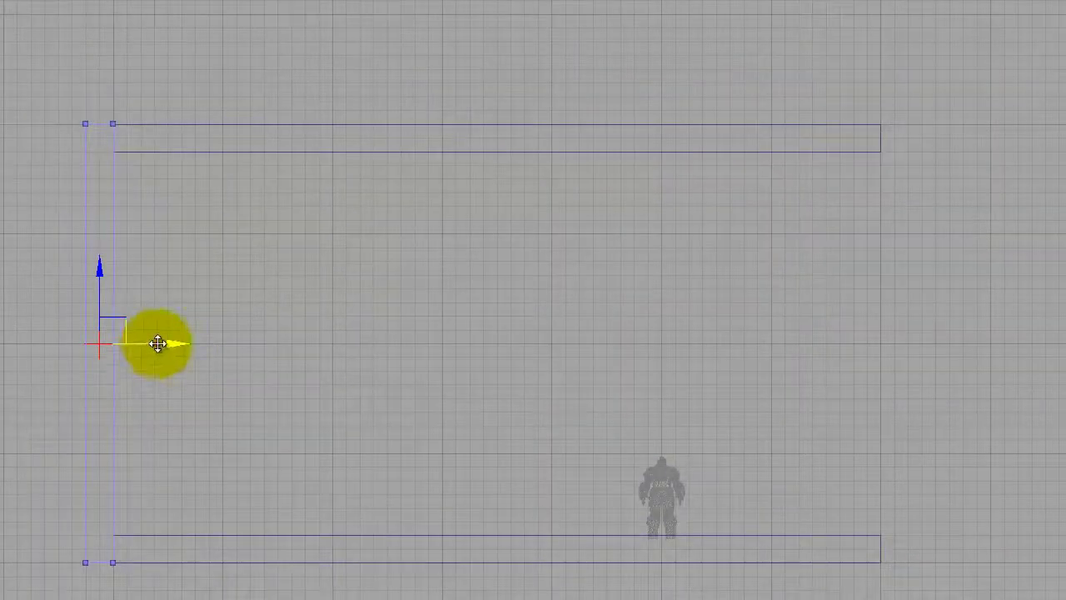
pyautogui.keyDown('alt'); pyautogui.moveTo(158, 343); pyautogui.dragTo(889, 387); pyautogui.keyUp('alt')
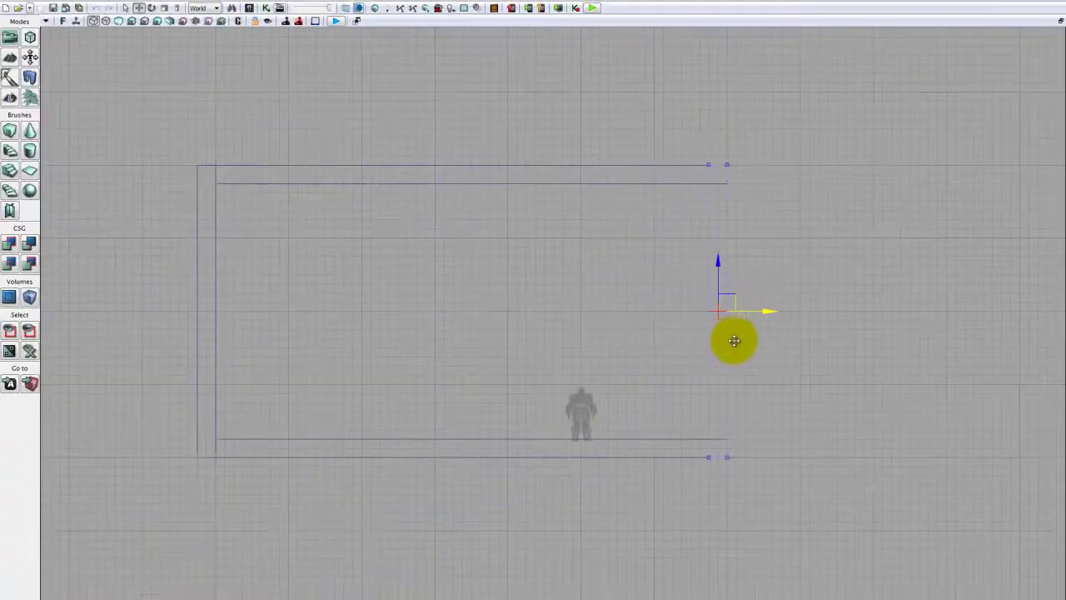
pyautogui.keyDown('alt'); pyautogui.moveTo(734, 341); pyautogui.dragTo(748, 342); pyautogui.keyUp('alt')
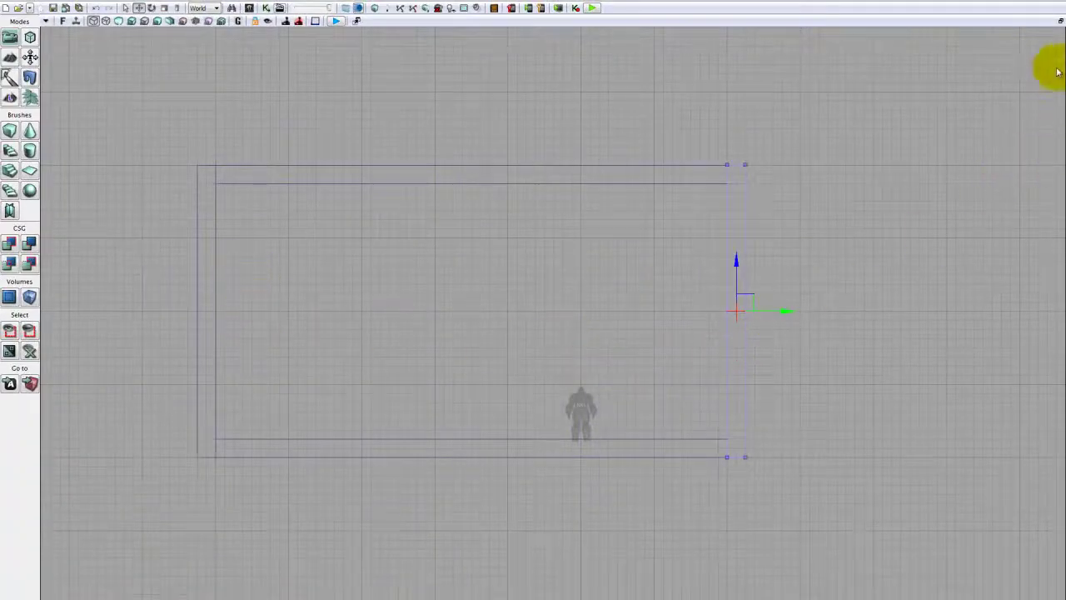
# Step: Restore the four viewports, rebuild the geometry to include the second wall and dismiss the Map Check report
pyautogui.click(1060, 20)
pyautogui.click(381, 450)
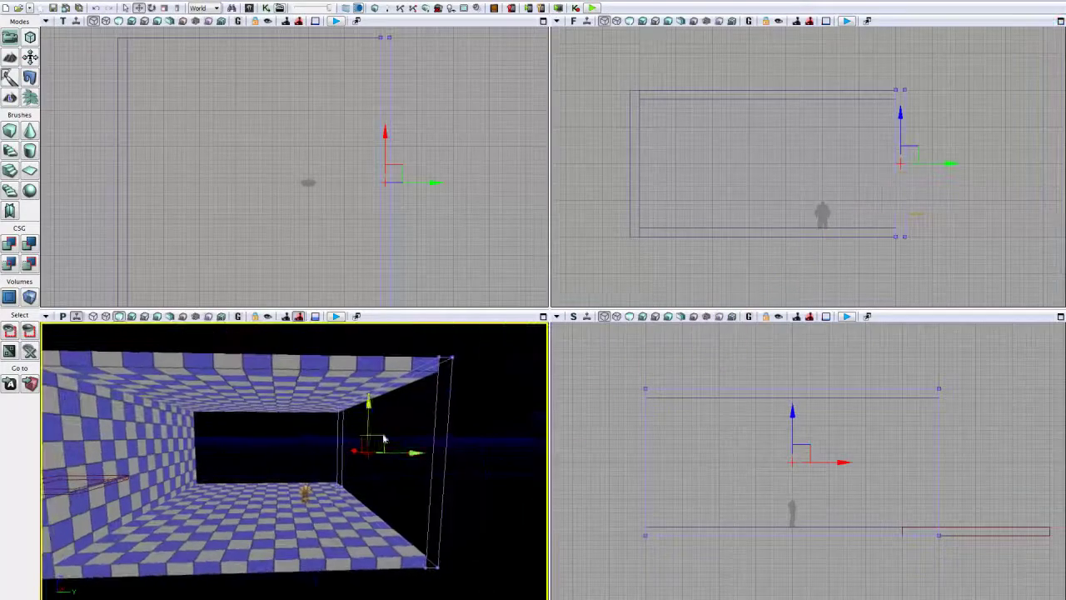
pyautogui.click(375, 8)
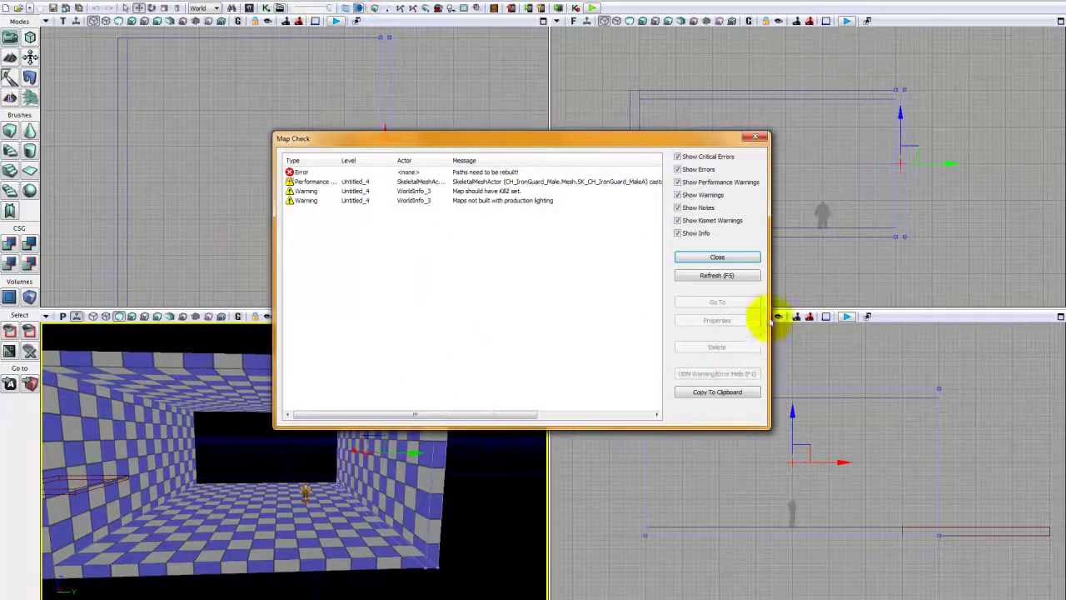
pyautogui.click(695, 257)
pyautogui.moveTo(447, 519); pyautogui.dragTo(402, 505)
pyautogui.click(486, 173)
pyautogui.scroll(-3, 487, 171)
pyautogui.moveTo(487, 169); pyautogui.dragTo(501, 129)
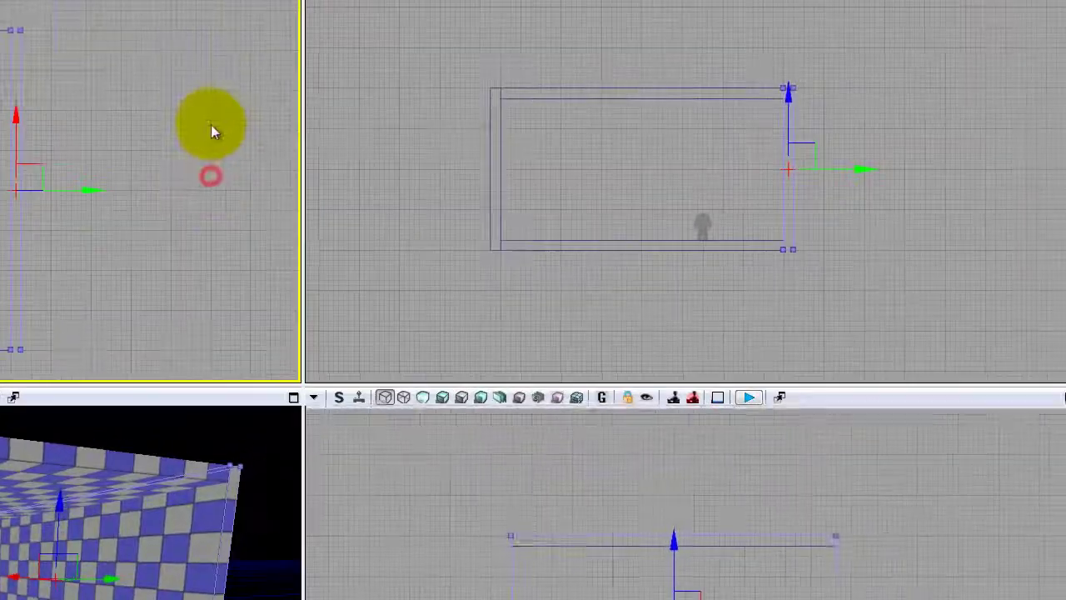
# Step: Duplicate the second side wall in the top view, offset the copy lengthwise past the slab edge, and maximize that view
pyautogui.moveTo(174, 144)
pyautogui.mouseDown()
pyautogui.moveTo(124, 226)
pyautogui.moveTo(111, 274)
pyautogui.moveTo(130, 183)
pyautogui.mouseUp()
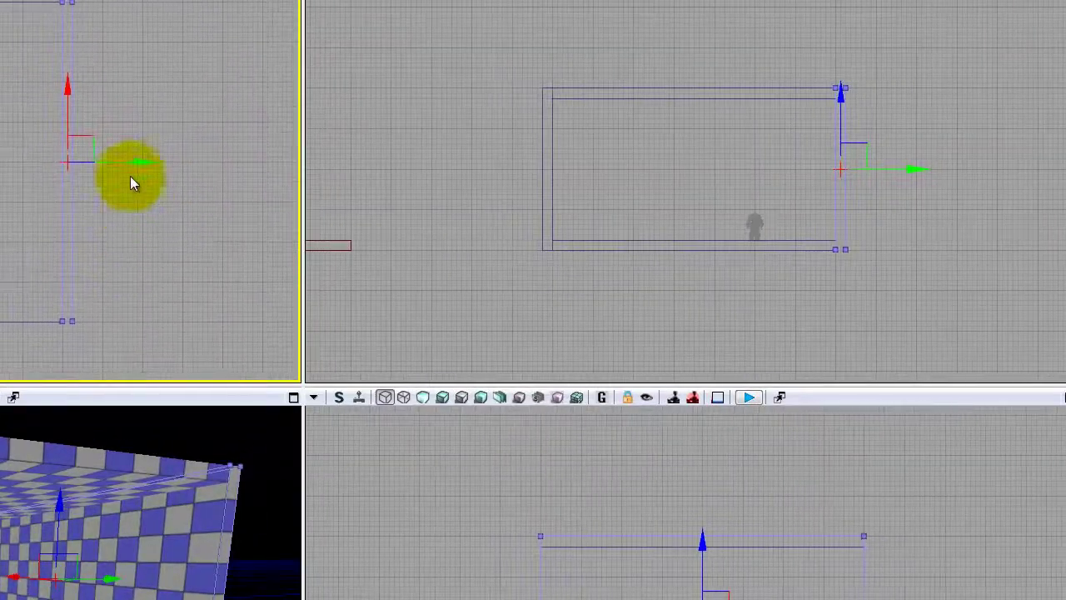
pyautogui.moveTo(144, 227); pyautogui.dragTo(148, 223)
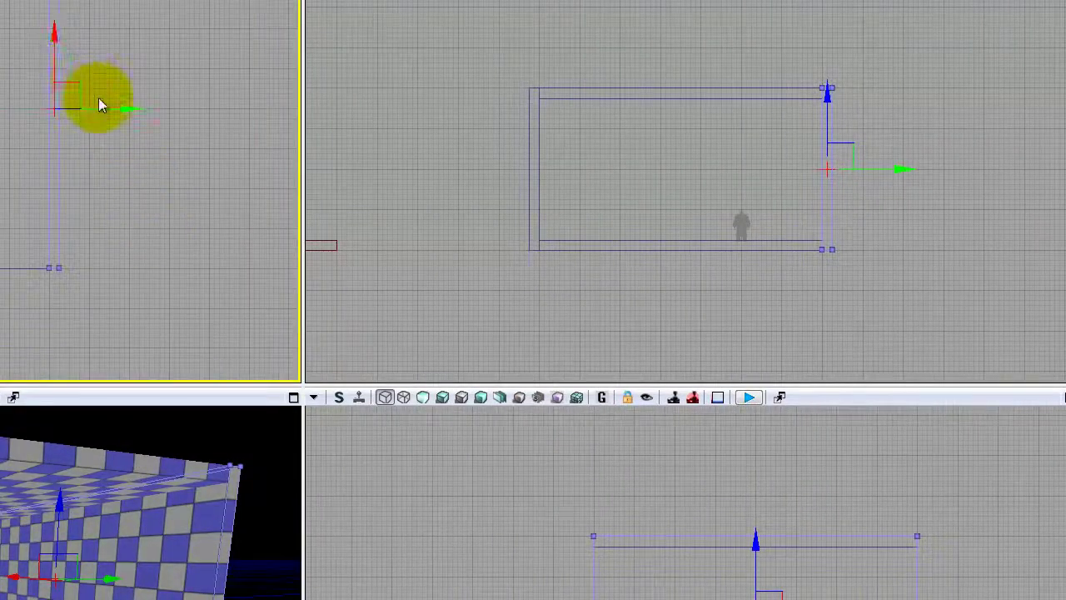
pyautogui.moveTo(54, 57); pyautogui.dragTo(55, 186)
pyautogui.moveTo(146, 264); pyautogui.dragTo(129, 188)
pyautogui.click(293, 1)
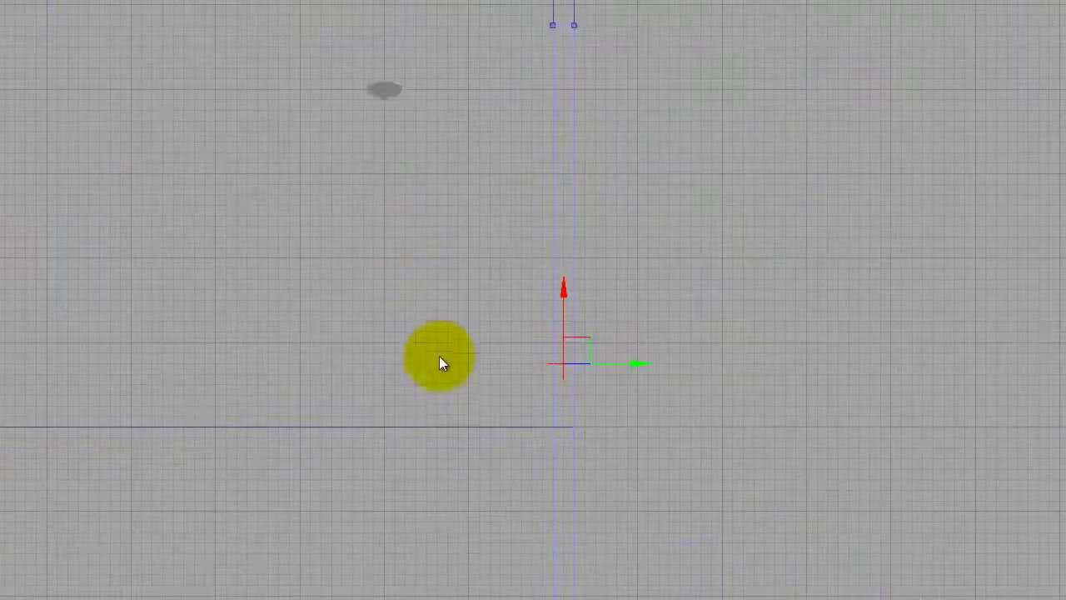
# Step: Rotate the duplicated wall 90 degrees in the top view so it runs perpendicular to the side walls
pyautogui.moveTo(440, 361); pyautogui.dragTo(339, 434)
pyautogui.press('space')
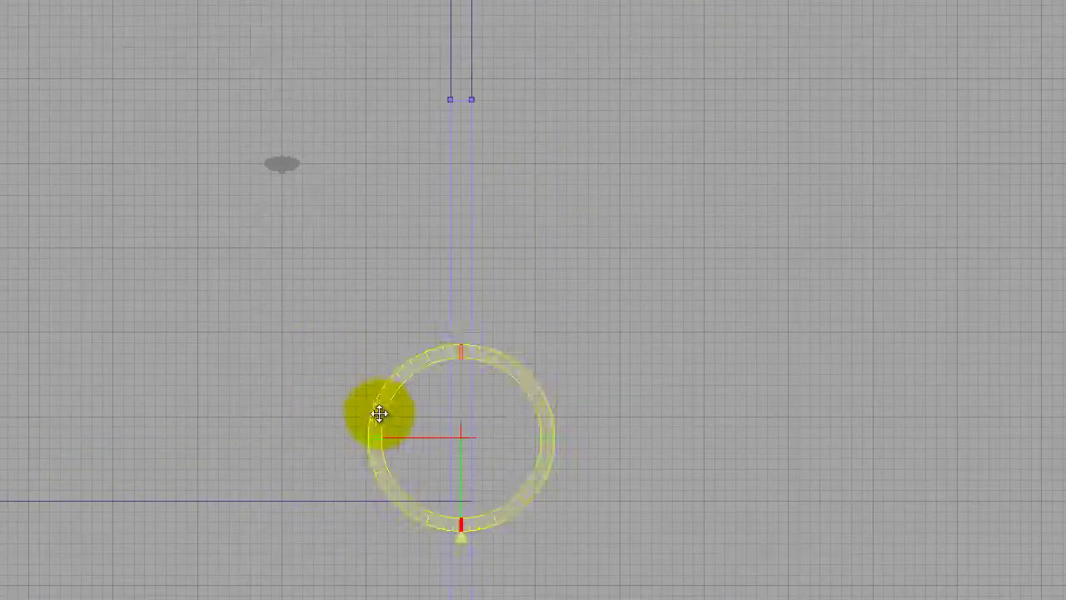
pyautogui.press('space')
pyautogui.press('space')
pyautogui.press('space')
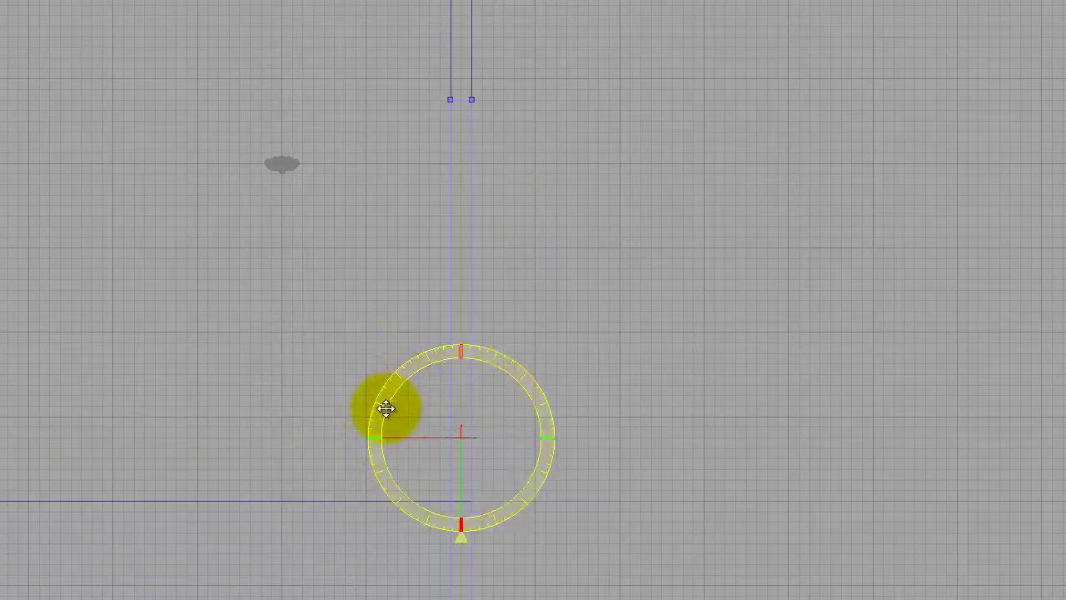
pyautogui.moveTo(380, 411); pyautogui.dragTo(387, 395)
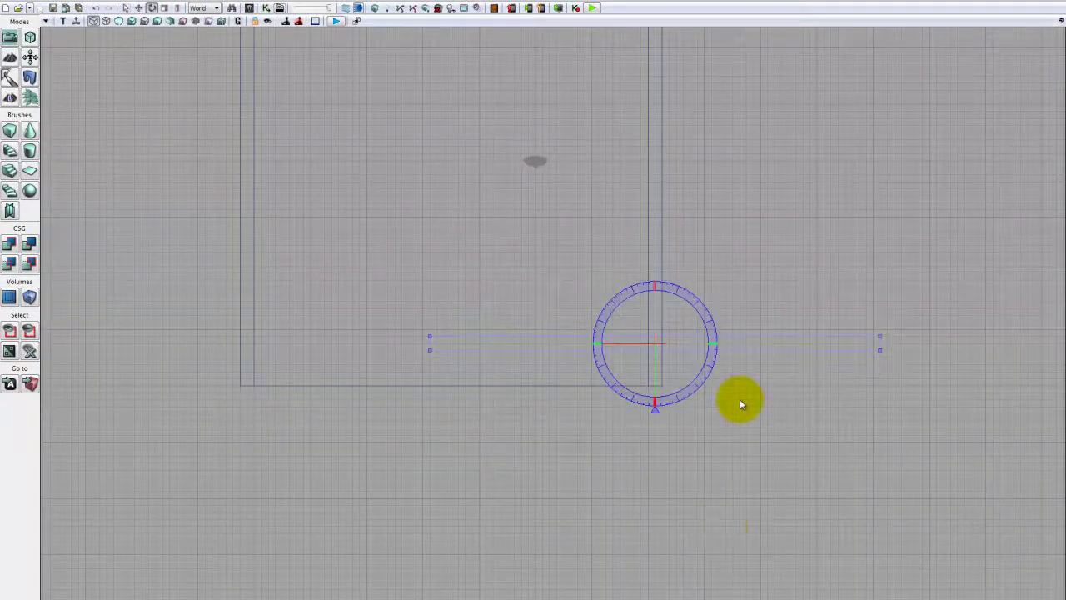
# Step: Move the rotated wall flush across the side walls' ends, aligned with the first wall's outer face, and check it in the four-viewport layout
pyautogui.press('w')
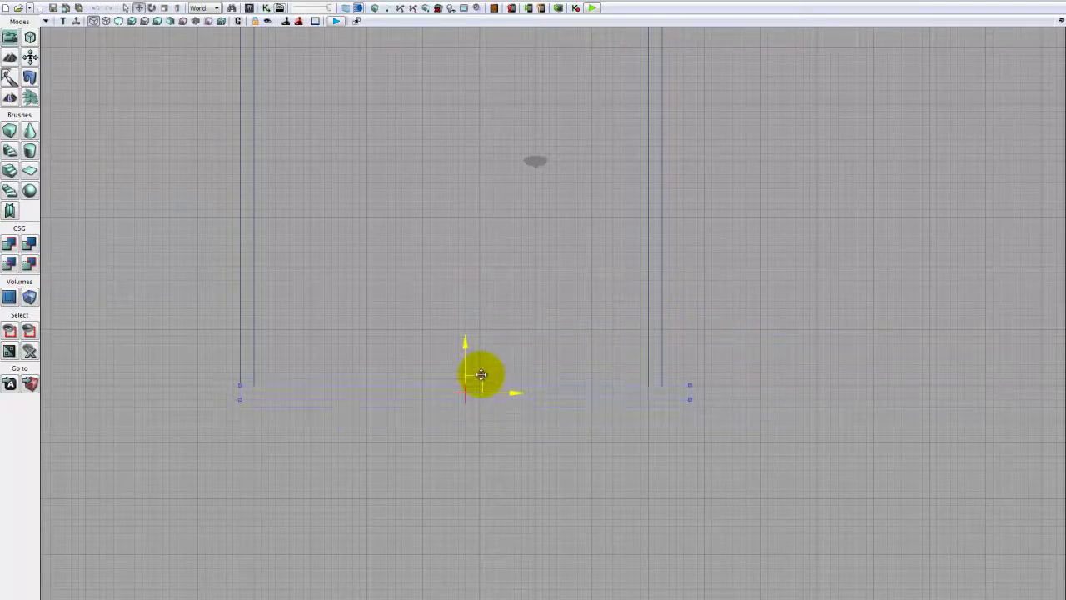
pyautogui.moveTo(306, 370)
pyautogui.mouseDown(button='right')
pyautogui.moveTo(423, 356)
pyautogui.moveTo(428, 404)
pyautogui.mouseUp(button='right')
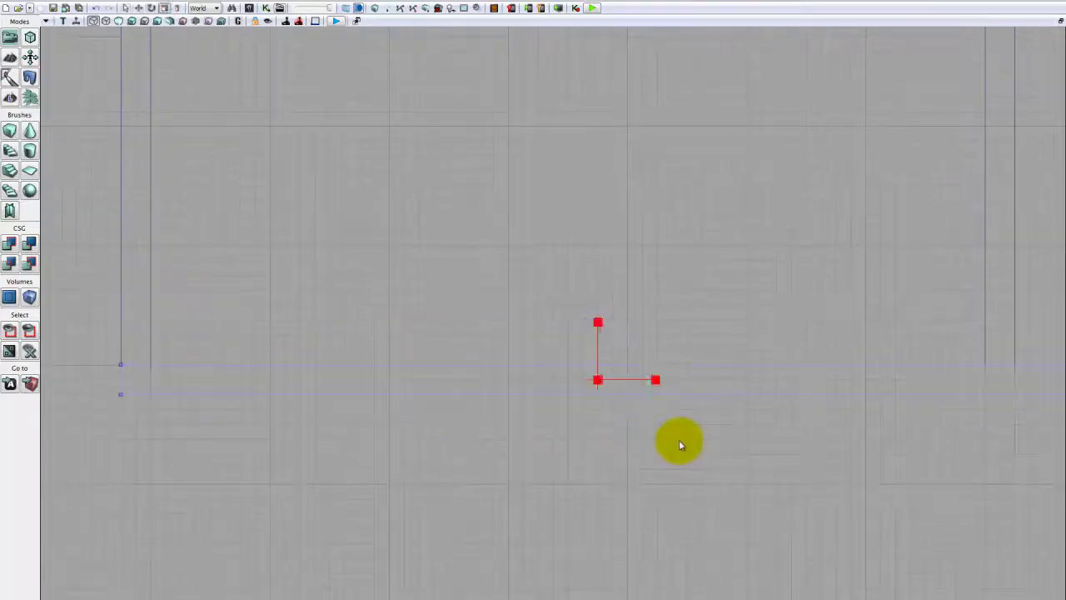
pyautogui.click(1060, 21)
pyautogui.moveTo(353, 457); pyautogui.dragTo(303, 471, button='right')
pyautogui.moveTo(304, 470); pyautogui.dragTo(329, 453)
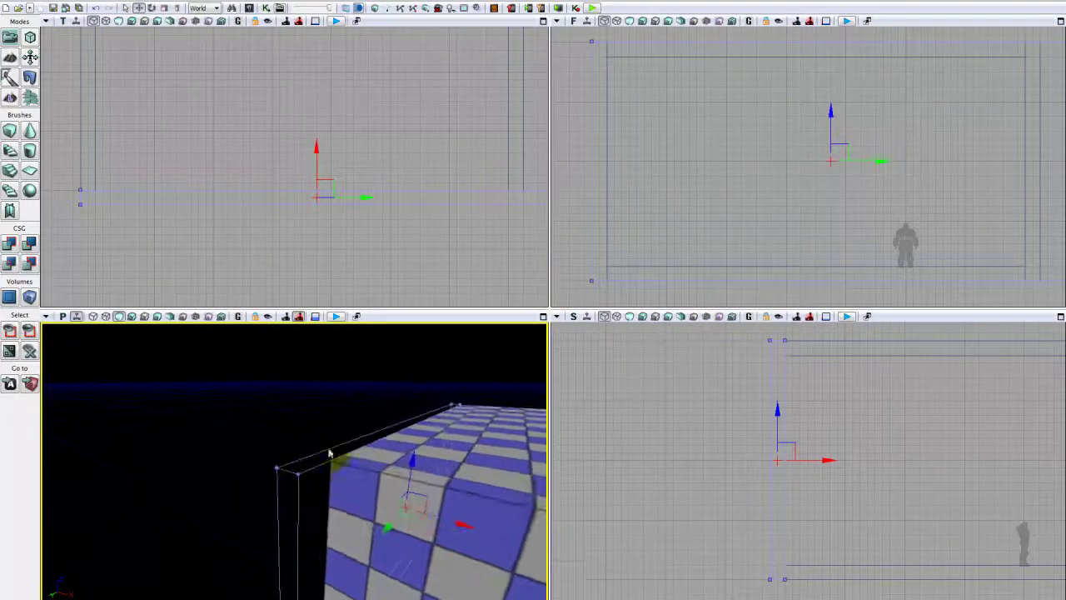
# Step: Shorten the end wall in geometry mode by moving its overhanging vertices to the side wall's outer face, and return to camera mode
pyautogui.moveTo(525, 209); pyautogui.dragTo(433, 213)
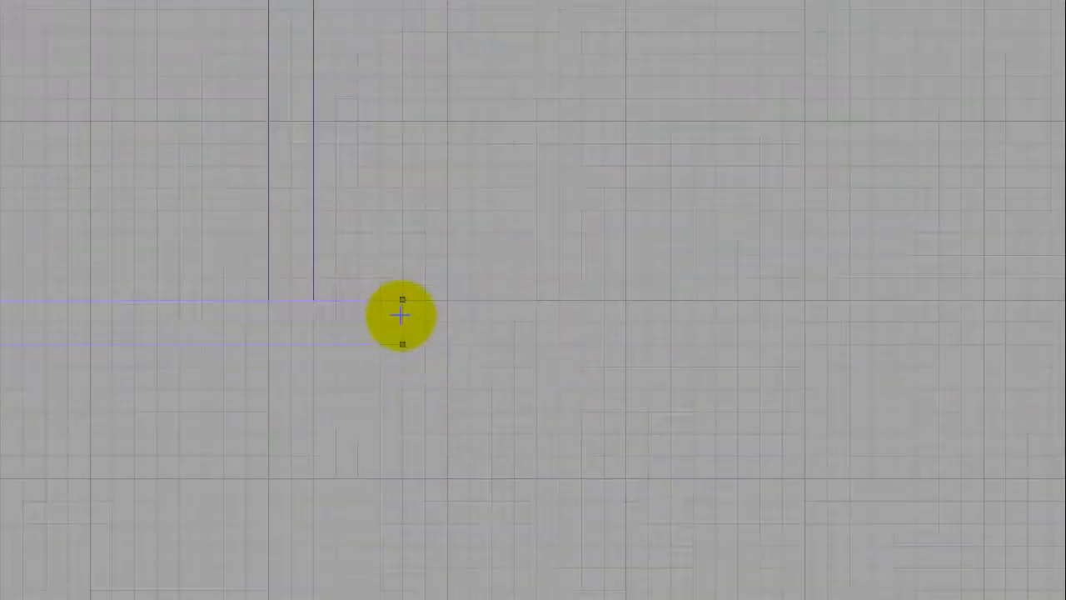
pyautogui.hotkey('shift', '2')
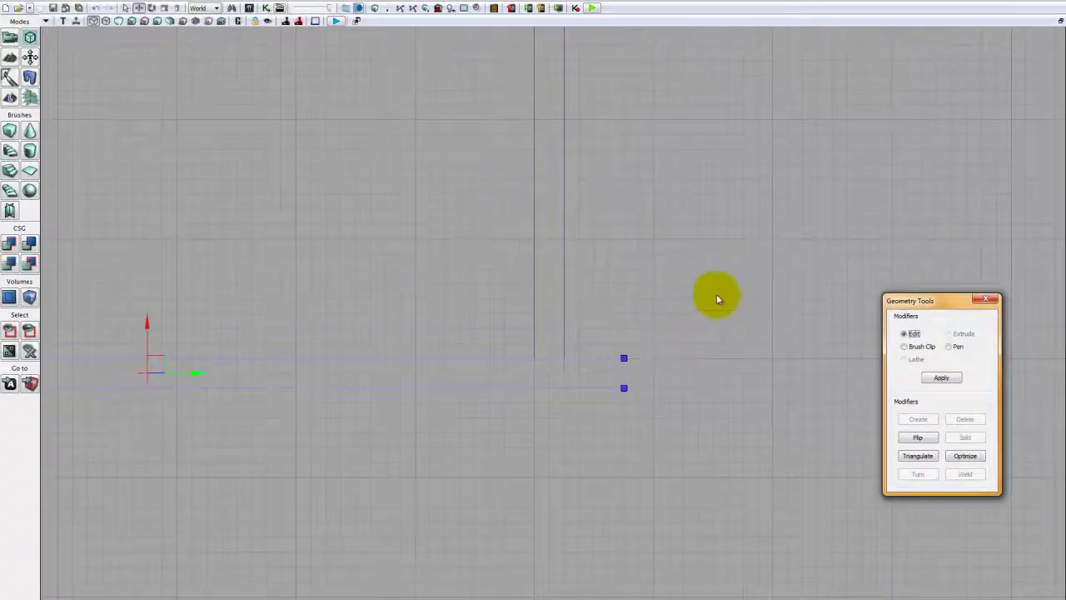
pyautogui.keyDown('ctrl'); pyautogui.keyDown('alt'); pyautogui.moveTo(734, 272); pyautogui.dragTo(672, 384); pyautogui.keyUp('alt'); pyautogui.keyUp('ctrl')
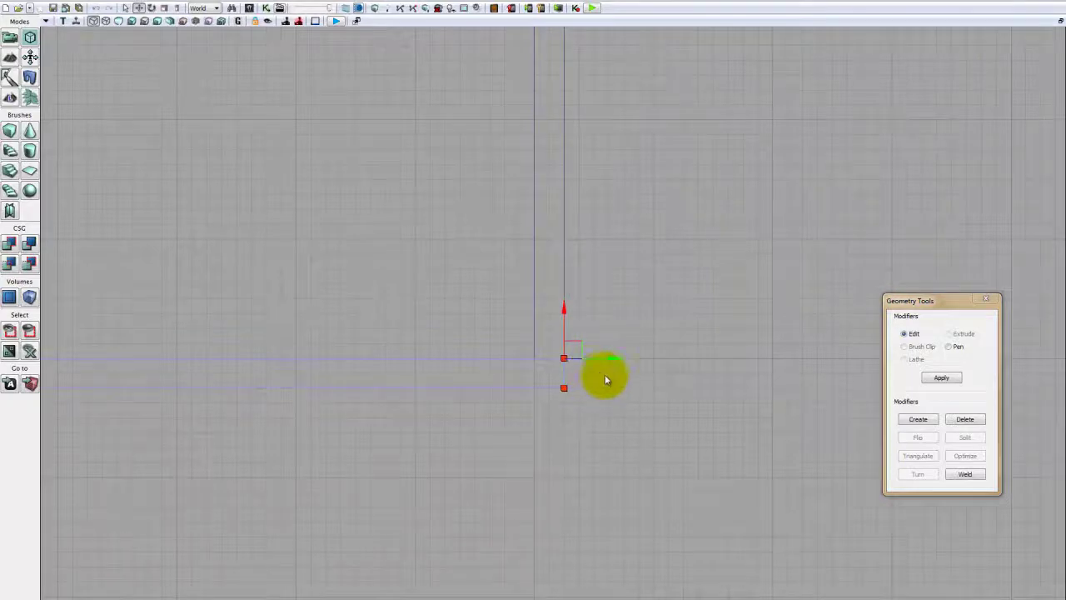
pyautogui.click(7, 39)
pyautogui.moveTo(477, 333); pyautogui.dragTo(430, 316)
pyautogui.press('space')
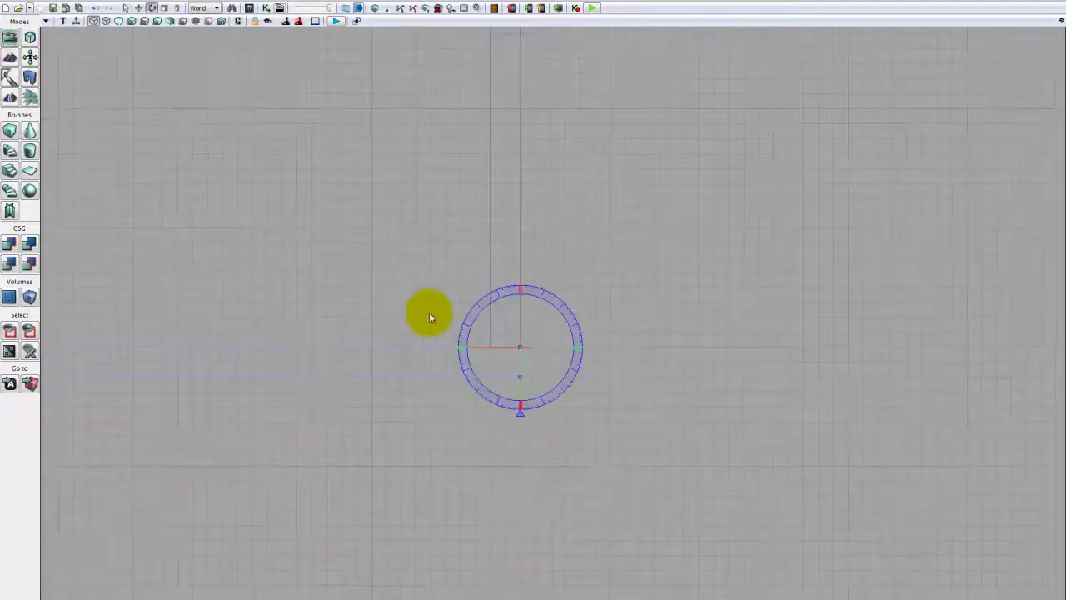
pyautogui.press('space')
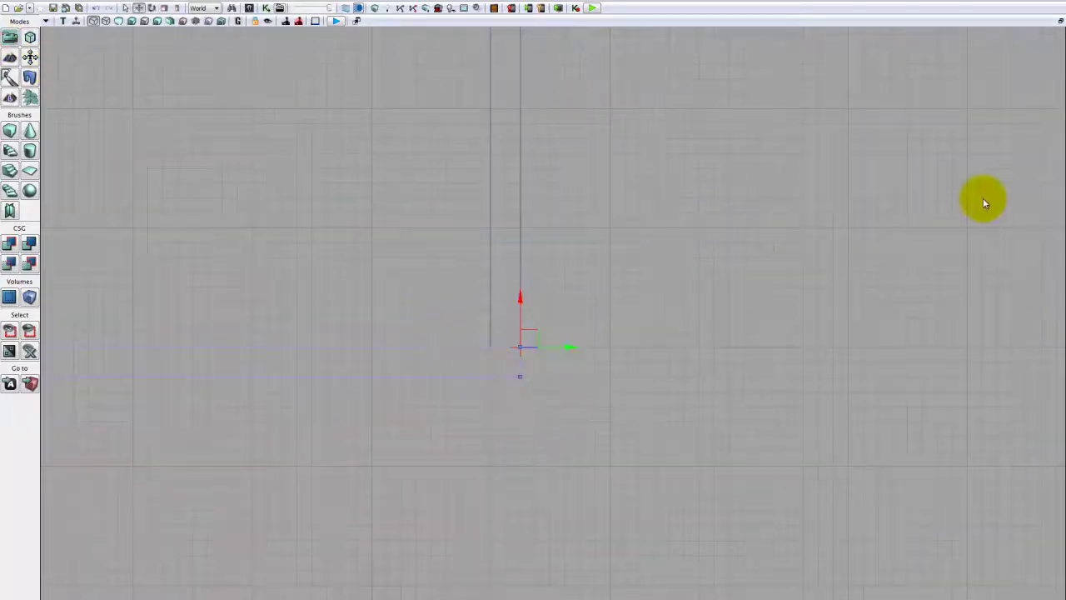
# Step: Rebuild the geometry with the end wall from the maximized perspective view, dismiss the Map Check report and inspect the room's interior
pyautogui.click(1059, 24)
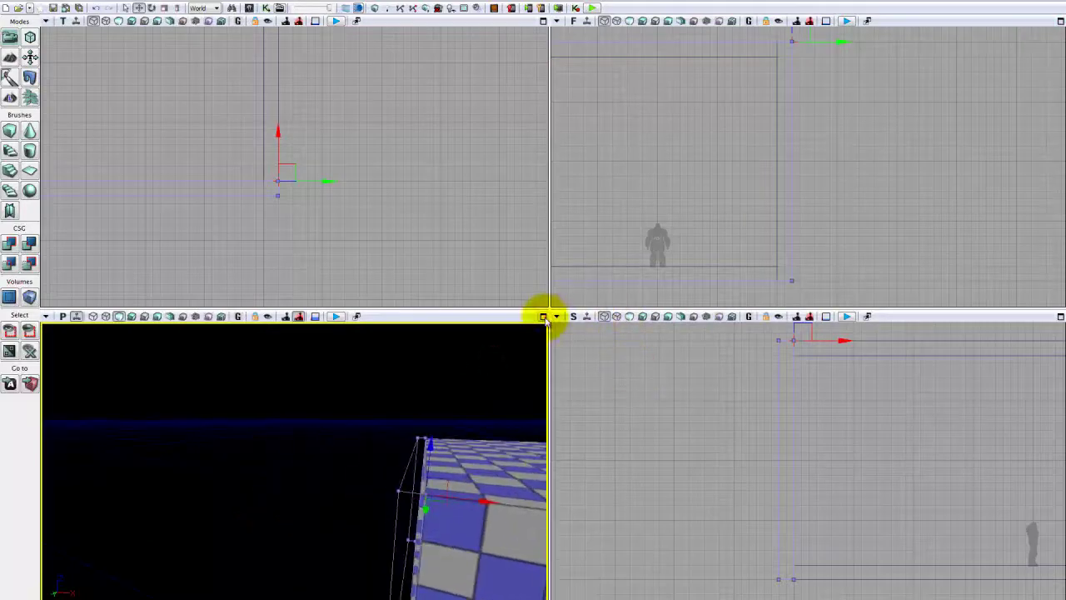
pyautogui.click(544, 317)
pyautogui.moveTo(495, 409); pyautogui.dragTo(410, 273)
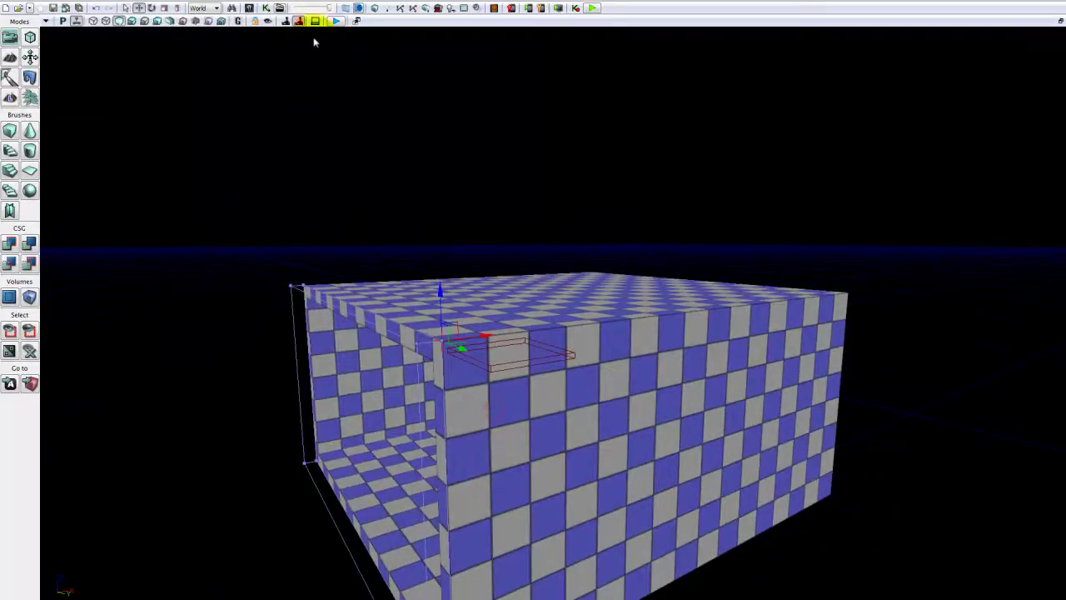
pyautogui.click(377, 8)
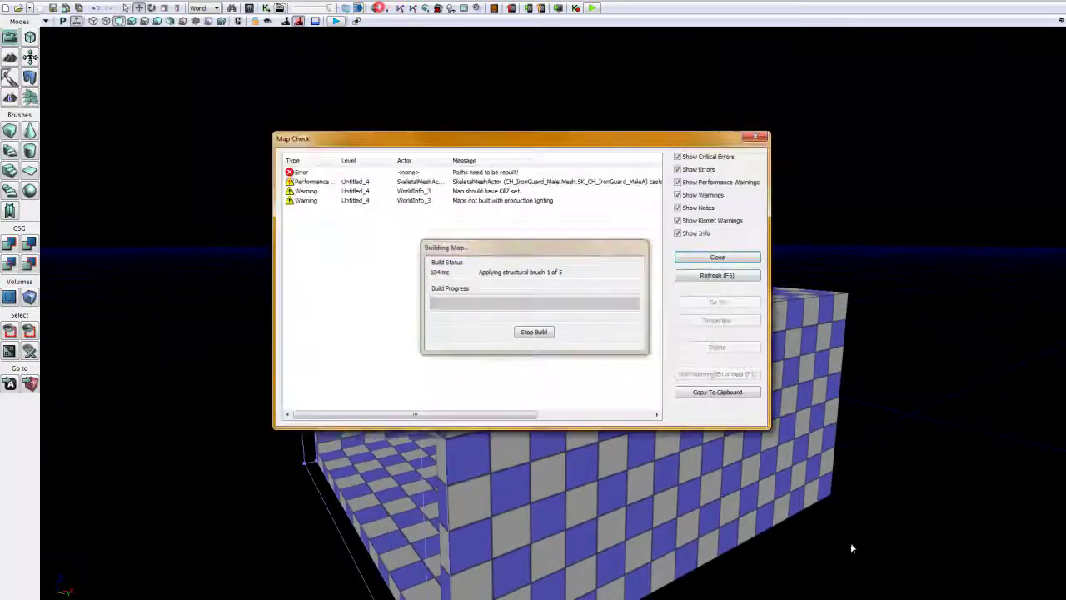
pyautogui.click(706, 257)
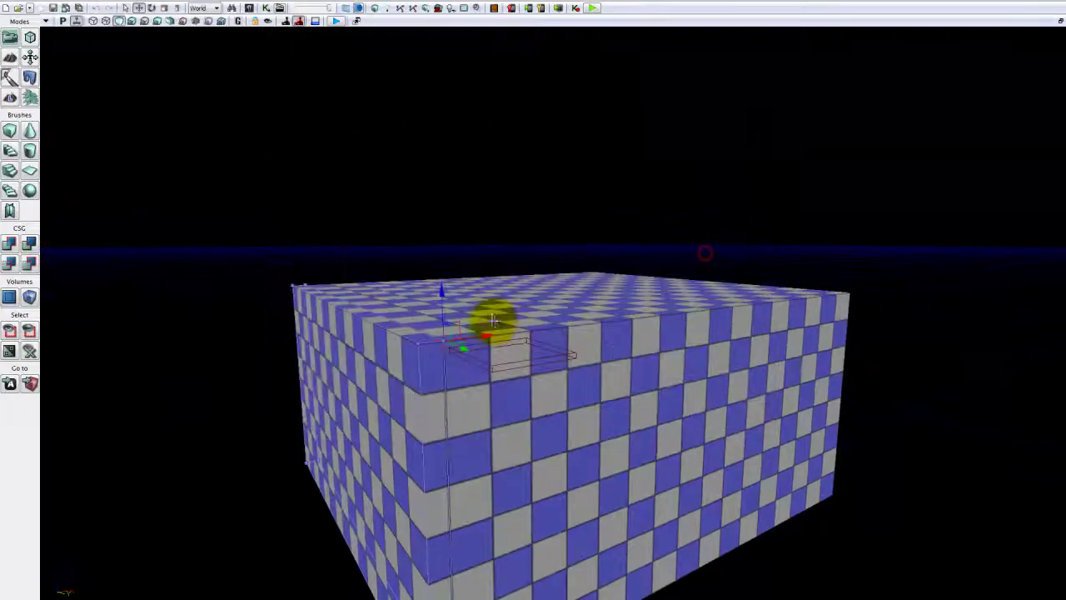
pyautogui.moveTo(492, 321); pyautogui.dragTo(338, 333, button='right')
pyautogui.moveTo(338, 334); pyautogui.dragTo(626, 79)
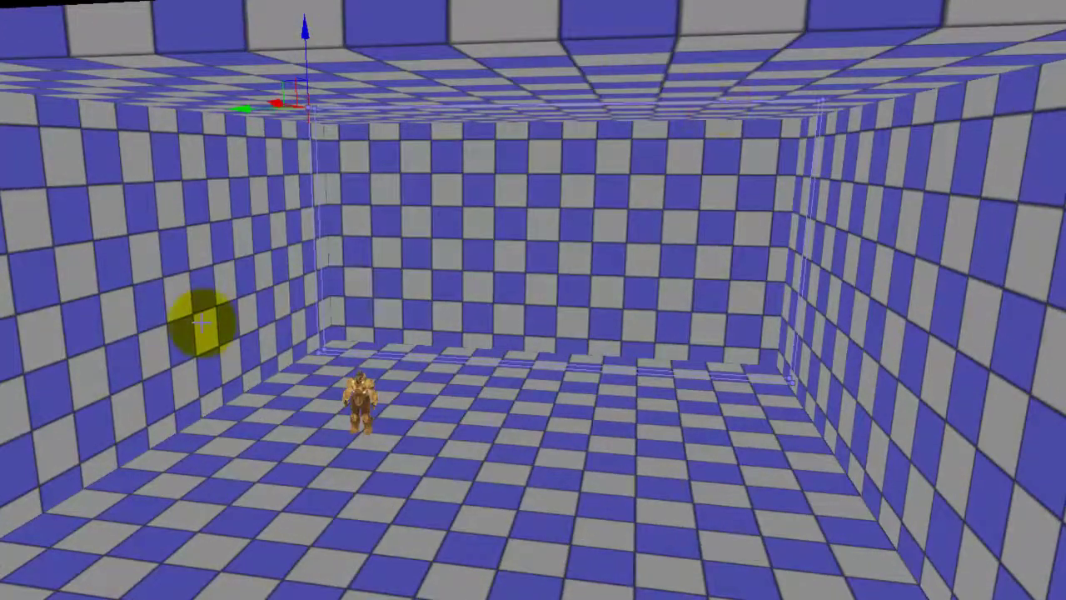
# Step: Examine the checkered room from its open side, covering the walls, floor, ceiling and the character standing inside
pyautogui.moveTo(202, 323); pyautogui.dragTo(764, 122)
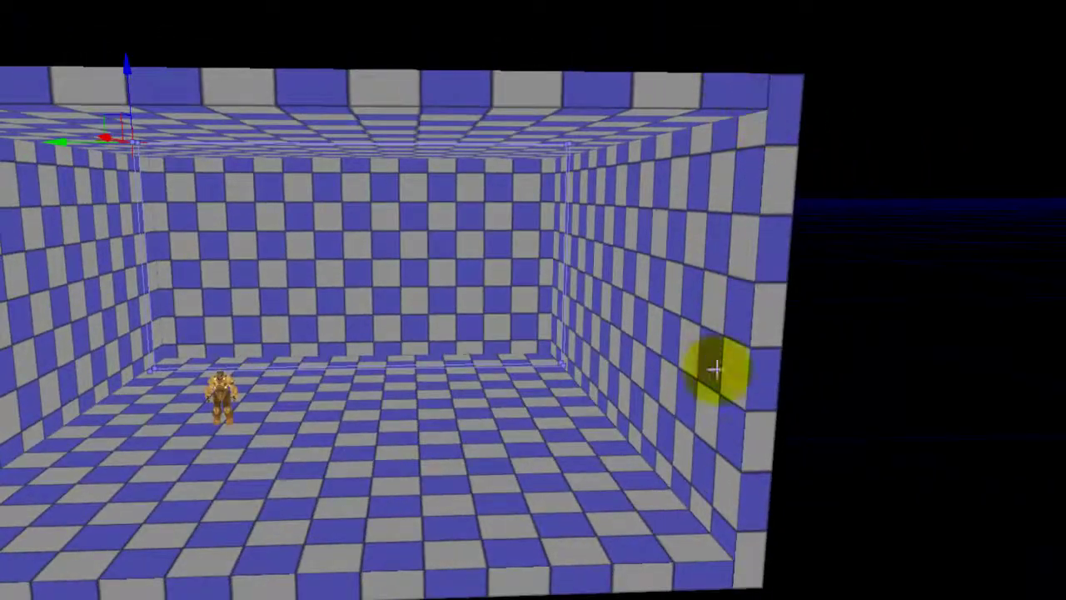
pyautogui.moveTo(317, 293); pyautogui.dragTo(498, 419)
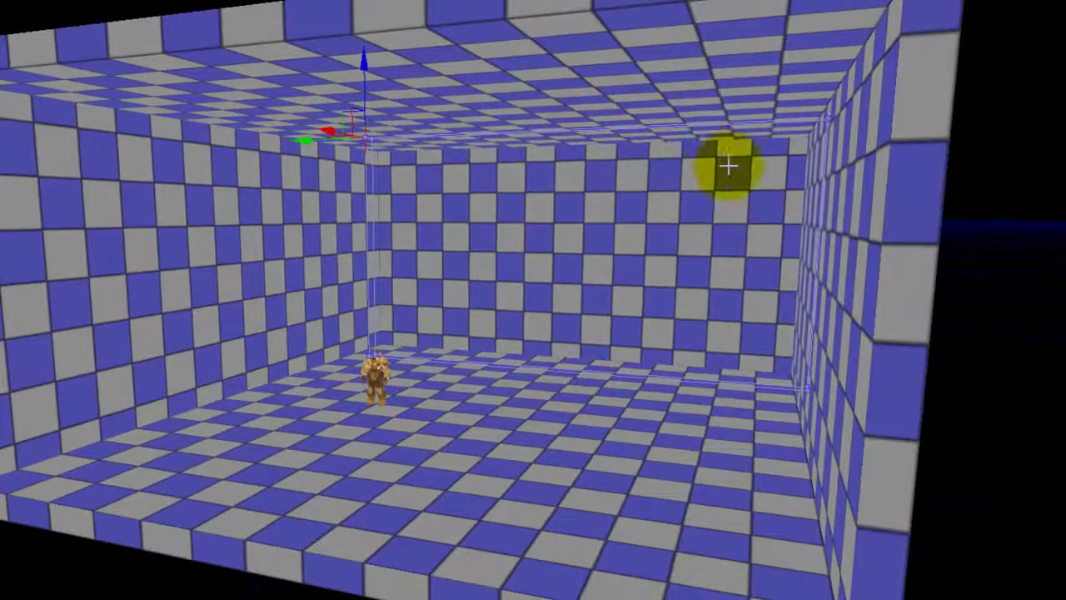
pyautogui.moveTo(728, 167); pyautogui.dragTo(973, 300)
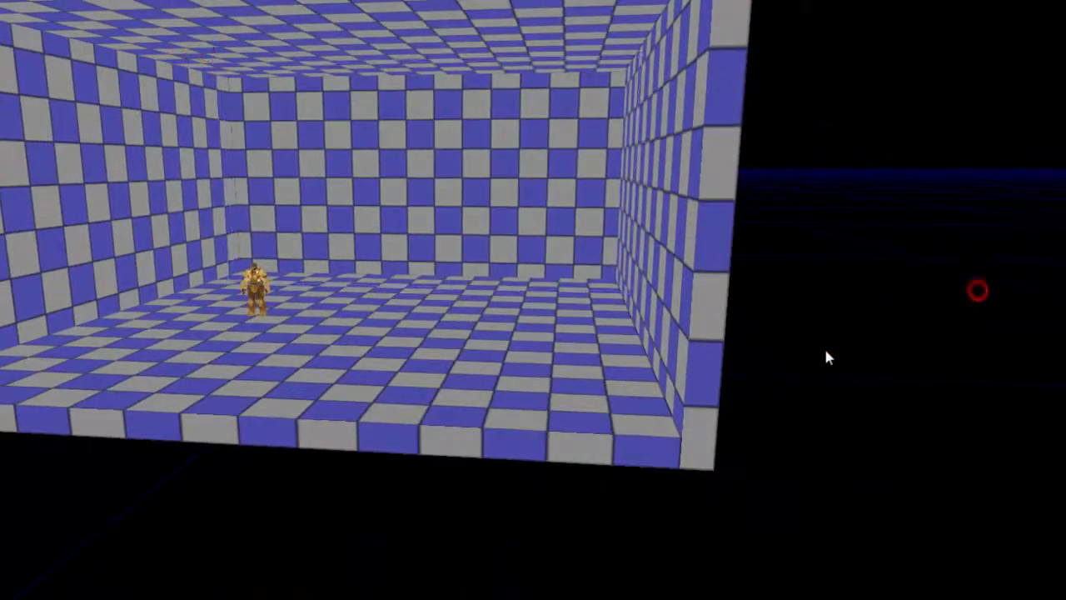
pyautogui.moveTo(825, 353); pyautogui.dragTo(684, 284)
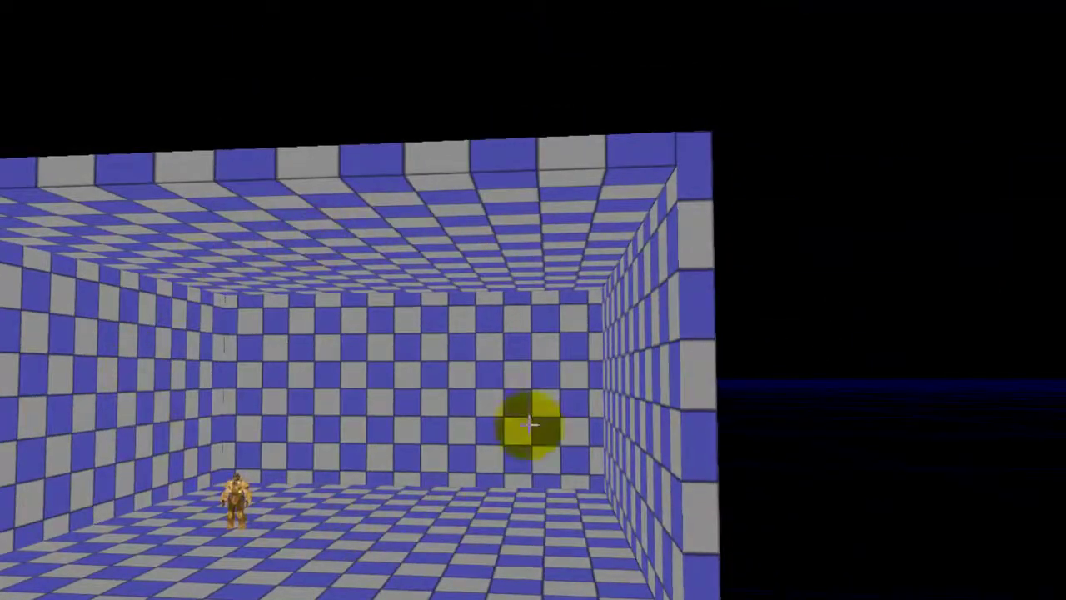
pyautogui.moveTo(530, 425); pyautogui.dragTo(564, 358)
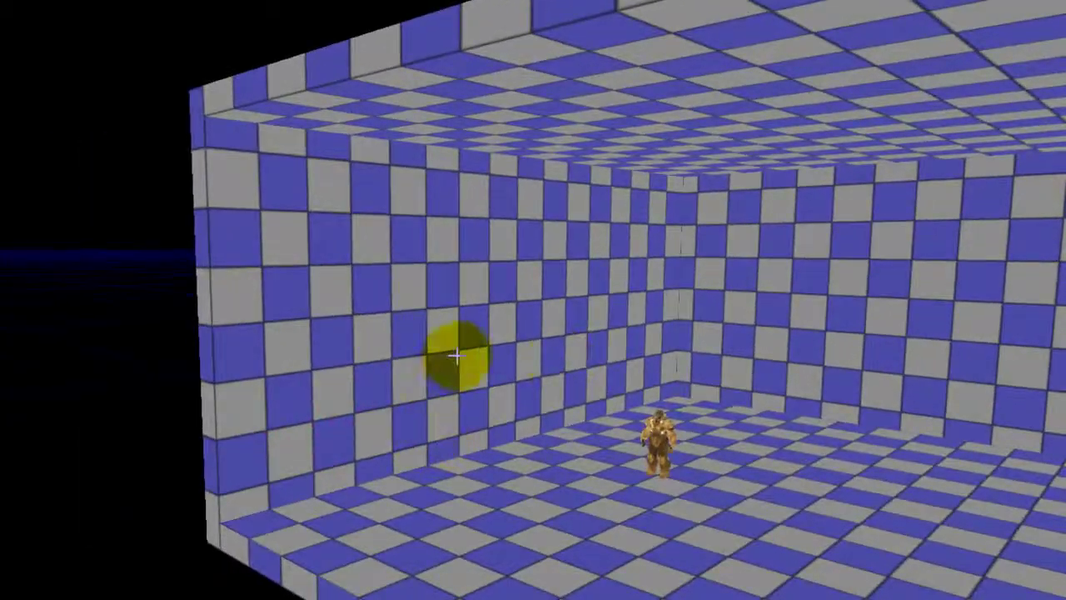
pyautogui.moveTo(454, 355); pyautogui.dragTo(380, 292)
pyautogui.moveTo(644, 272); pyautogui.dragTo(640, 273)
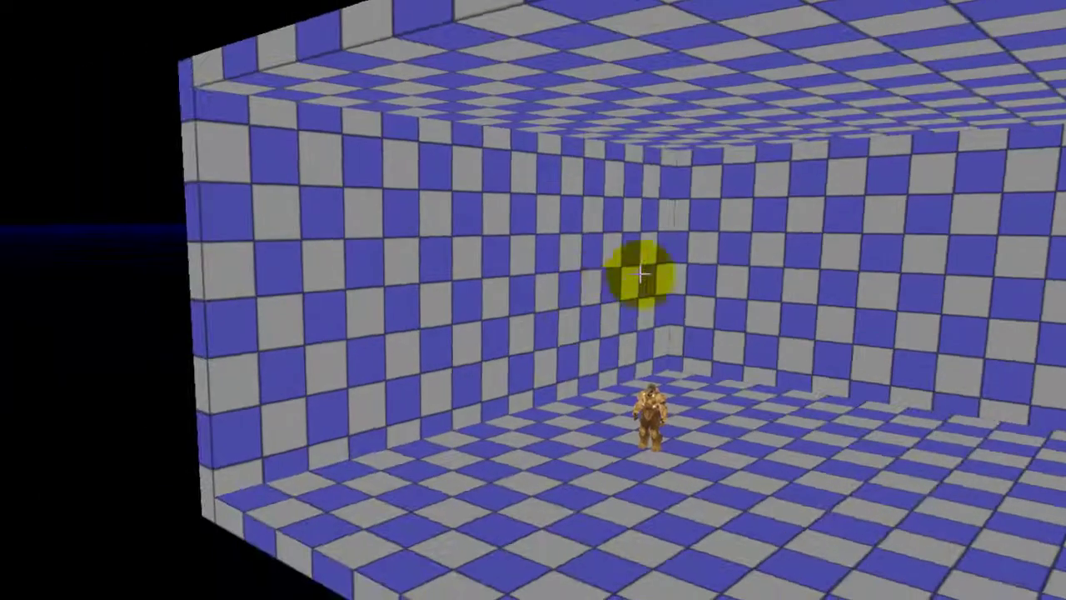
pyautogui.moveTo(52, 275); pyautogui.dragTo(447, 297)
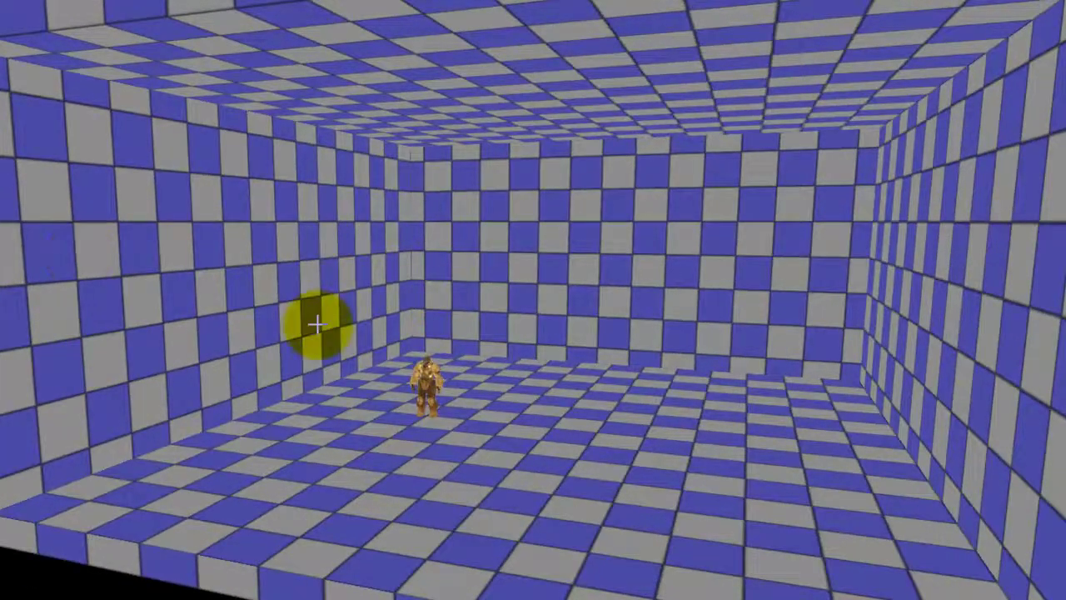
pyautogui.moveTo(752, 342); pyautogui.dragTo(516, 190)
pyautogui.moveTo(436, 338); pyautogui.dragTo(758, 404)
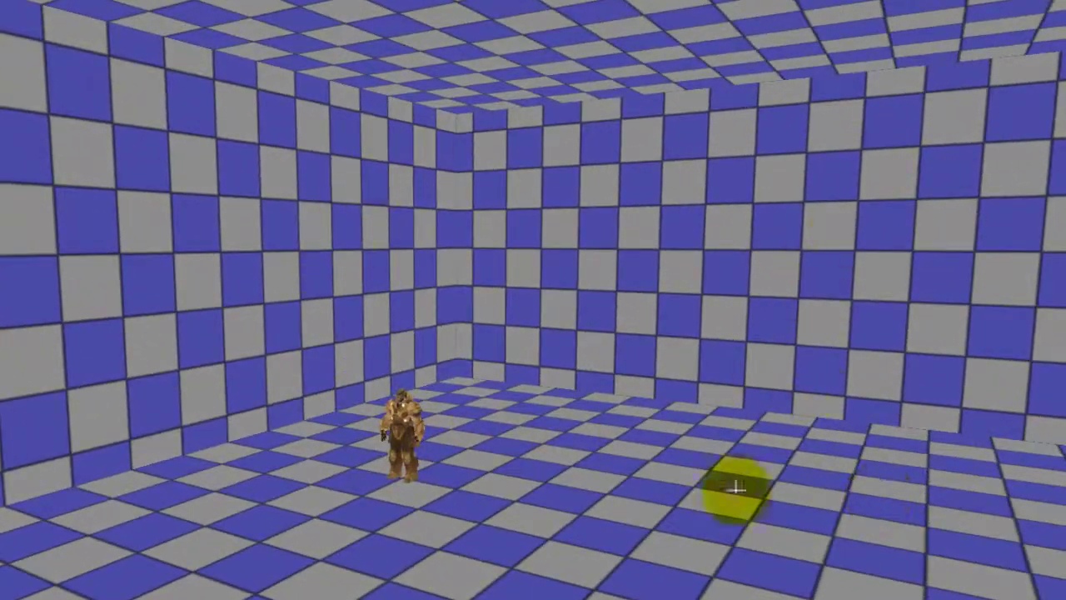
pyautogui.moveTo(789, 448); pyautogui.dragTo(729, 305)
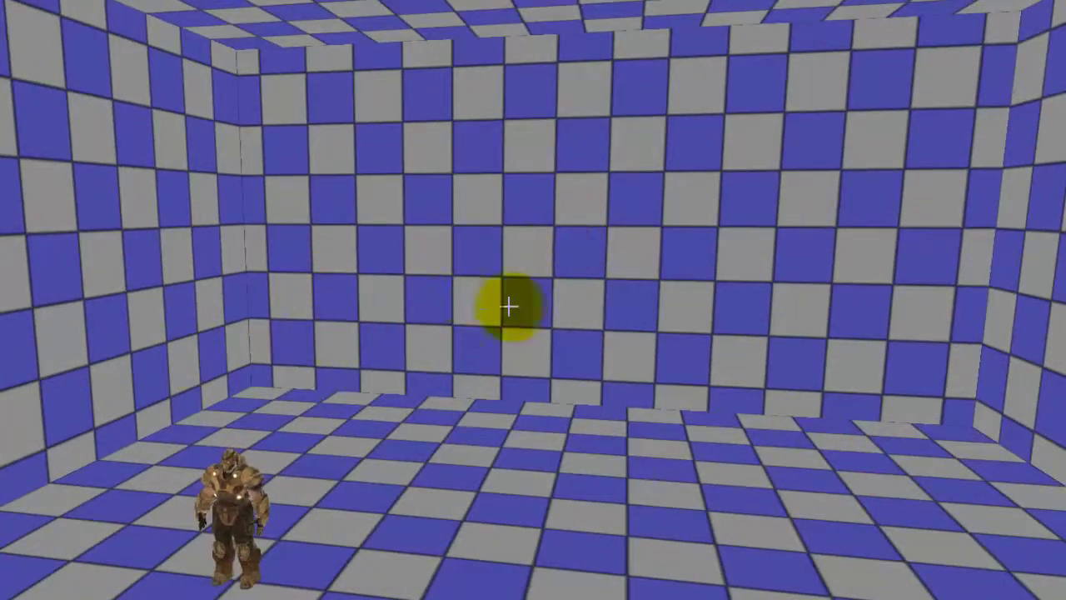
pyautogui.moveTo(677, 335); pyautogui.dragTo(558, 382)
pyautogui.moveTo(630, 401); pyautogui.dragTo(687, 408)
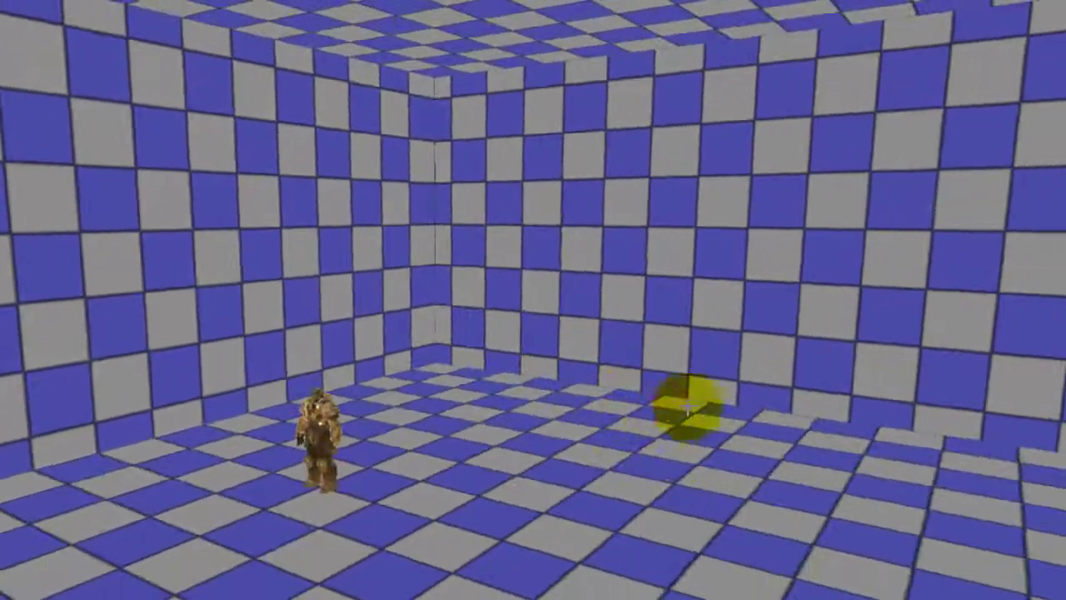
pyautogui.moveTo(648, 322); pyautogui.dragTo(351, 305)
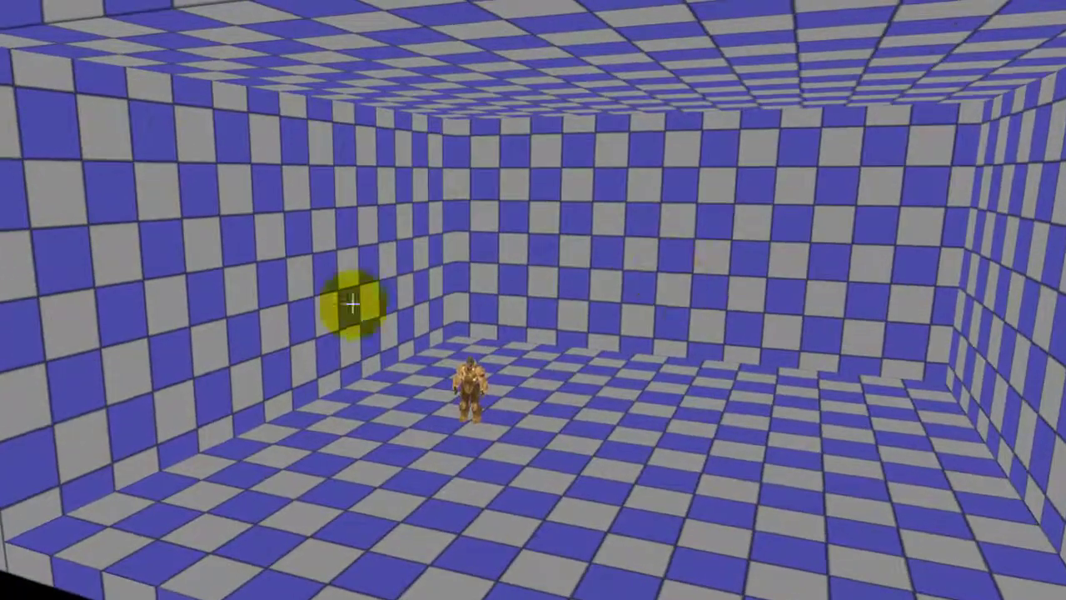
pyautogui.moveTo(461, 257); pyautogui.dragTo(608, 207)
pyautogui.moveTo(993, 53); pyautogui.dragTo(1012, 50)
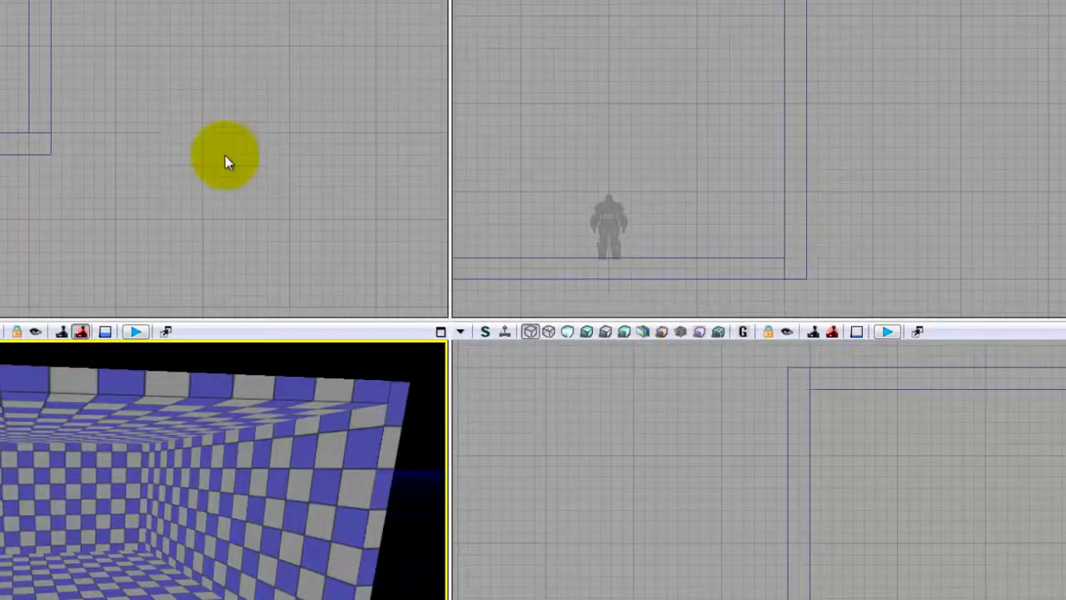
# Step: Inspect the room's missing wall from the inside and compare it with the orthographic views
pyautogui.moveTo(183, 84); pyautogui.dragTo(310, 271, button='right')
pyautogui.moveTo(155, 130); pyautogui.dragTo(216, 230, button='right')
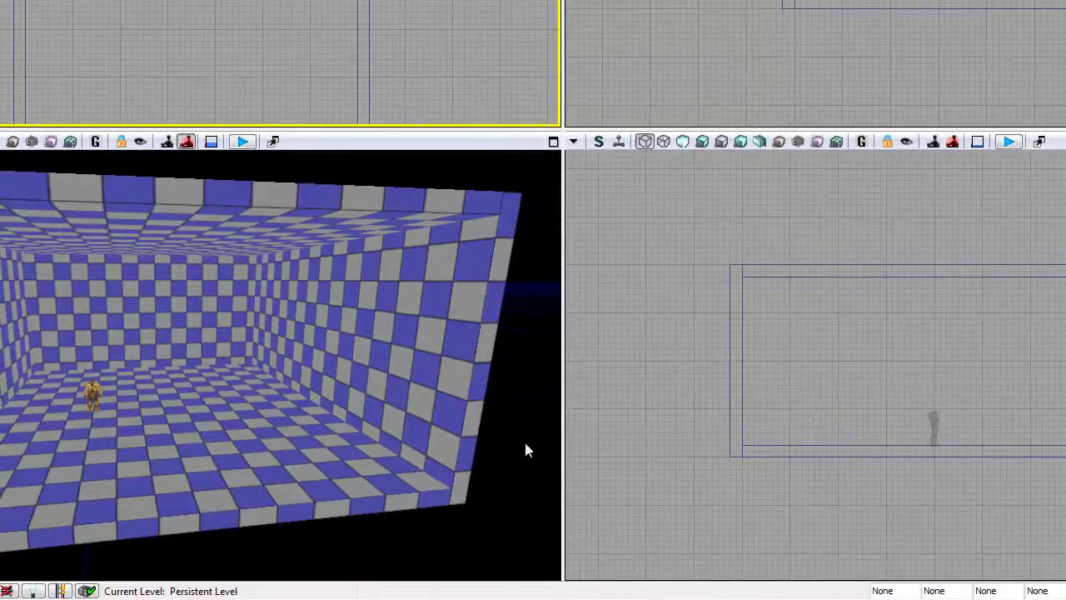
pyautogui.moveTo(525, 450); pyautogui.dragTo(435, 355)
pyautogui.moveTo(94, 438); pyautogui.dragTo(109, 472, button='right')
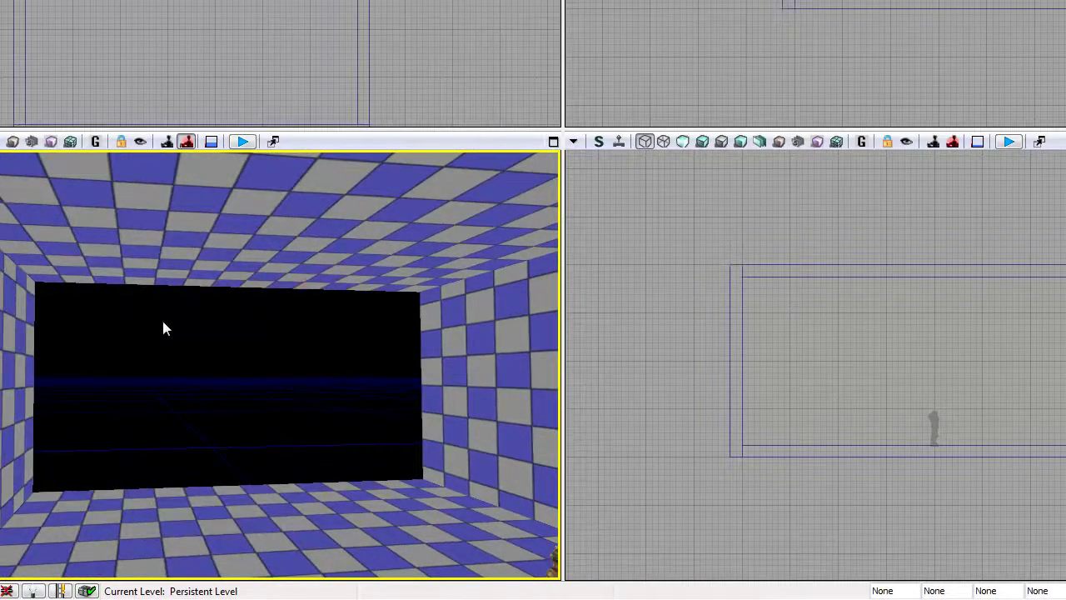
pyautogui.moveTo(339, 459); pyautogui.dragTo(338, 387, button='right')
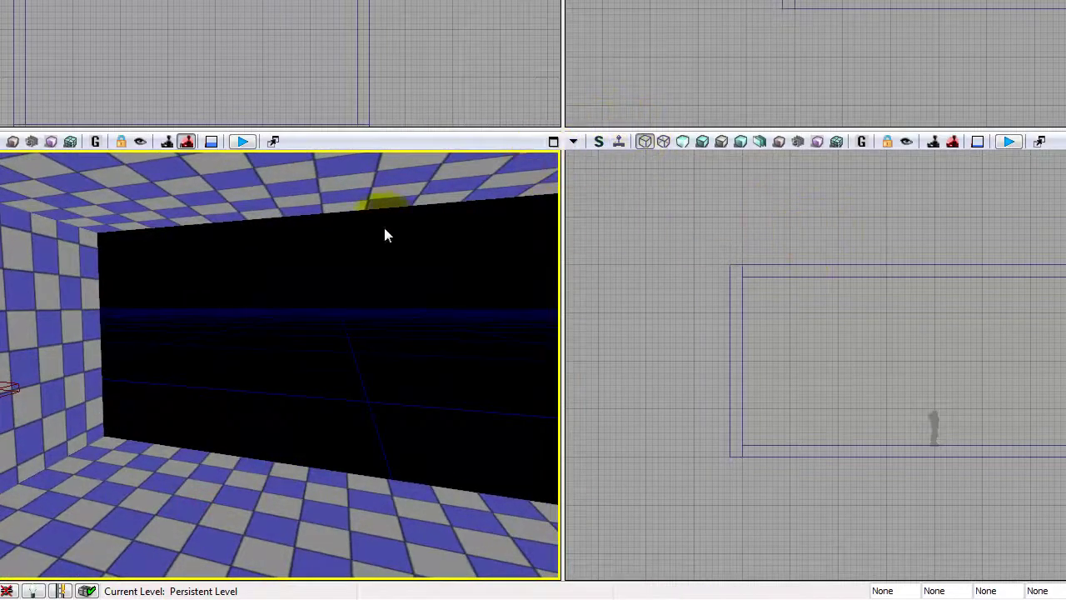
pyautogui.moveTo(414, 505); pyautogui.dragTo(313, 476, button='right')
pyautogui.moveTo(313, 476); pyautogui.dragTo(387, 436)
# Step: Duplicate the existing back wall brush and place the copy across the room's open side, flush with the side walls' ends
pyautogui.moveTo(197, 41); pyautogui.dragTo(225, 95, button='right')
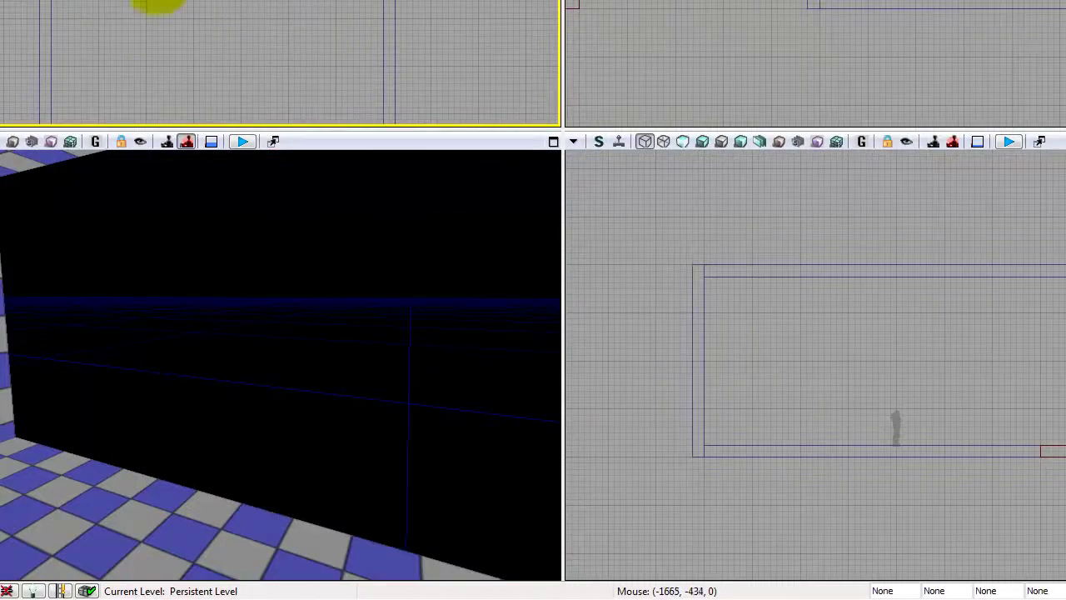
pyautogui.moveTo(192, 400); pyautogui.dragTo(178, 570)
pyautogui.click(700, 329)
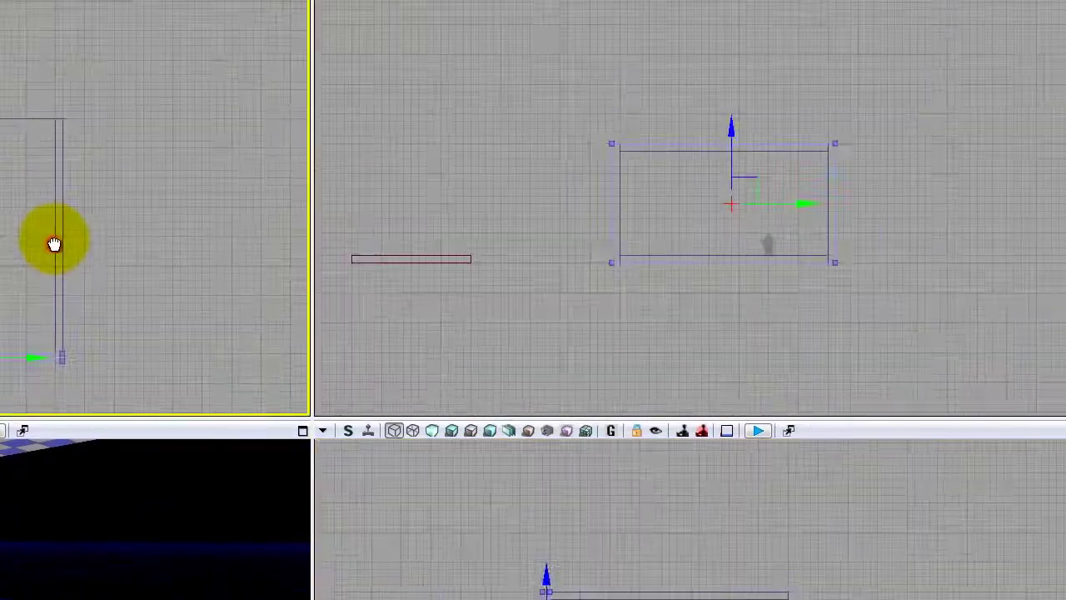
pyautogui.moveTo(54, 244); pyautogui.dragTo(100, 239)
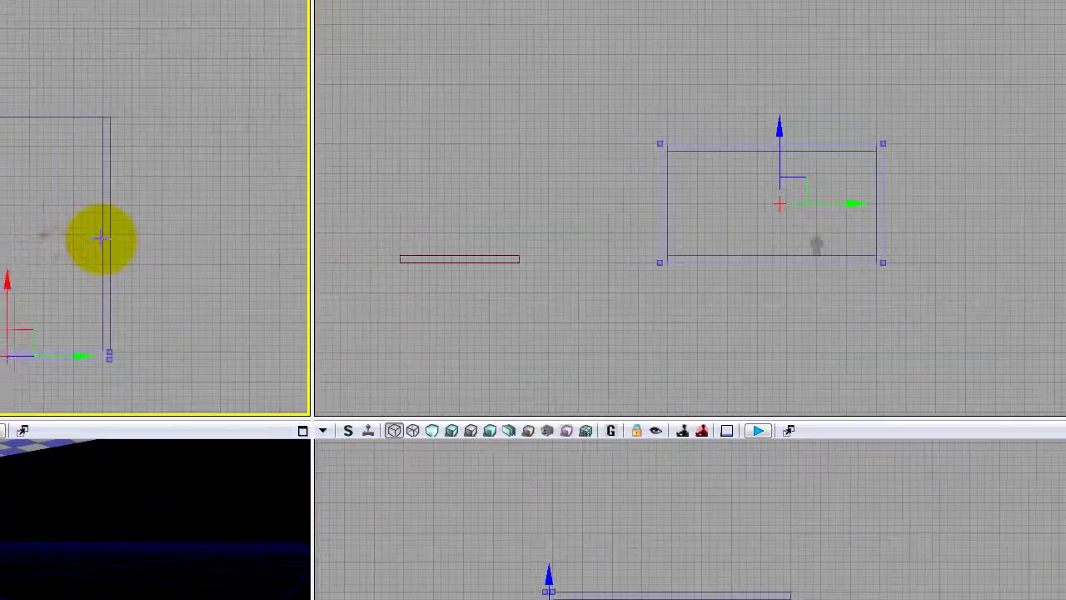
pyautogui.click(299, 1)
pyautogui.moveTo(265, 306); pyautogui.dragTo(273, 329)
pyautogui.scroll(3, 169, 222)
pyautogui.moveTo(273, 329)
pyautogui.mouseDown(button='right')
pyautogui.moveTo(159, 253)
pyautogui.moveTo(137, 297)
pyautogui.mouseUp(button='right')
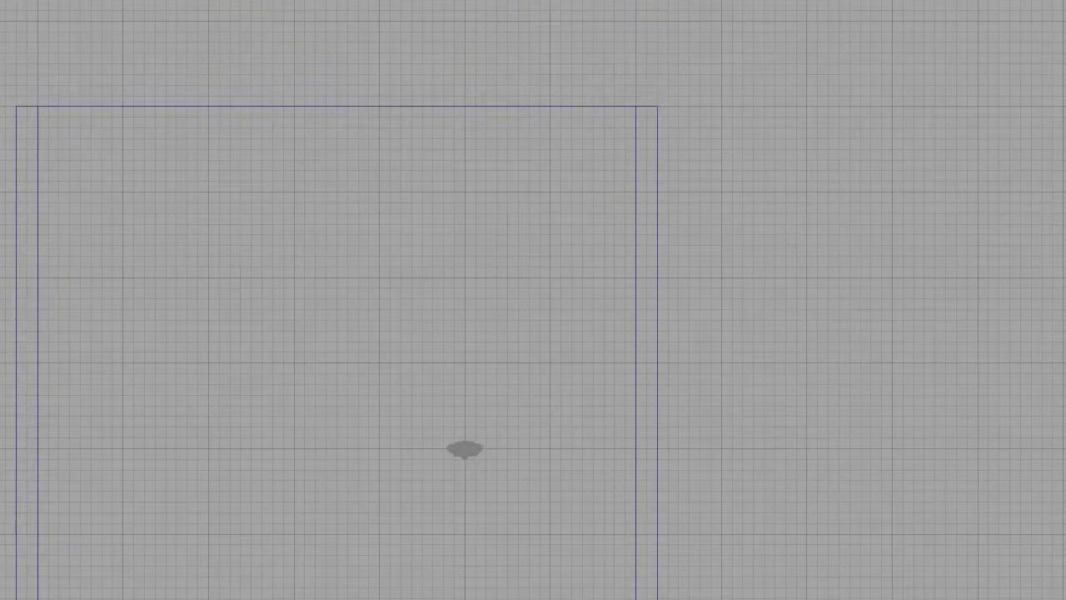
pyautogui.moveTo(356, 595); pyautogui.dragTo(379, 54)
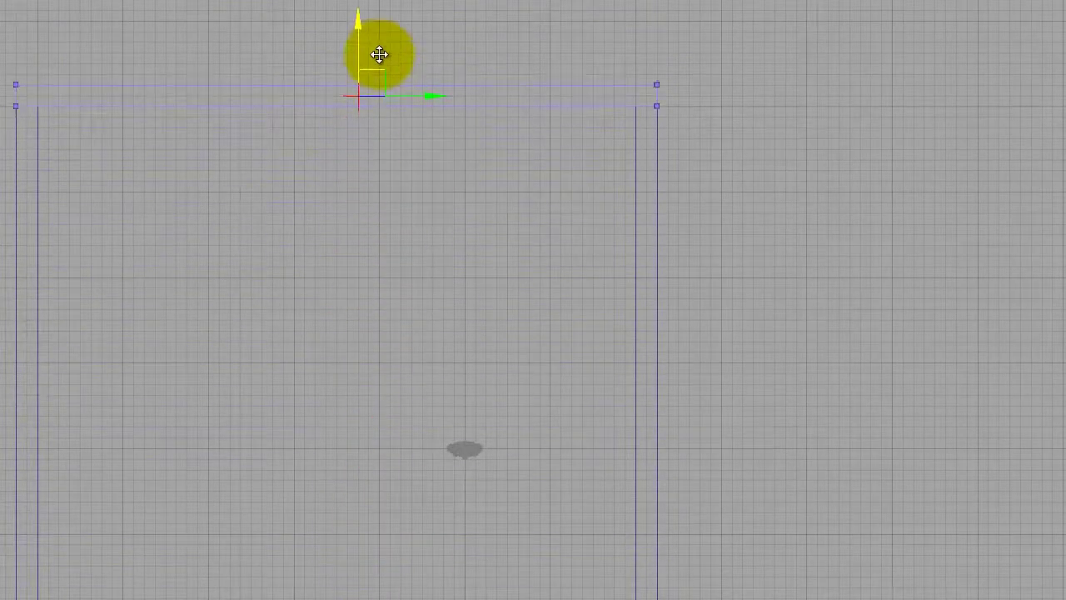
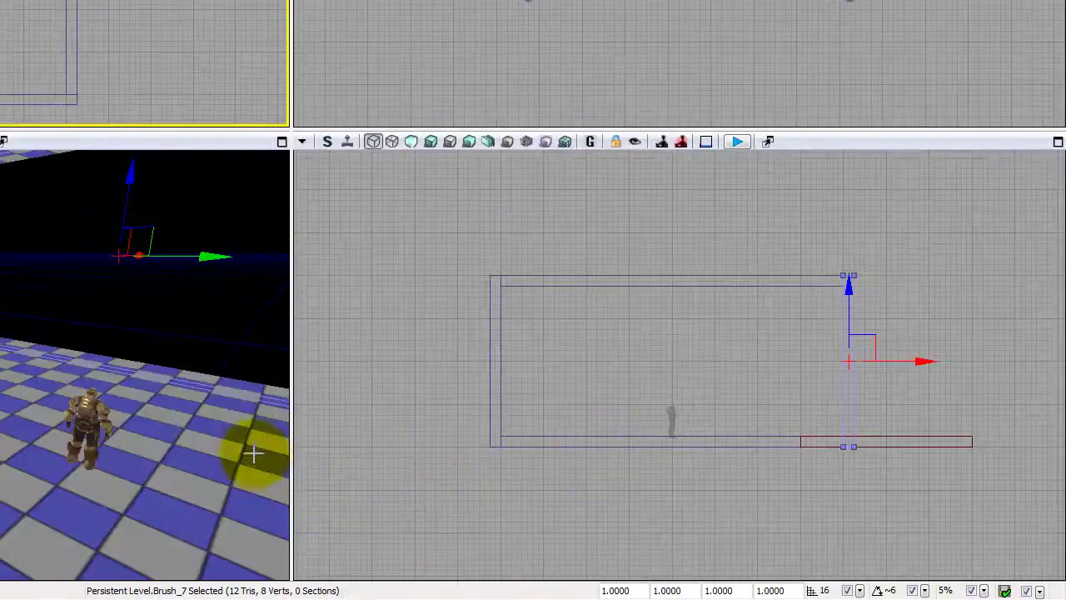
# Step: Select the character mesh and move it along the X axis until it stands just inside the new wall
pyautogui.moveTo(589, 347); pyautogui.dragTo(561, 290, button='right')
pyautogui.scroll(3, 400, 334)
pyautogui.scroll(2, 398, 360)
pyautogui.click(338, 407)
pyautogui.click(616, 383)
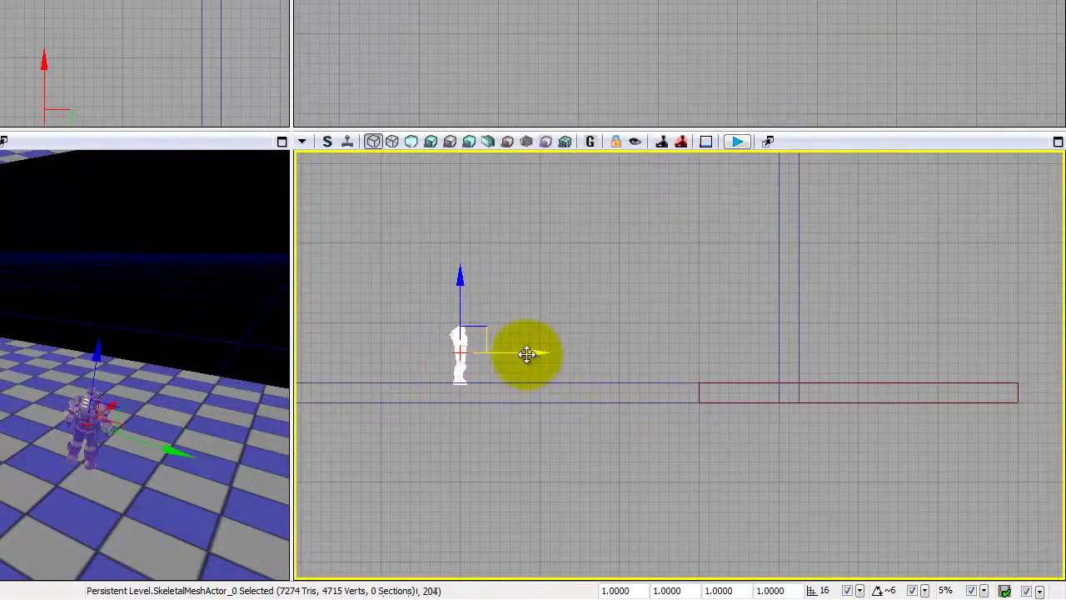
pyautogui.moveTo(527, 354); pyautogui.dragTo(793, 354)
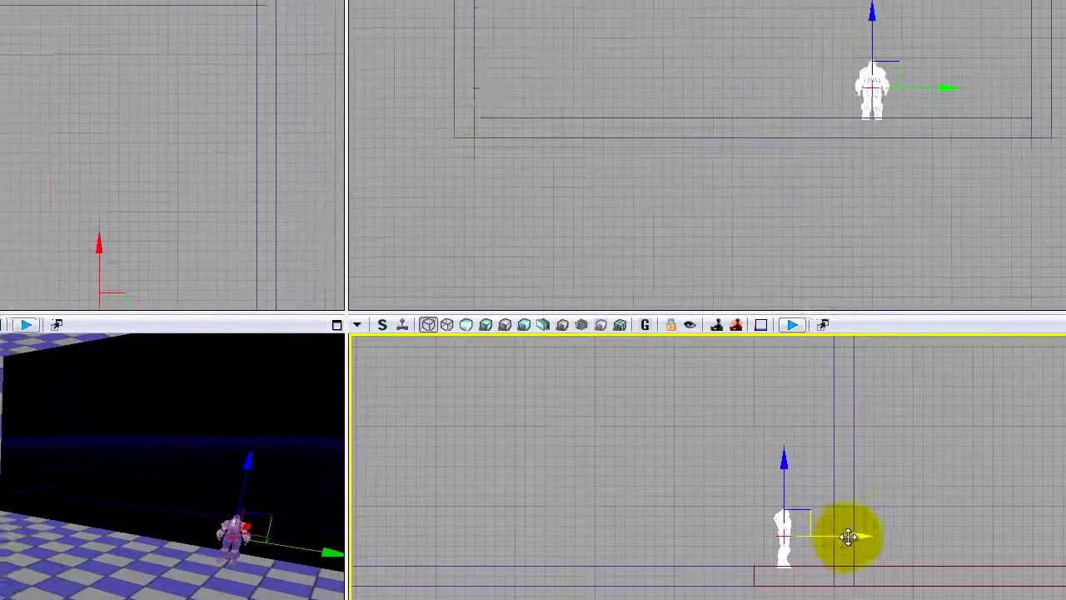
pyautogui.moveTo(848, 536); pyautogui.dragTo(857, 536)
# Step: Slide the character along the Y axis, away from the corner and towards the middle of the new wall
pyautogui.moveTo(138, 183); pyautogui.dragTo(79, 125, button='right')
pyautogui.scroll(-6, 20, 0)
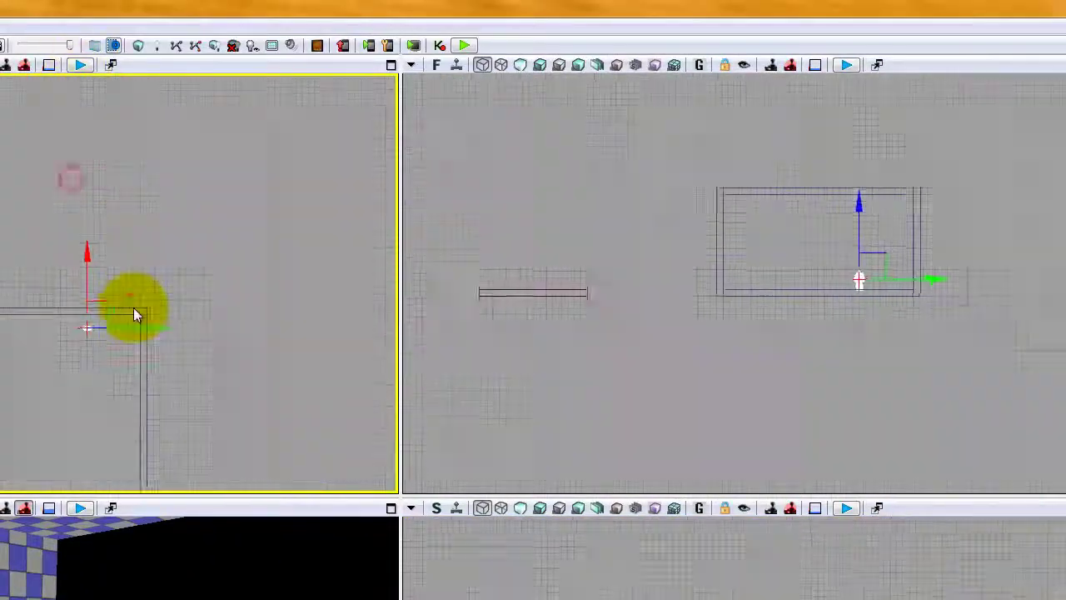
pyautogui.scroll(5, 133, 307)
pyautogui.moveTo(216, 373); pyautogui.dragTo(163, 382)
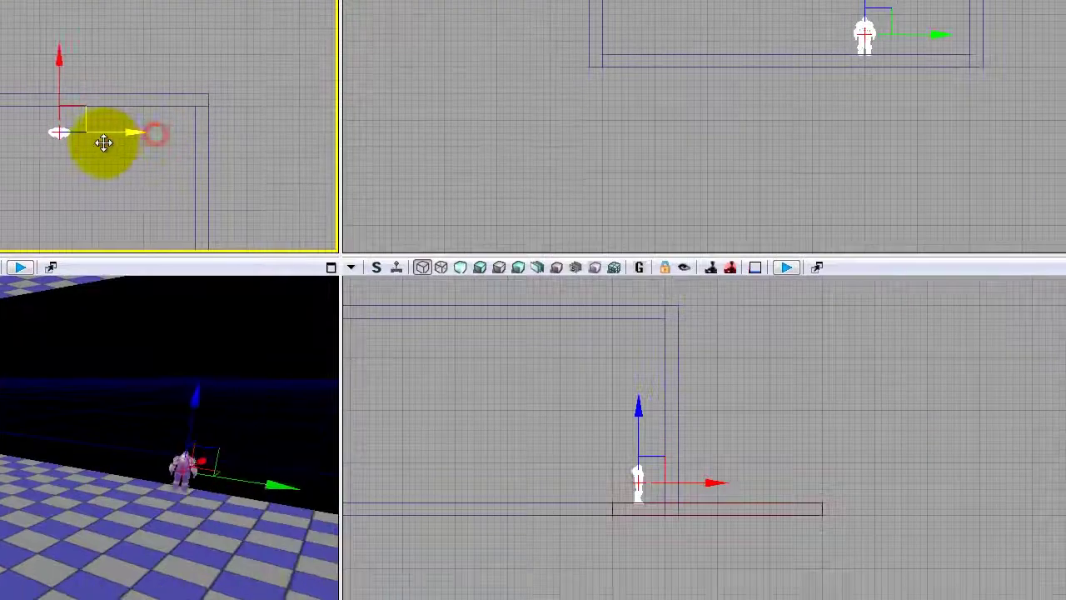
pyautogui.moveTo(104, 143); pyautogui.dragTo(60, 145)
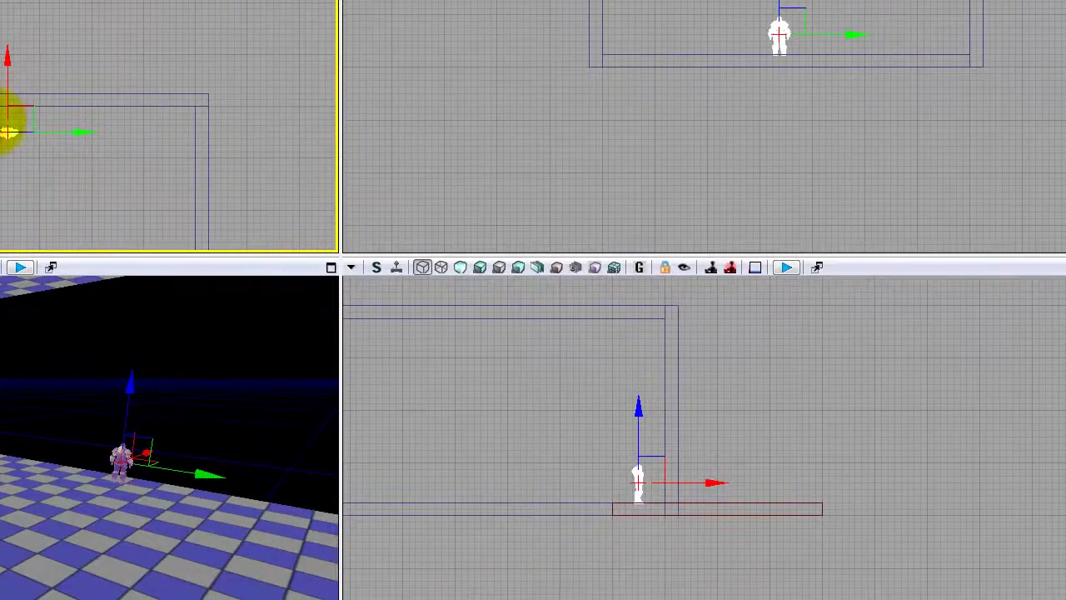
# Step: Select the new wall brush in the top view and switch to geometry editing mode
pyautogui.moveTo(55, 184); pyautogui.dragTo(83, 122, button='right')
pyautogui.moveTo(83, 122); pyautogui.dragTo(62, 238)
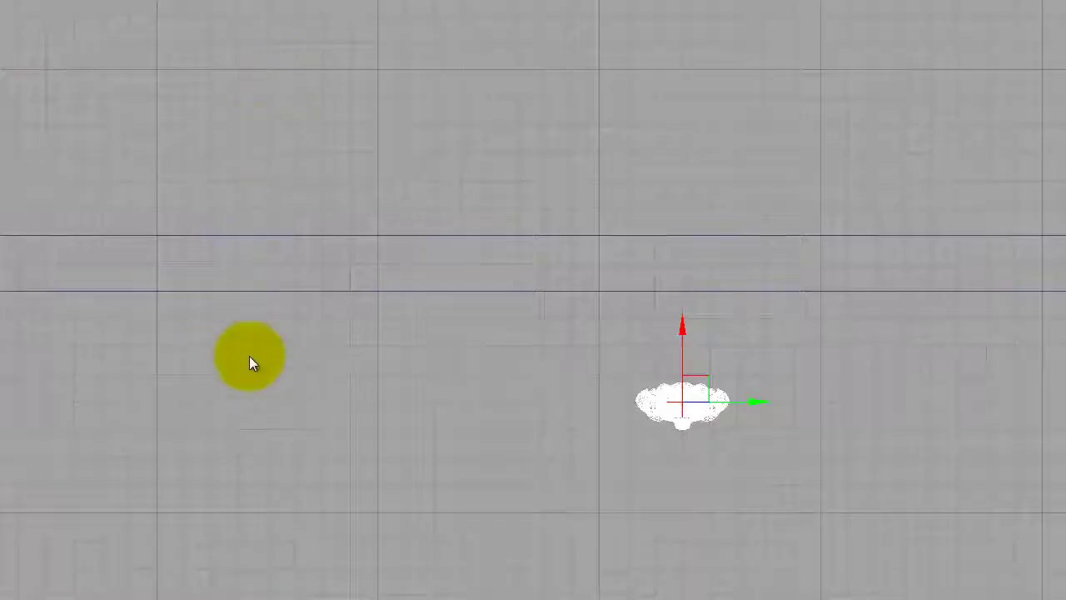
pyautogui.click(255, 289)
pyautogui.moveTo(425, 430); pyautogui.dragTo(369, 448, button='middle')
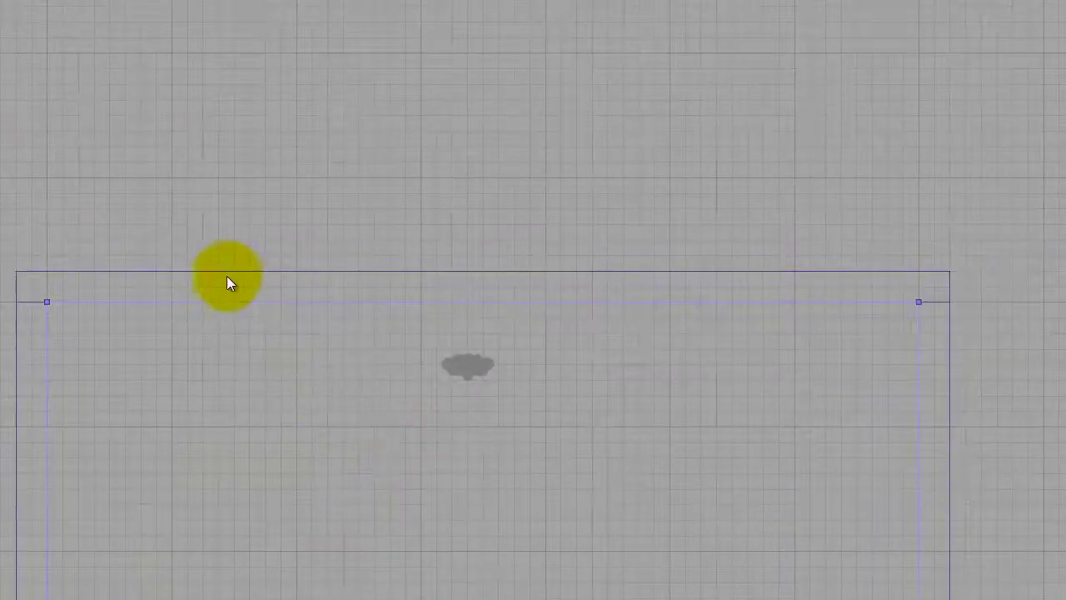
pyautogui.click(209, 268)
pyautogui.moveTo(302, 378); pyautogui.dragTo(90, 297, button='middle')
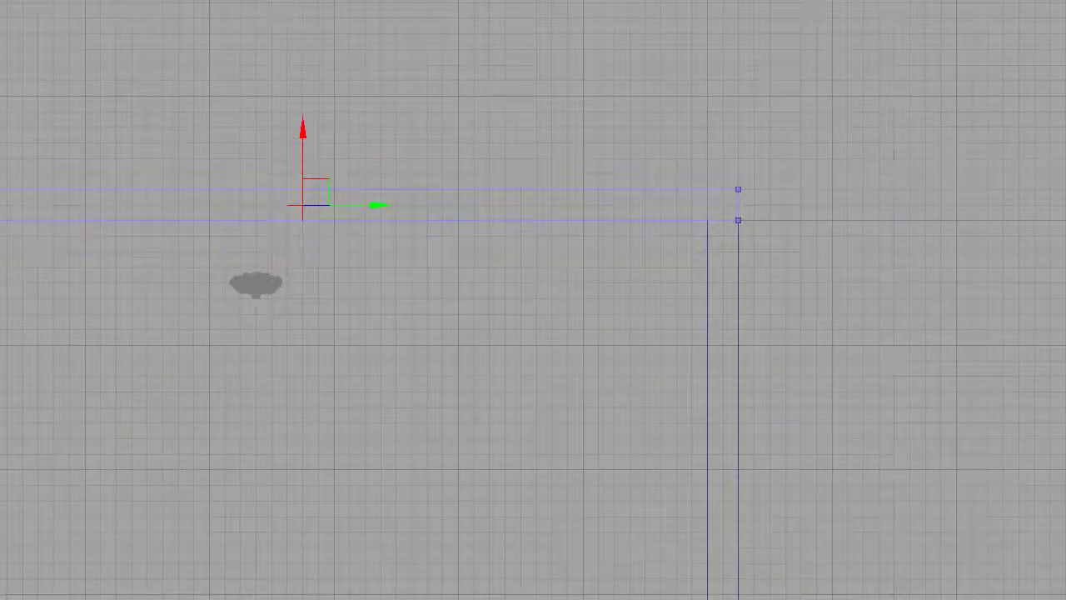
pyautogui.hotkey('shift', '2')
# Step: Select the vertices at the wall's right end and move them inward along Y so the wall ends just left of the character
pyautogui.moveTo(522, 342)
pyautogui.mouseDown()
pyautogui.moveTo(506, 401)
pyautogui.moveTo(520, 331)
pyautogui.mouseUp()
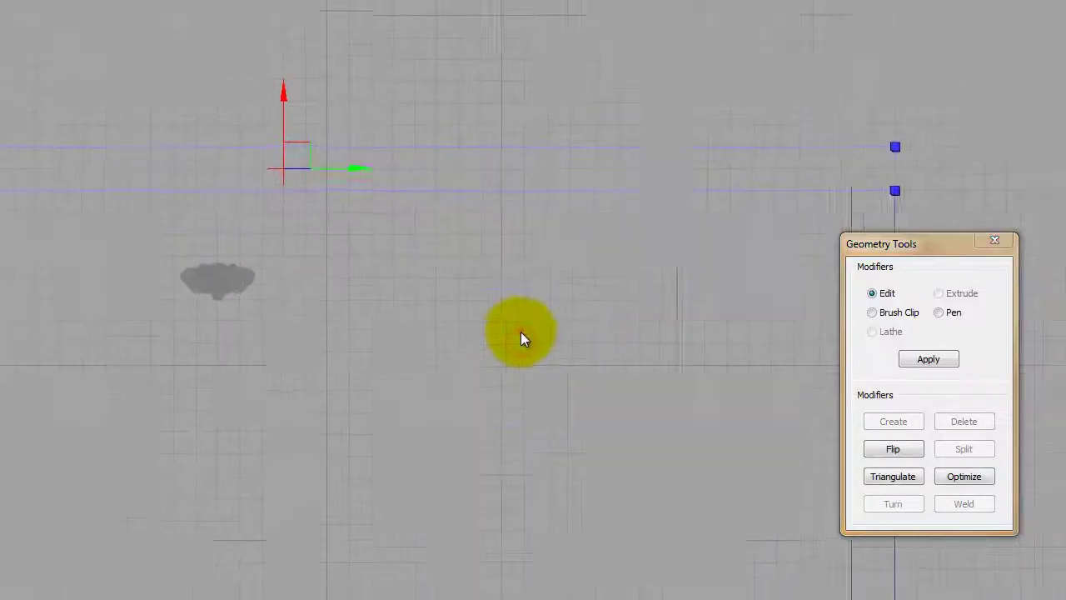
pyautogui.scroll(-2, 521, 337)
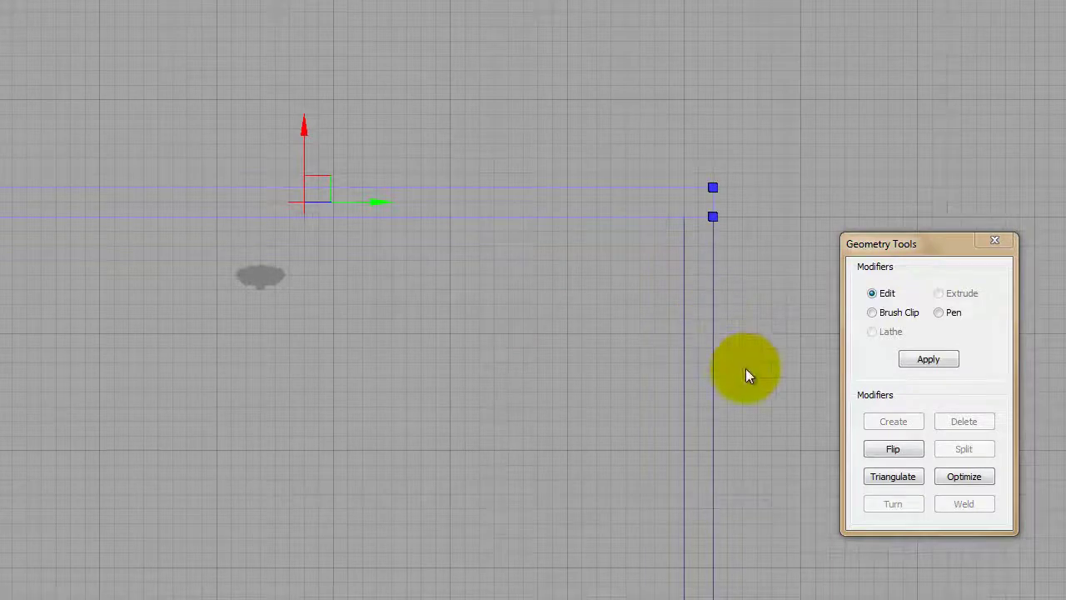
pyautogui.moveTo(697, 110)
pyautogui.mouseDown()
pyautogui.moveTo(778, 166)
pyautogui.moveTo(813, 247)
pyautogui.mouseUp()
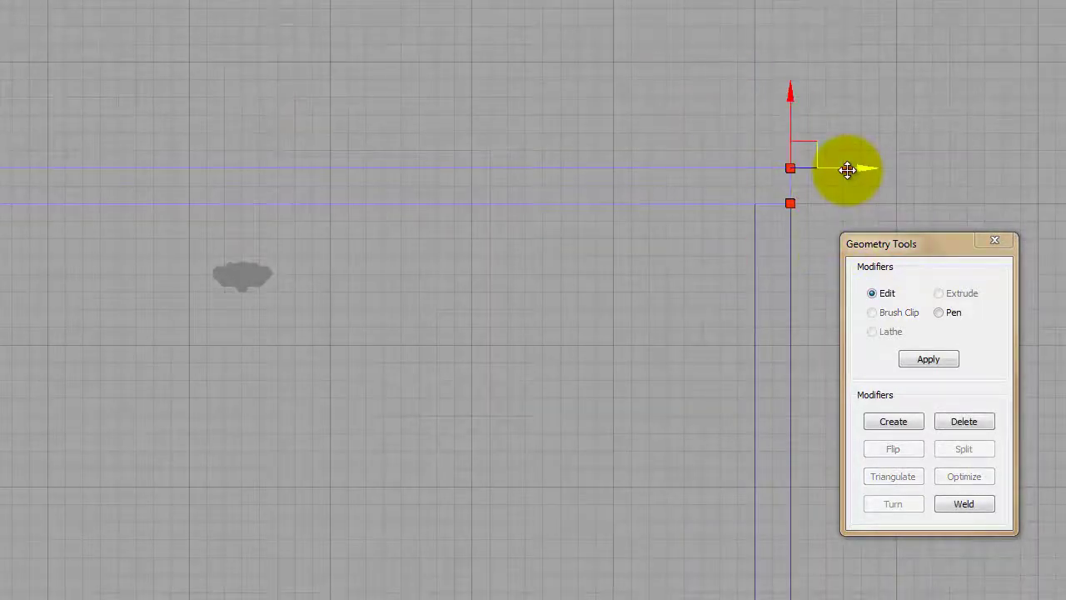
pyautogui.moveTo(847, 170); pyautogui.dragTo(260, 151)
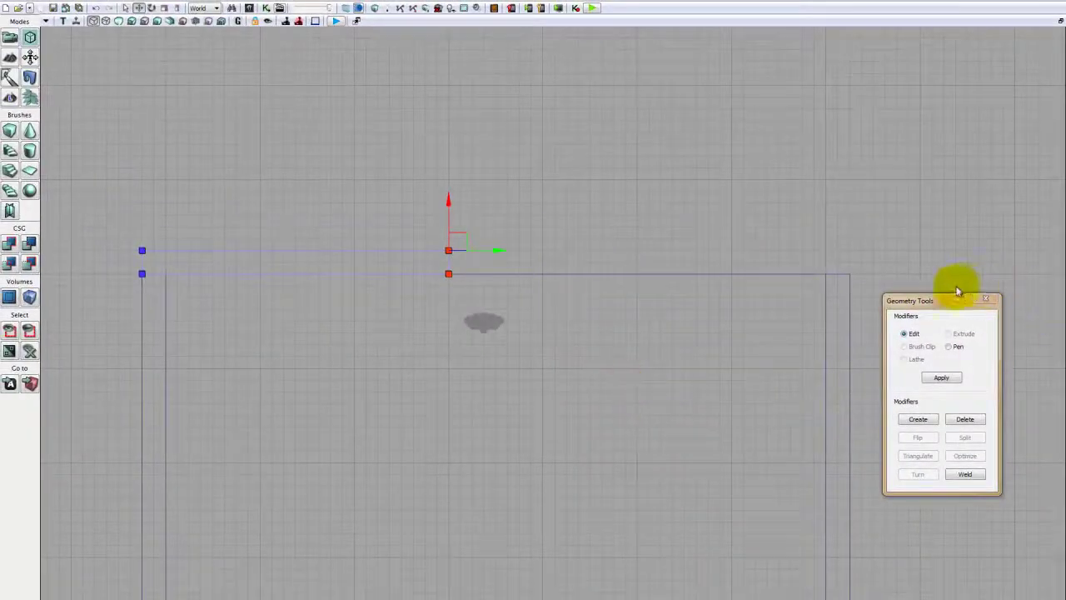
# Step: Move the selected end vertices of the new wall further inward along Y, leaving a wider gap beside the character
pyautogui.click(1060, 21)
pyautogui.moveTo(400, 504); pyautogui.dragTo(400, 455, button='right')
pyautogui.moveTo(399, 457); pyautogui.dragTo(454, 374)
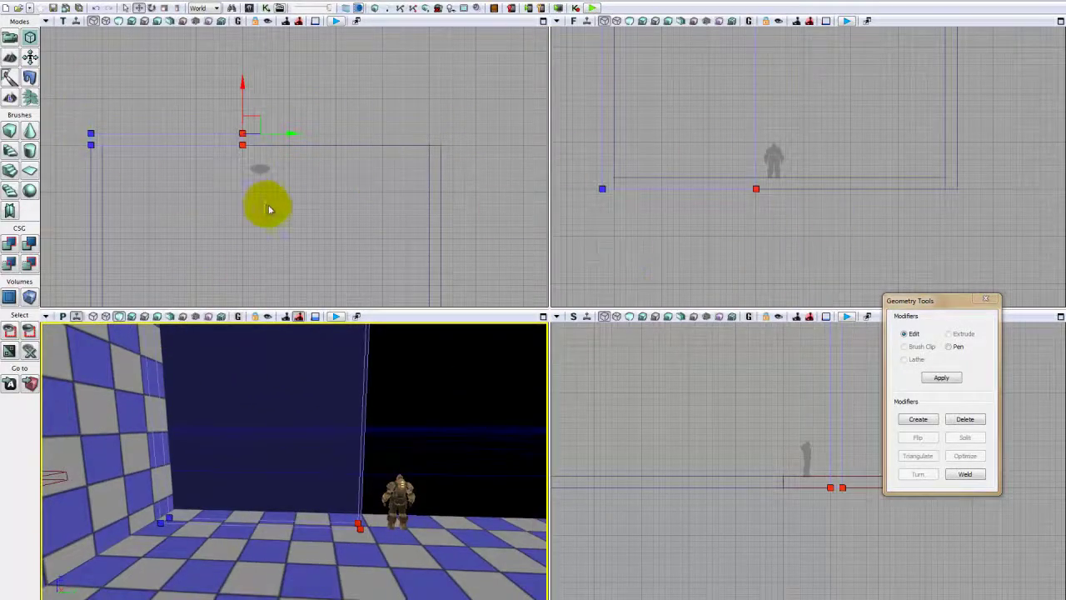
pyautogui.scroll(3, 292, 233)
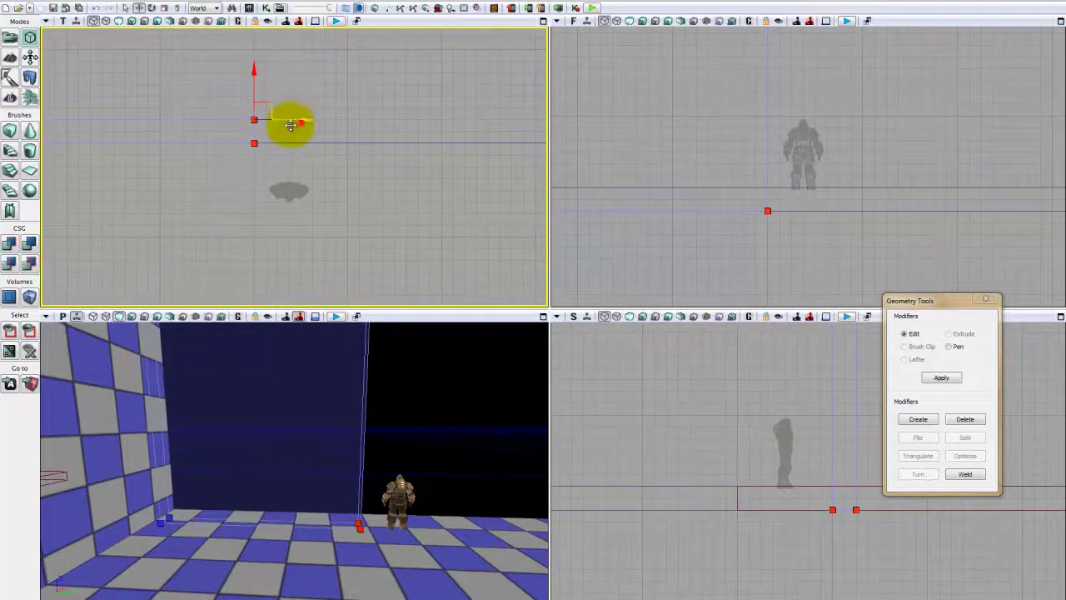
pyautogui.moveTo(290, 125); pyautogui.dragTo(250, 124)
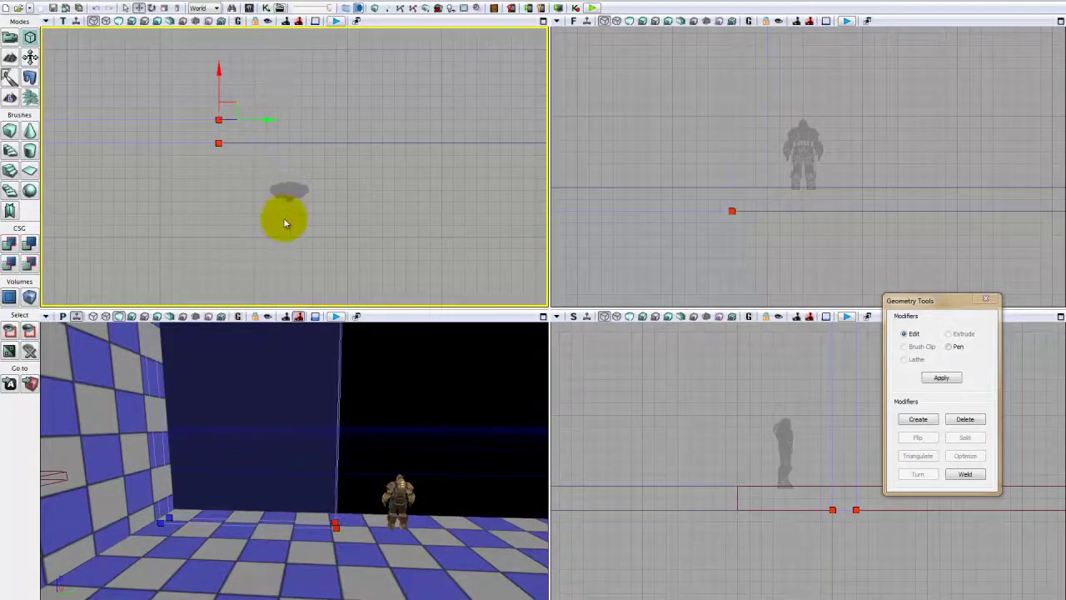
pyautogui.scroll(-2, 345, 261)
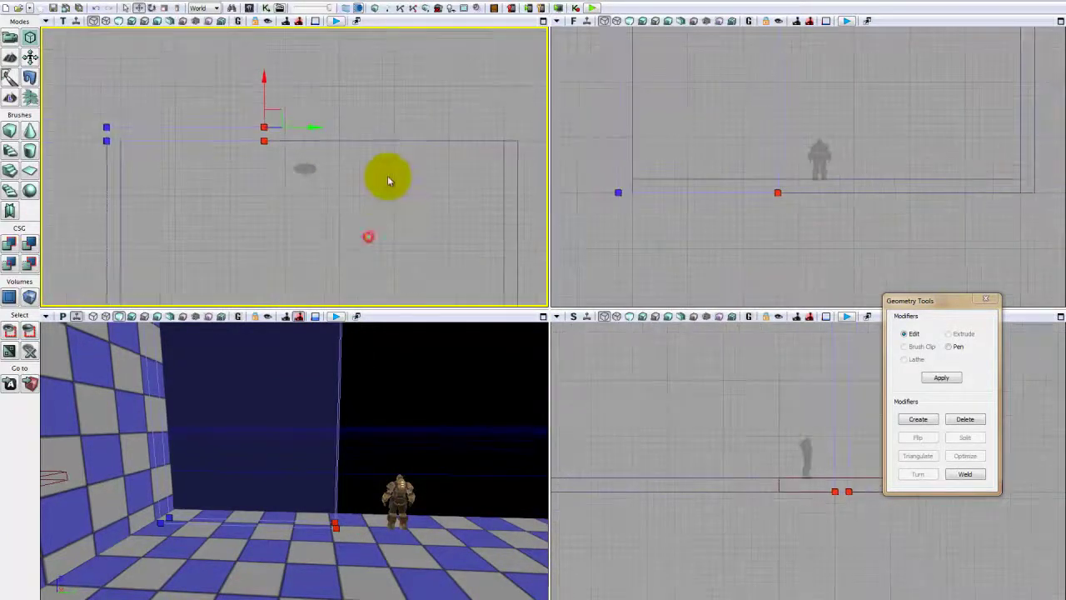
# Step: Leave geometry editing mode and select the shortened wall brush in the top view
pyautogui.click(10, 38)
pyautogui.click(247, 231)
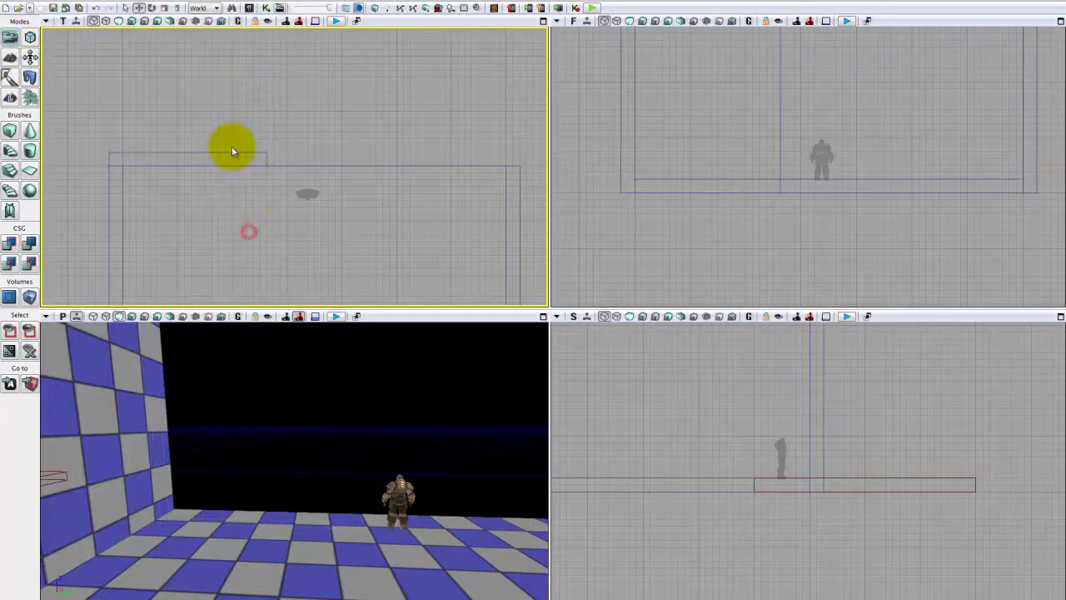
pyautogui.click(232, 153)
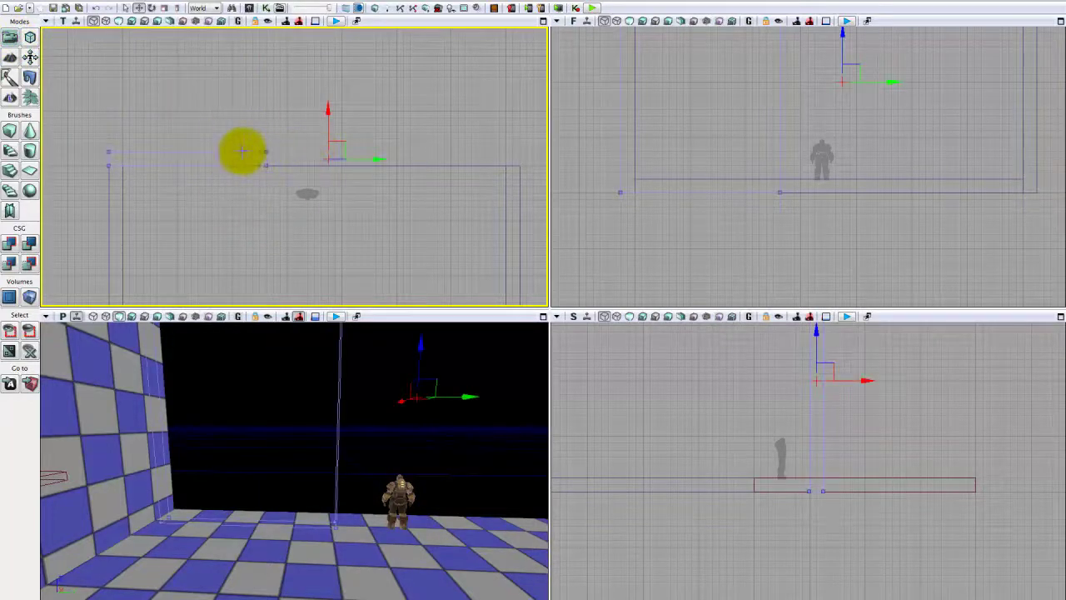
# Step: Place the wall brush's pivot on the outer corner vertex of its shortened end and save the pivot to PrePivot
pyautogui.click(543, 21)
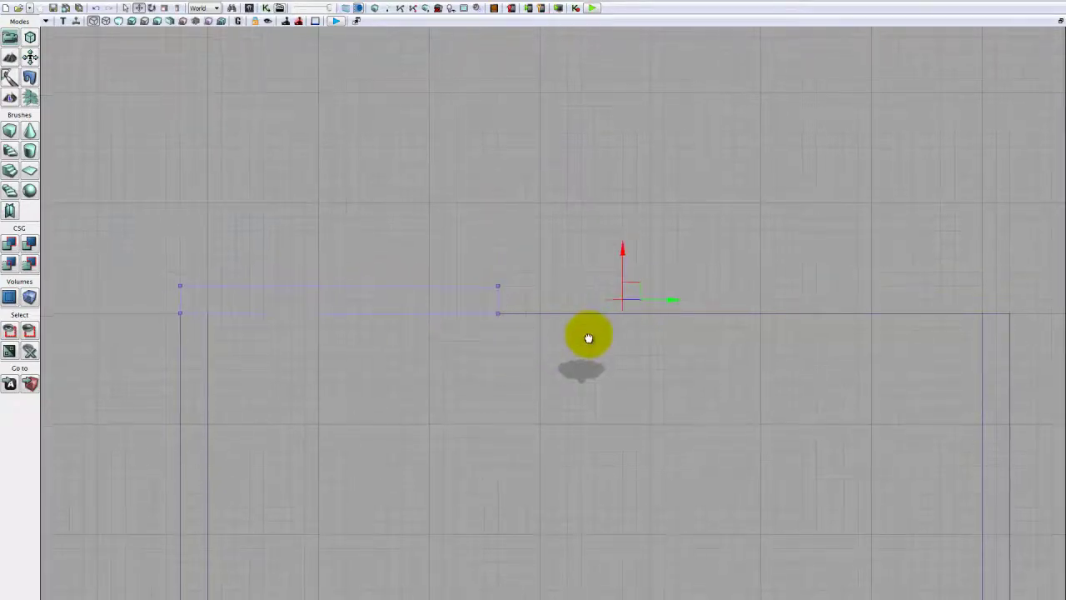
pyautogui.scroll(2, 584, 338)
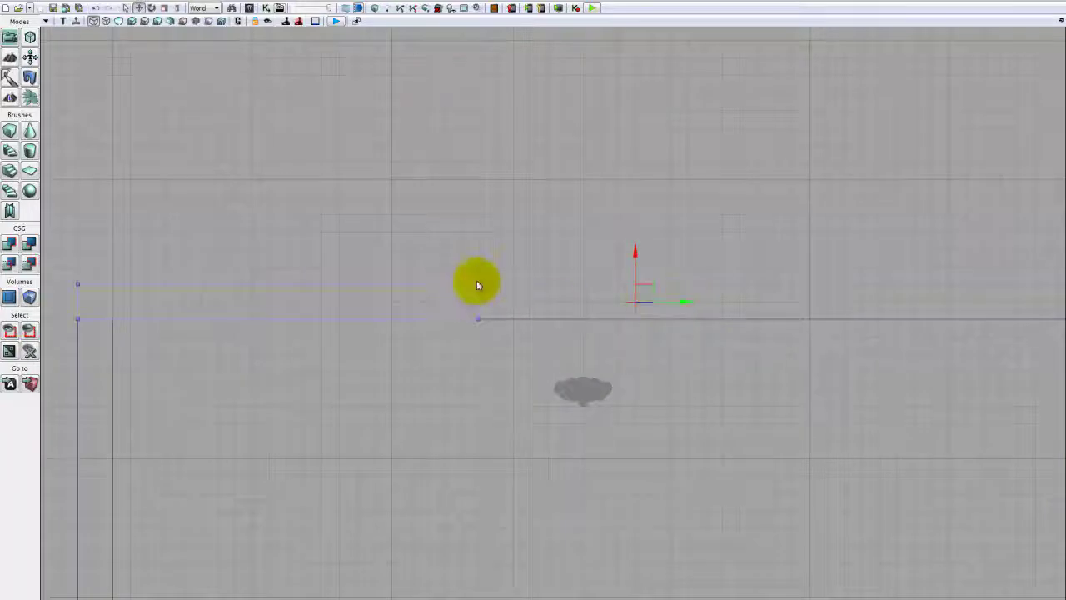
pyautogui.scroll(3, 605, 299)
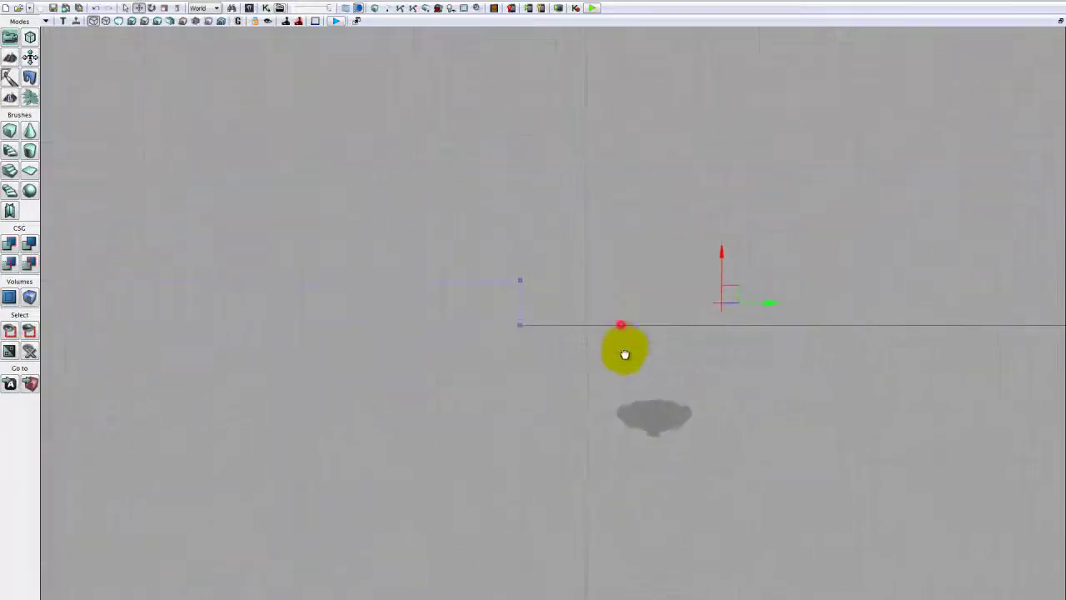
pyautogui.moveTo(624, 333); pyautogui.dragTo(634, 346, button='right')
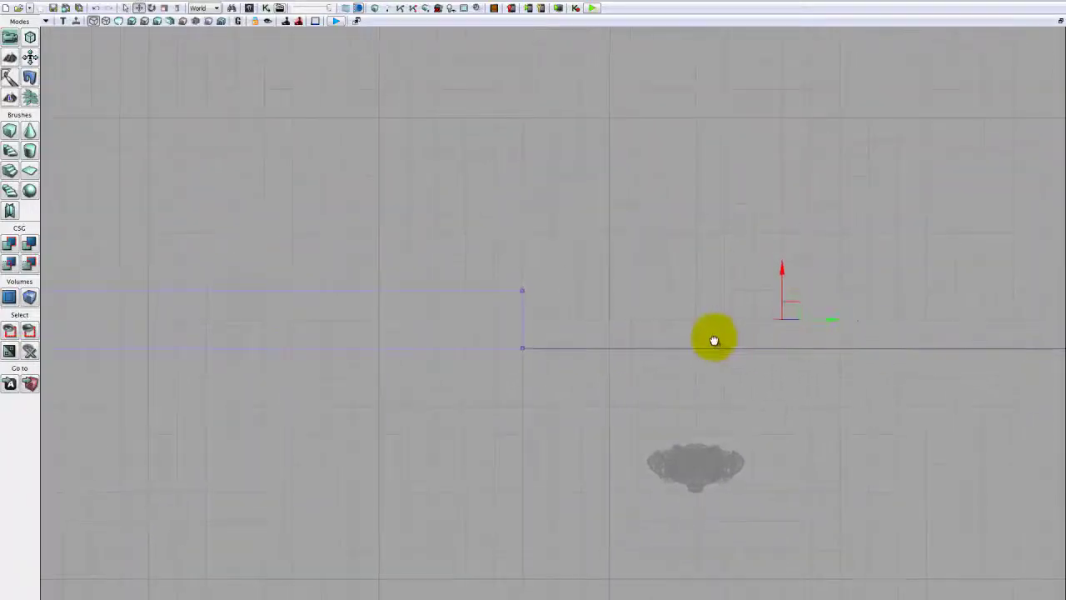
pyautogui.scroll(1, 716, 345)
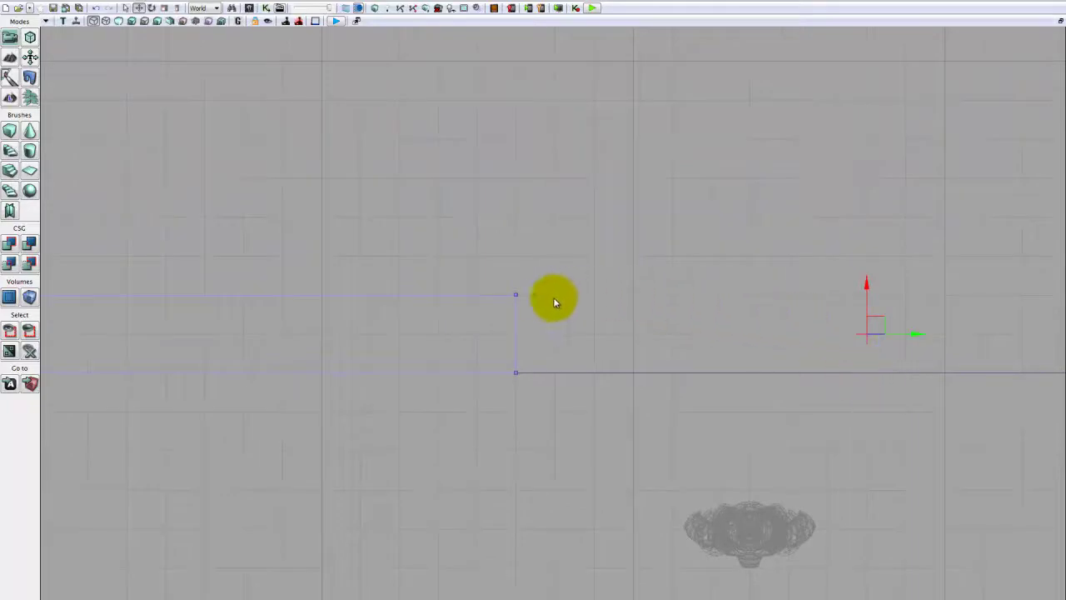
pyautogui.click(518, 297)
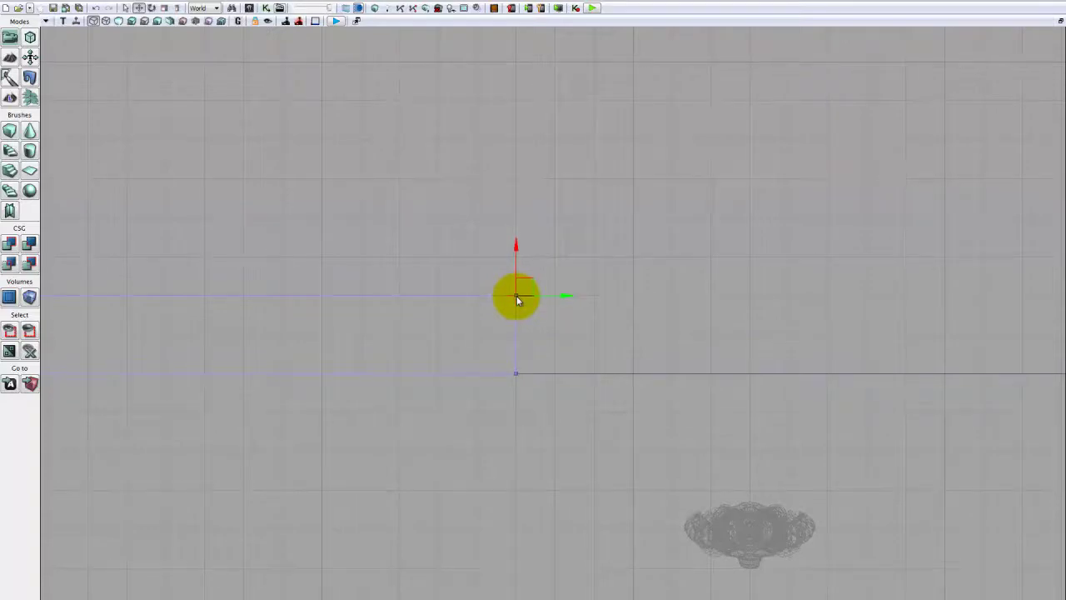
pyautogui.rightClick(510, 300)
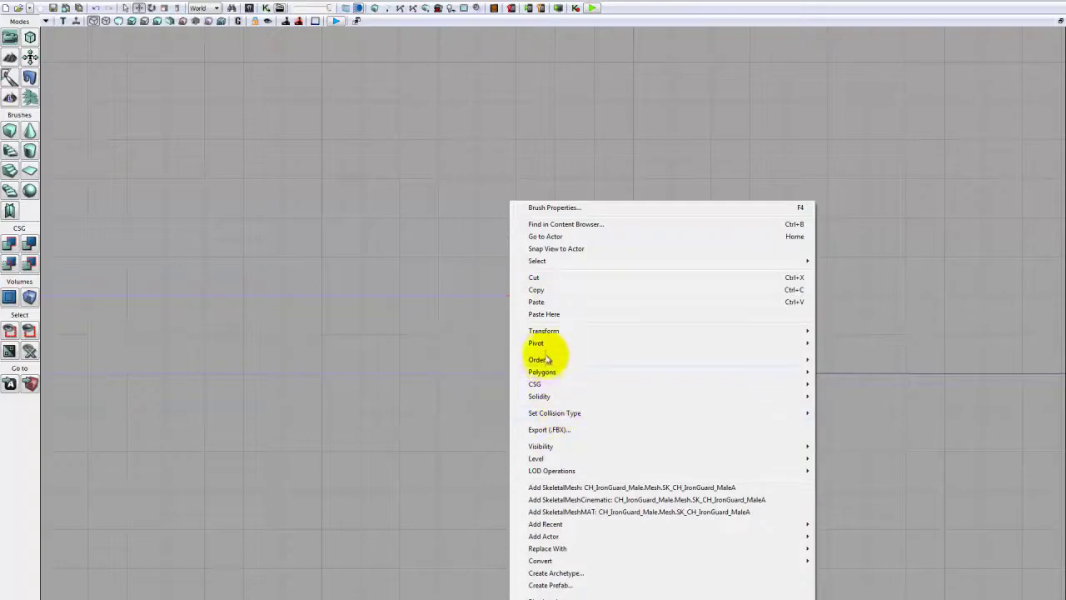
pyautogui.moveTo(546, 349)
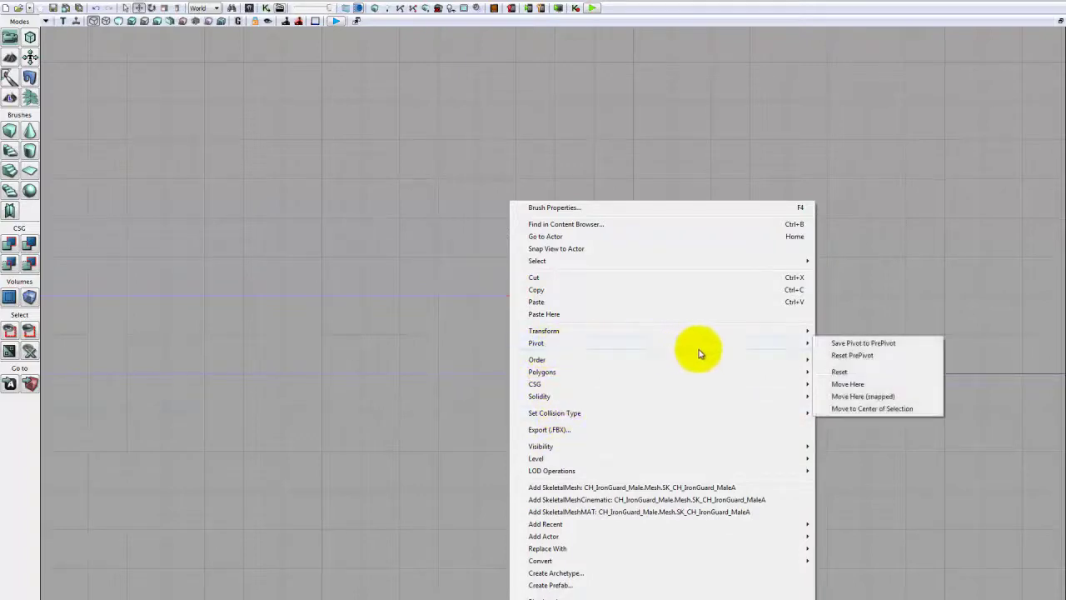
pyautogui.click(861, 344)
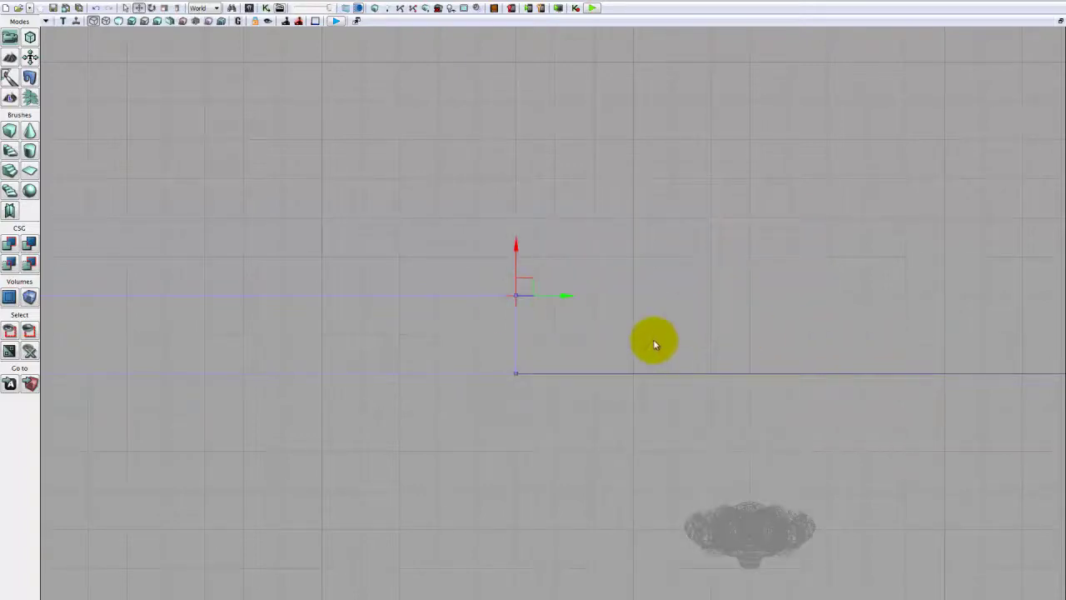
# Step: Deselect and reselect the shortened wall brush to check its saved pivot
pyautogui.click(595, 342)
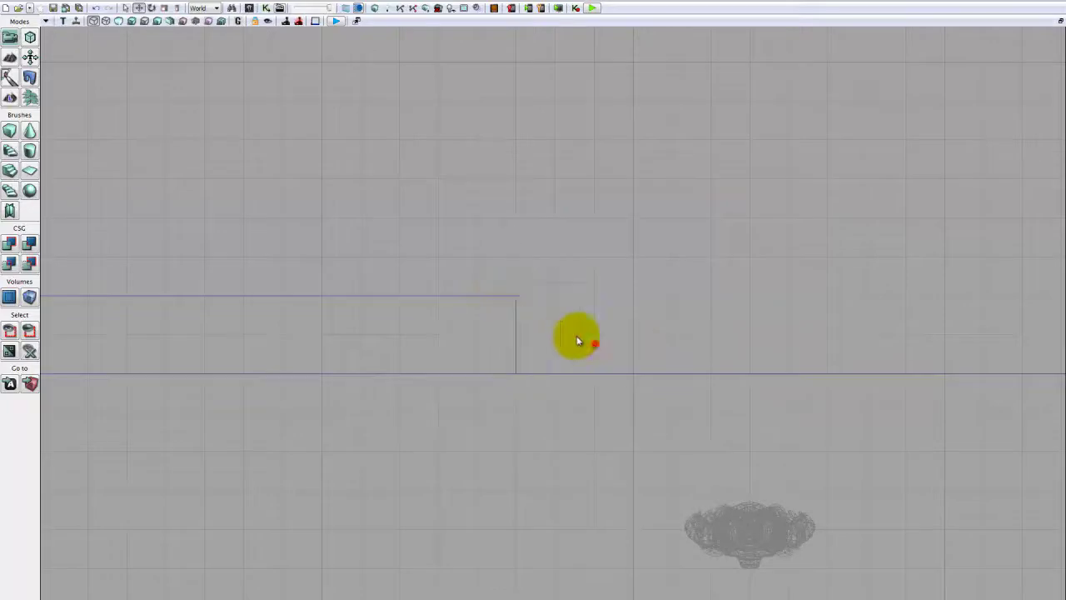
pyautogui.click(506, 297)
pyautogui.moveTo(593, 341)
pyautogui.mouseDown()
pyautogui.moveTo(590, 290)
pyautogui.moveTo(622, 170)
pyautogui.moveTo(616, 221)
pyautogui.moveTo(545, 348)
pyautogui.moveTo(500, 345)
pyautogui.mouseUp()
pyautogui.moveTo(506, 380); pyautogui.dragTo(471, 358)
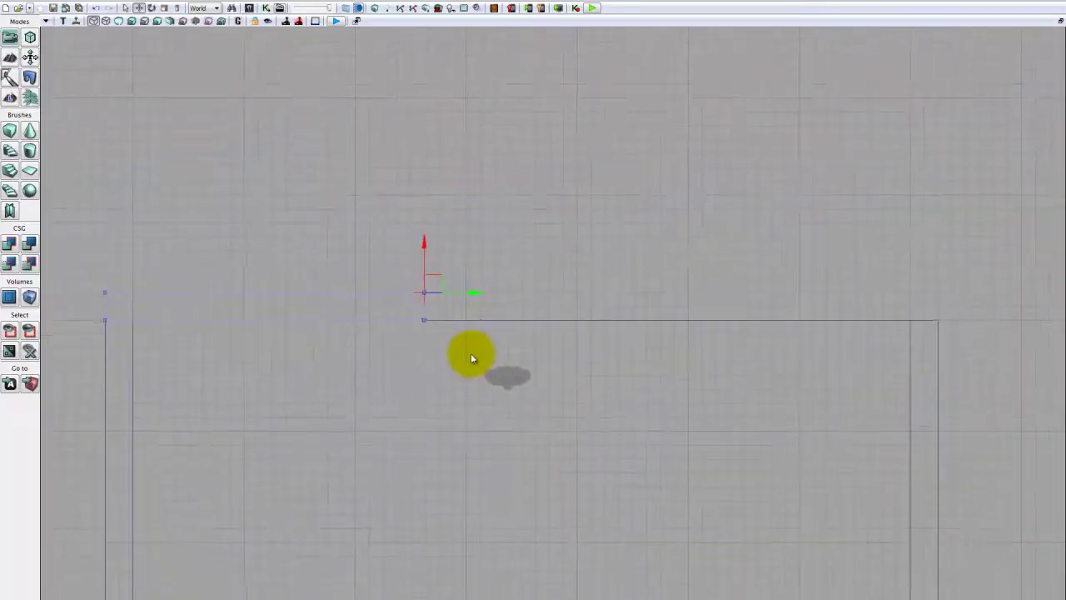
# Step: Rebuild the level geometry, close the map check report and view the shortened wall in perspective
pyautogui.click(1061, 20)
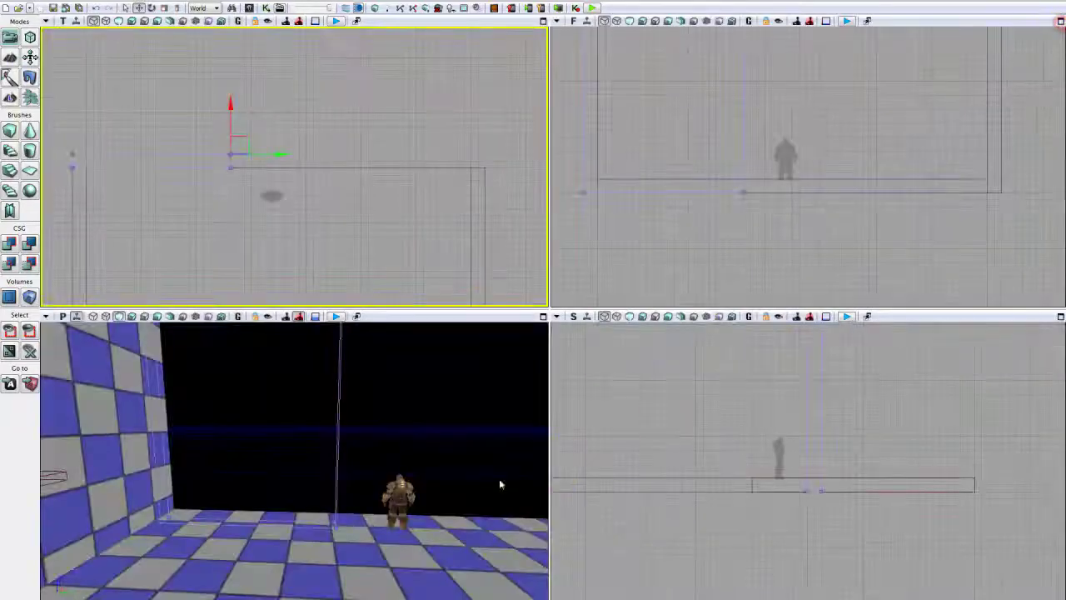
pyautogui.moveTo(387, 407); pyautogui.dragTo(387, 462, button='right')
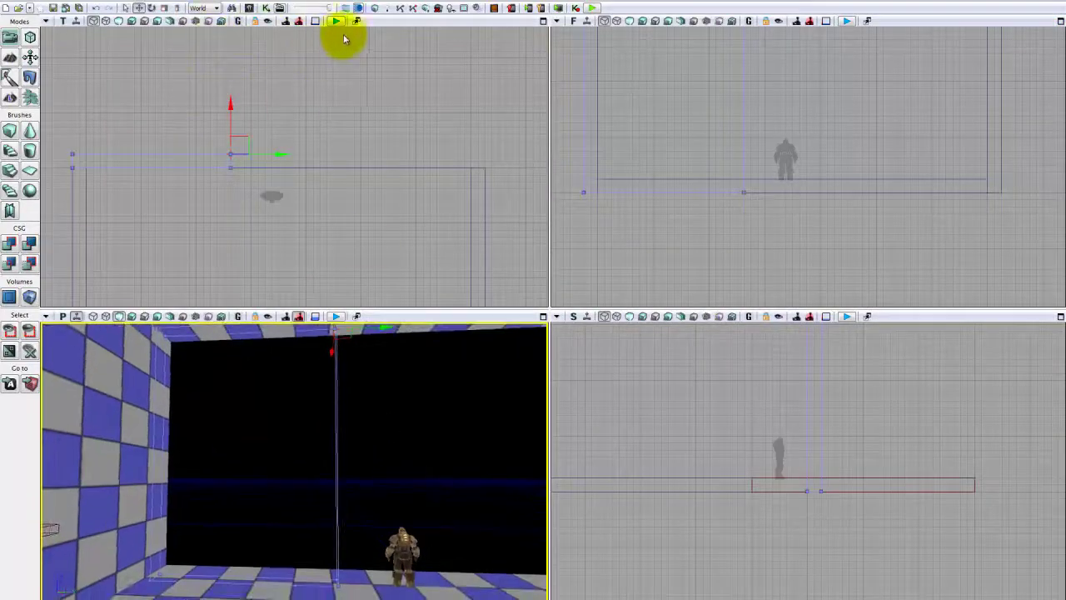
pyautogui.click(374, 8)
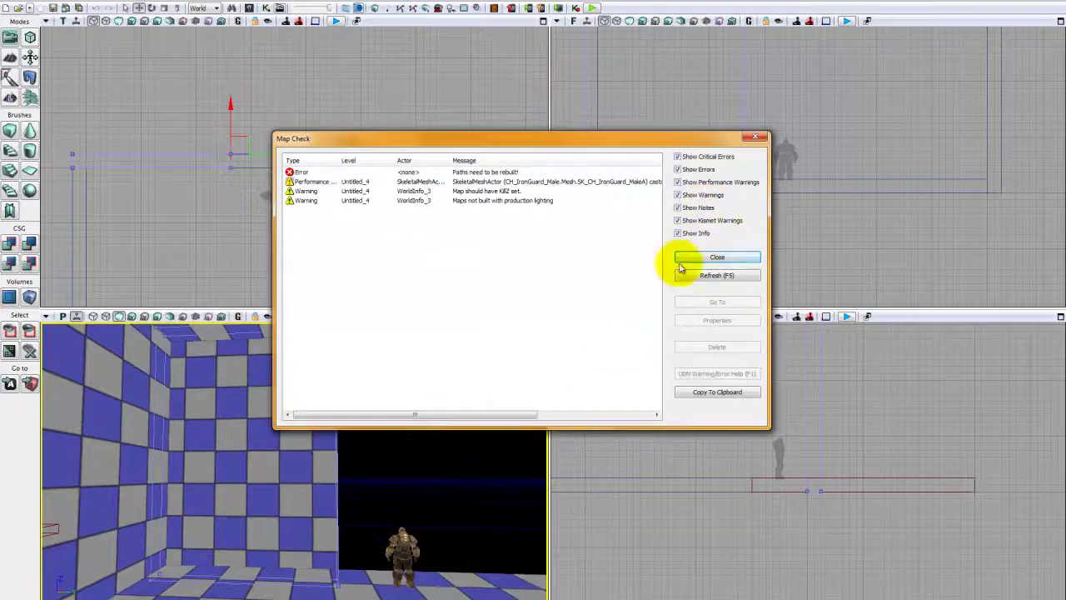
pyautogui.click(691, 259)
pyautogui.moveTo(499, 454); pyautogui.dragTo(508, 489)
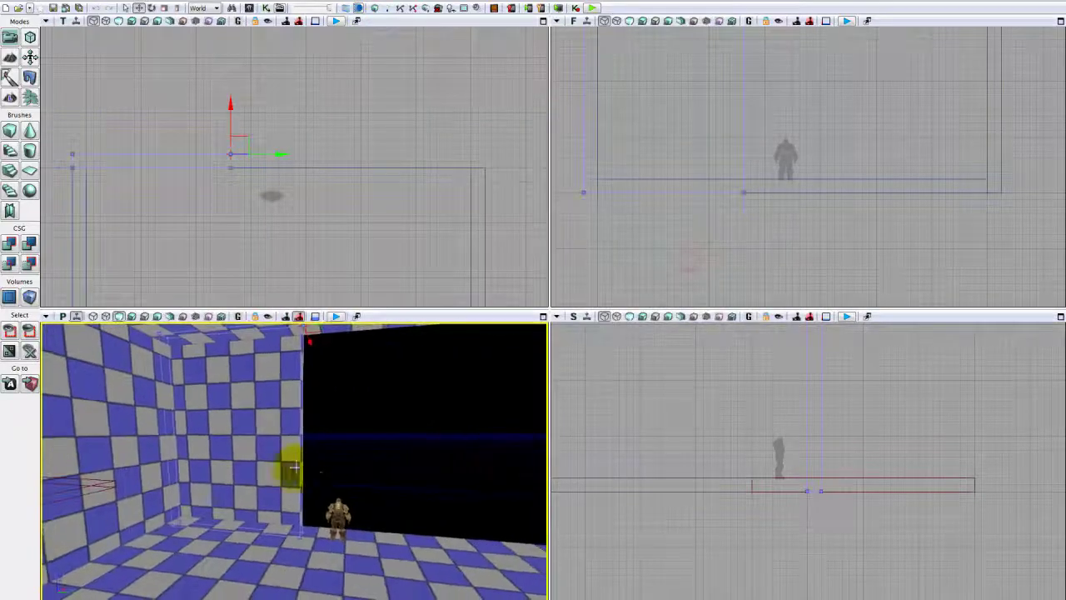
# Step: Duplicate the shortened wall along Y in the top view, aligning the copy's end with the room's opposite corner
pyautogui.click(543, 20)
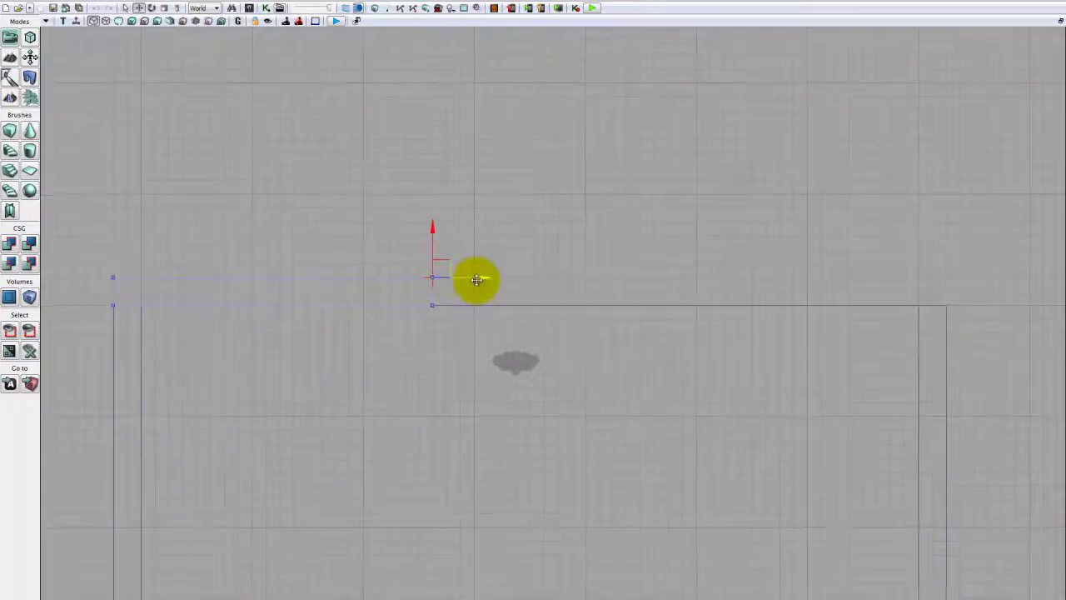
pyautogui.moveTo(476, 280)
pyautogui.mouseDown()
pyautogui.moveTo(883, 300)
pyautogui.moveTo(953, 300)
pyautogui.moveTo(989, 280)
pyautogui.mouseUp()
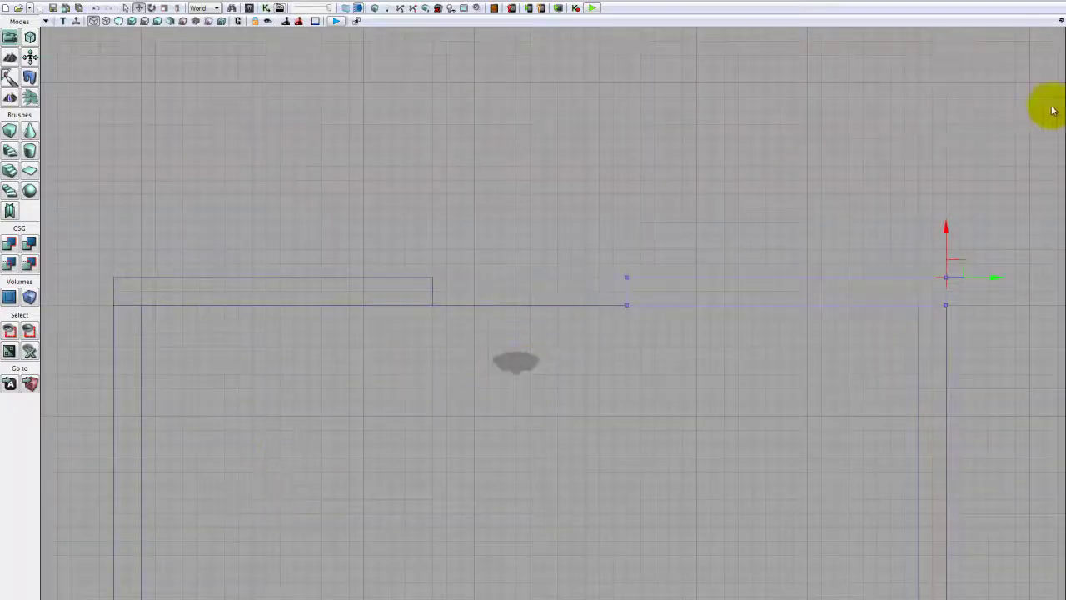
pyautogui.click(1059, 20)
# Step: Rebuild the geometry with the second wall piece, close the map check report and examine the opening from inside the room
pyautogui.moveTo(492, 393); pyautogui.dragTo(534, 366, button='right')
pyautogui.click(543, 316)
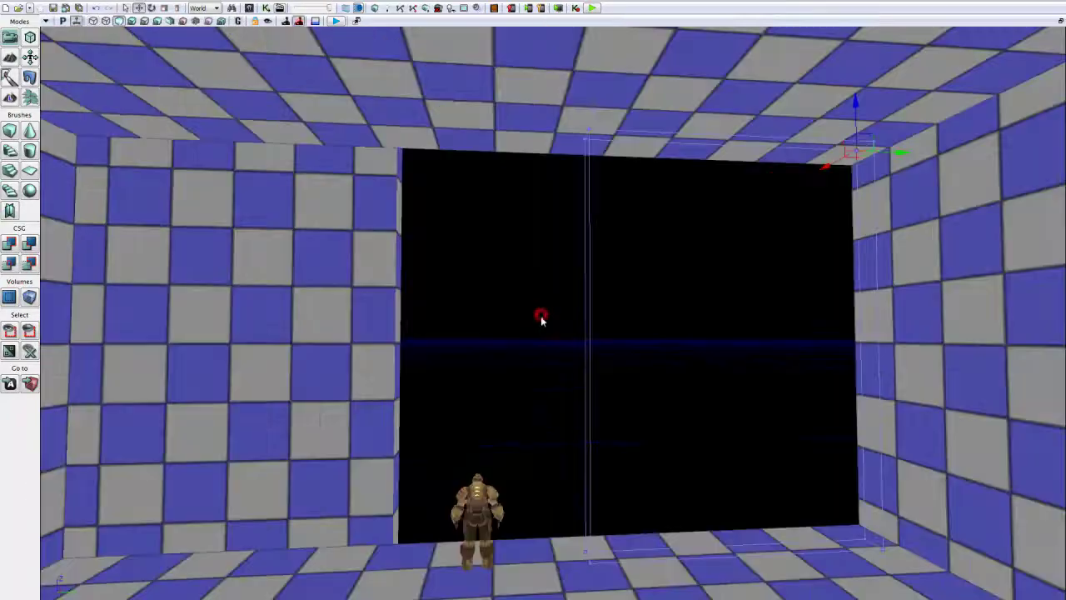
pyautogui.click(375, 8)
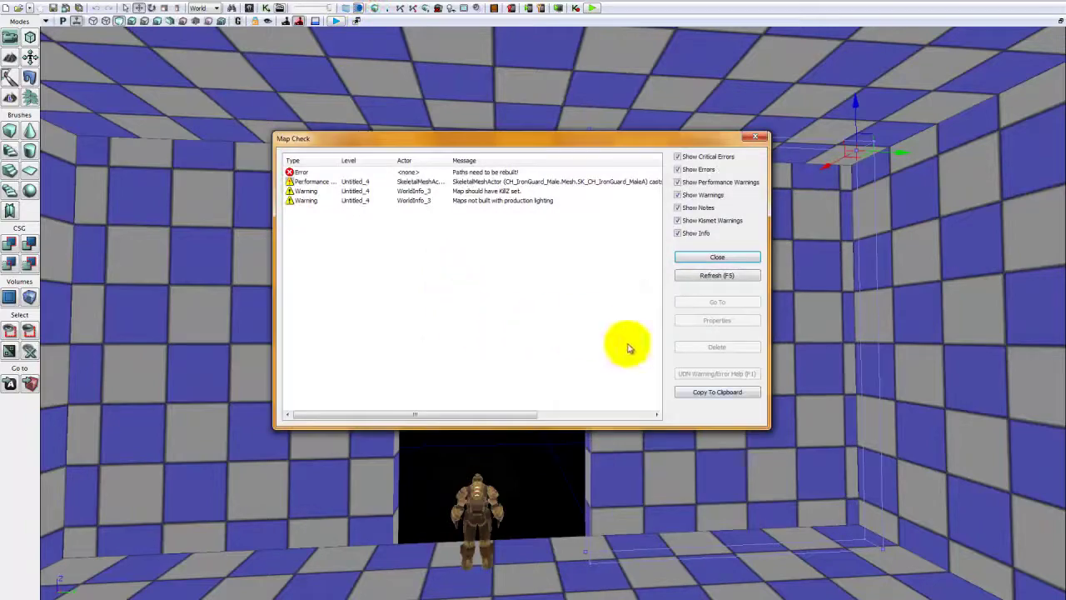
pyautogui.click(712, 260)
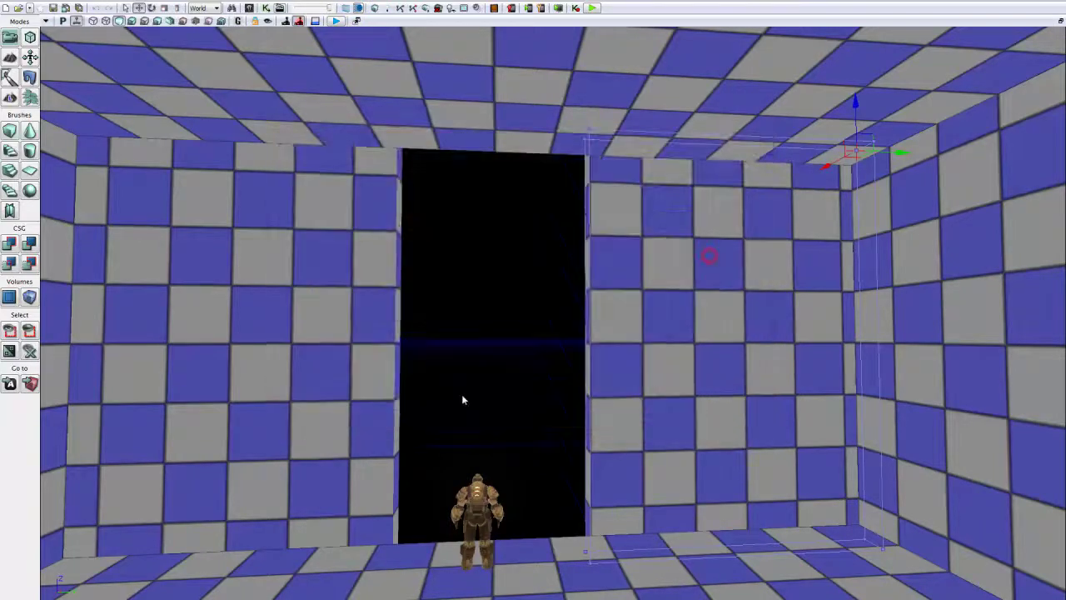
pyautogui.moveTo(462, 394); pyautogui.dragTo(474, 434)
pyautogui.moveTo(702, 279); pyautogui.dragTo(668, 319, button='right')
pyautogui.moveTo(669, 319); pyautogui.dragTo(703, 342)
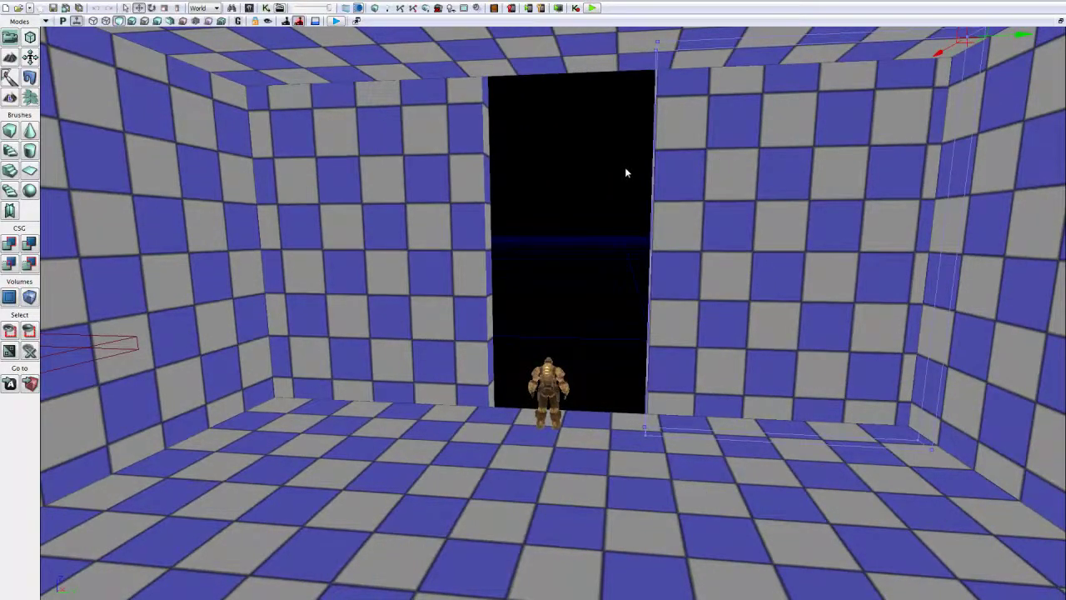
# Step: Duplicate the second wall piece back along Y in the top view so the copy starts at the first piece's inner end
pyautogui.click(1059, 21)
pyautogui.scroll(3, 385, 208)
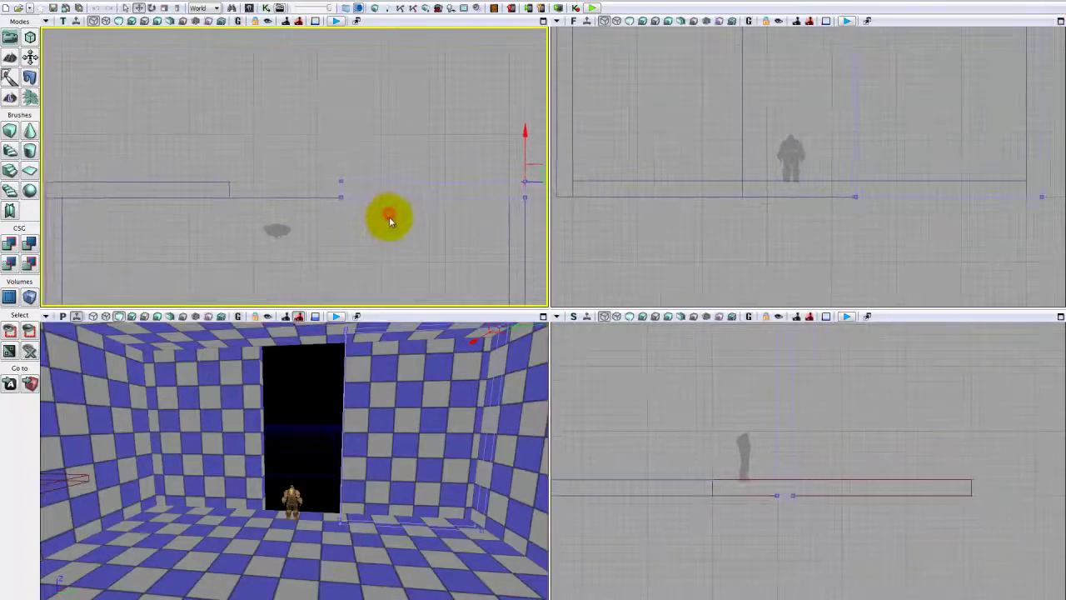
pyautogui.moveTo(389, 220); pyautogui.dragTo(389, 221)
pyautogui.click(543, 21)
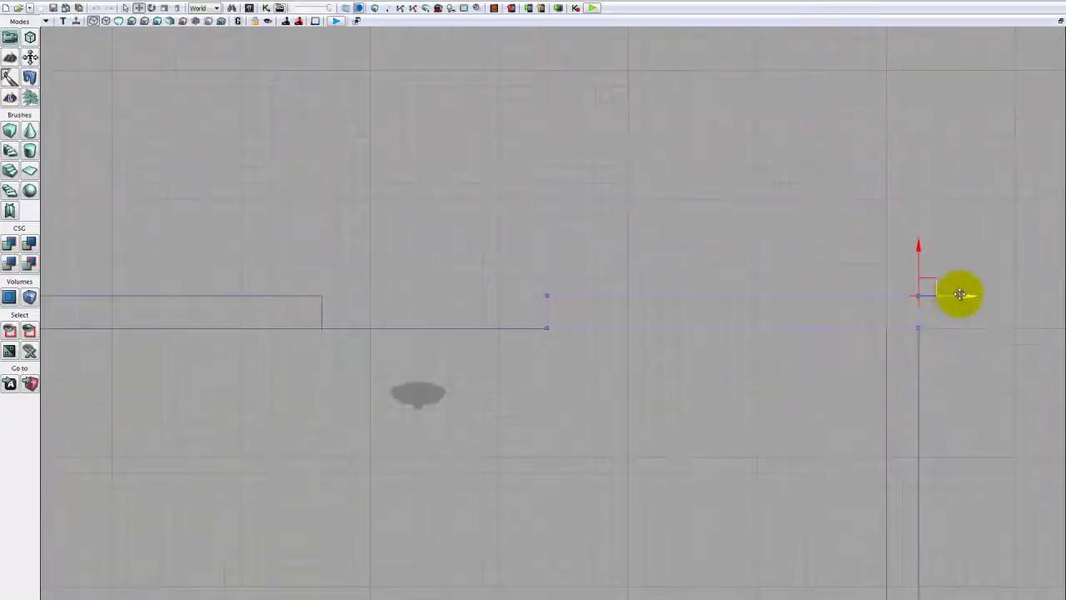
pyautogui.moveTo(960, 294); pyautogui.dragTo(762, 274)
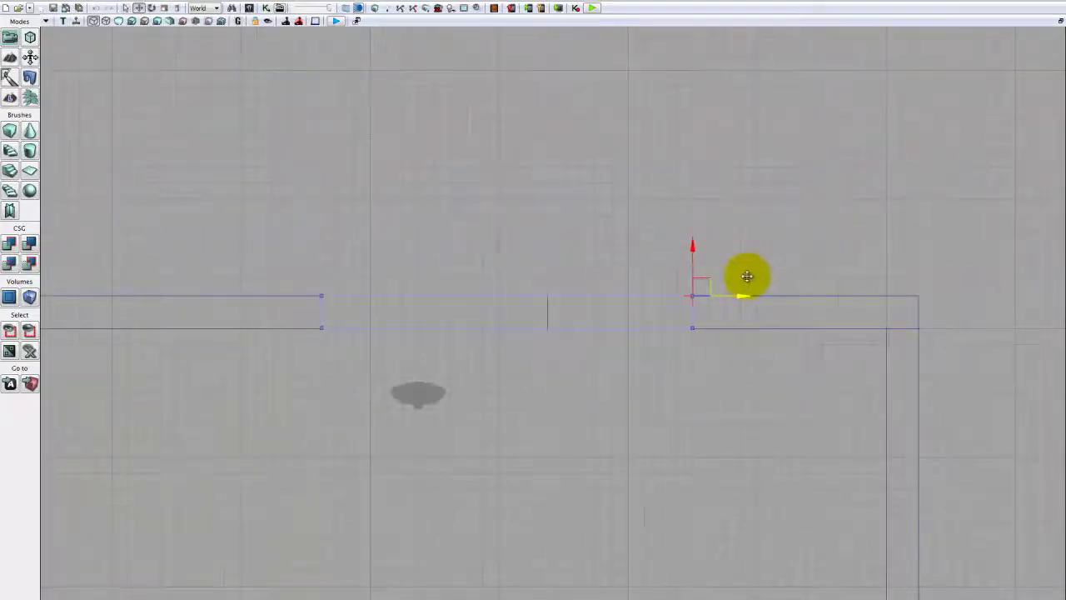
# Step: In geometry editing mode, move the middle piece's right-end vertices along Y to meet the right wall piece, filling just the opening
pyautogui.hotkey('shift', '2')
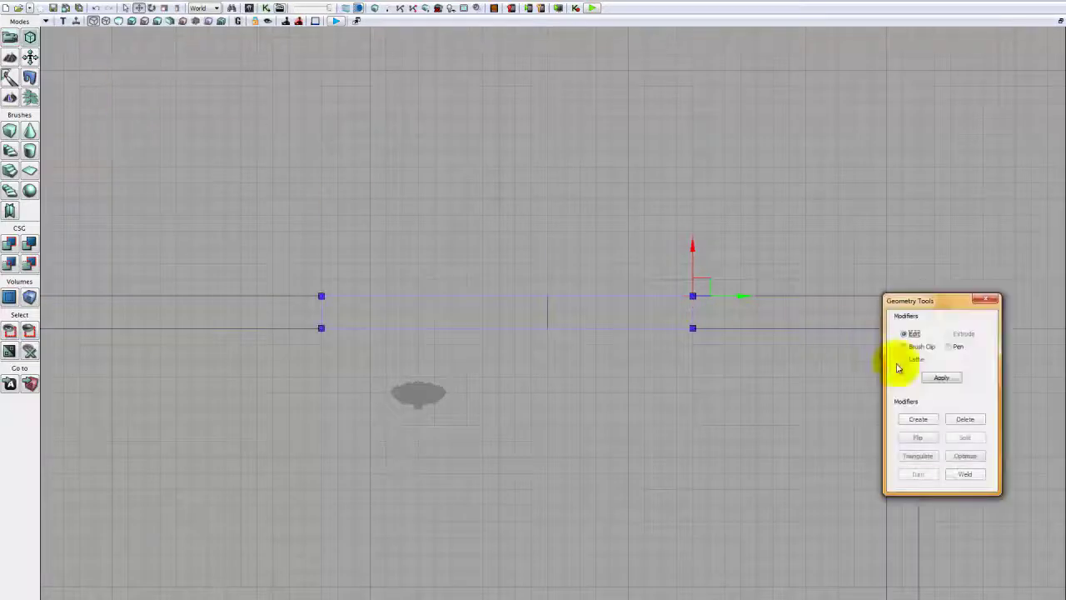
pyautogui.keyDown('ctrl'); pyautogui.keyDown('alt'); pyautogui.moveTo(813, 236); pyautogui.dragTo(671, 423); pyautogui.keyUp('alt'); pyautogui.keyUp('ctrl')
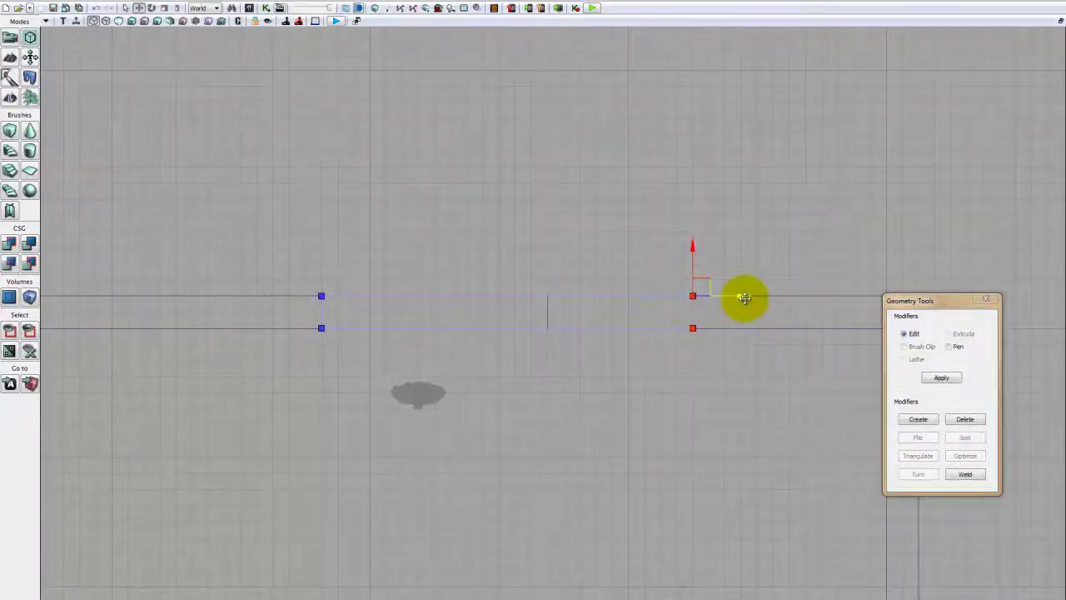
pyautogui.moveTo(742, 297); pyautogui.dragTo(543, 309)
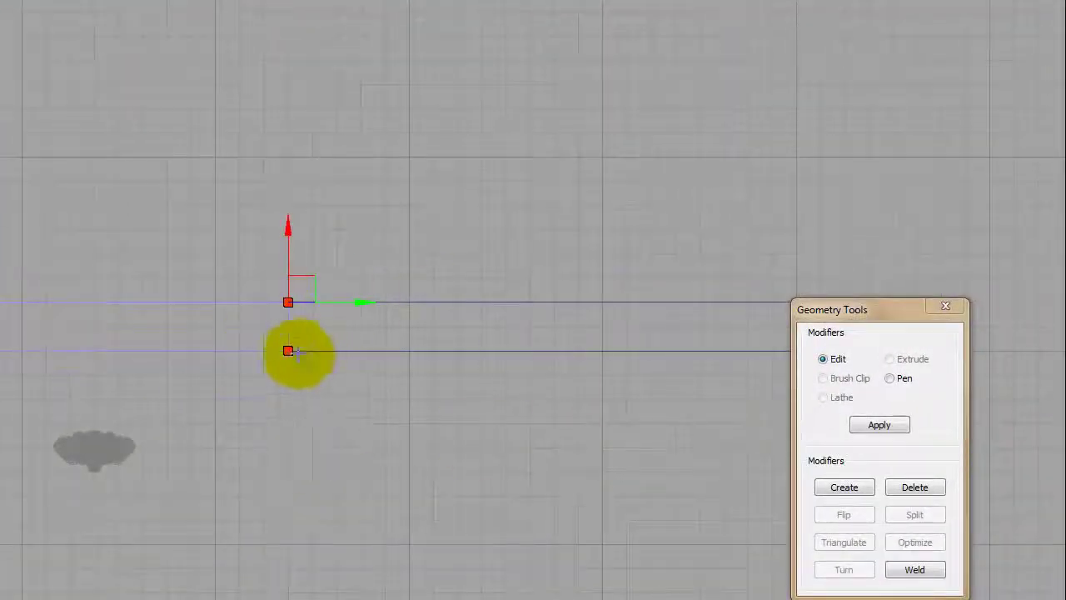
pyautogui.click(664, 497)
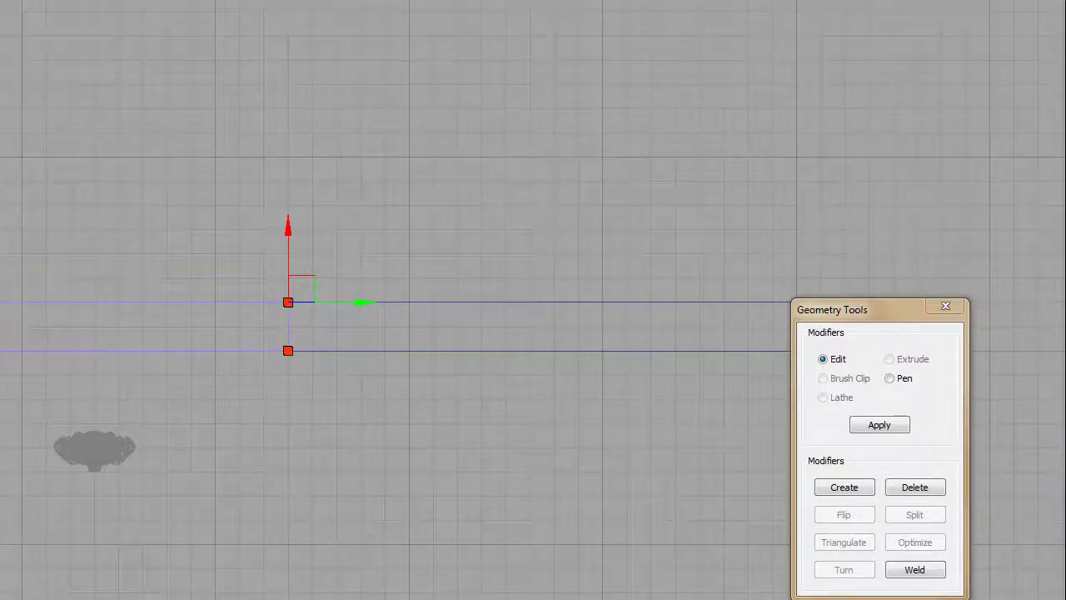
# Step: Select the middle wall piece's bottom vertices in the front view and raise them along Z above the character's head to open a doorway
pyautogui.click(1057, 1)
pyautogui.moveTo(572, 226)
pyautogui.mouseDown()
pyautogui.moveTo(564, 267)
pyautogui.moveTo(603, 109)
pyautogui.moveTo(590, 221)
pyautogui.moveTo(574, 244)
pyautogui.moveTo(526, 30)
pyautogui.moveTo(605, 47)
pyautogui.mouseUp()
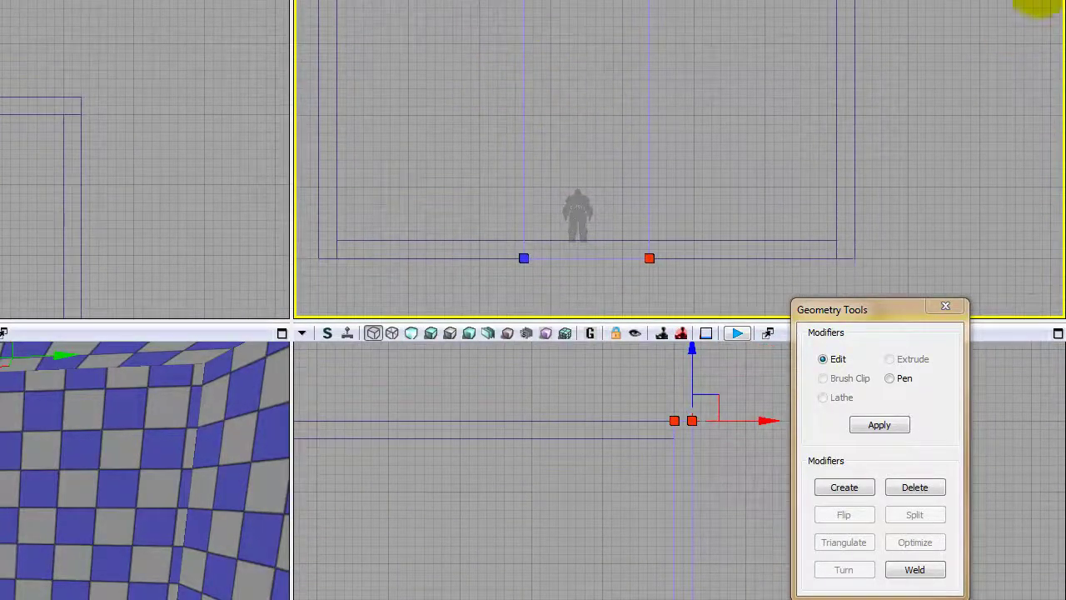
pyautogui.moveTo(108, 545); pyautogui.dragTo(23, 565)
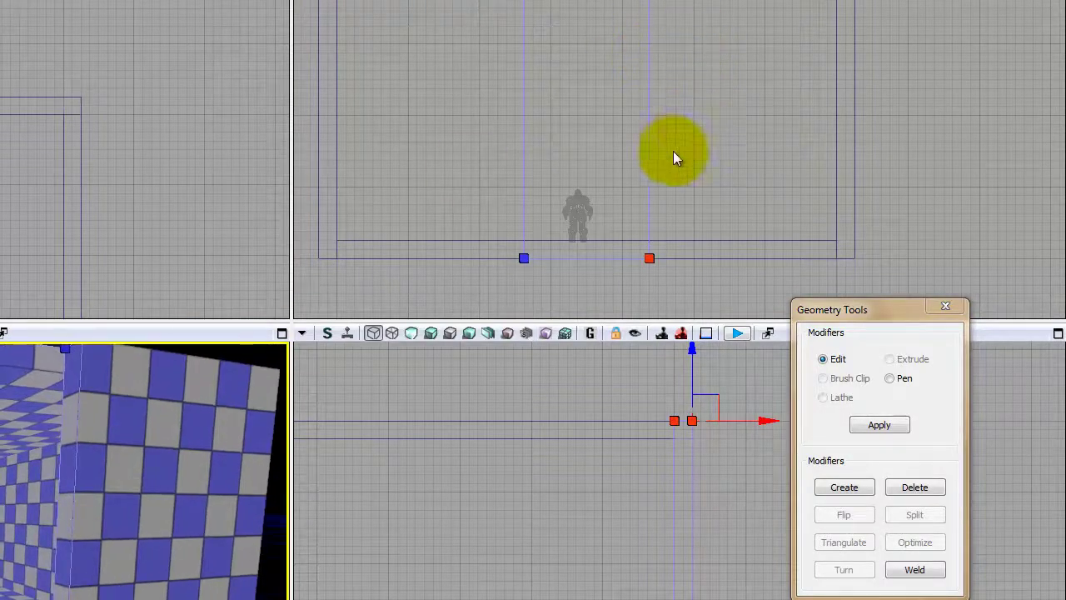
pyautogui.moveTo(596, 163); pyautogui.dragTo(628, 124)
pyautogui.scroll(2, 595, 132)
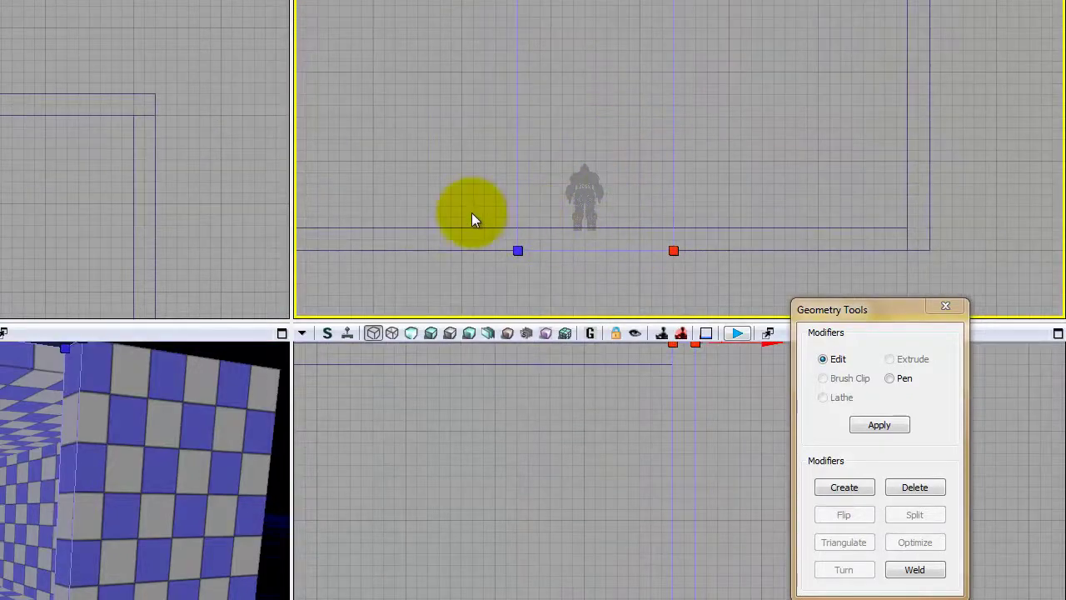
pyautogui.keyDown('ctrl'); pyautogui.keyDown('alt'); pyautogui.moveTo(475, 196); pyautogui.dragTo(709, 297); pyautogui.keyUp('alt'); pyautogui.keyUp('ctrl')
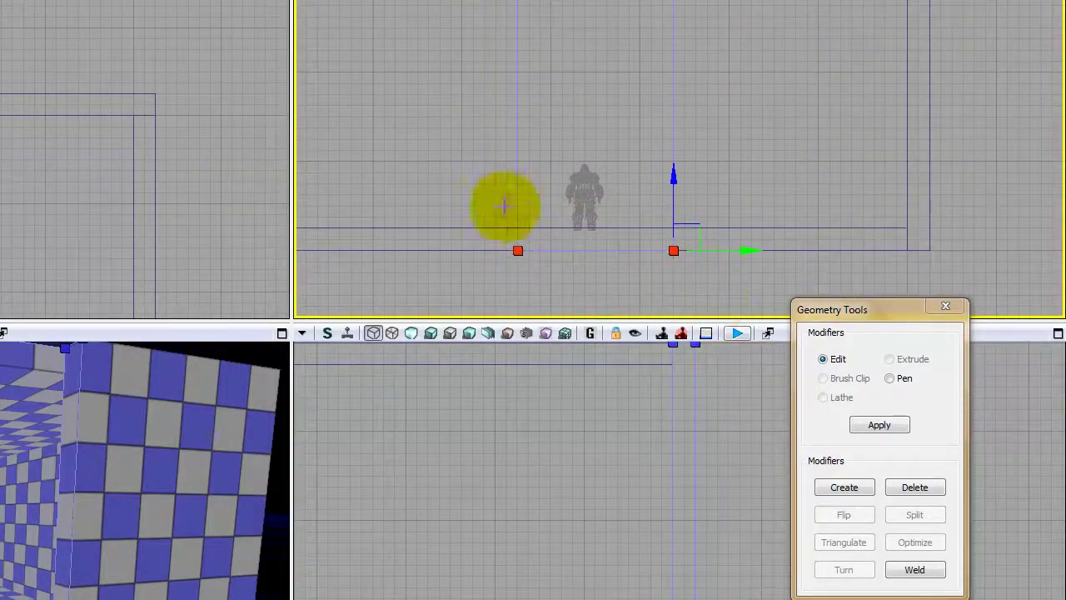
pyautogui.moveTo(505, 207)
pyautogui.mouseDown()
pyautogui.moveTo(527, 253)
pyautogui.moveTo(507, 238)
pyautogui.moveTo(507, 214)
pyautogui.moveTo(411, 59)
pyautogui.moveTo(425, 93)
pyautogui.moveTo(423, 75)
pyautogui.mouseUp()
pyautogui.scroll(1, 421, 57)
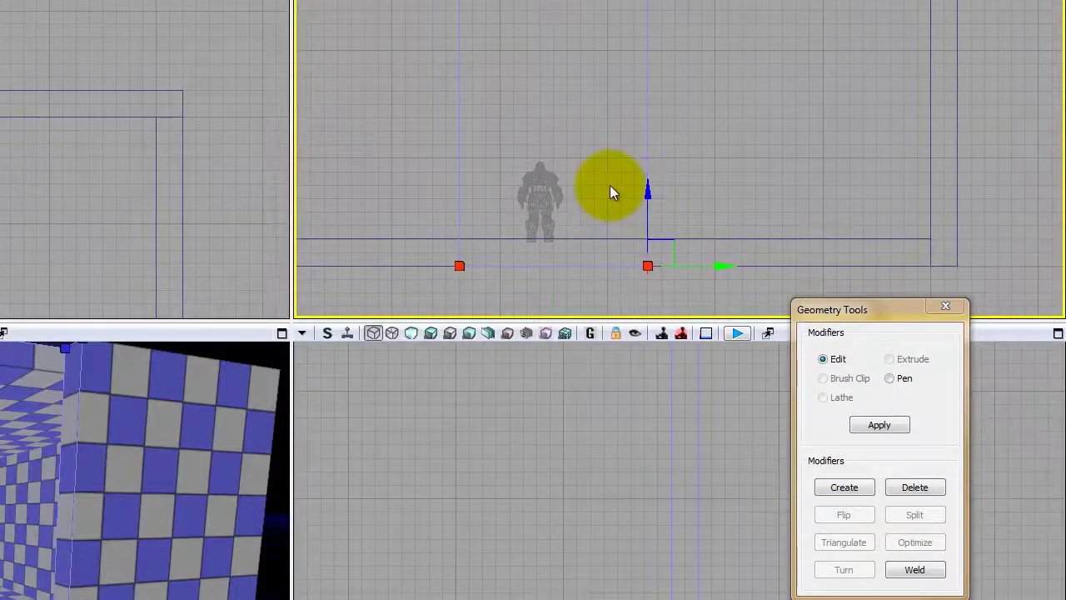
pyautogui.moveTo(610, 186); pyautogui.dragTo(657, 13)
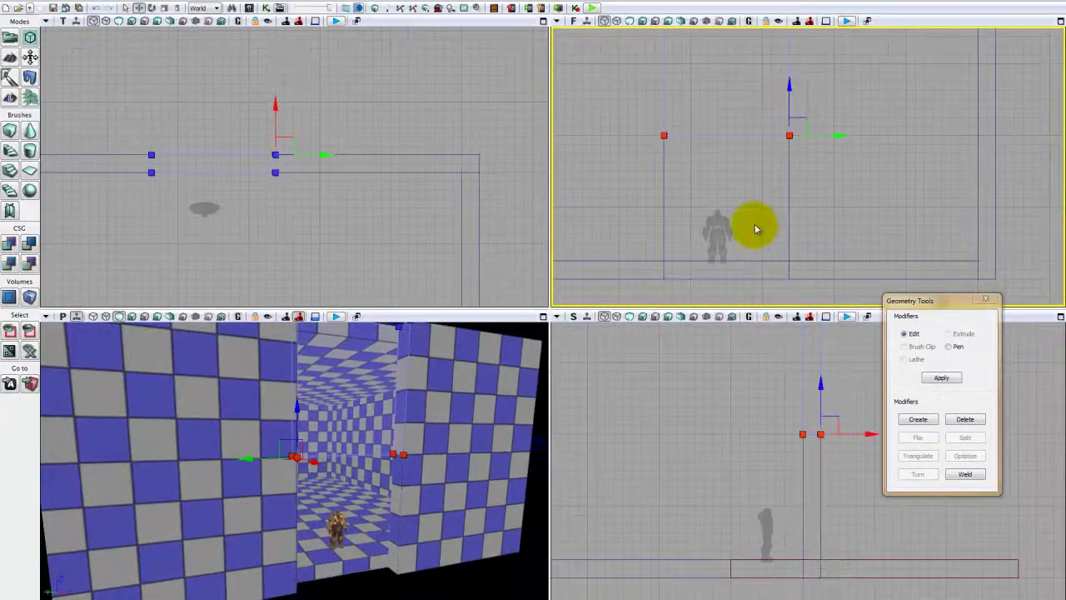
# Step: Try pulling the middle piece's lower vertices outward along X to slant it, and undo the change
pyautogui.moveTo(420, 491); pyautogui.dragTo(385, 477, button='right')
pyautogui.moveTo(403, 485); pyautogui.dragTo(456, 417)
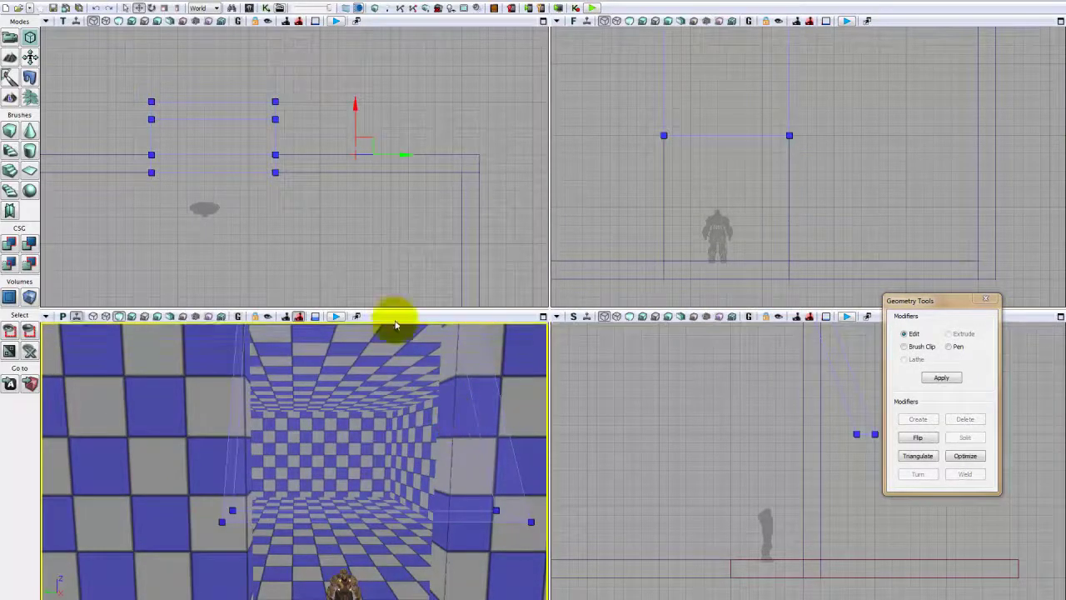
pyautogui.scroll(3, 380, 214)
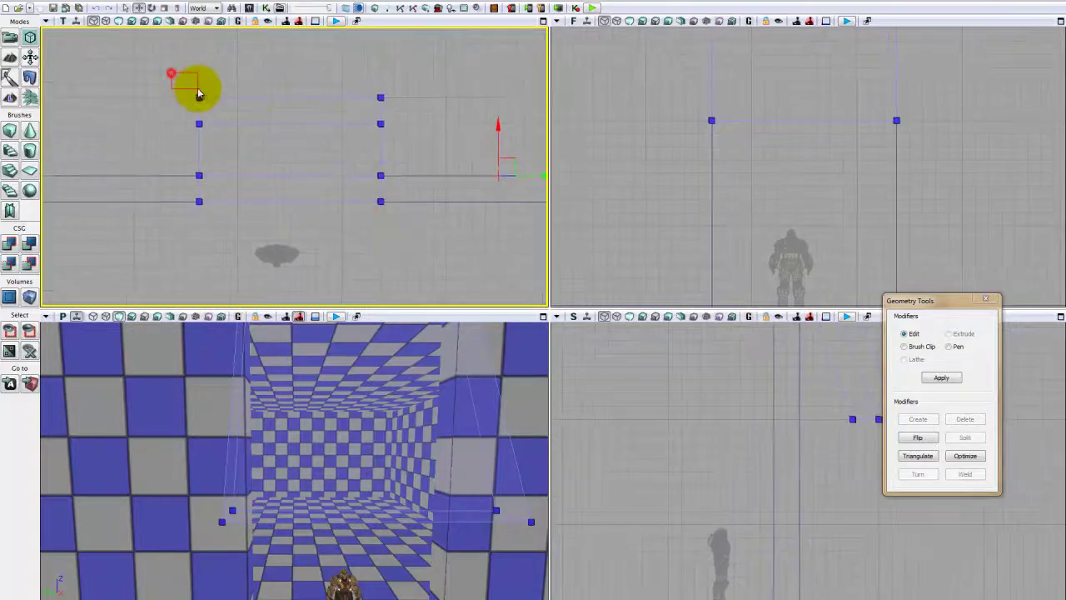
pyautogui.click(198, 87)
pyautogui.click(216, 100)
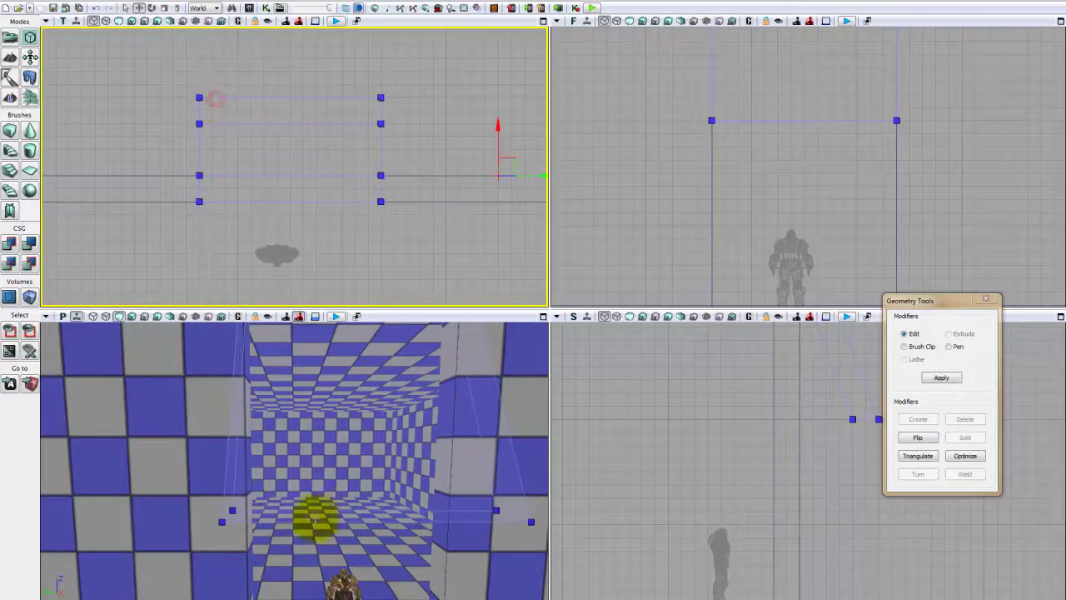
pyautogui.moveTo(400, 399)
pyautogui.mouseDown()
pyautogui.moveTo(505, 384)
pyautogui.moveTo(531, 403)
pyautogui.moveTo(528, 438)
pyautogui.mouseUp()
pyautogui.moveTo(850, 383)
pyautogui.mouseDown()
pyautogui.moveTo(704, 445)
pyautogui.moveTo(723, 498)
pyautogui.moveTo(792, 550)
pyautogui.moveTo(773, 516)
pyautogui.moveTo(732, 525)
pyautogui.mouseUp()
pyautogui.click(325, 524)
pyautogui.moveTo(324, 525); pyautogui.dragTo(398, 499)
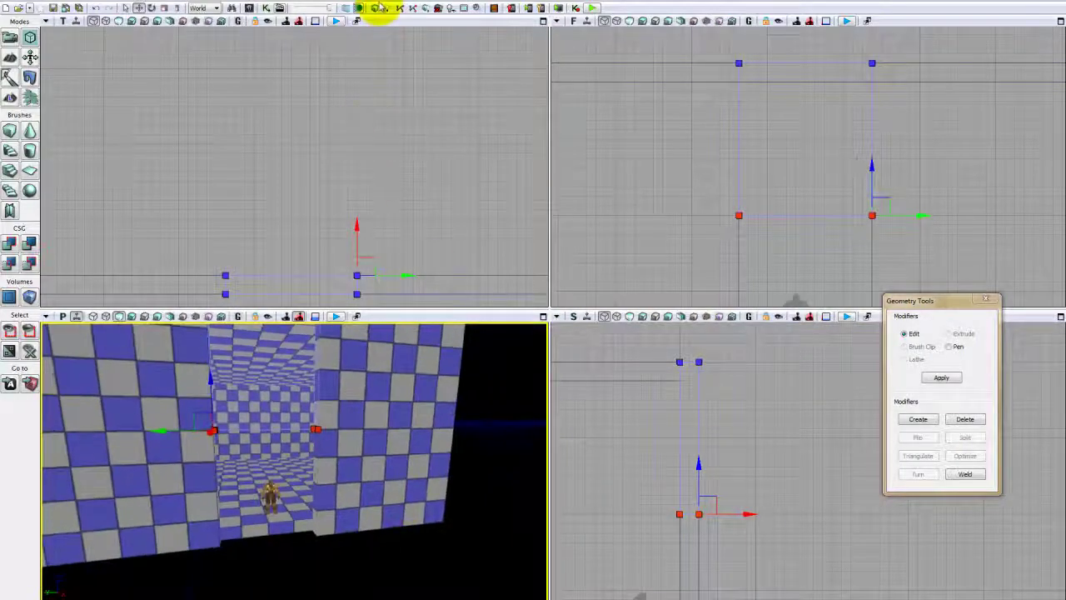
# Step: Rebuild the geometry with the raised middle piece, close the map check report and deselect the brush
pyautogui.click(374, 9)
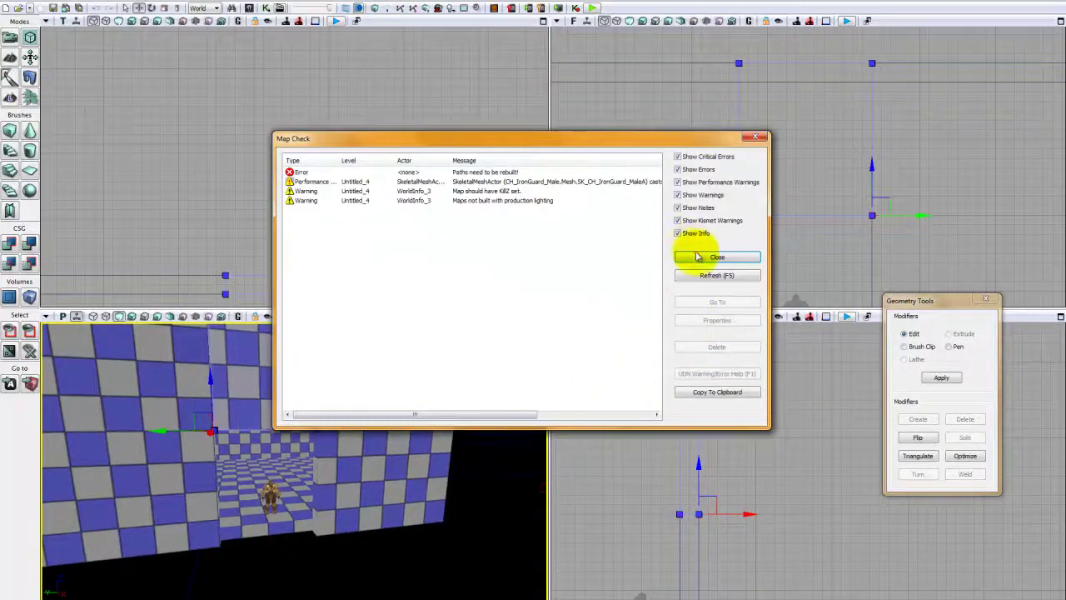
pyautogui.click(654, 258)
pyautogui.click(411, 159)
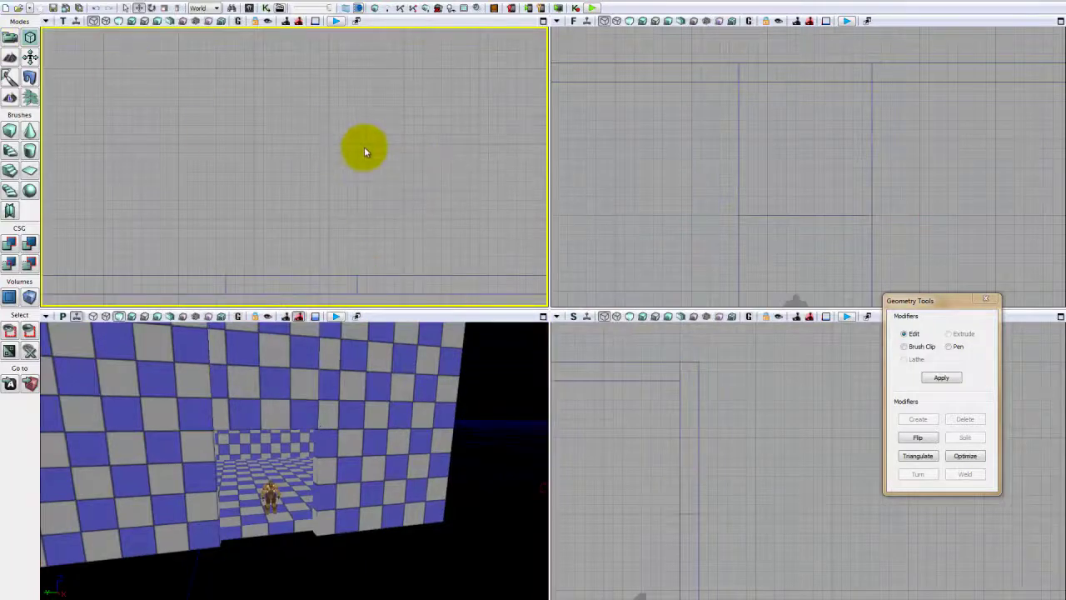
# Step: Leave geometry editing mode and examine the doorway and character from deep inside the room
pyautogui.moveTo(459, 528); pyautogui.dragTo(387, 358)
pyautogui.moveTo(206, 422); pyautogui.dragTo(545, 506)
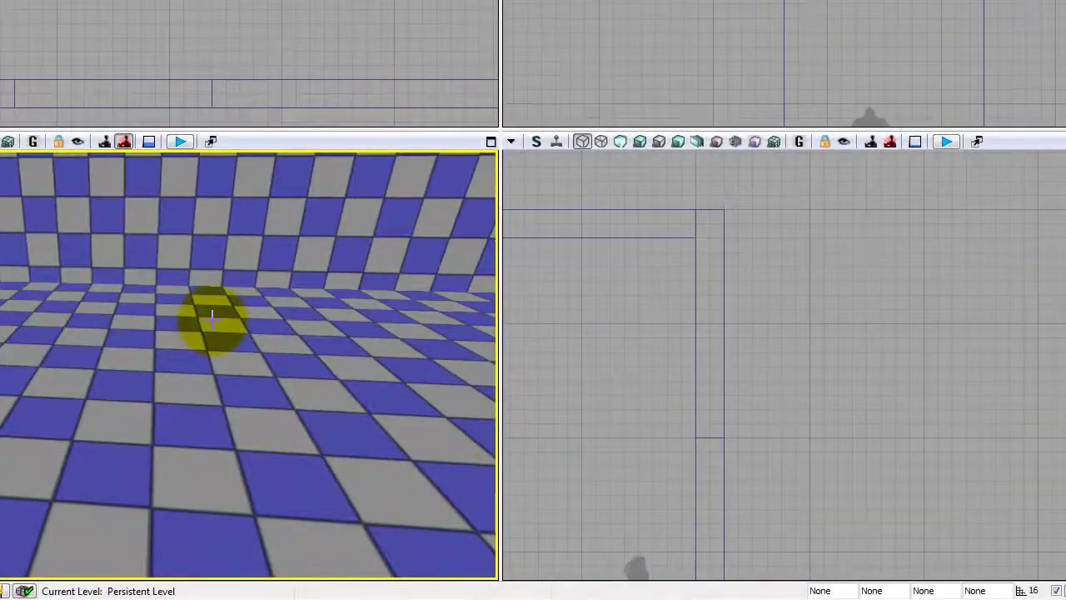
pyautogui.moveTo(212, 317); pyautogui.dragTo(244, 353)
pyautogui.moveTo(148, 365); pyautogui.dragTo(267, 428)
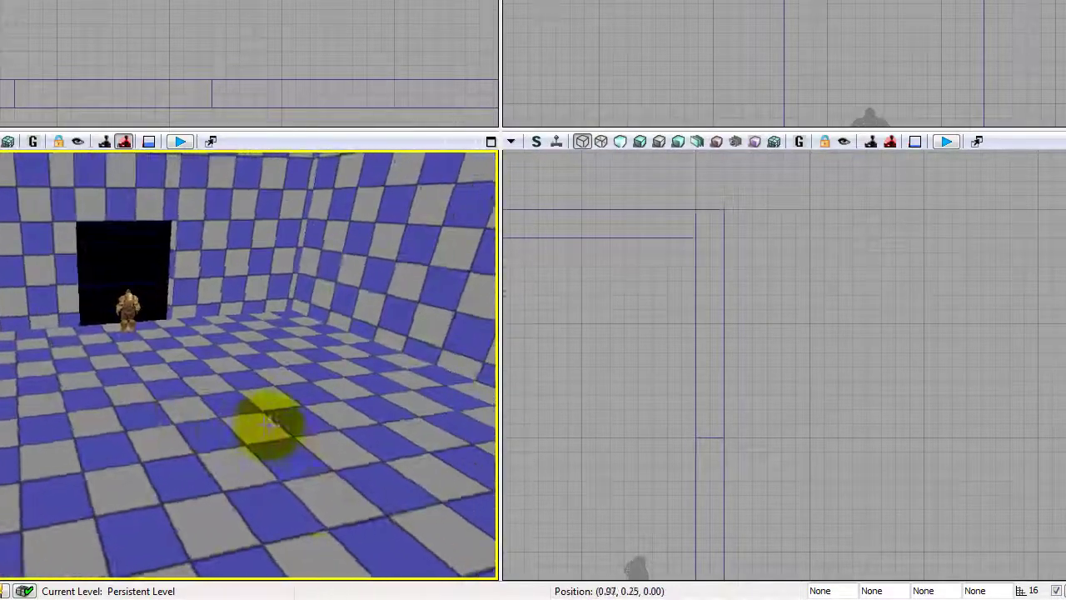
pyautogui.moveTo(333, 440); pyautogui.dragTo(302, 490)
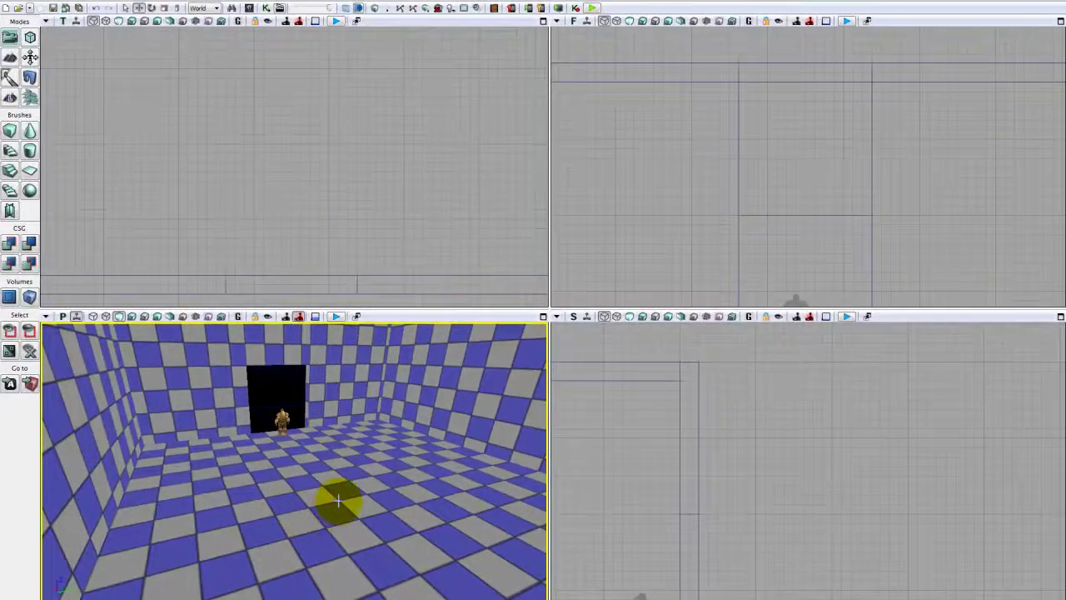
# Step: Add a light on the room's floor, raise it along Z to about mid-height of the room and deselect it
pyautogui.click(338, 500)
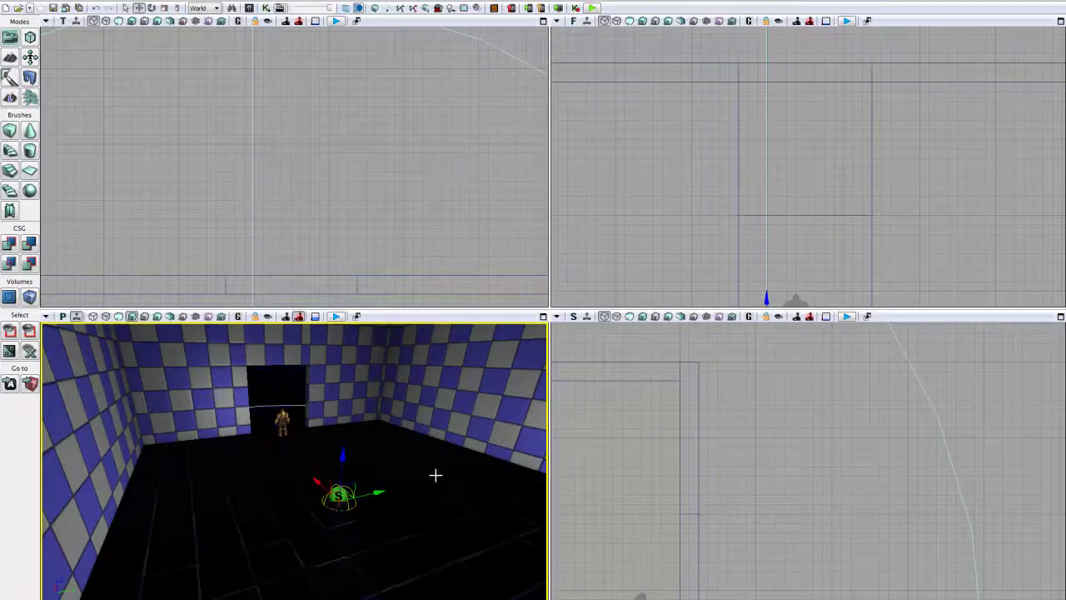
pyautogui.moveTo(436, 475); pyautogui.dragTo(428, 429, button='right')
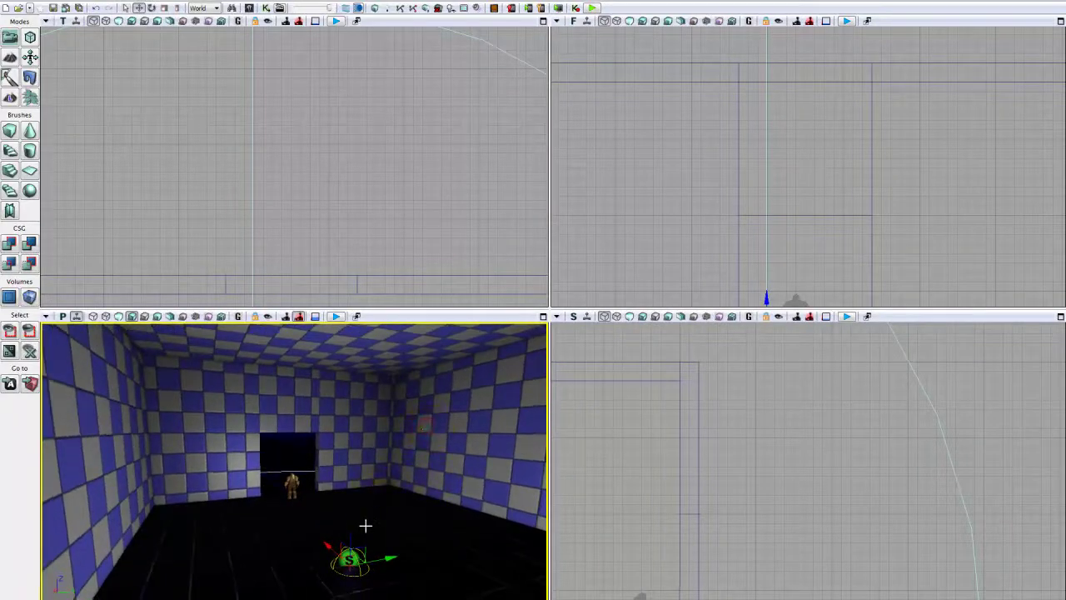
pyautogui.moveTo(351, 525); pyautogui.dragTo(366, 373)
pyautogui.moveTo(421, 542); pyautogui.dragTo(523, 560, button='right')
pyautogui.moveTo(521, 560); pyautogui.dragTo(376, 440)
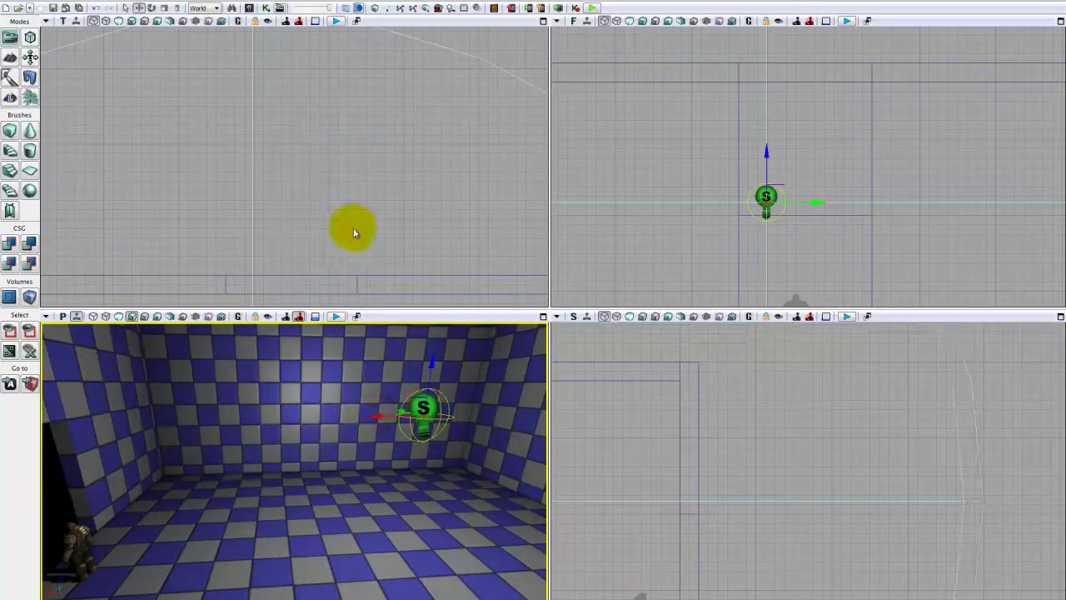
pyautogui.scroll(-10, 353, 233)
pyautogui.moveTo(352, 228); pyautogui.dragTo(348, 191)
pyautogui.moveTo(229, 210); pyautogui.dragTo(248, 166)
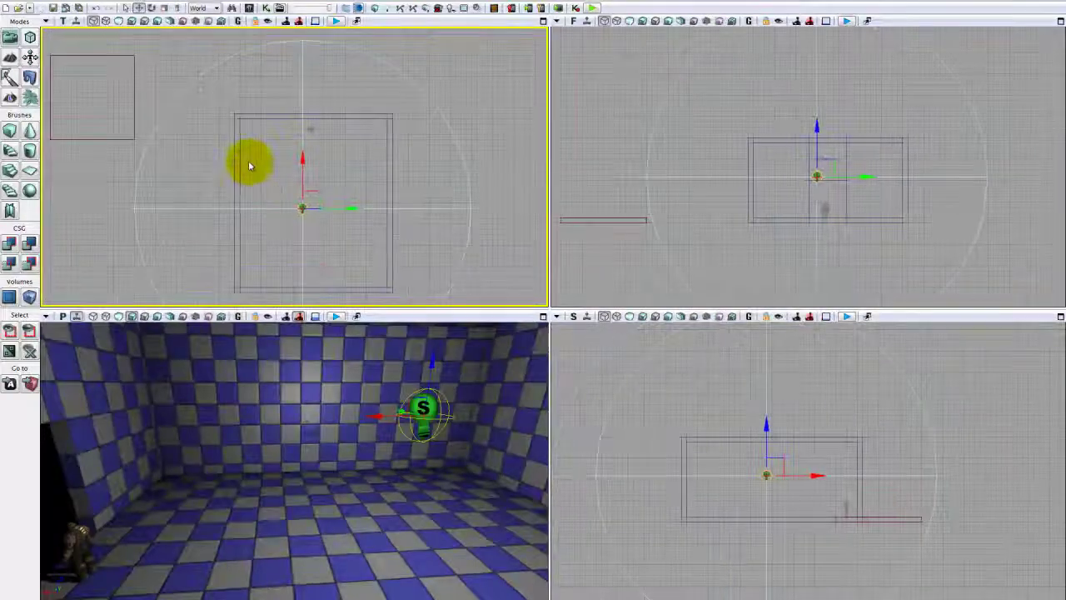
pyautogui.click(236, 160)
pyautogui.click(182, 172)
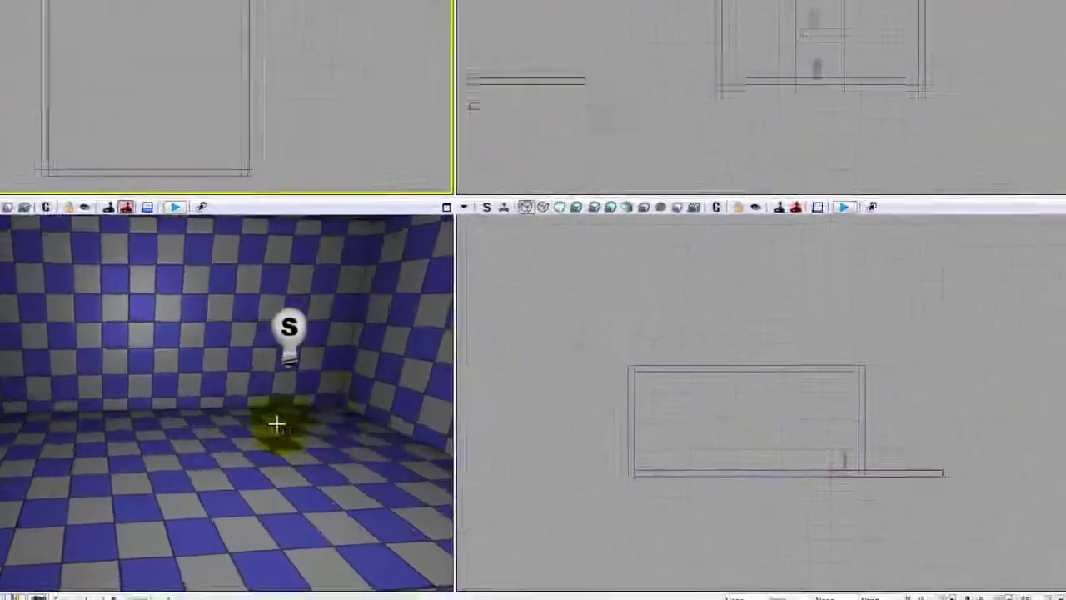
# Step: Build the whole level with the new light and close the map check report
pyautogui.moveTo(313, 469); pyautogui.dragTo(329, 460, button='right')
pyautogui.moveTo(63, 359); pyautogui.dragTo(106, 377)
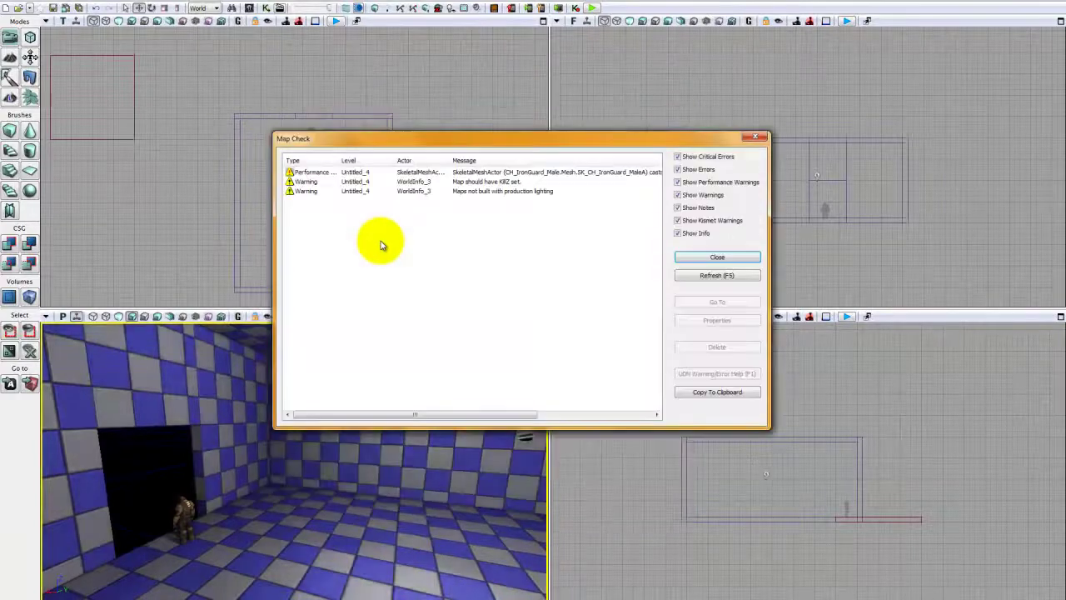
pyautogui.click(714, 261)
# Step: Start a play preview from a spot on the room's floor facing the doorway
pyautogui.moveTo(315, 451); pyautogui.dragTo(307, 490, button='right')
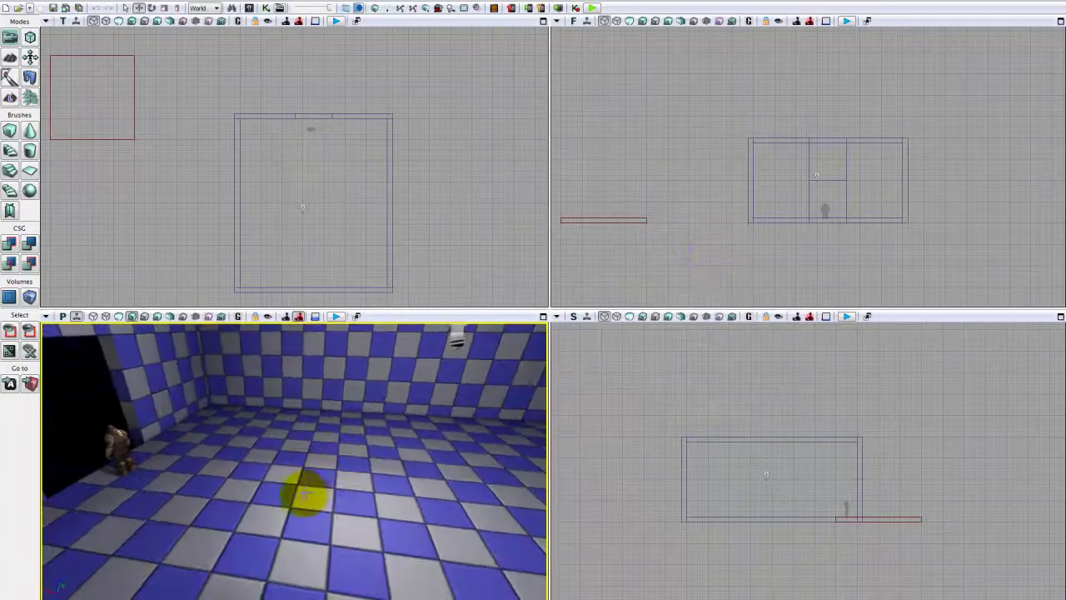
pyautogui.rightClick(309, 489)
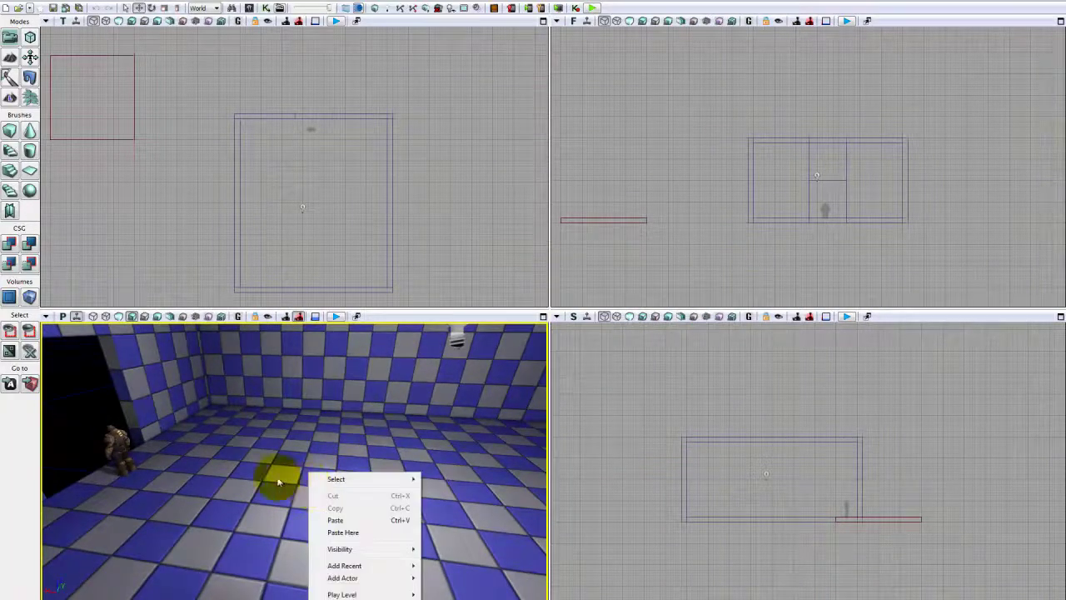
pyautogui.click(279, 482)
pyautogui.rightClick(320, 487)
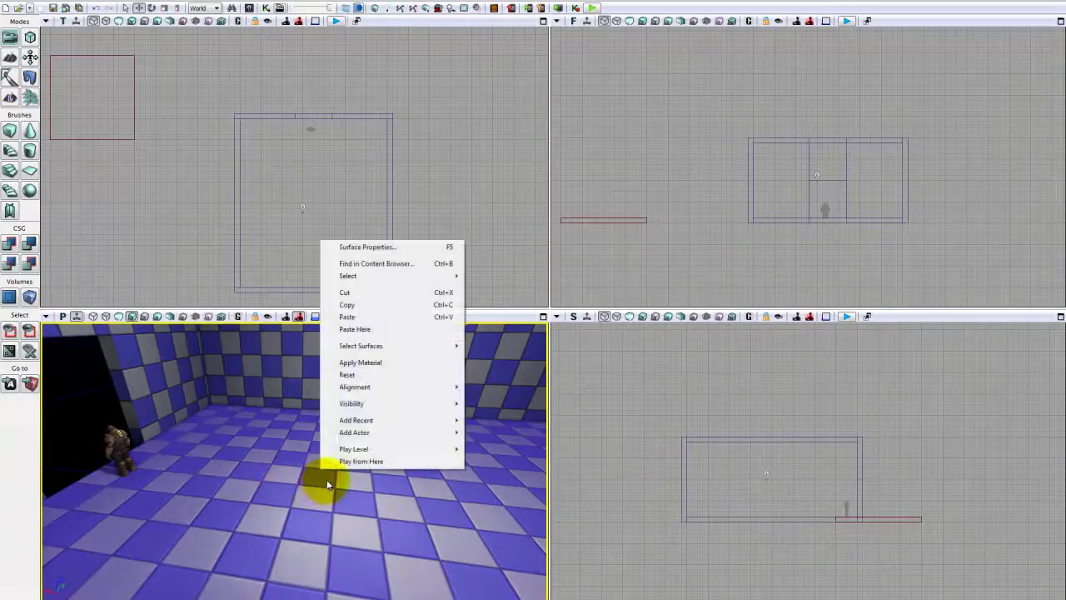
pyautogui.click(357, 463)
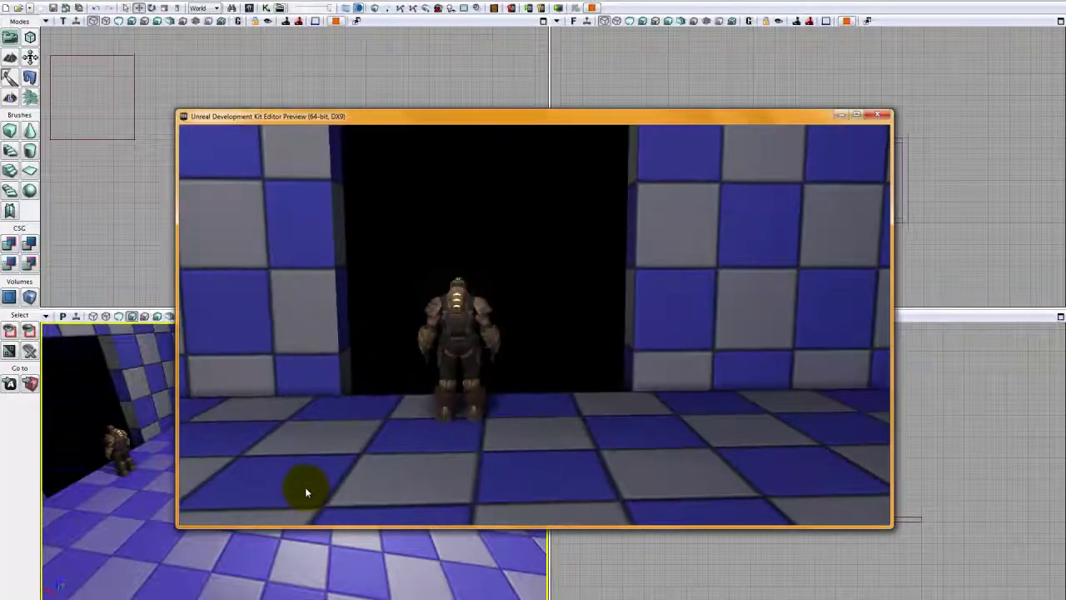
# Step: Walk around the room in the preview to judge the doorway's size against the character, and exit the preview
pyautogui.press('w')
pyautogui.press('w')
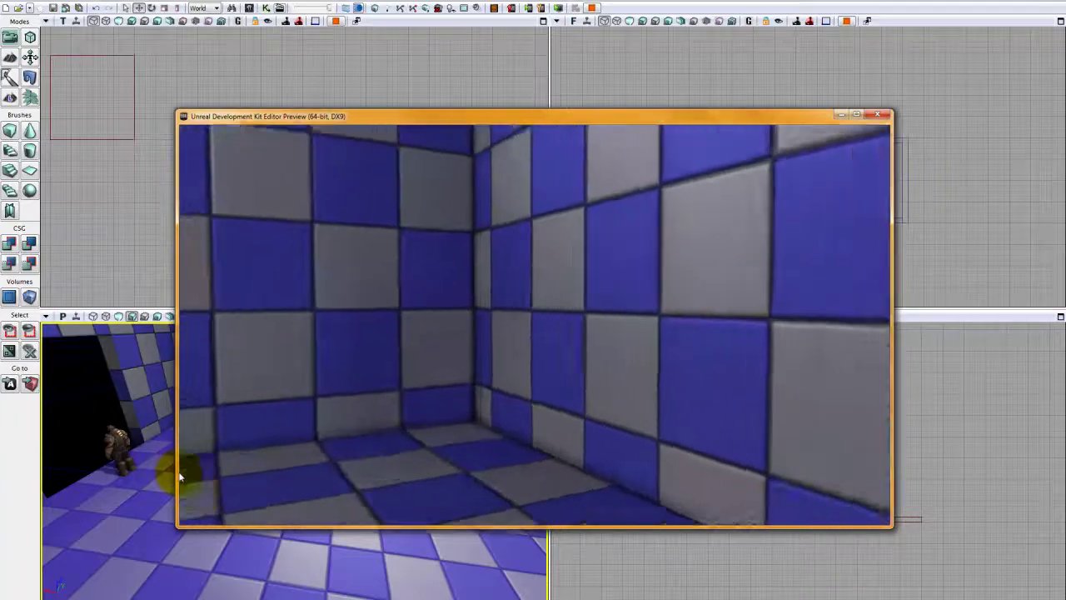
pyautogui.press('s')
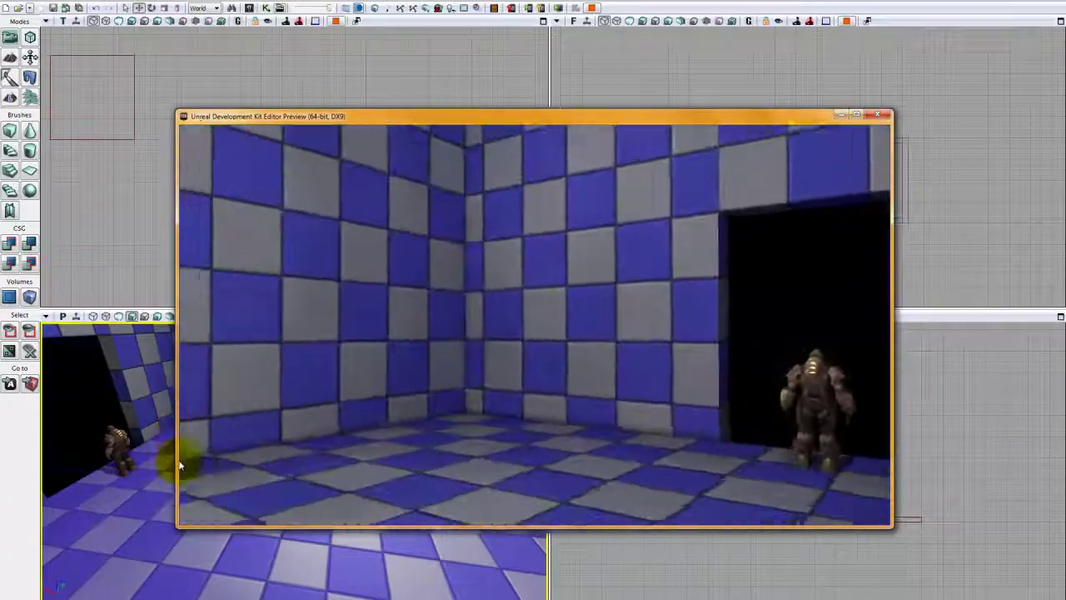
pyautogui.press('w')
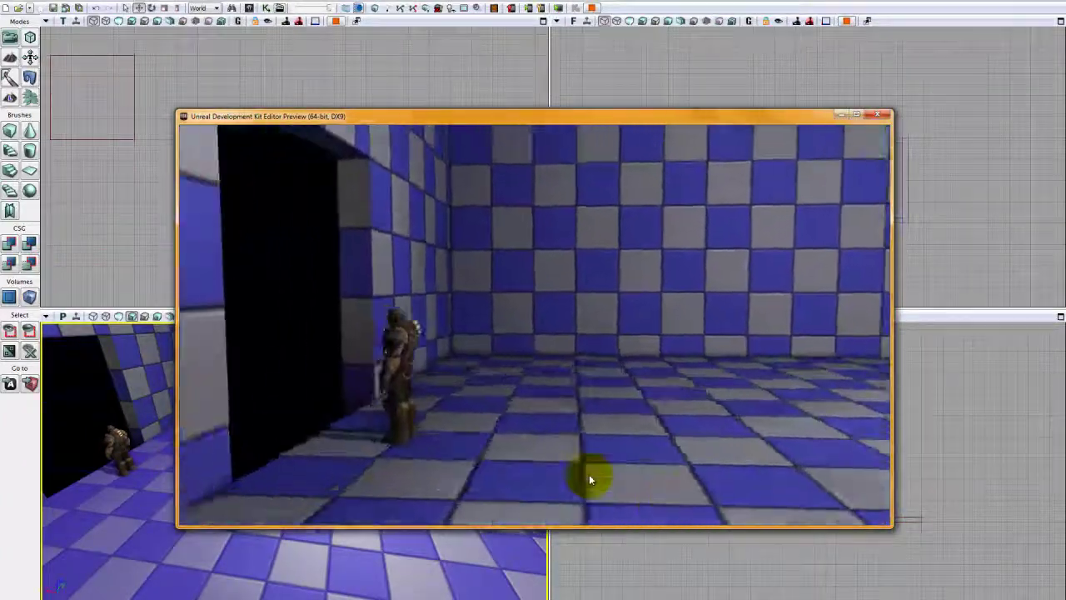
pyautogui.press('w')
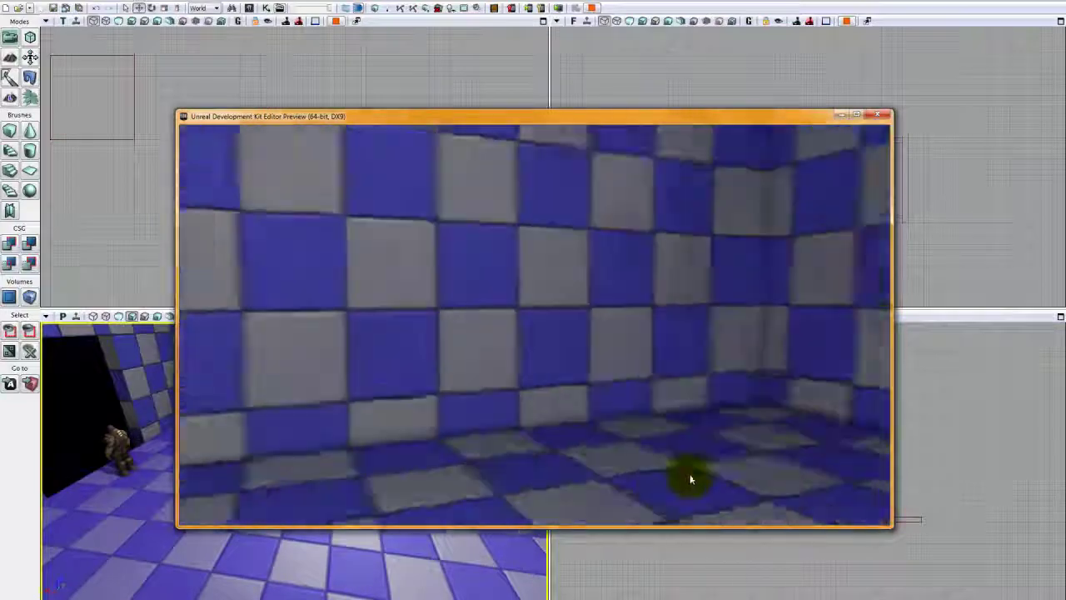
pyautogui.press('w')
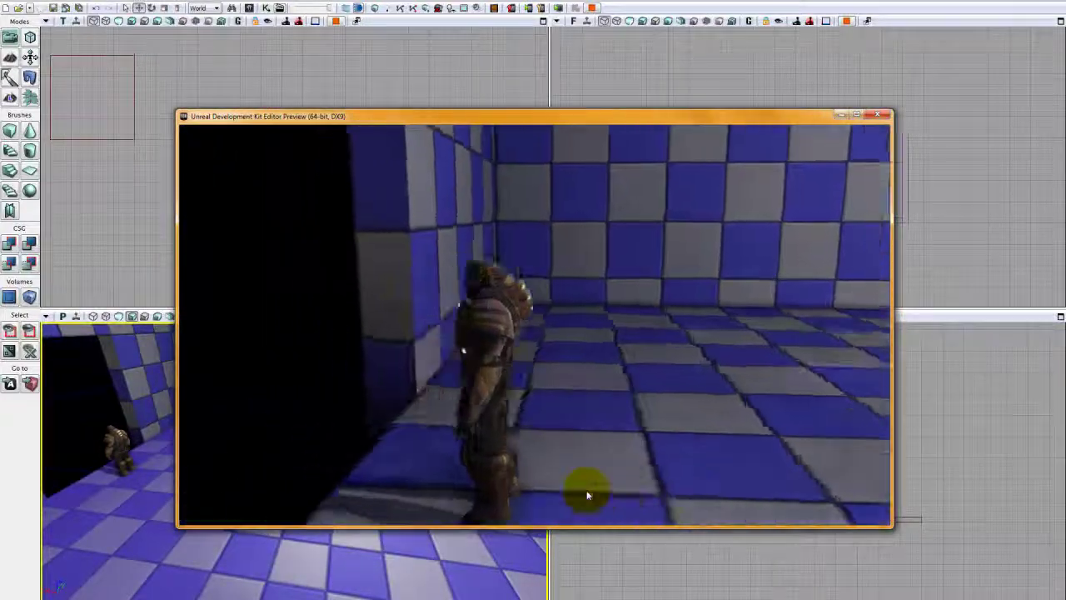
pyautogui.moveTo(587, 495); pyautogui.dragTo(837, 478)
pyautogui.press('Escape')
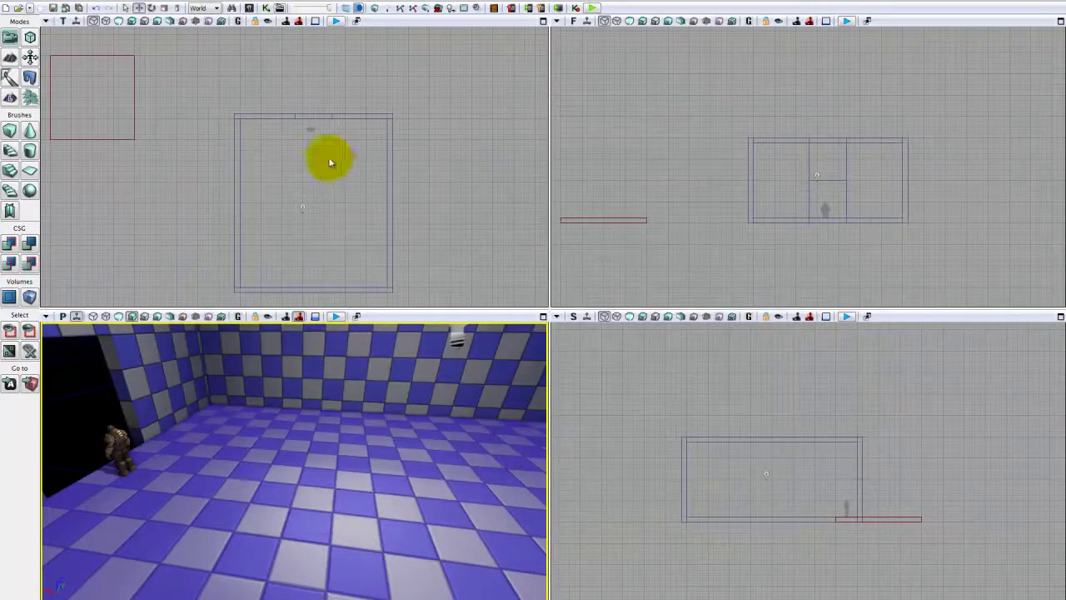
# Step: Select the whole room together with its light in the top view
pyautogui.moveTo(258, 188); pyautogui.dragTo(256, 173)
pyautogui.scroll(-1, 256, 167)
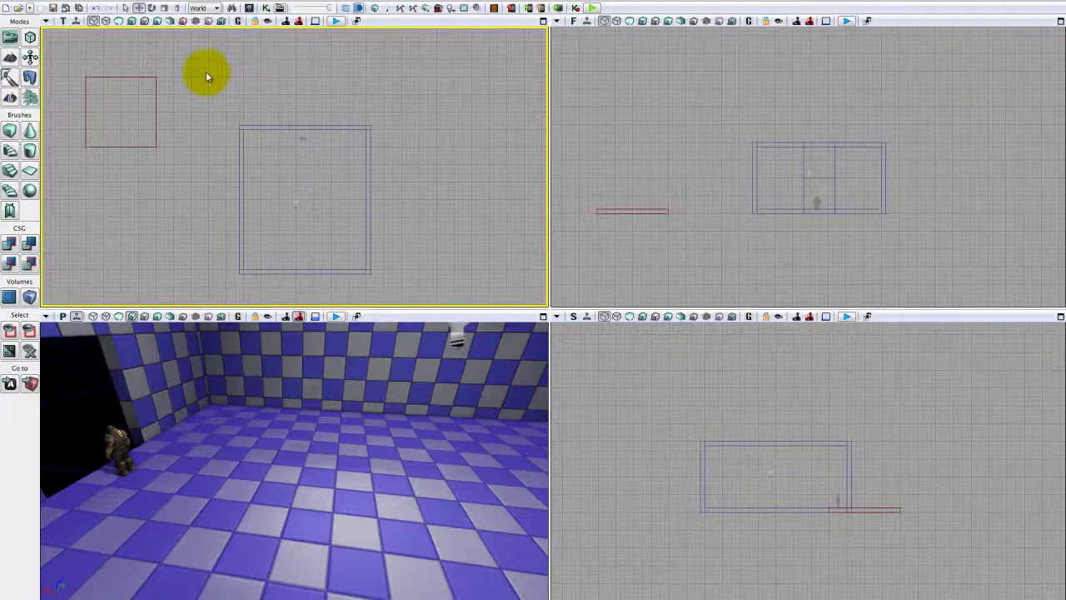
pyautogui.keyDown('ctrl'); pyautogui.keyDown('alt'); pyautogui.moveTo(205, 72); pyautogui.dragTo(300, 157); pyautogui.keyUp('alt'); pyautogui.keyUp('ctrl')
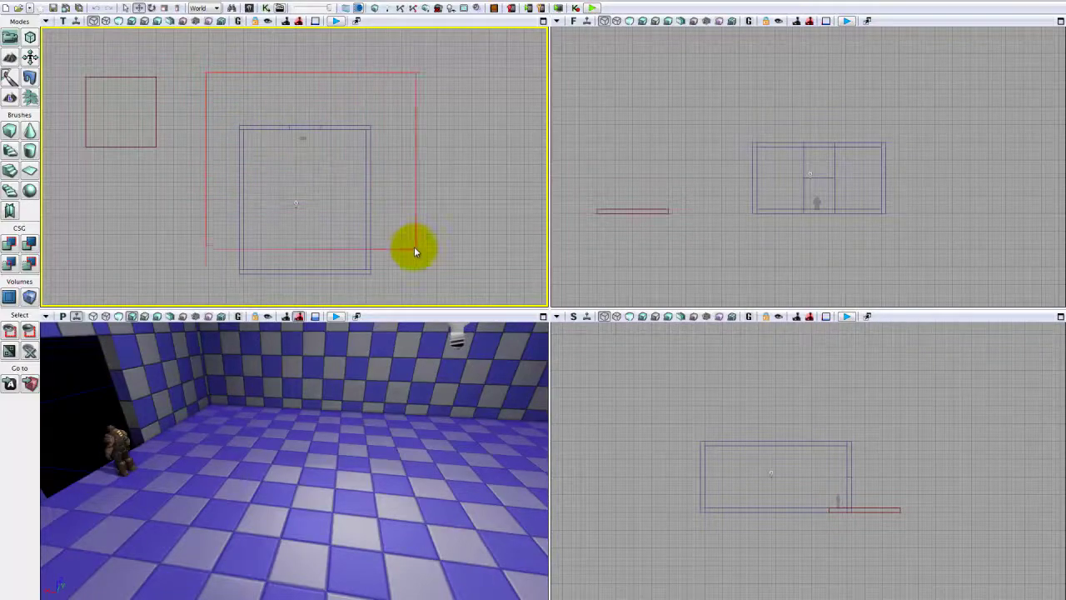
pyautogui.keyDown('ctrl'); pyautogui.keyDown('alt'); pyautogui.moveTo(414, 247); pyautogui.dragTo(446, 277); pyautogui.keyUp('alt'); pyautogui.keyUp('ctrl')
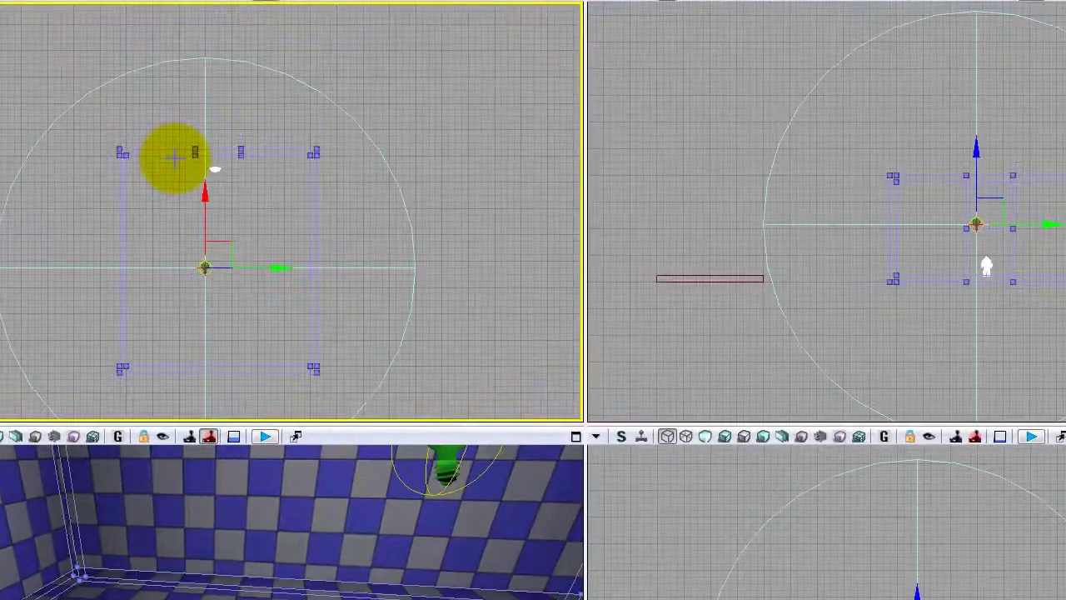
# Step: Remove the character mesh near the doorway from the selection, keeping the room's walls and light selected
pyautogui.moveTo(101, 182); pyautogui.dragTo(147, 412)
pyautogui.moveTo(116, 229); pyautogui.dragTo(55, 216)
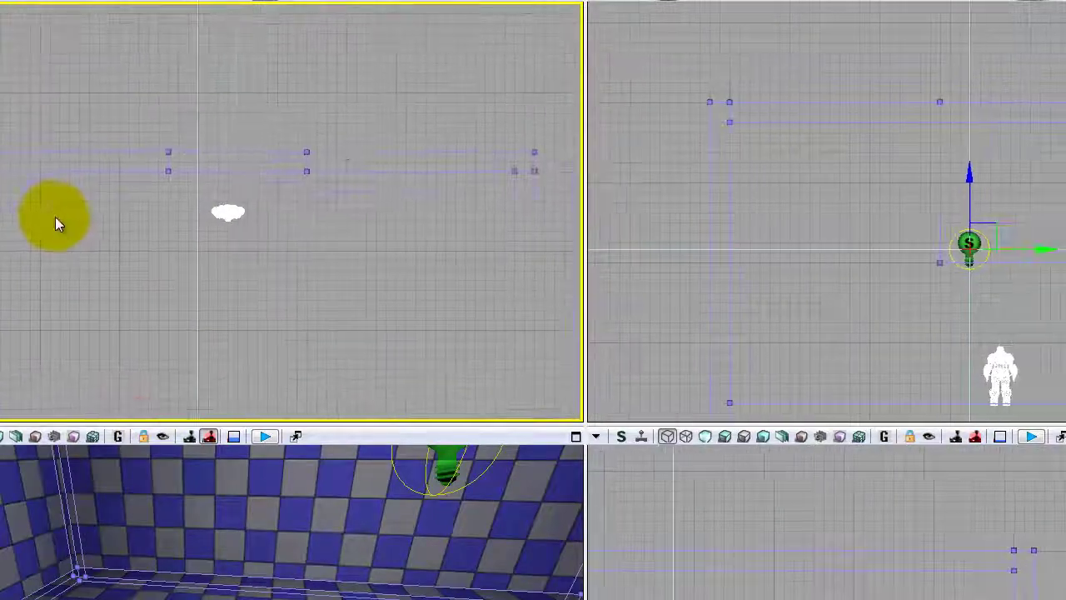
pyautogui.click(230, 216)
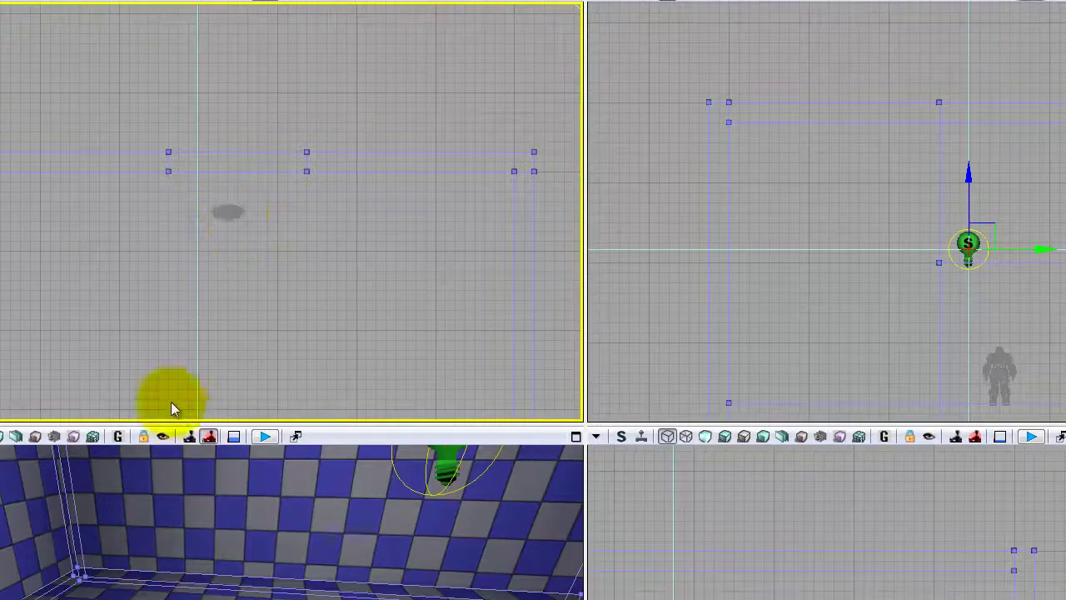
pyautogui.moveTo(96, 322); pyautogui.dragTo(103, 363)
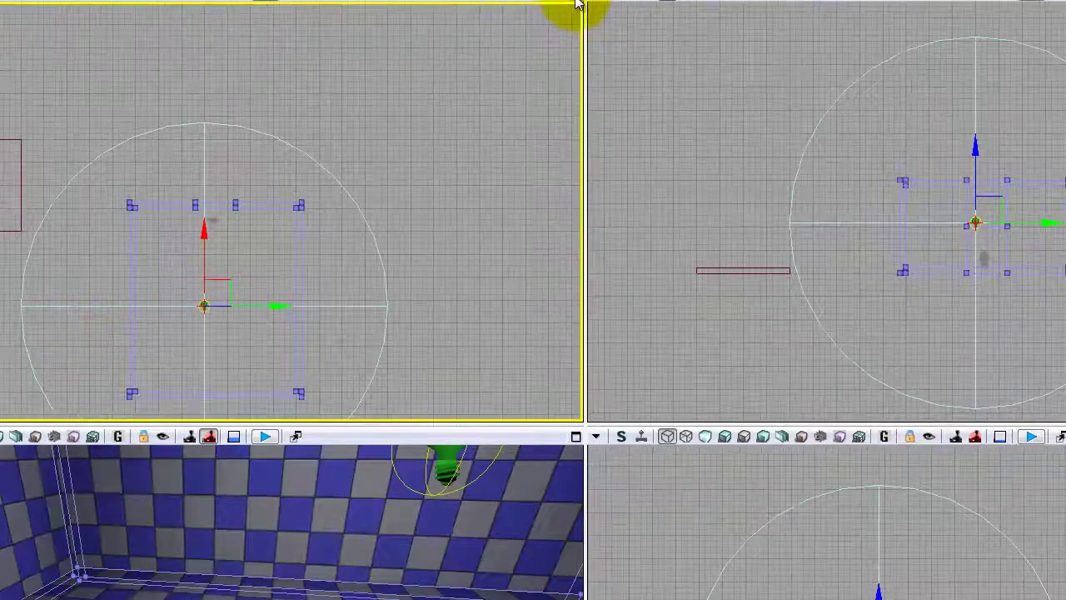
# Step: Duplicate the selected room and light along X, placing the copy beyond the doorway wall with a gap between the rooms
pyautogui.click(576, 2)
pyautogui.moveTo(442, 506); pyautogui.dragTo(376, 505)
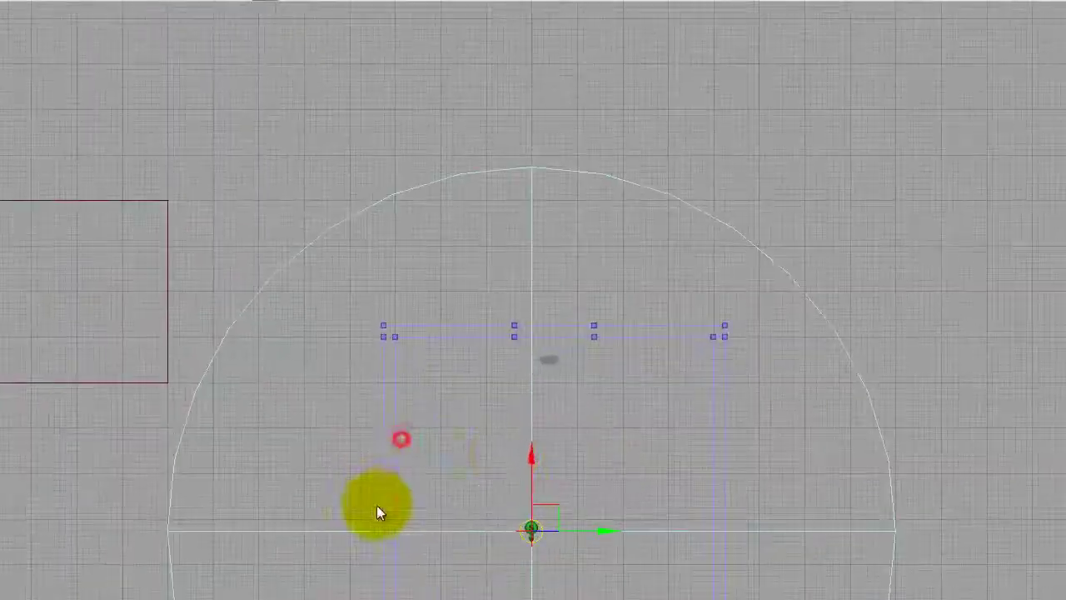
pyautogui.moveTo(531, 456); pyautogui.dragTo(529, 5)
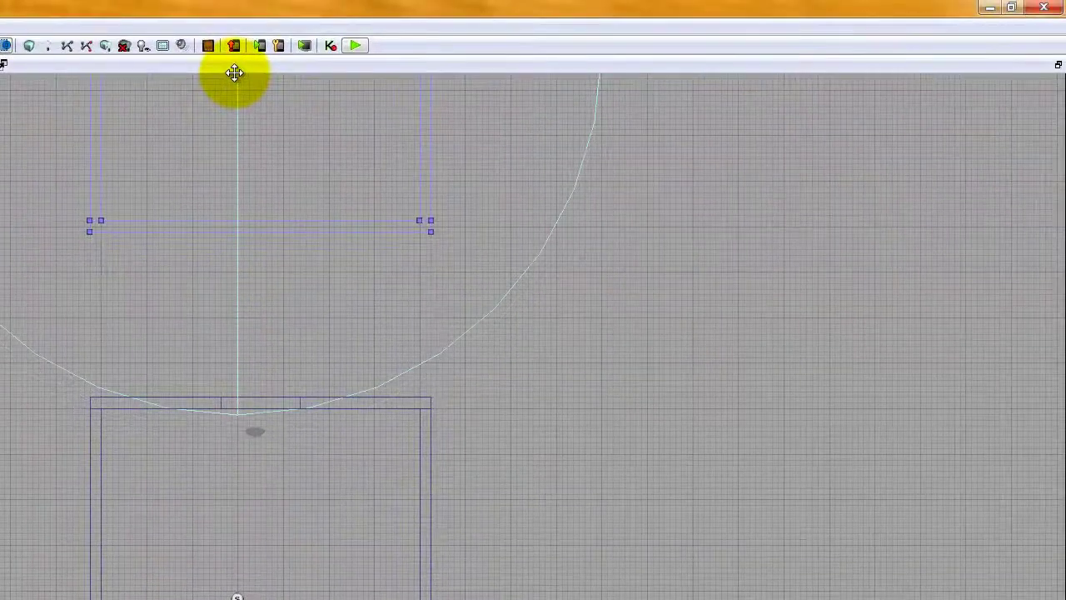
# Step: Rotate the duplicated room 180 degrees in the top view so its doorway faces the original room's doorway
pyautogui.moveTo(69, 295); pyautogui.dragTo(6, 599, button='right')
pyautogui.press('space')
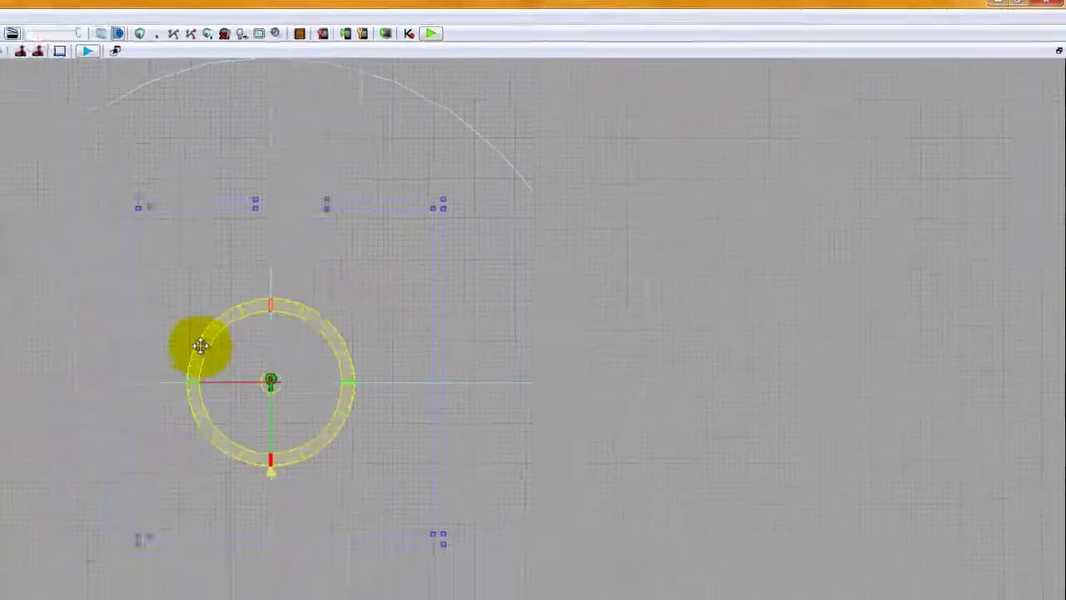
pyautogui.moveTo(418, 248); pyautogui.dragTo(464, 593)
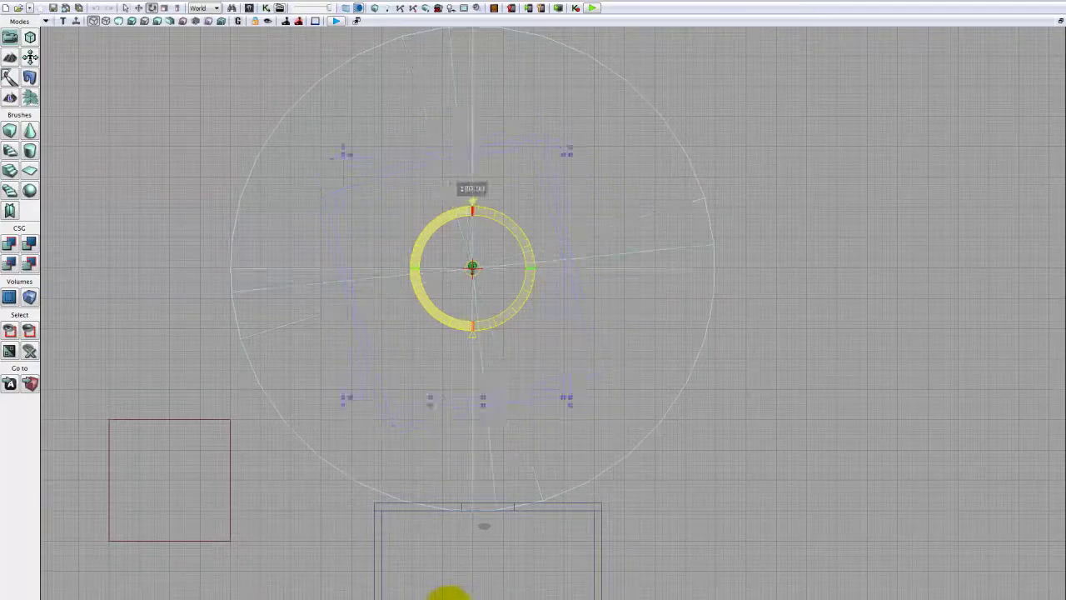
pyautogui.moveTo(453, 593); pyautogui.dragTo(454, 597)
# Step: Examine the rotated room's corners up close to check whether their vertices lie on the grid
pyautogui.scroll(10, 416, 216)
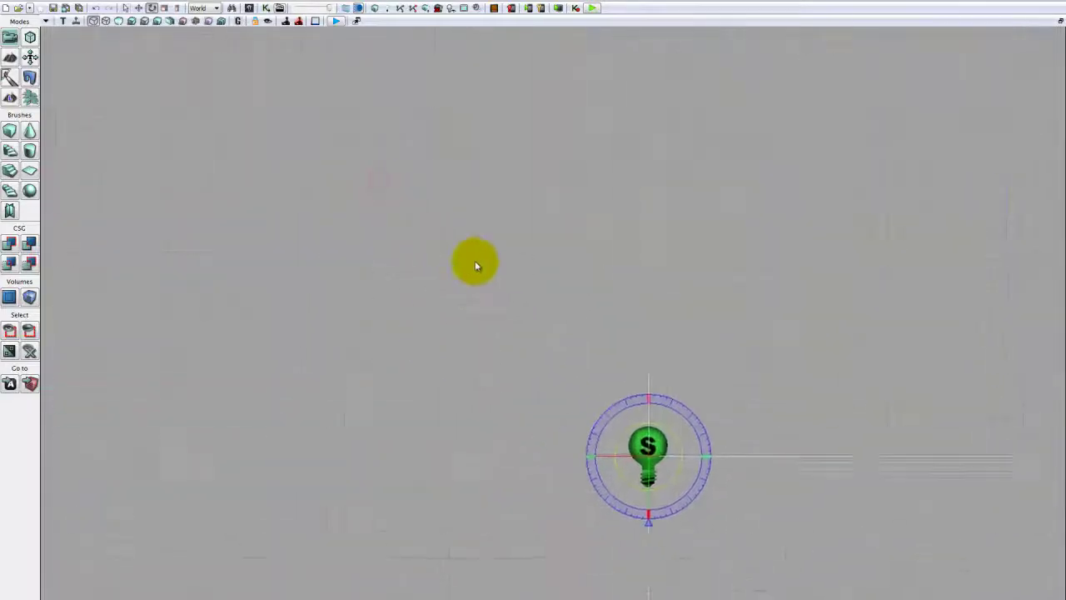
pyautogui.moveTo(476, 266); pyautogui.dragTo(635, 359)
pyautogui.scroll(5, 617, 356)
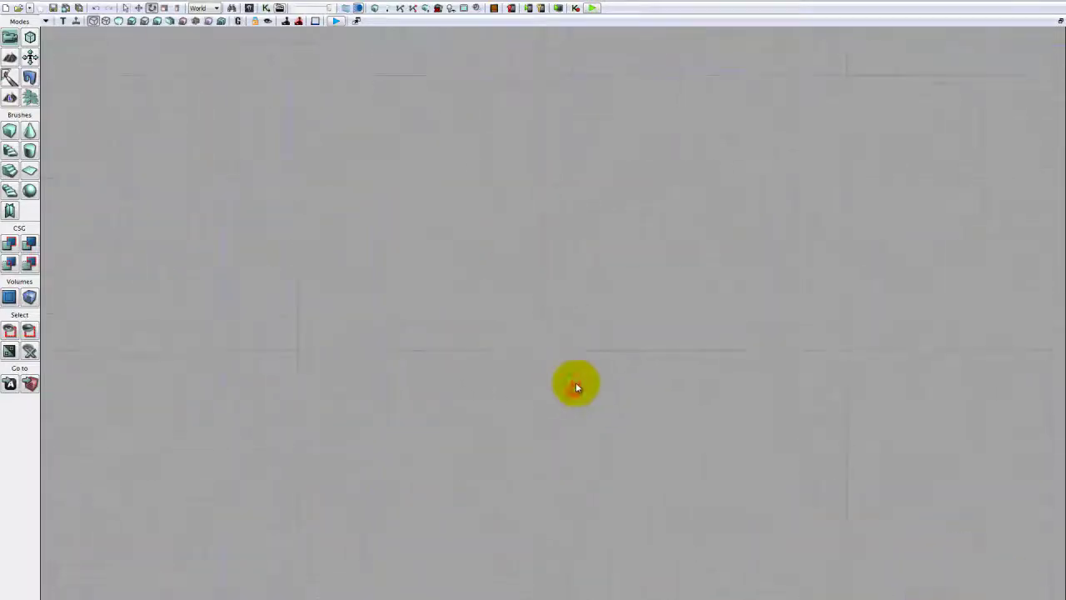
pyautogui.moveTo(691, 598); pyautogui.dragTo(709, 598)
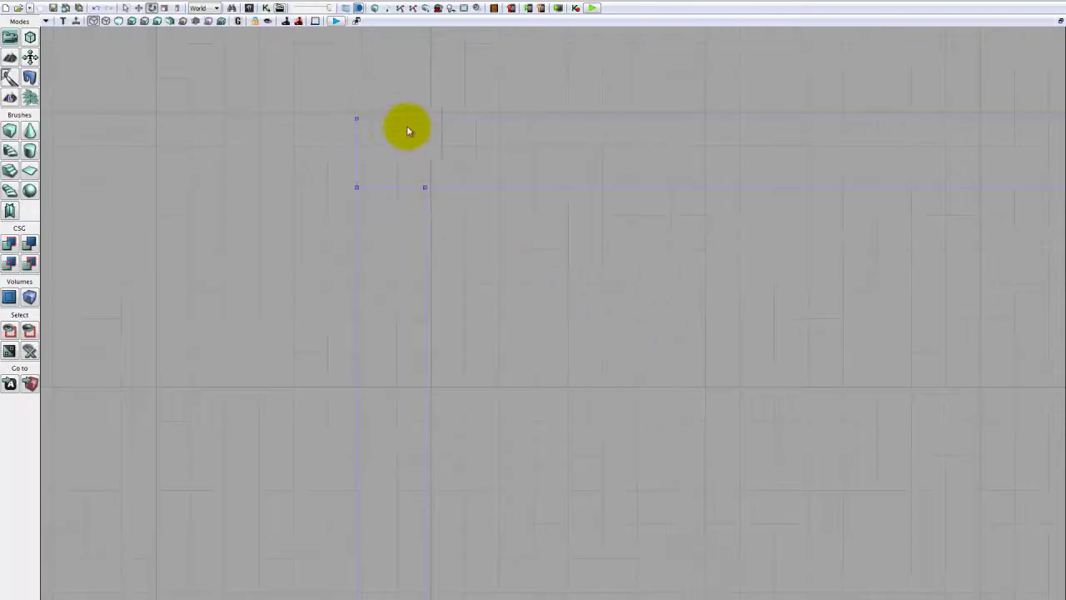
pyautogui.scroll(-5, 591, 244)
pyautogui.moveTo(587, 158); pyautogui.dragTo(476, 172)
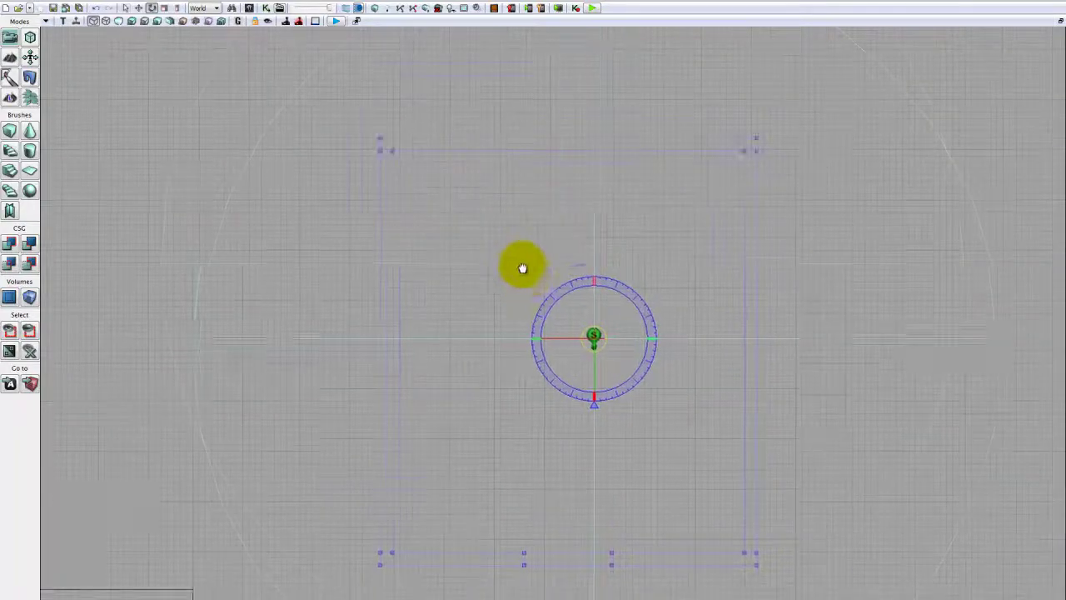
pyautogui.moveTo(520, 267); pyautogui.dragTo(462, 72)
pyautogui.scroll(5, 656, 345)
pyautogui.moveTo(712, 297); pyautogui.dragTo(676, 450)
pyautogui.scroll(2, 679, 483)
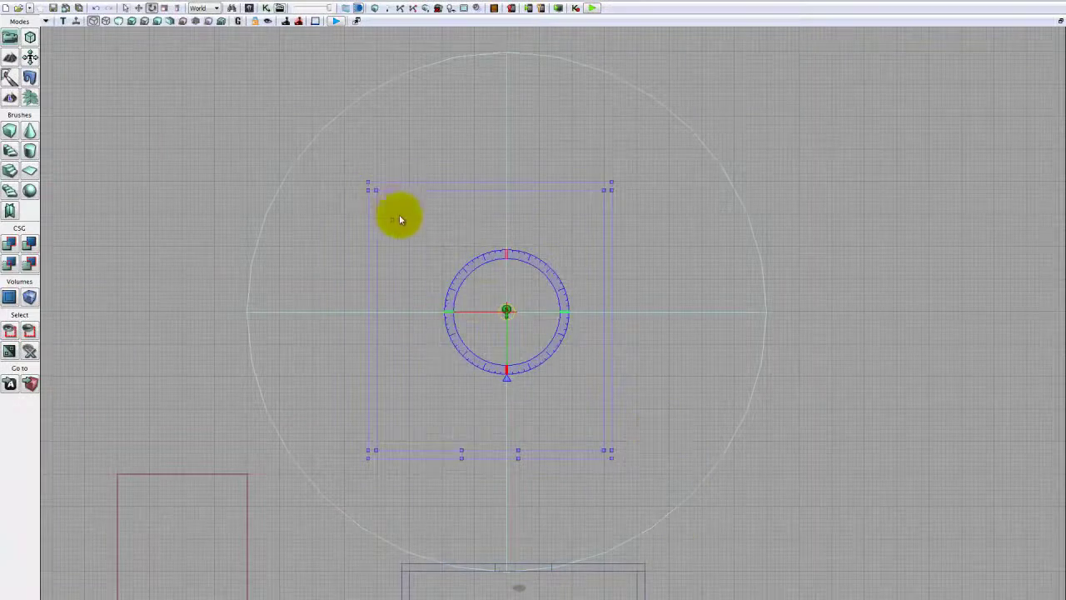
# Step: Switch to geometry mode, clear the current selection and select all brush vertices of the rotated room
pyautogui.click(30, 38)
pyautogui.click(337, 241)
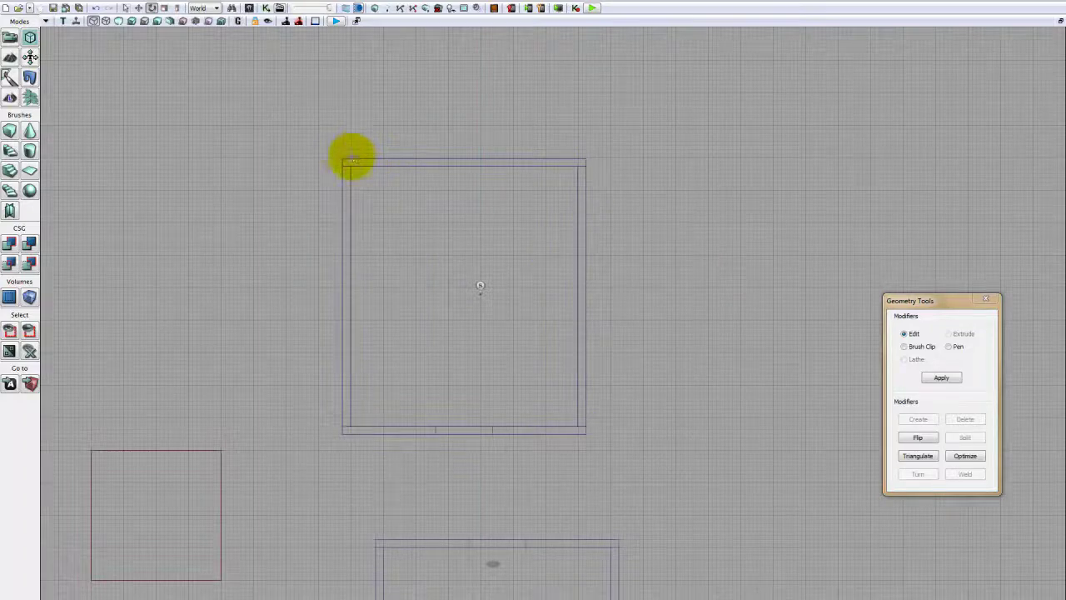
pyautogui.keyDown('ctrl'); pyautogui.keyDown('alt'); pyautogui.moveTo(321, 149); pyautogui.dragTo(690, 464); pyautogui.keyUp('alt'); pyautogui.keyUp('ctrl')
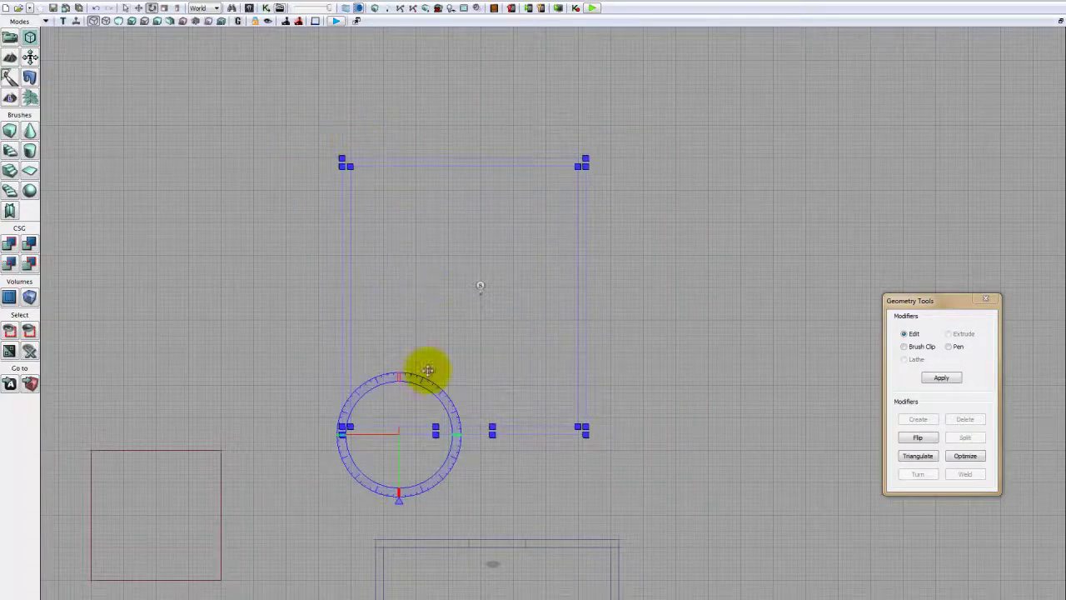
# Step: Snap the selected vertices of the rotated room to the grid
pyautogui.moveTo(366, 290); pyautogui.dragTo(434, 349)
pyautogui.scroll(5, 433, 347)
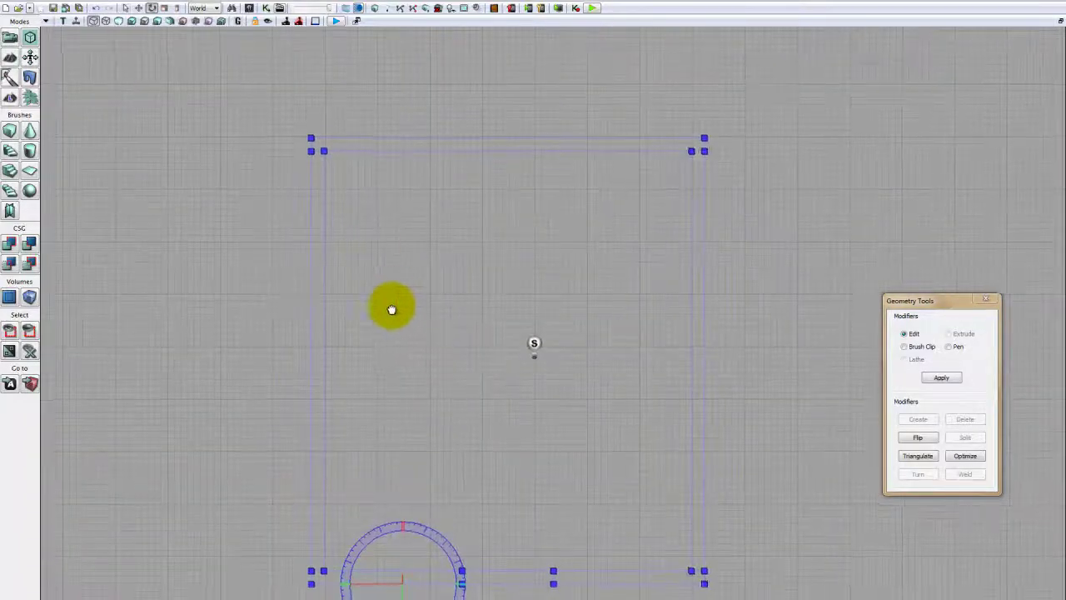
pyautogui.scroll(-6, 392, 308)
pyautogui.moveTo(392, 309); pyautogui.dragTo(522, 286)
pyautogui.scroll(5, 518, 403)
pyautogui.moveTo(393, 385); pyautogui.dragTo(443, 86)
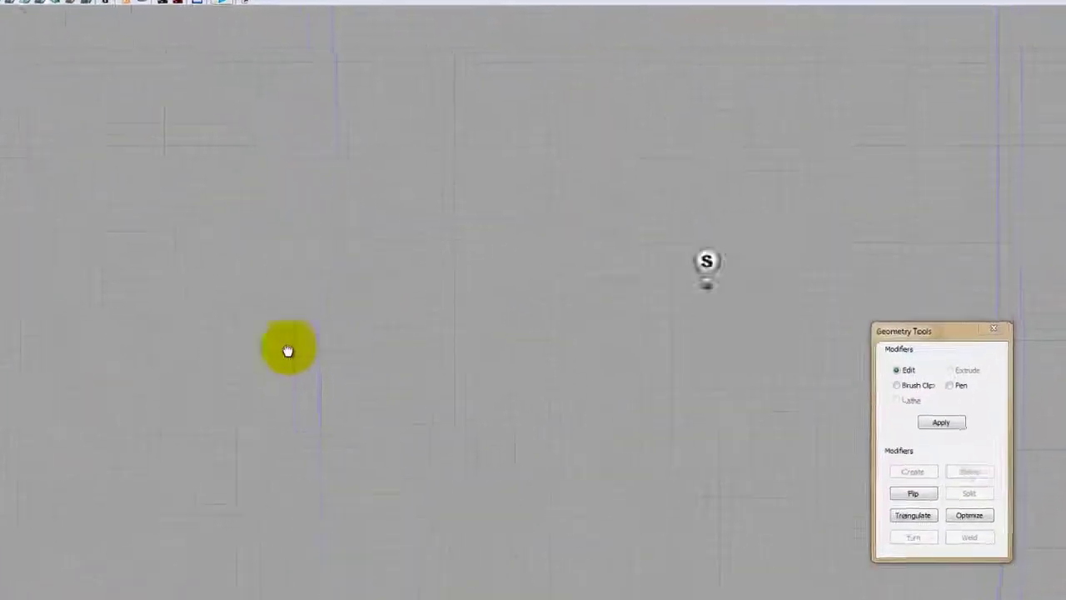
pyautogui.scroll(5, 195, 55)
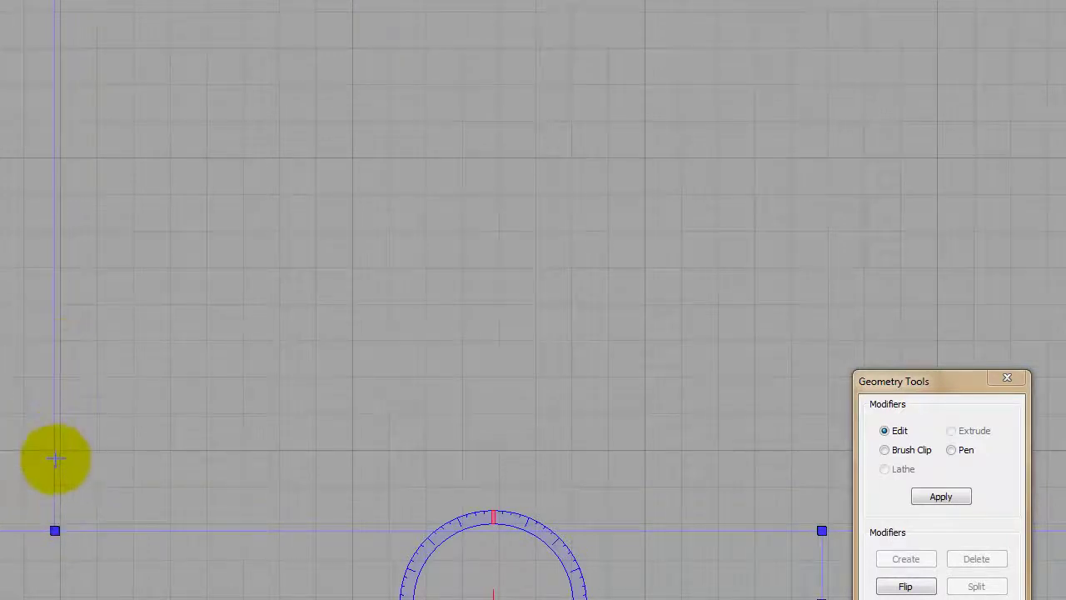
pyautogui.rightClick(53, 434)
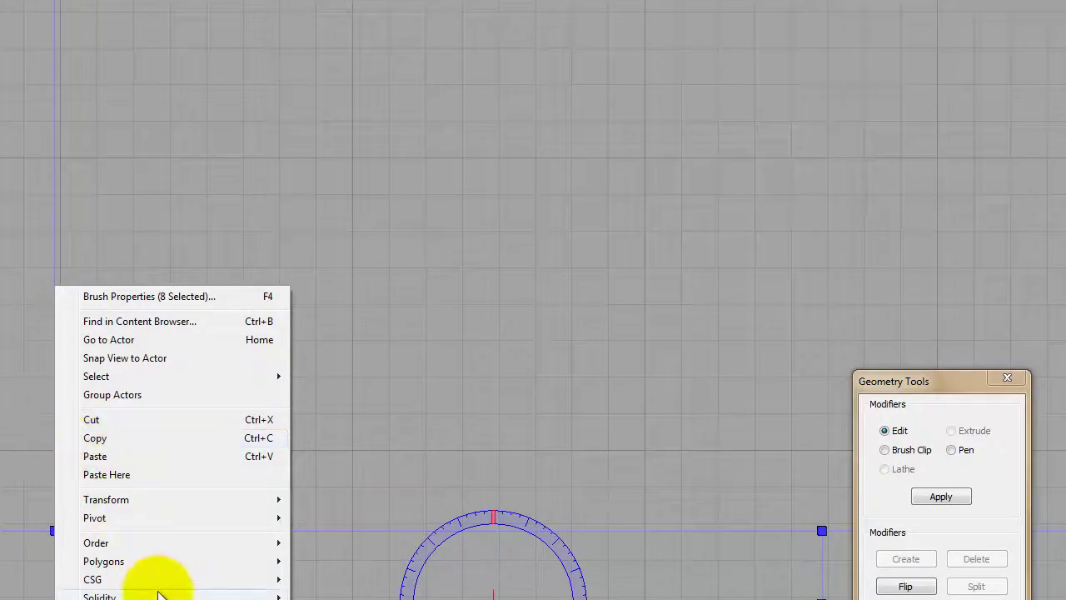
pyautogui.moveTo(215, 507)
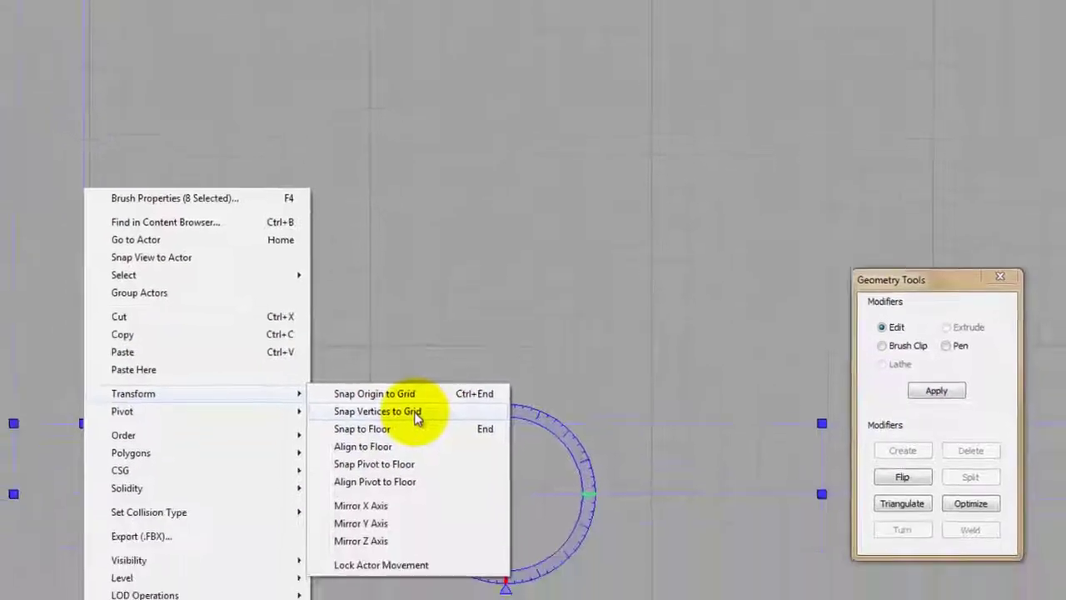
pyautogui.click(416, 414)
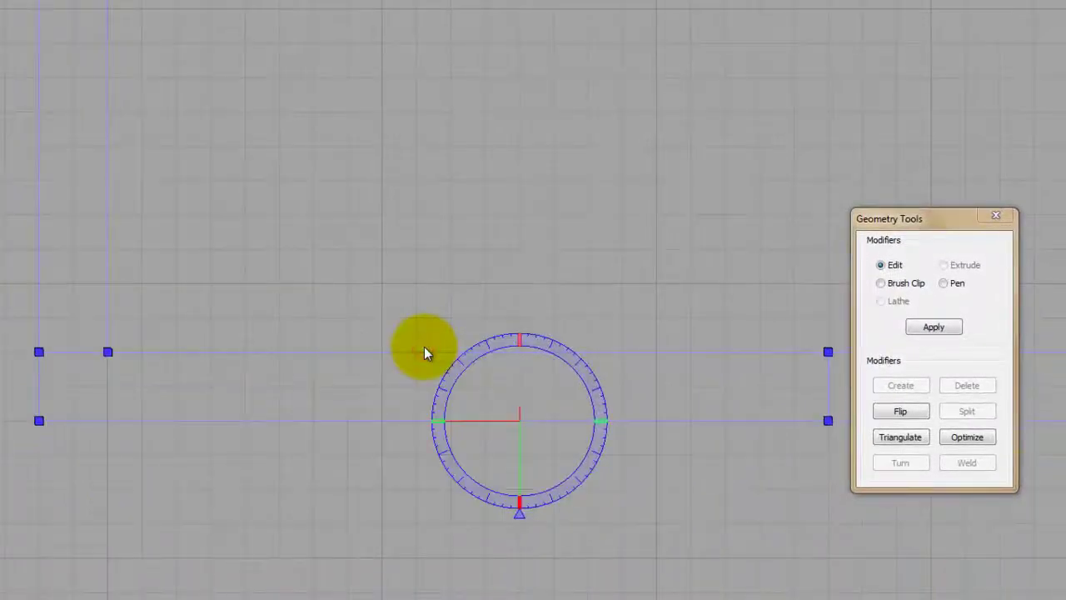
# Step: Inspect the snapped corners and doorway of the rotated room against the grid and the original room
pyautogui.moveTo(263, 368); pyautogui.dragTo(435, 300, button='right')
pyautogui.moveTo(435, 300); pyautogui.dragTo(481, 420)
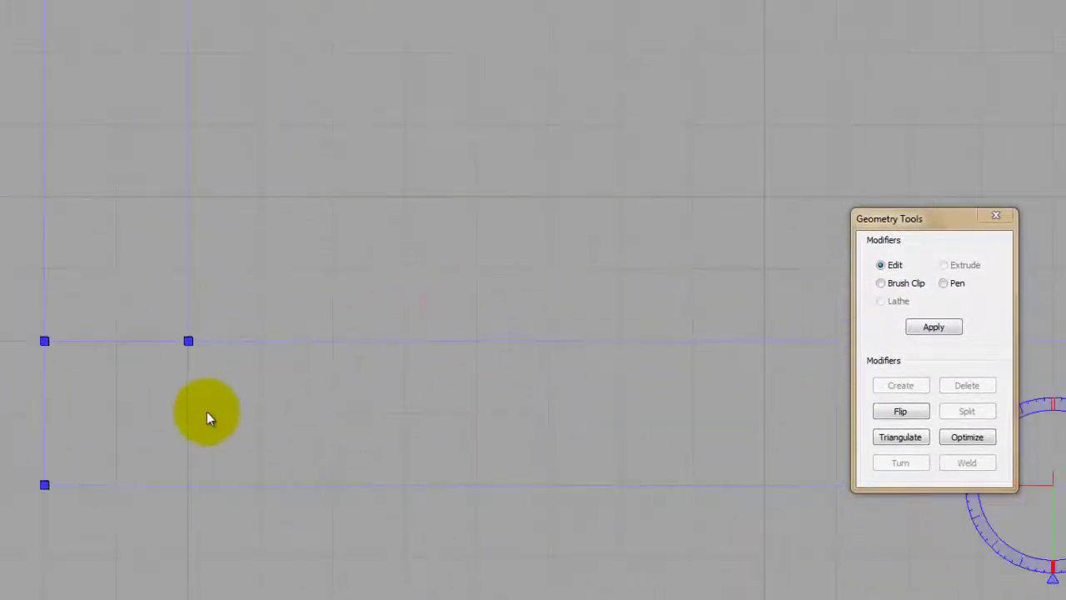
pyautogui.scroll(-10, 284, 473)
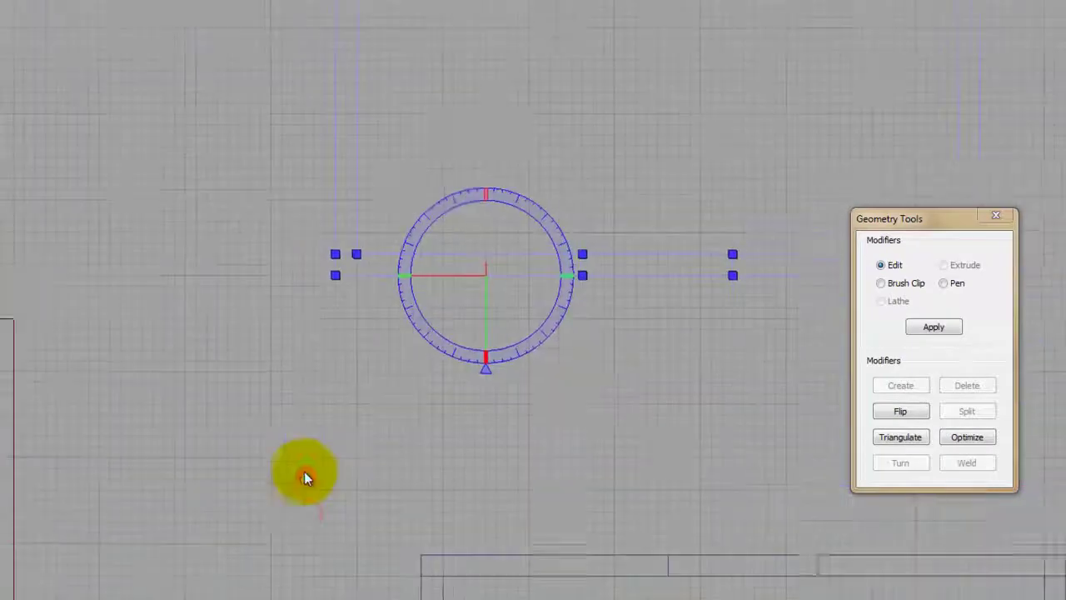
pyautogui.moveTo(304, 471); pyautogui.dragTo(50, 548, button='right')
pyautogui.moveTo(362, 297); pyautogui.dragTo(336, 375, button='right')
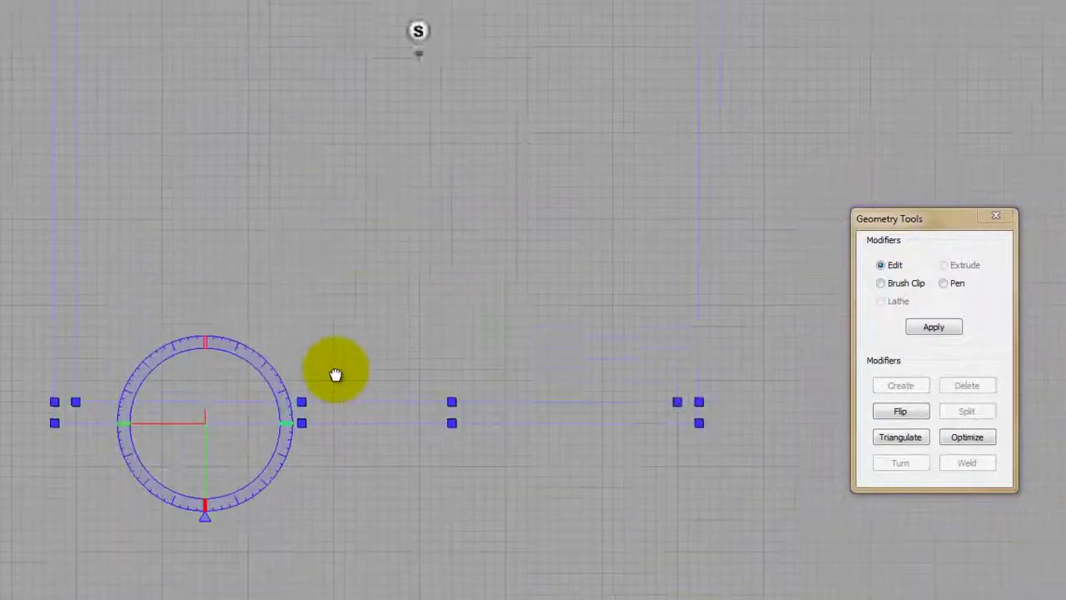
pyautogui.moveTo(335, 376); pyautogui.dragTo(314, 319)
pyautogui.moveTo(314, 318); pyautogui.dragTo(245, 438, button='right')
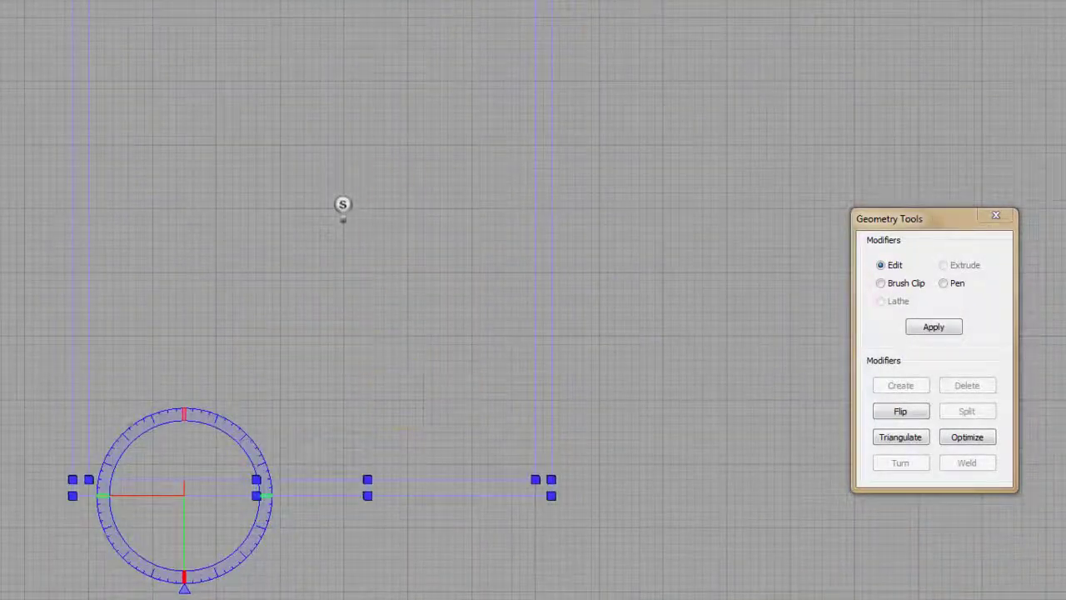
pyautogui.moveTo(629, 229); pyautogui.dragTo(559, 106, button='right')
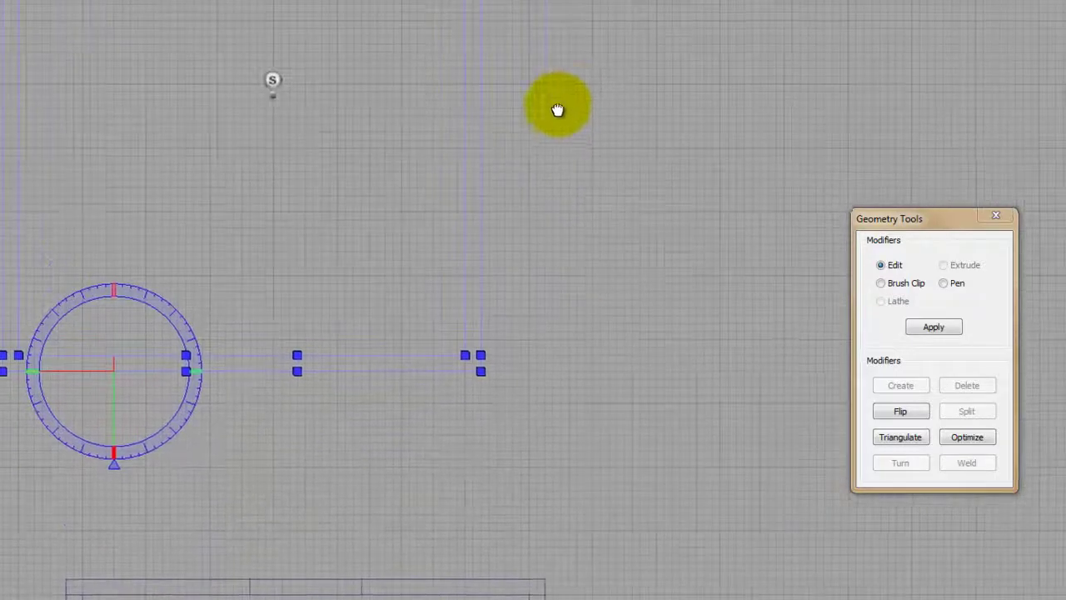
# Step: Move the rotated room's brushes along Y in the front view to line up with the original room, and leave geometry mode
pyautogui.click(1065, 1)
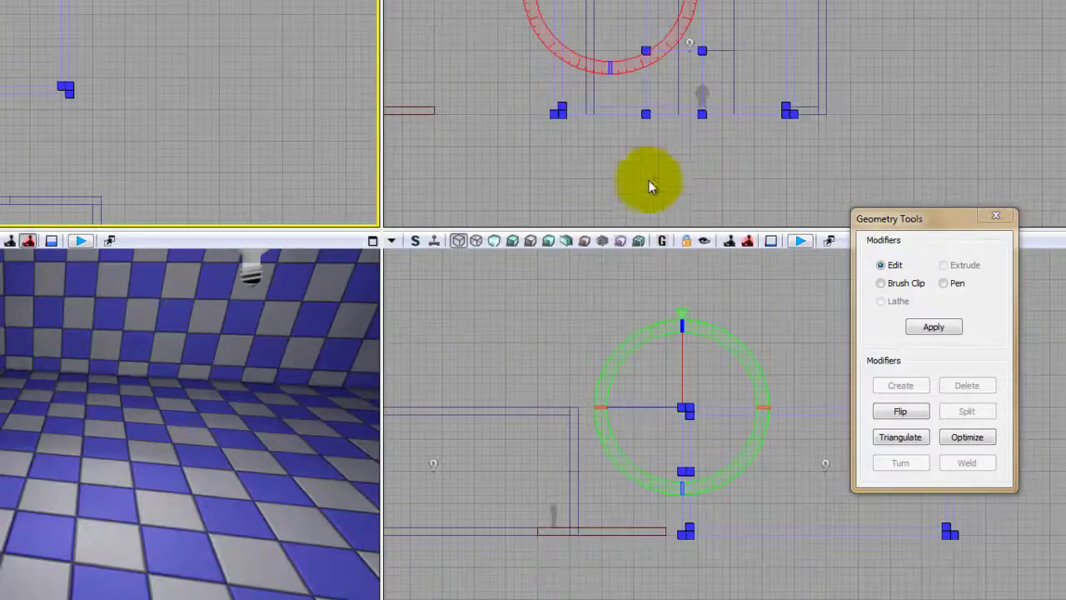
pyautogui.moveTo(646, 166); pyautogui.dragTo(713, 123, button='right')
pyautogui.moveTo(128, 441); pyautogui.dragTo(150, 421, button='right')
pyautogui.moveTo(641, 151); pyautogui.dragTo(596, 165, button='right')
pyautogui.click(1065, 0)
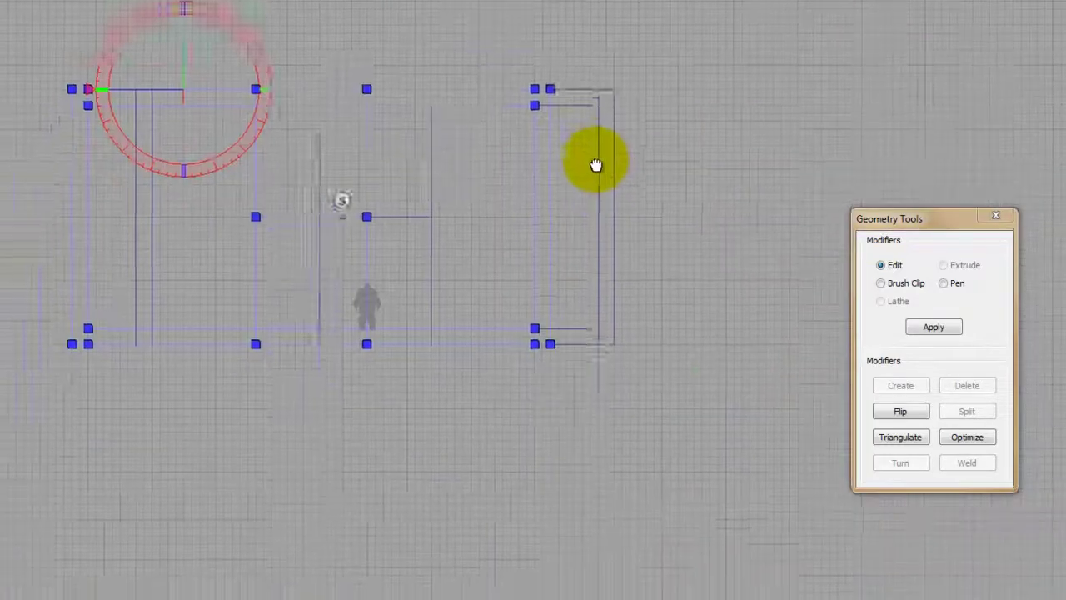
pyautogui.scroll(4, 597, 165)
pyautogui.press('space')
pyautogui.moveTo(324, 137); pyautogui.dragTo(190, 164, button='right')
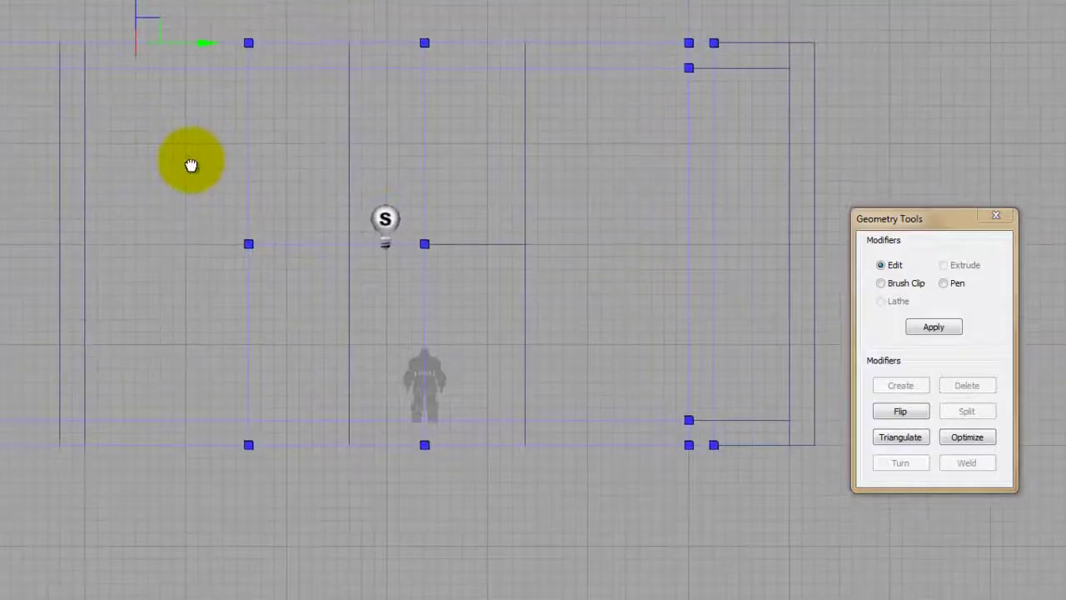
pyautogui.moveTo(195, 64); pyautogui.dragTo(145, 178, button='right')
pyautogui.scroll(1, 134, 142)
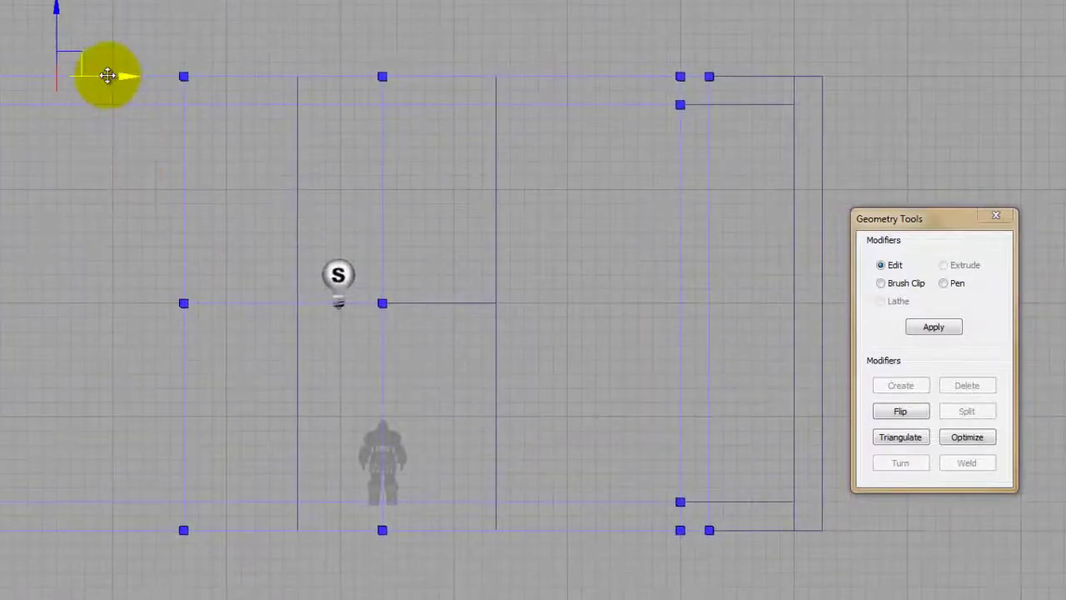
pyautogui.moveTo(107, 76); pyautogui.dragTo(215, 81)
pyautogui.moveTo(284, 393)
pyautogui.mouseDown()
pyautogui.moveTo(270, 387)
pyautogui.moveTo(247, 233)
pyautogui.moveTo(191, 336)
pyautogui.mouseUp()
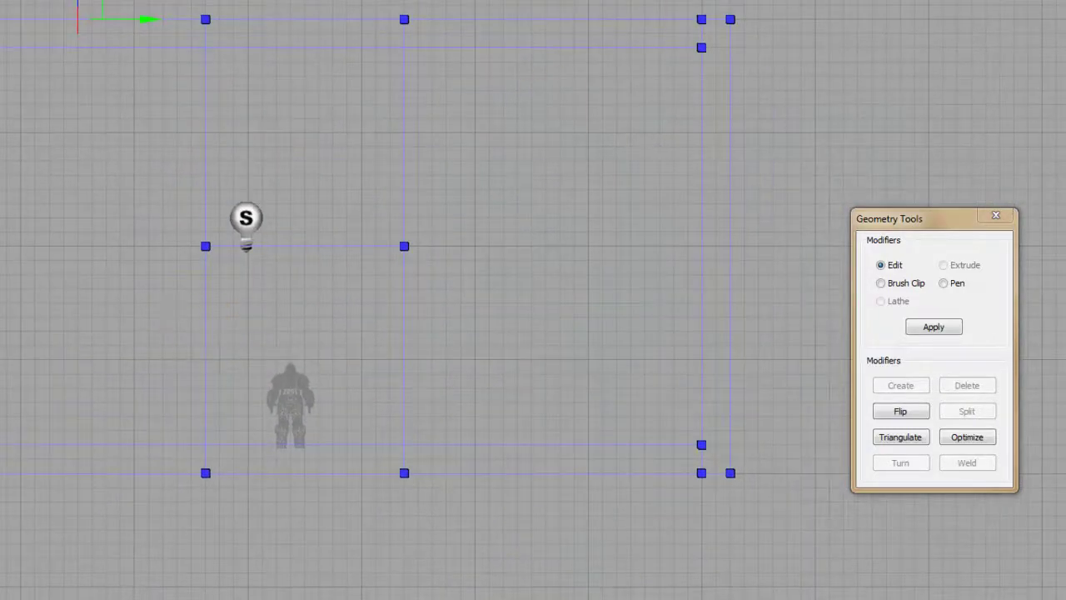
pyautogui.hotkey('shift', '1')
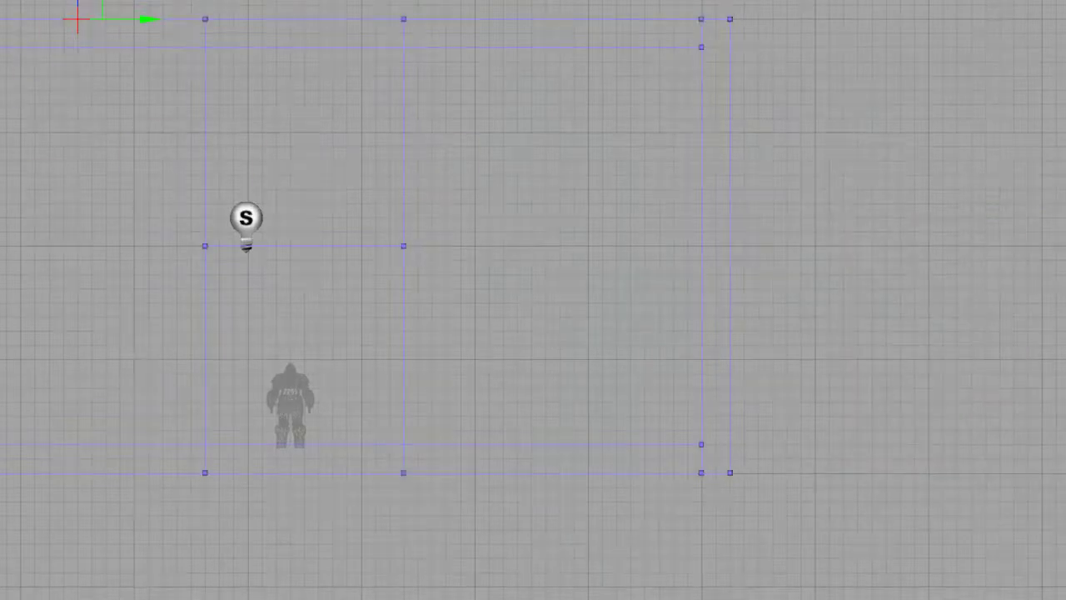
pyautogui.moveTo(81, 441); pyautogui.dragTo(129, 402)
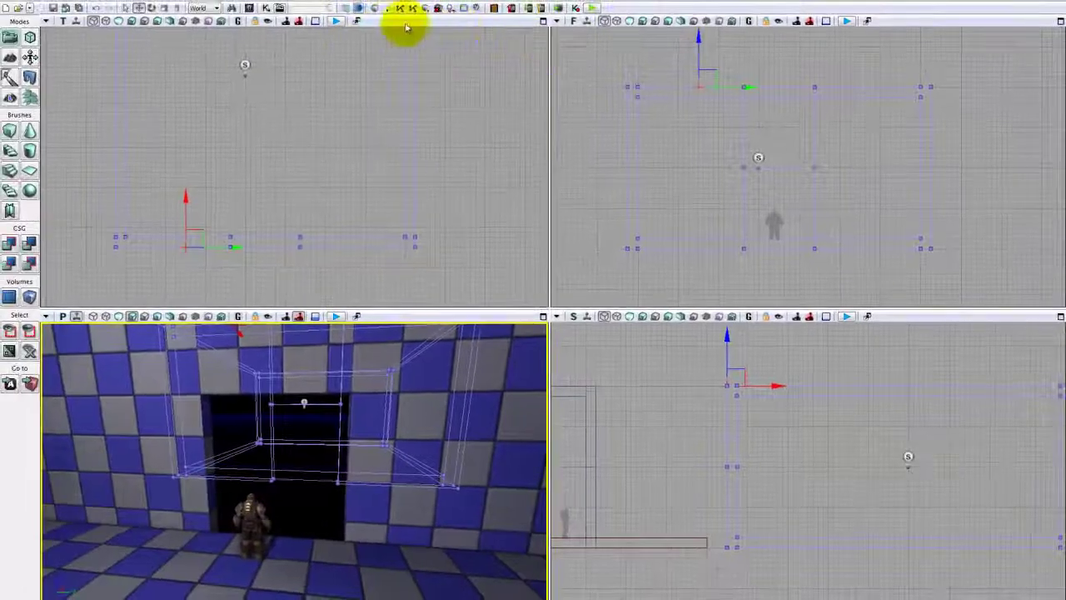
# Step: Build the level geometry, dismiss the Map Check report and look through the doorway into the second room
pyautogui.click(375, 10)
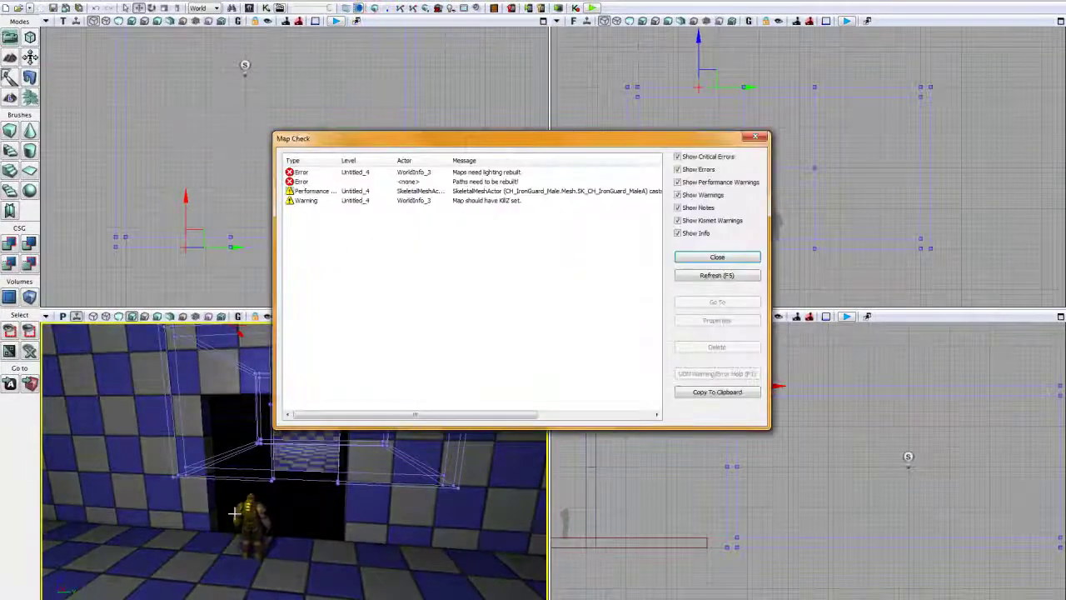
pyautogui.click(704, 262)
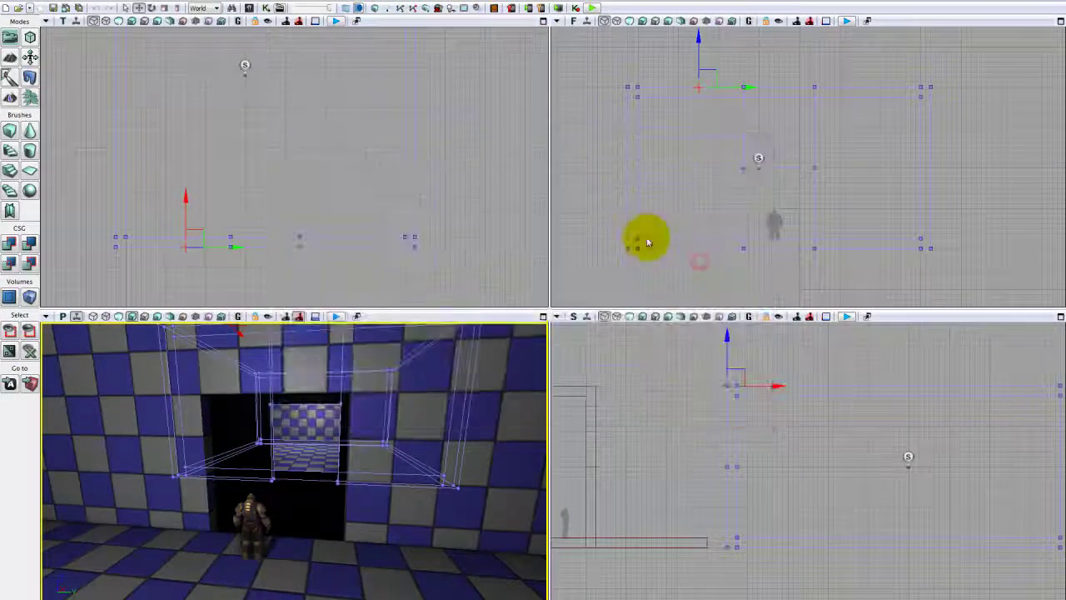
pyautogui.click(664, 221)
pyautogui.moveTo(357, 442)
pyautogui.mouseDown()
pyautogui.moveTo(321, 314)
pyautogui.moveTo(147, 319)
pyautogui.moveTo(31, 383)
pyautogui.mouseUp()
pyautogui.moveTo(53, 391); pyautogui.dragTo(447, 439)
# Step: Move the flat builder brush along Y in the top view into the gap between the two rooms' doorways
pyautogui.scroll(-7, 208, 150)
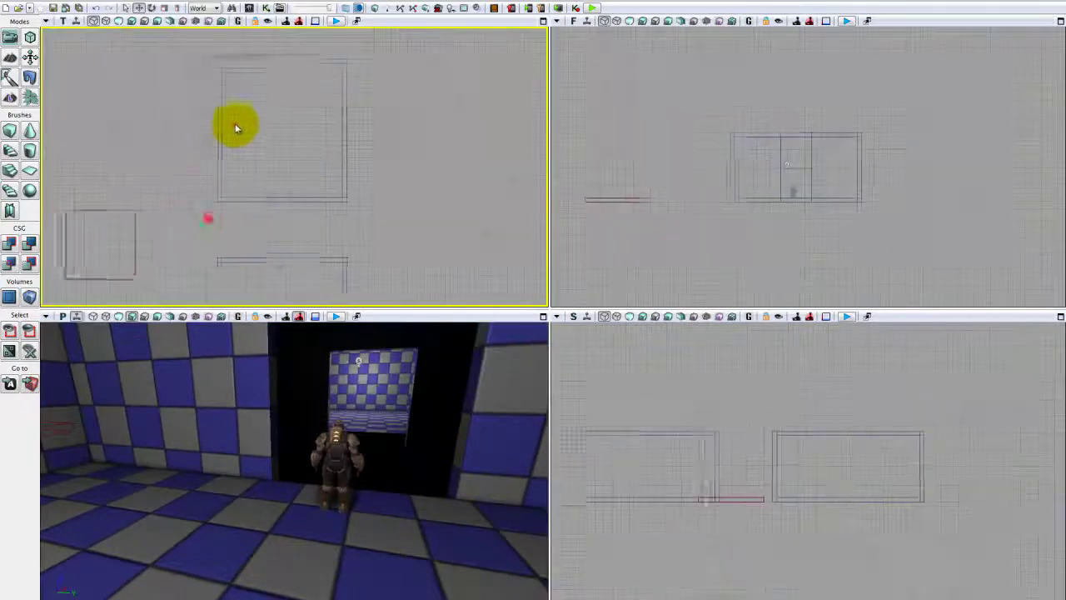
pyautogui.scroll(3, 236, 130)
pyautogui.moveTo(241, 140); pyautogui.dragTo(257, 176)
pyautogui.moveTo(196, 226)
pyautogui.mouseDown()
pyautogui.moveTo(243, 190)
pyautogui.moveTo(232, 218)
pyautogui.moveTo(290, 183)
pyautogui.moveTo(436, 218)
pyautogui.mouseUp()
pyautogui.scroll(2, 231, 218)
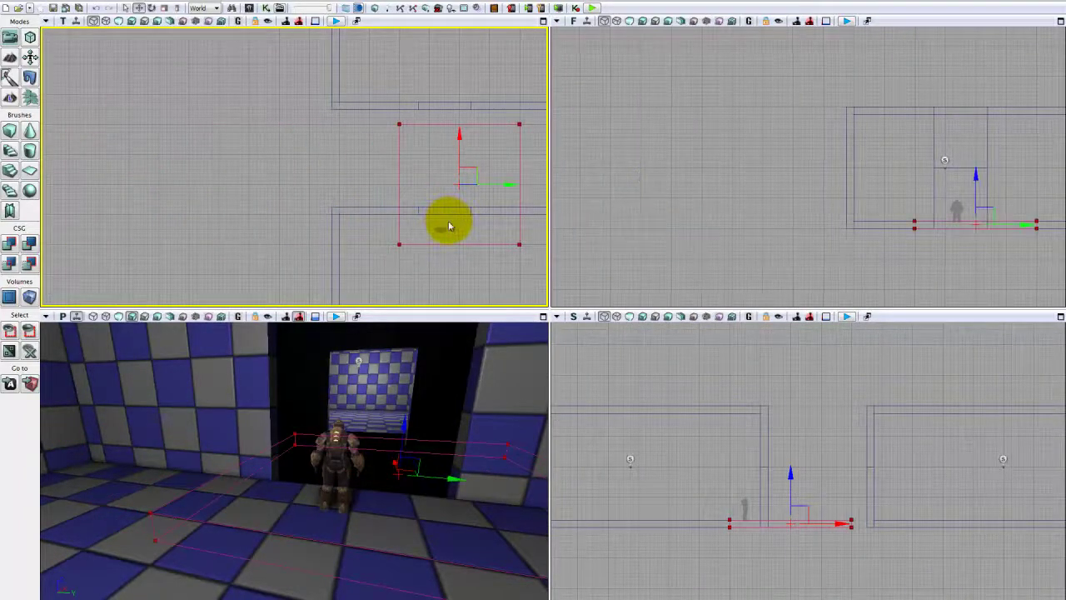
# Step: In geometry mode, move the builder brush's side vertices along Y to match both edges of the doorways
pyautogui.moveTo(423, 267); pyautogui.dragTo(297, 292)
pyautogui.scroll(3, 336, 274)
pyautogui.click(543, 22)
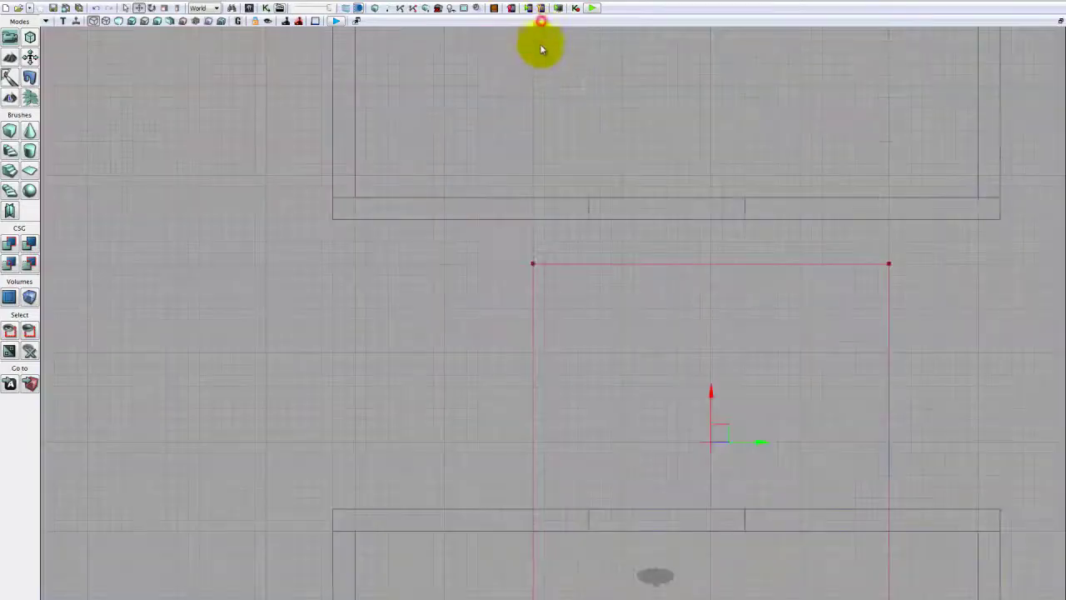
pyautogui.moveTo(571, 391); pyautogui.dragTo(374, 278)
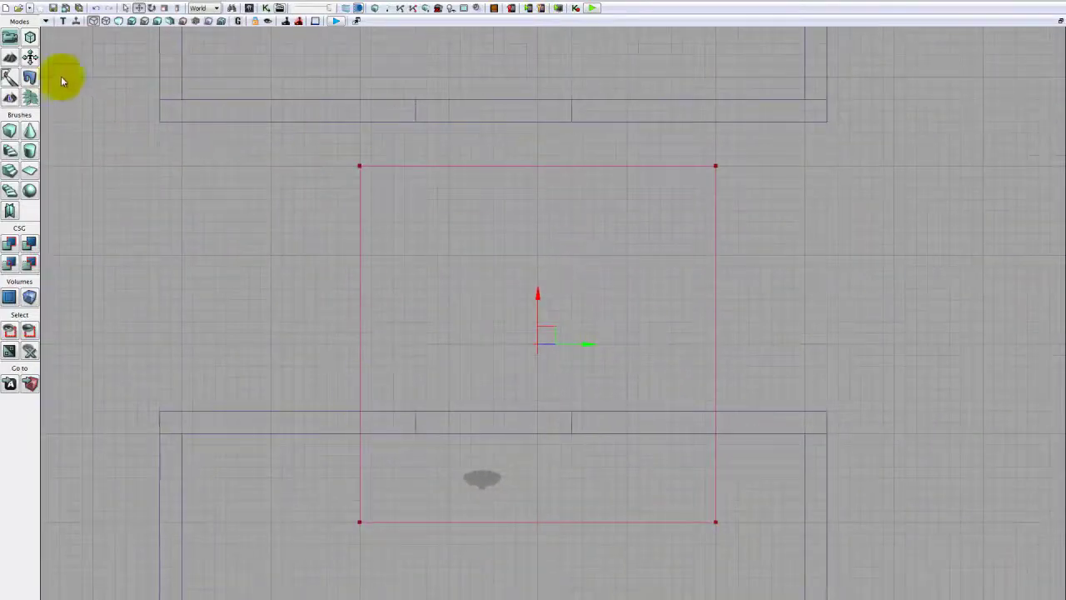
pyautogui.click(34, 55)
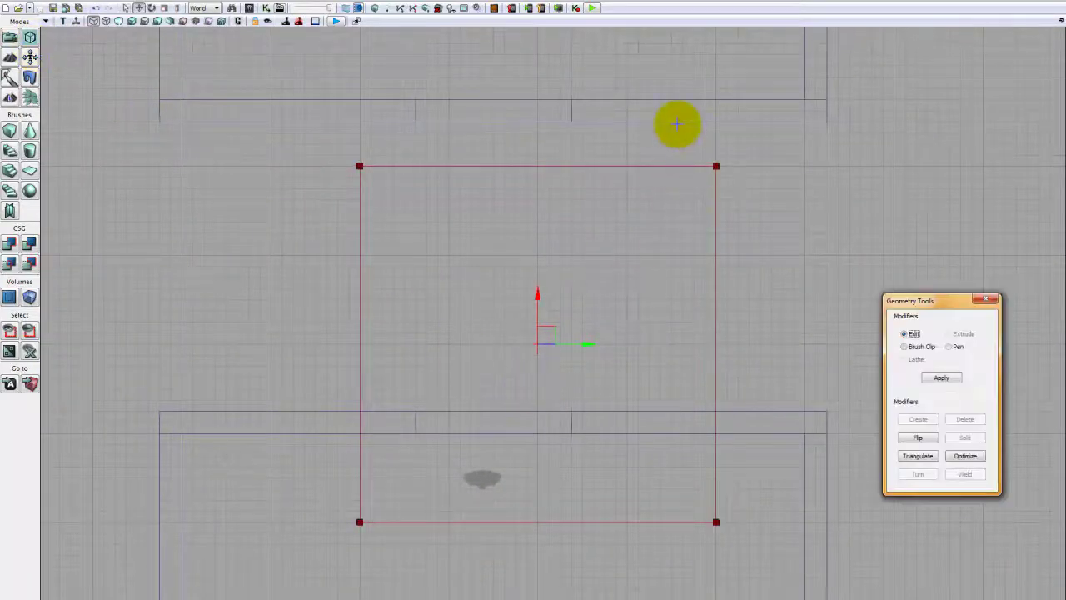
pyautogui.moveTo(677, 124); pyautogui.dragTo(770, 516)
pyautogui.moveTo(769, 568); pyautogui.dragTo(770, 567)
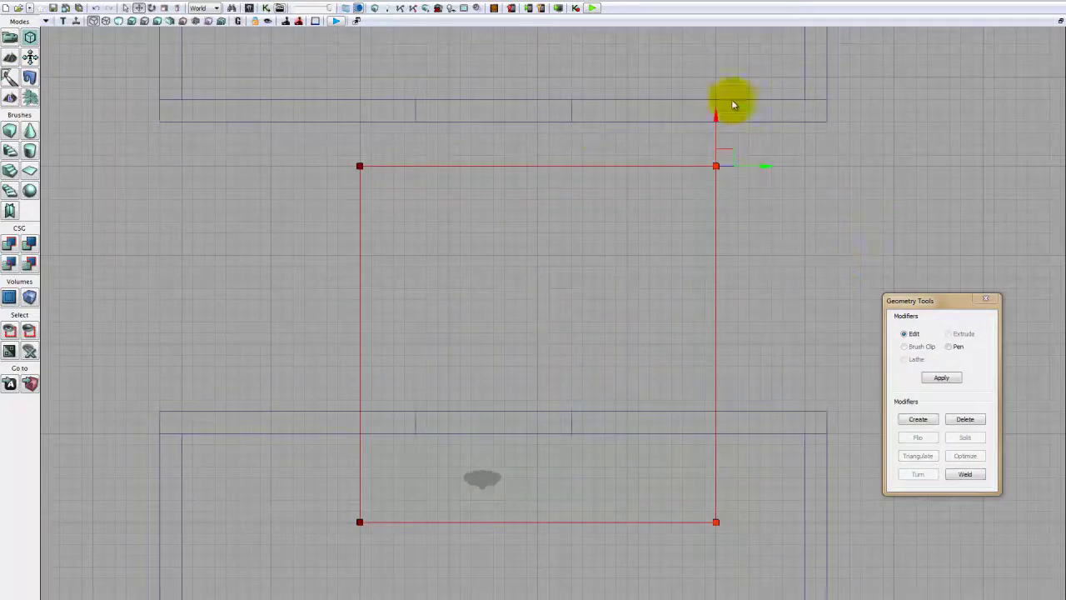
pyautogui.moveTo(723, 177); pyautogui.dragTo(575, 197)
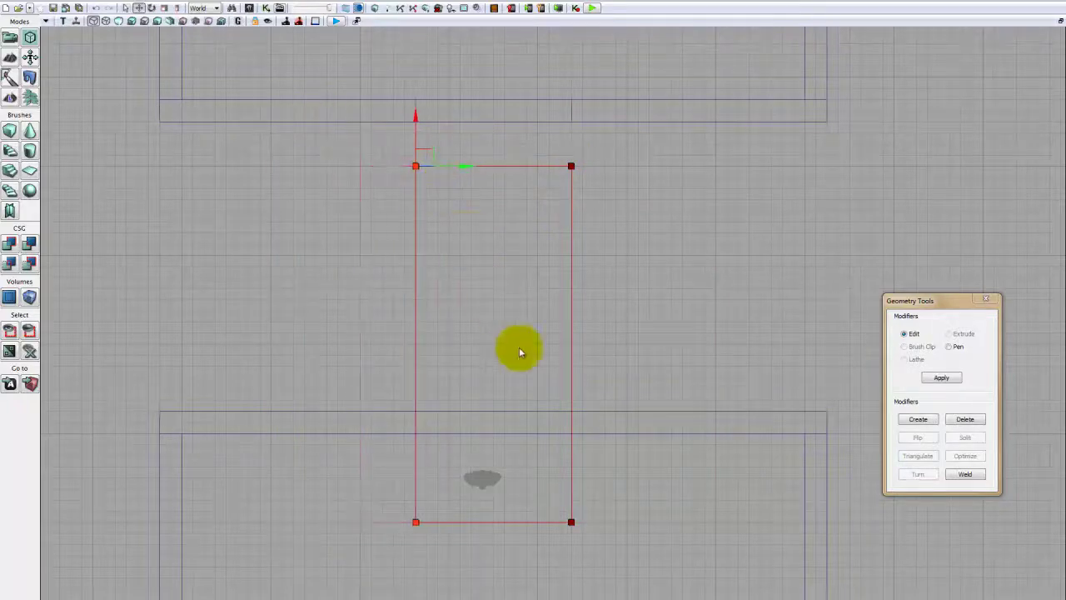
# Step: Move the builder brush's end vertices along X to the outer wall faces of both rooms, and leave geometry mode
pyautogui.moveTo(358, 111); pyautogui.dragTo(349, 178, button='right')
pyautogui.moveTo(408, 191); pyautogui.dragTo(407, 145)
pyautogui.moveTo(506, 321); pyautogui.dragTo(466, 208, button='right')
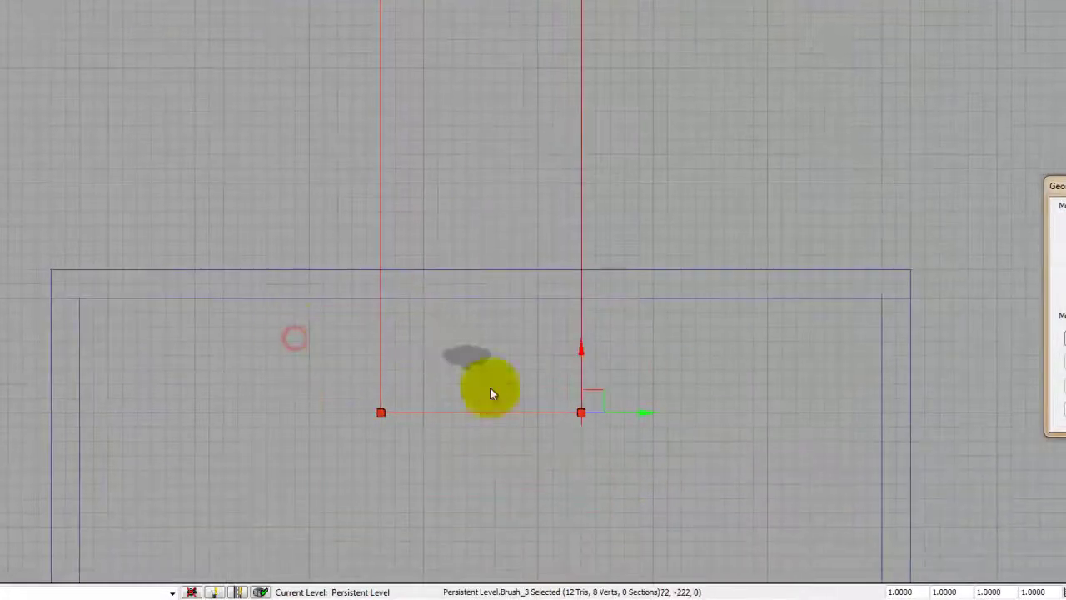
pyautogui.moveTo(578, 369); pyautogui.dragTo(567, 237)
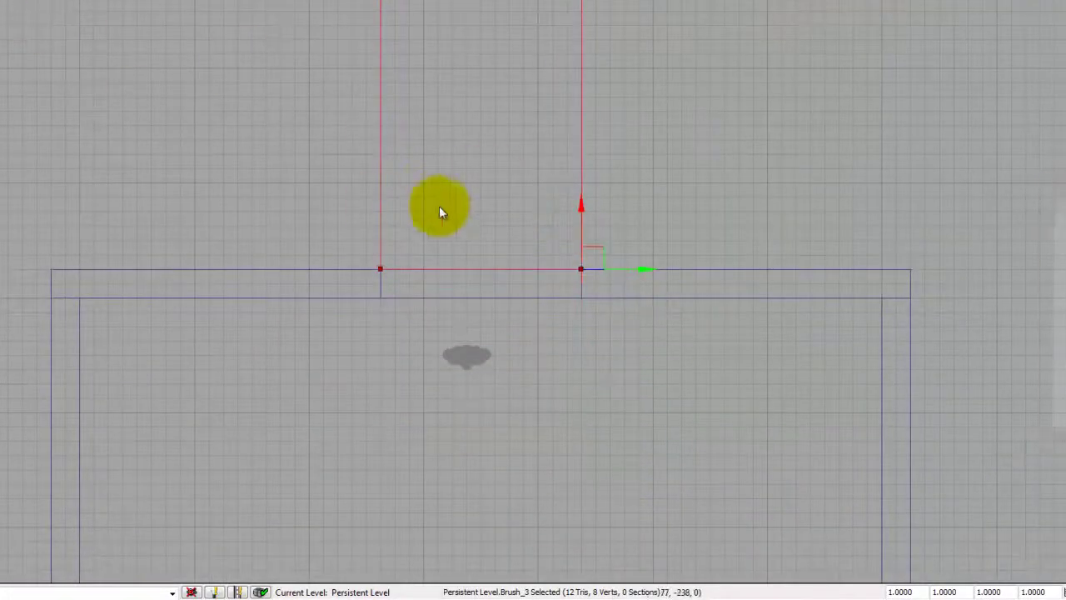
pyautogui.moveTo(441, 209); pyautogui.dragTo(409, 142)
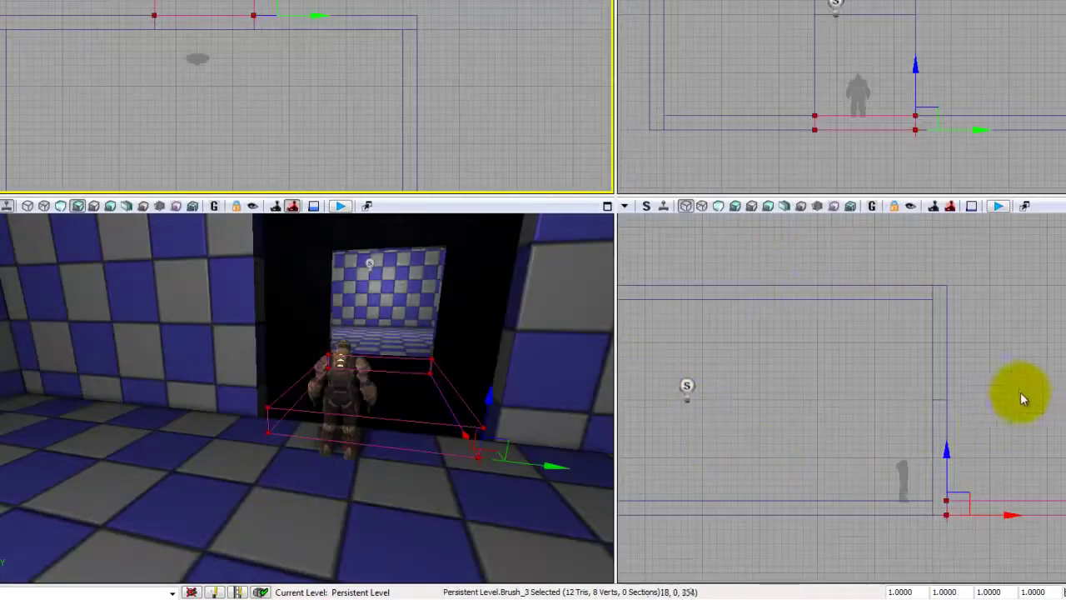
# Step: Examine how the builder brush's corners meet the doorway and room floor, using both the unlit and lit views
pyautogui.moveTo(1017, 374); pyautogui.dragTo(974, 254, button='right')
pyautogui.moveTo(974, 255); pyautogui.dragTo(986, 352)
pyautogui.moveTo(465, 491); pyautogui.dragTo(340, 487, button='right')
pyautogui.moveTo(340, 487)
pyautogui.mouseDown()
pyautogui.moveTo(200, 542)
pyautogui.moveTo(222, 522)
pyautogui.moveTo(135, 542)
pyautogui.moveTo(103, 521)
pyautogui.moveTo(45, 547)
pyautogui.moveTo(209, 571)
pyautogui.moveTo(185, 575)
pyautogui.moveTo(178, 557)
pyautogui.moveTo(154, 552)
pyautogui.moveTo(355, 449)
pyautogui.moveTo(300, 385)
pyautogui.mouseUp()
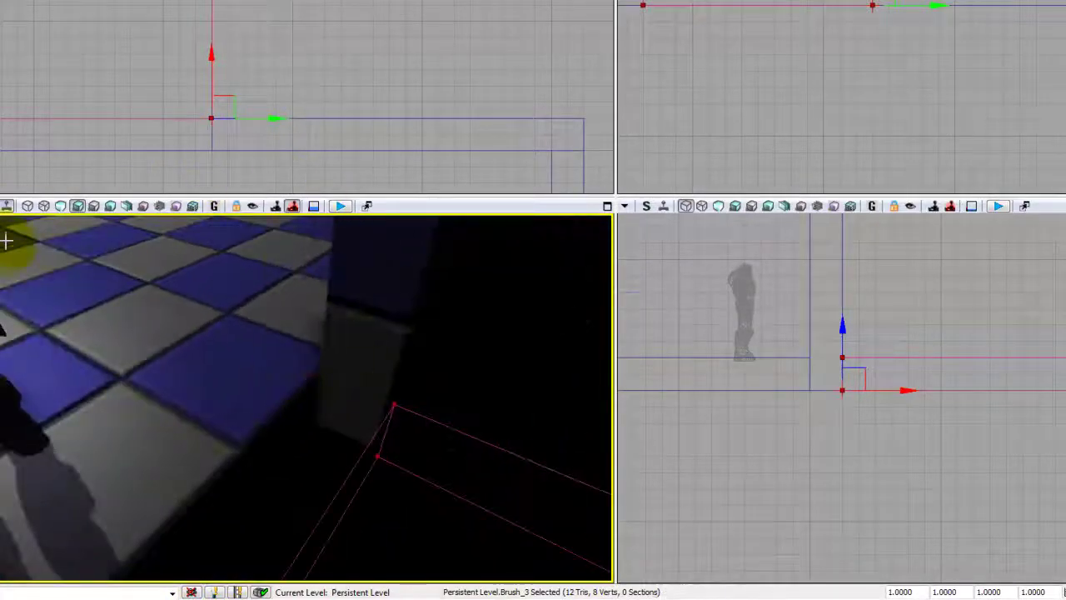
pyautogui.click(60, 205)
pyautogui.moveTo(376, 357); pyautogui.dragTo(370, 360)
pyautogui.moveTo(372, 362); pyautogui.dragTo(383, 350, button='right')
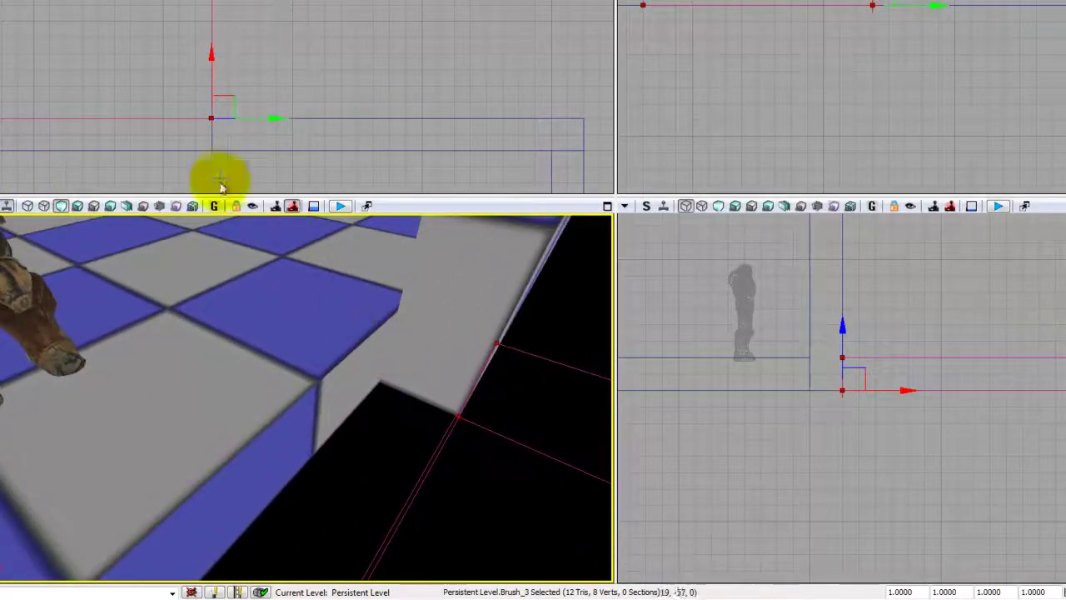
pyautogui.click(77, 205)
pyautogui.moveTo(440, 436)
pyautogui.mouseDown(button='right')
pyautogui.moveTo(613, 463)
pyautogui.moveTo(410, 404)
pyautogui.mouseUp(button='right')
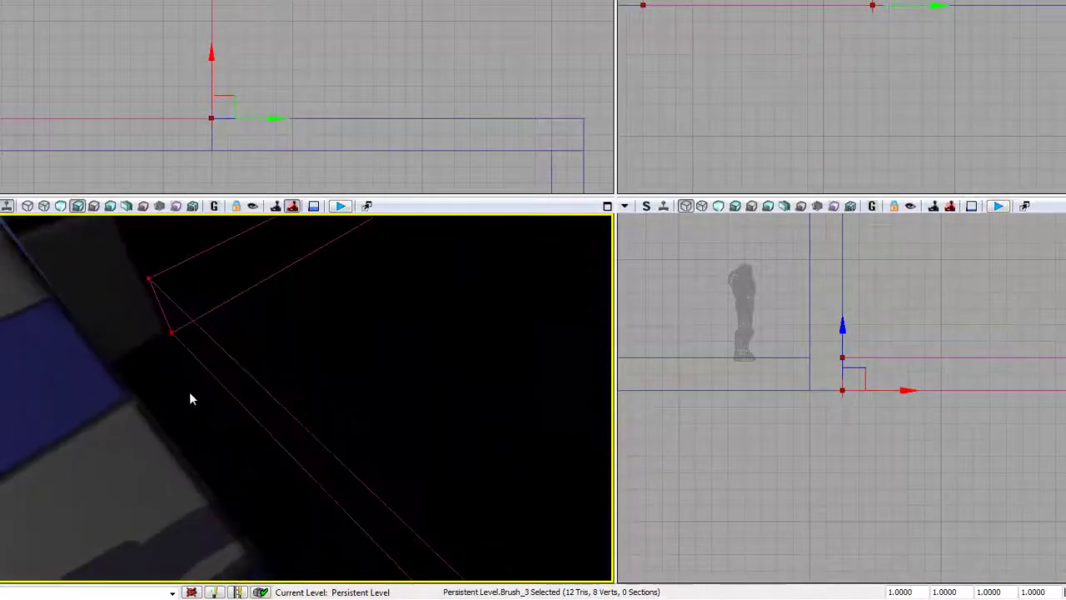
# Step: Add the builder brush as a solid floor between the rooms and move the builder brush aside along Y
pyautogui.hotkey('ctrl', 'a')
pyautogui.moveTo(398, 350)
pyautogui.mouseDown(button='right')
pyautogui.moveTo(179, 396)
pyautogui.moveTo(266, 359)
pyautogui.mouseUp(button='right')
pyautogui.moveTo(376, 75); pyautogui.dragTo(374, 78, button='right')
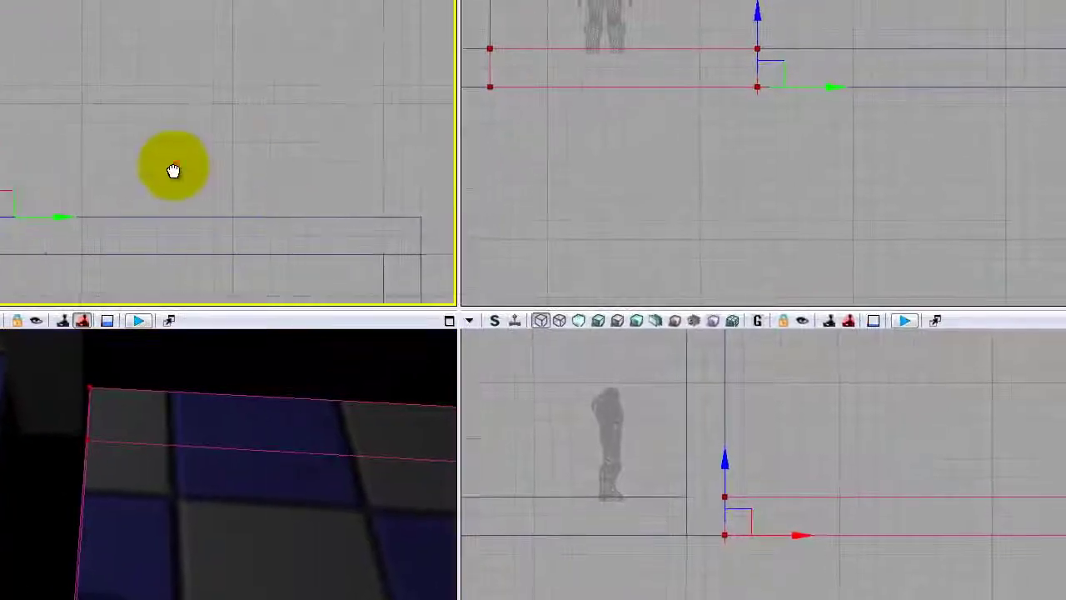
pyautogui.scroll(-4, 173, 164)
pyautogui.moveTo(173, 165); pyautogui.dragTo(333, 304, button='right')
pyautogui.moveTo(159, 209); pyautogui.dragTo(87, 55, button='right')
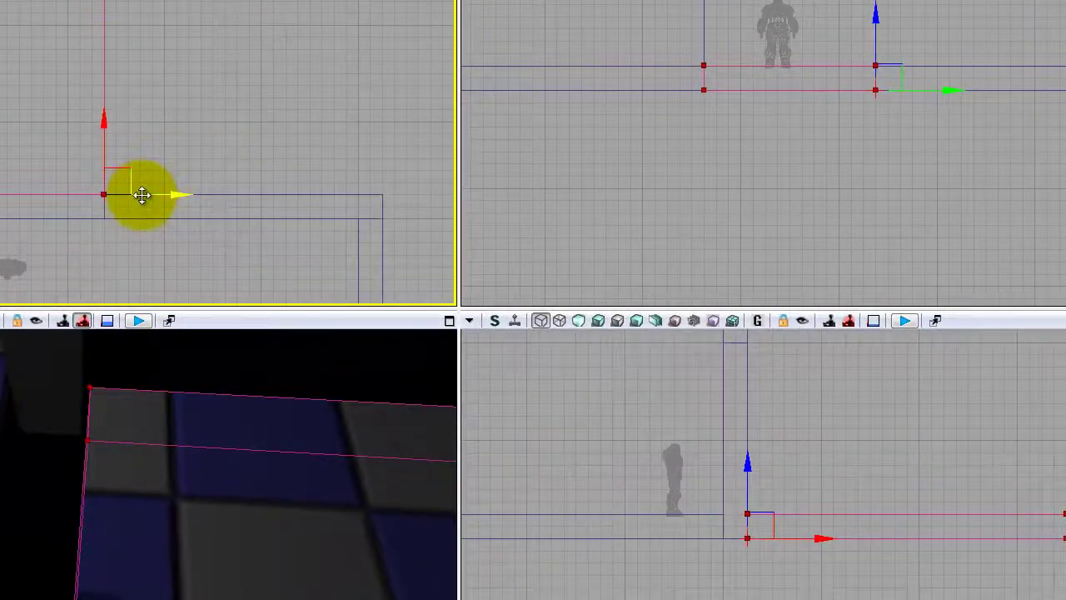
pyautogui.moveTo(142, 195)
pyautogui.mouseDown()
pyautogui.moveTo(424, 209)
pyautogui.moveTo(212, 298)
pyautogui.moveTo(196, 171)
pyautogui.mouseUp()
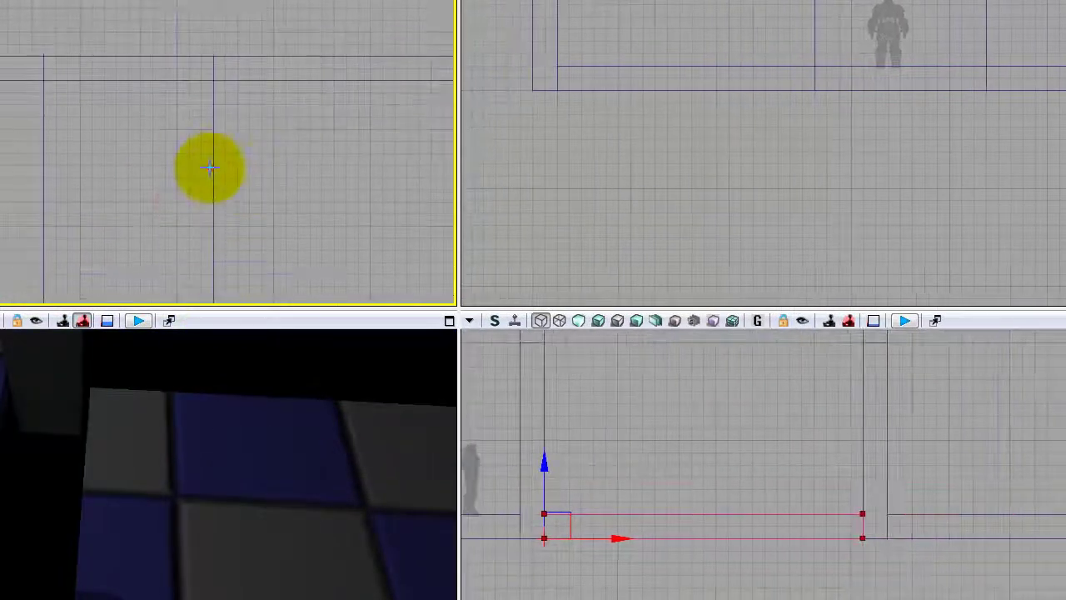
# Step: Select the new corridor floor and, in geometry mode, extend its far end through the second room's doorway to the inner wall face
pyautogui.click(209, 168)
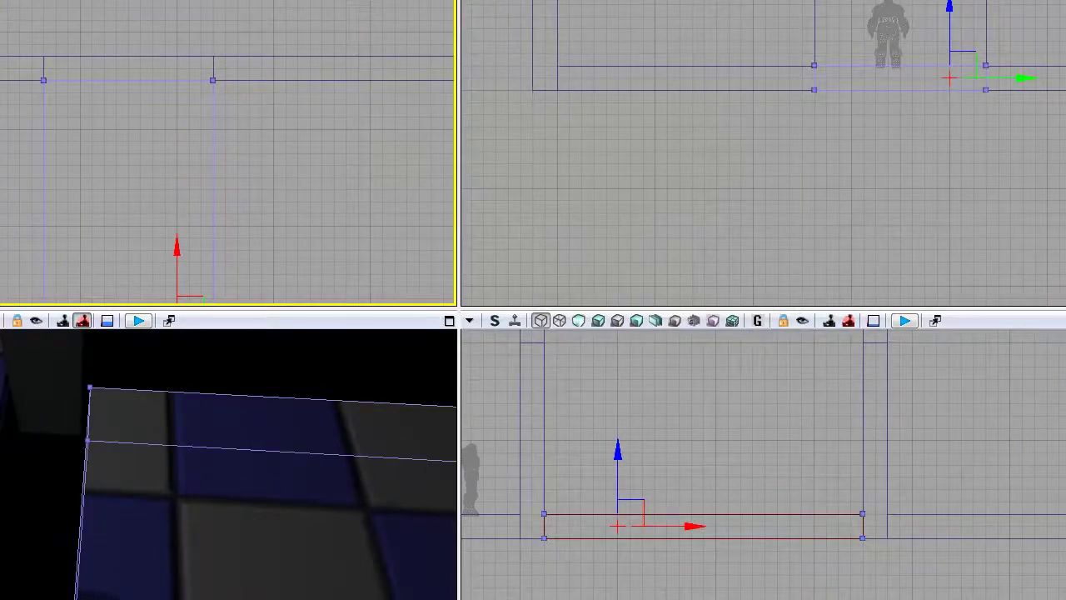
pyautogui.click(449, 1)
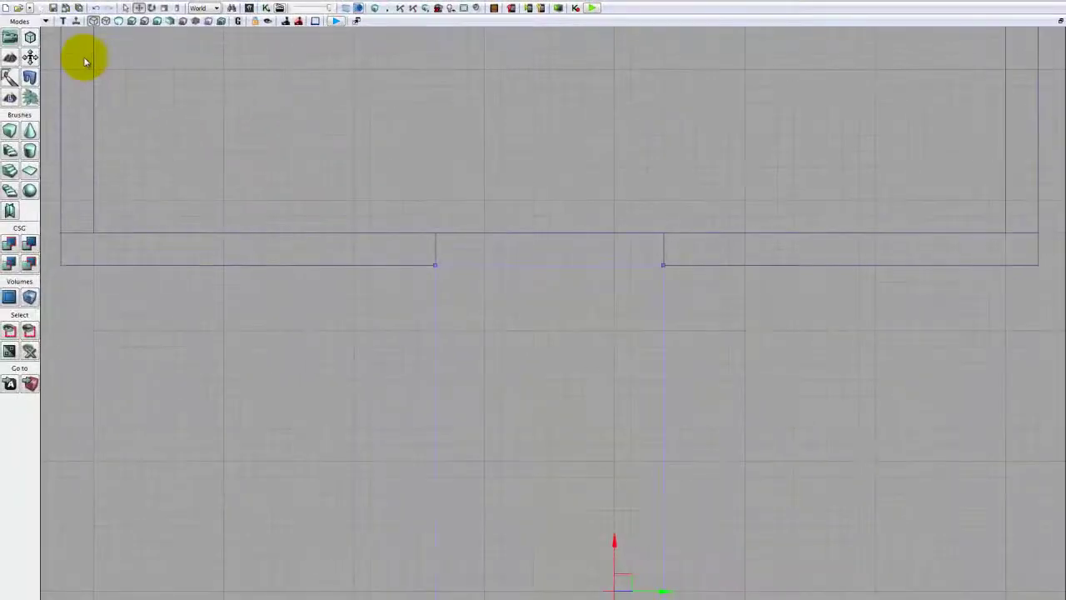
pyautogui.click(29, 38)
pyautogui.moveTo(381, 275); pyautogui.dragTo(308, 295)
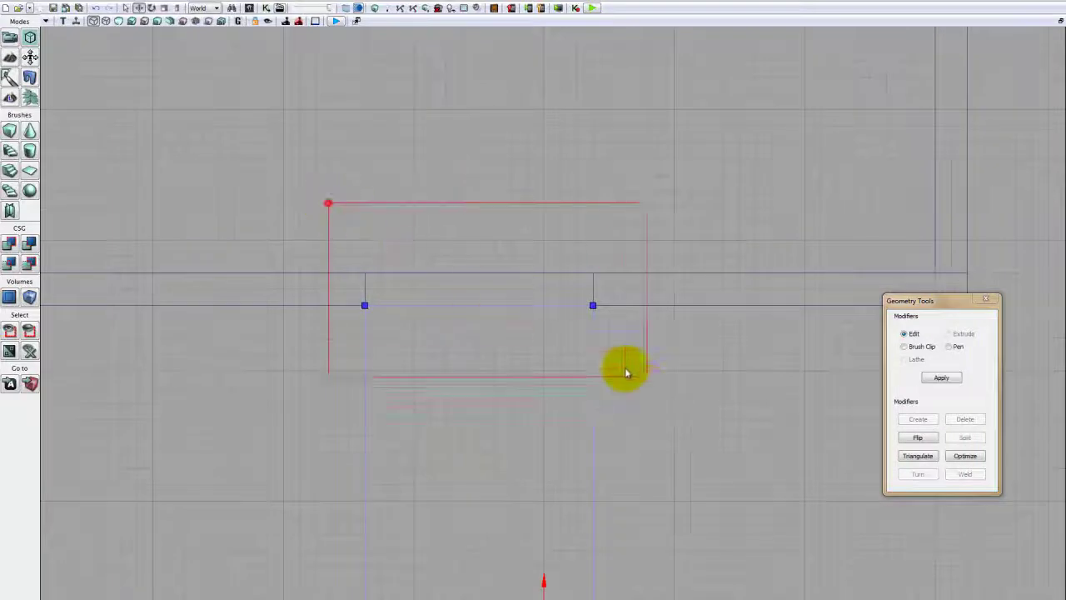
pyautogui.keyDown('ctrl'); pyautogui.keyDown('alt'); pyautogui.moveTo(625, 372); pyautogui.dragTo(678, 389); pyautogui.keyUp('alt'); pyautogui.keyUp('ctrl')
pyautogui.scroll(5, 505, 363)
pyautogui.moveTo(506, 361); pyautogui.dragTo(582, 389)
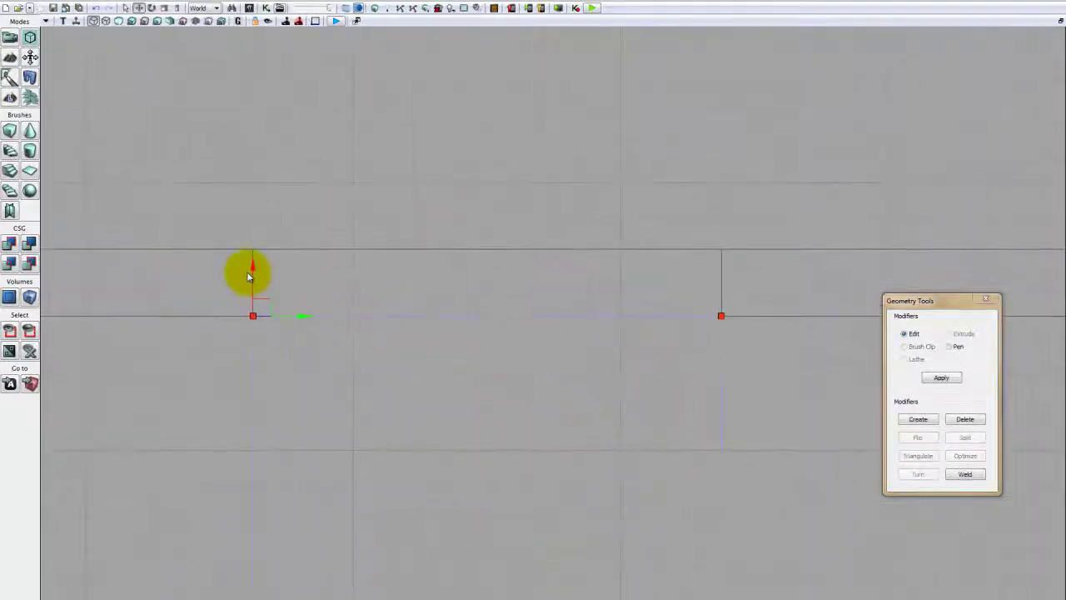
pyautogui.moveTo(252, 270); pyautogui.dragTo(253, 204)
# Step: Extend the corridor floor's near end through the original room's doorway to the inner wall face, and leave geometry mode
pyautogui.scroll(-6, 433, 406)
pyautogui.moveTo(433, 407); pyautogui.dragTo(393, 242)
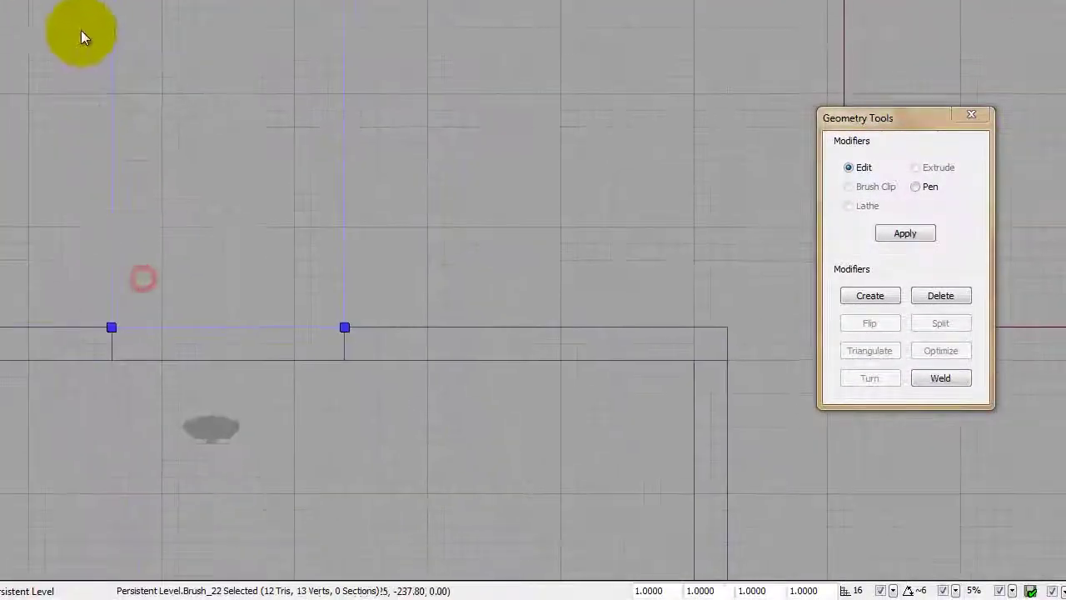
pyautogui.scroll(3, 112, 297)
pyautogui.moveTo(109, 168); pyautogui.dragTo(115, 264)
pyautogui.scroll(2, 352, 307)
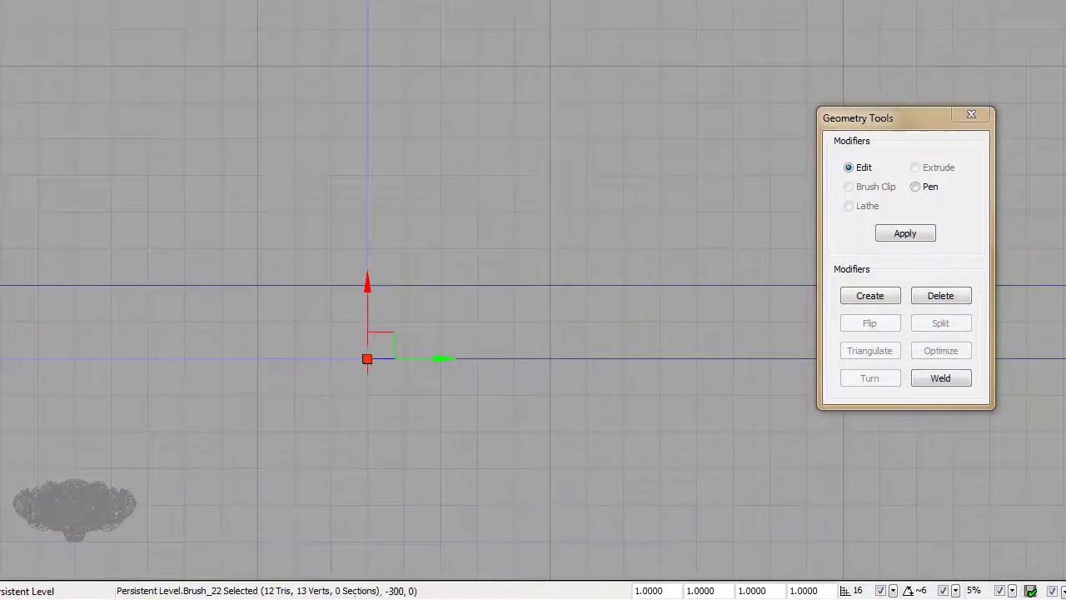
pyautogui.click(119, 66)
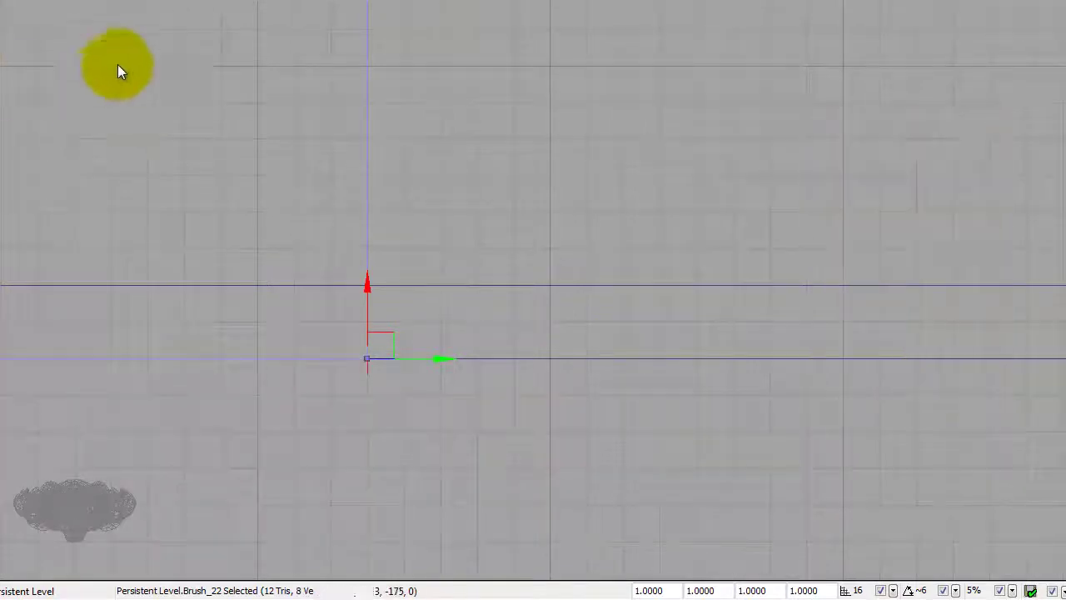
# Step: Rebuild the level geometry with the extended corridor floor and dismiss the Map Check report
pyautogui.click(1058, 3)
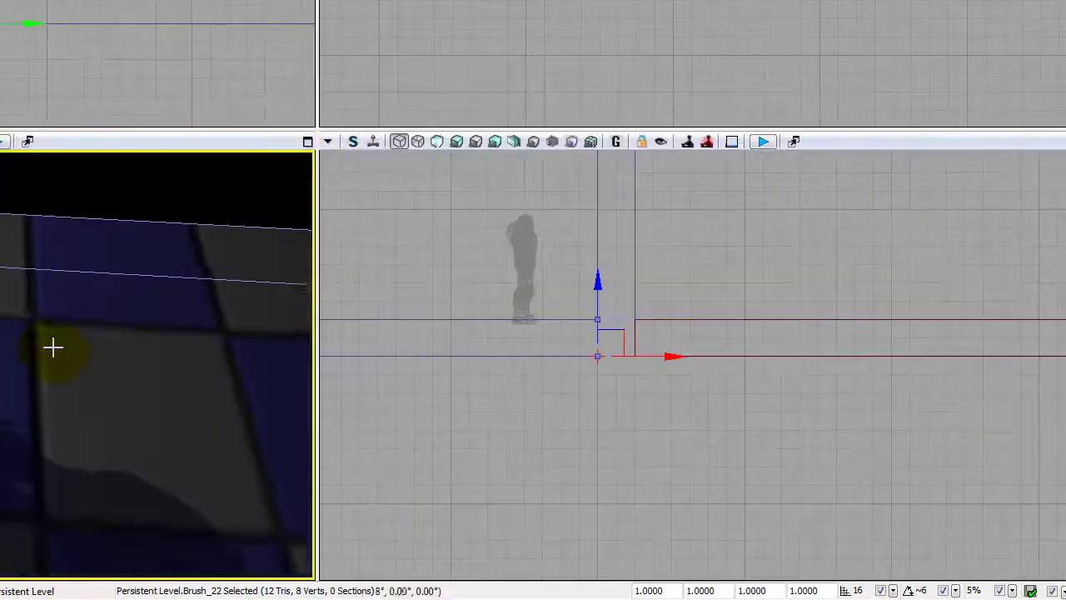
pyautogui.moveTo(52, 347); pyautogui.dragTo(7, 250, button='right')
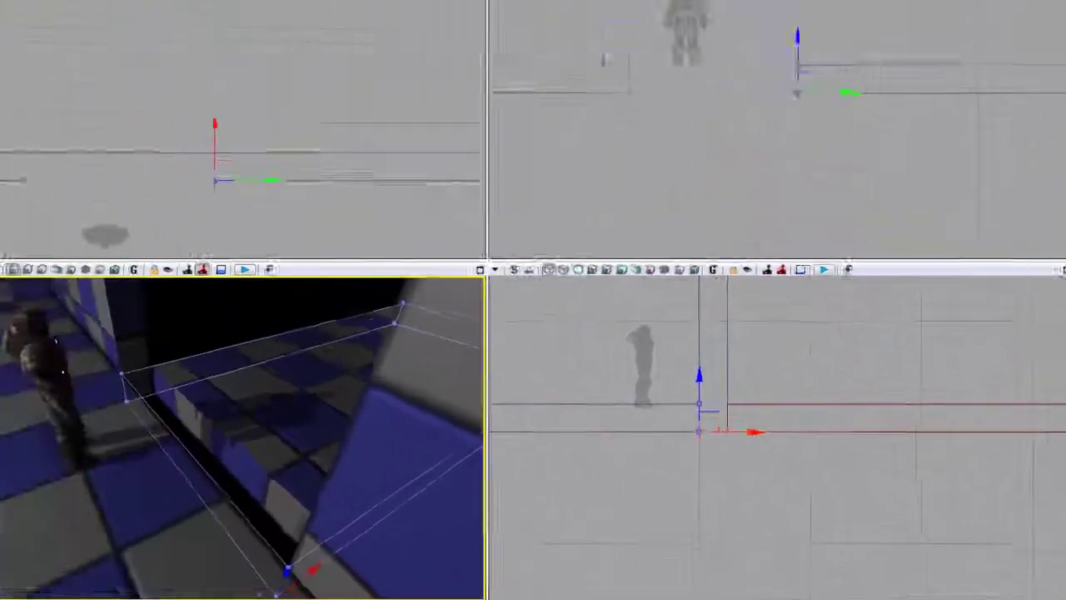
pyautogui.click(374, 8)
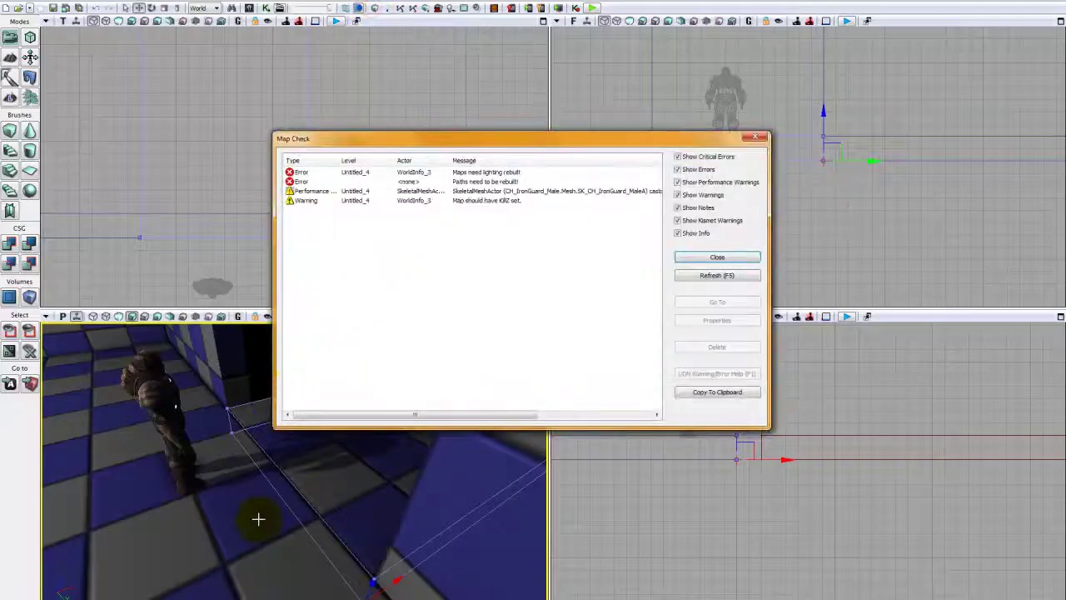
pyautogui.click(725, 260)
# Step: Raise the selected corridor brush along Z in the front view to the top of the doorway as a ceiling
pyautogui.moveTo(467, 387); pyautogui.dragTo(481, 380, button='right')
pyautogui.scroll(-4, 742, 209)
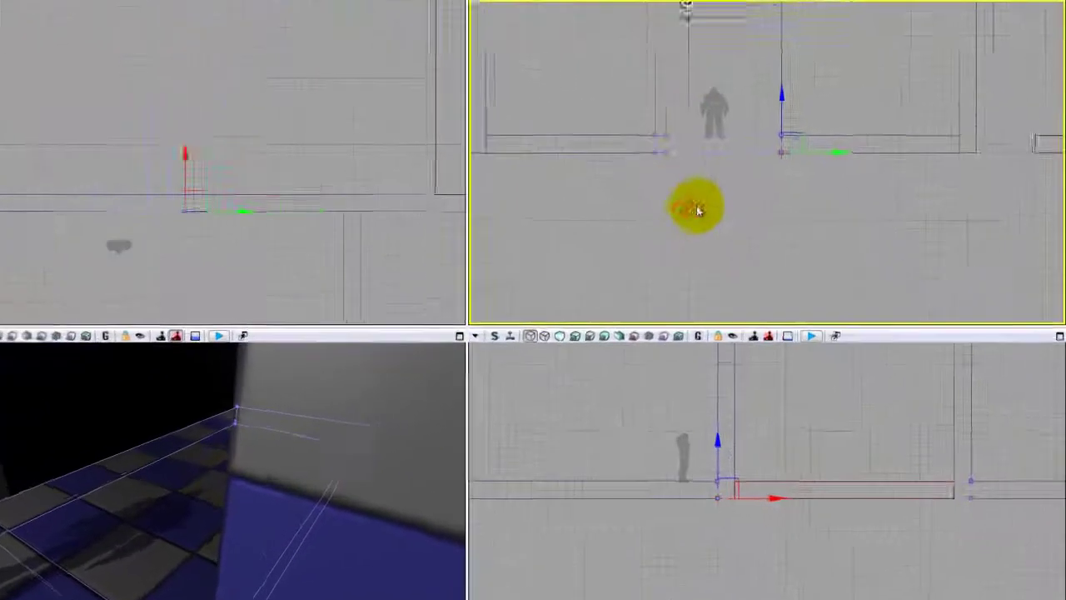
pyautogui.moveTo(742, 209); pyautogui.dragTo(761, 314, button='right')
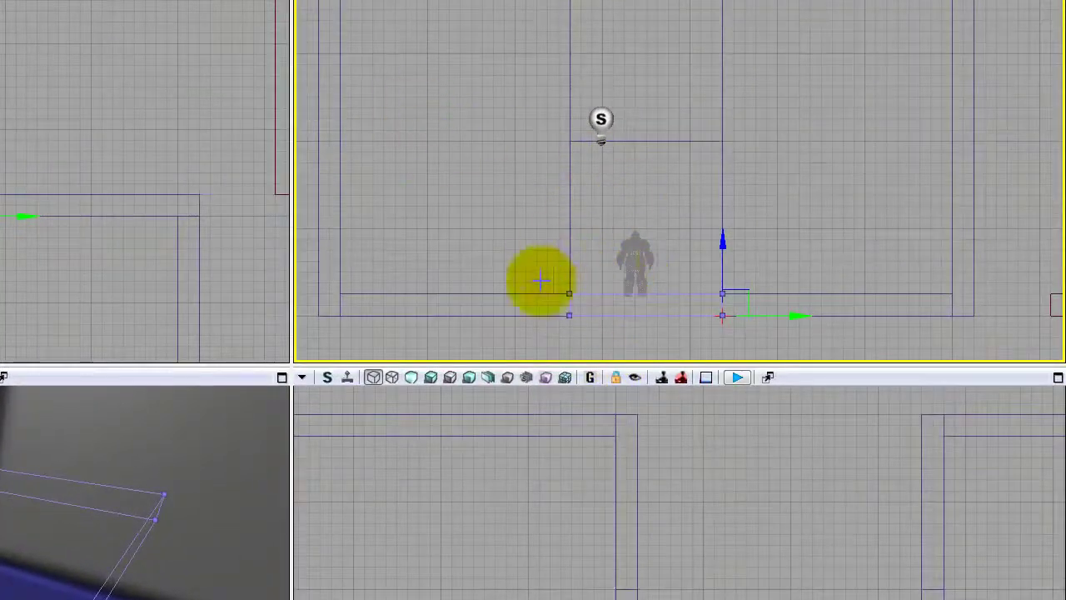
pyautogui.moveTo(657, 228); pyautogui.dragTo(605, 180, button='right')
pyautogui.scroll(3, 604, 187)
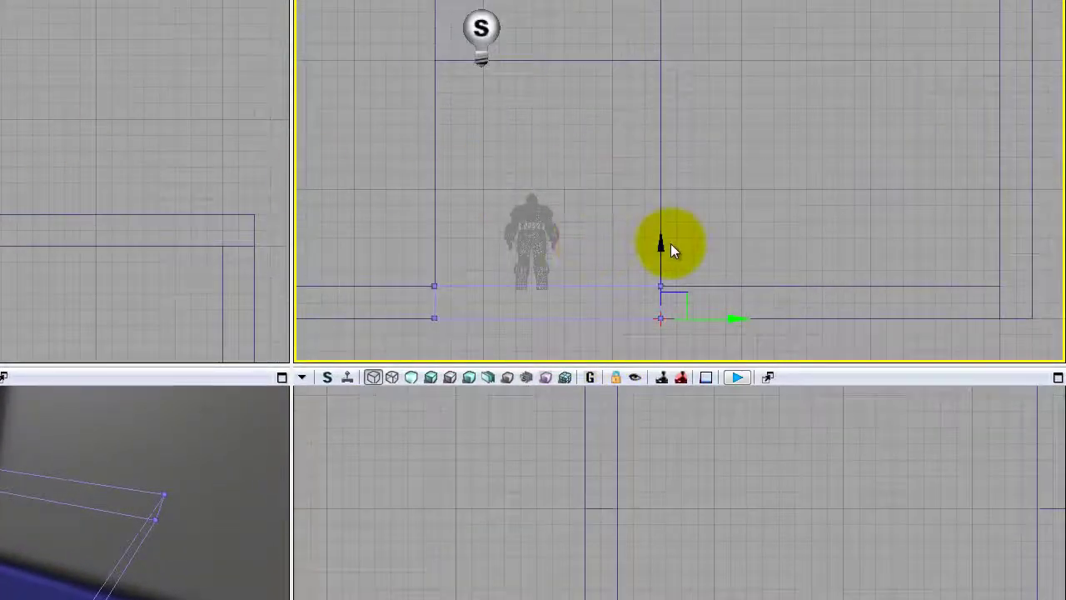
pyautogui.moveTo(663, 254); pyautogui.dragTo(659, 136)
pyautogui.moveTo(660, 75); pyautogui.dragTo(660, 43)
# Step: Raise the corridor ceiling brush along Z until its underside is level with the top of the doorways
pyautogui.moveTo(350, 266)
pyautogui.mouseDown(button='right')
pyautogui.moveTo(303, 148)
pyautogui.moveTo(336, 183)
pyautogui.moveTo(395, 216)
pyautogui.moveTo(248, 487)
pyautogui.moveTo(231, 488)
pyautogui.moveTo(467, 543)
pyautogui.moveTo(307, 580)
pyautogui.moveTo(318, 566)
pyautogui.moveTo(191, 557)
pyautogui.moveTo(152, 491)
pyautogui.moveTo(53, 386)
pyautogui.moveTo(67, 336)
pyautogui.moveTo(147, 381)
pyautogui.moveTo(124, 386)
pyautogui.moveTo(155, 405)
pyautogui.moveTo(418, 478)
pyautogui.mouseUp(button='right')
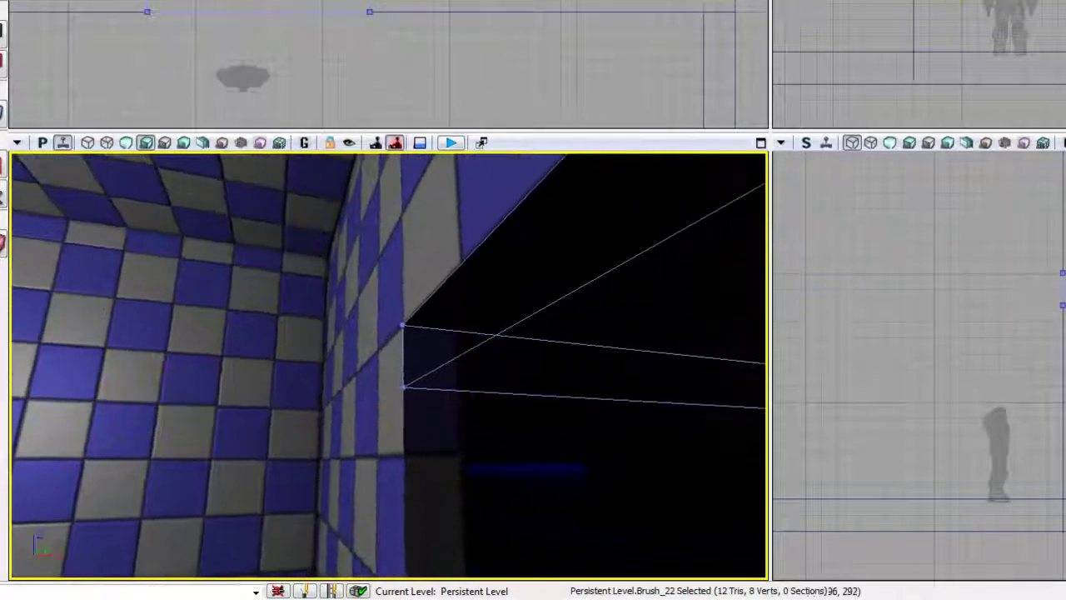
pyautogui.moveTo(1021, 3); pyautogui.dragTo(1040, 25, button='right')
pyautogui.scroll(4, 1041, 25)
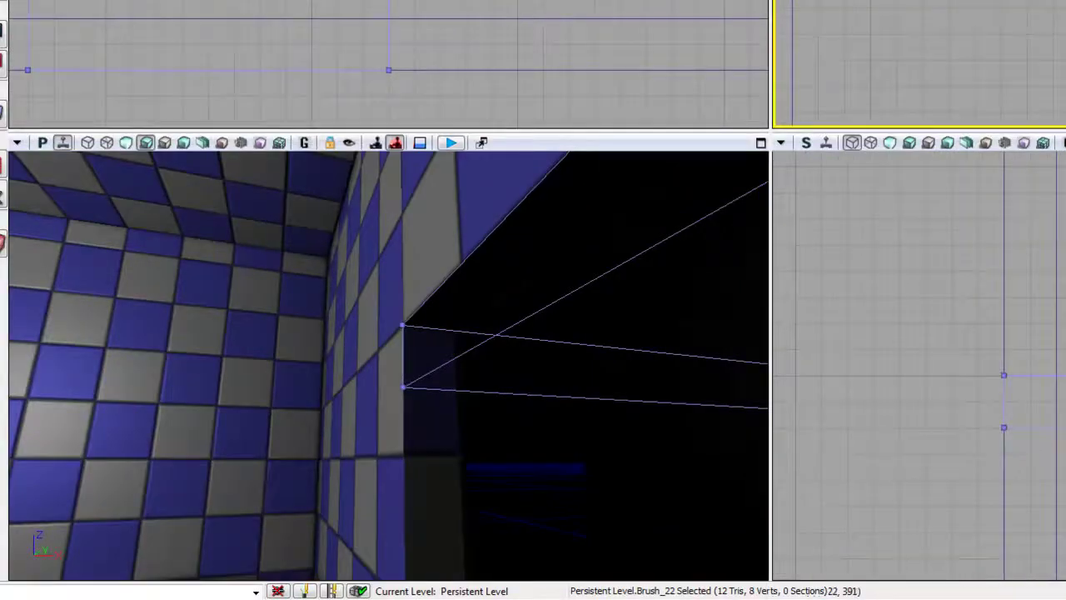
pyautogui.moveTo(444, 348)
pyautogui.mouseDown(button='right')
pyautogui.moveTo(454, 488)
pyautogui.moveTo(671, 571)
pyautogui.moveTo(434, 340)
pyautogui.mouseUp(button='right')
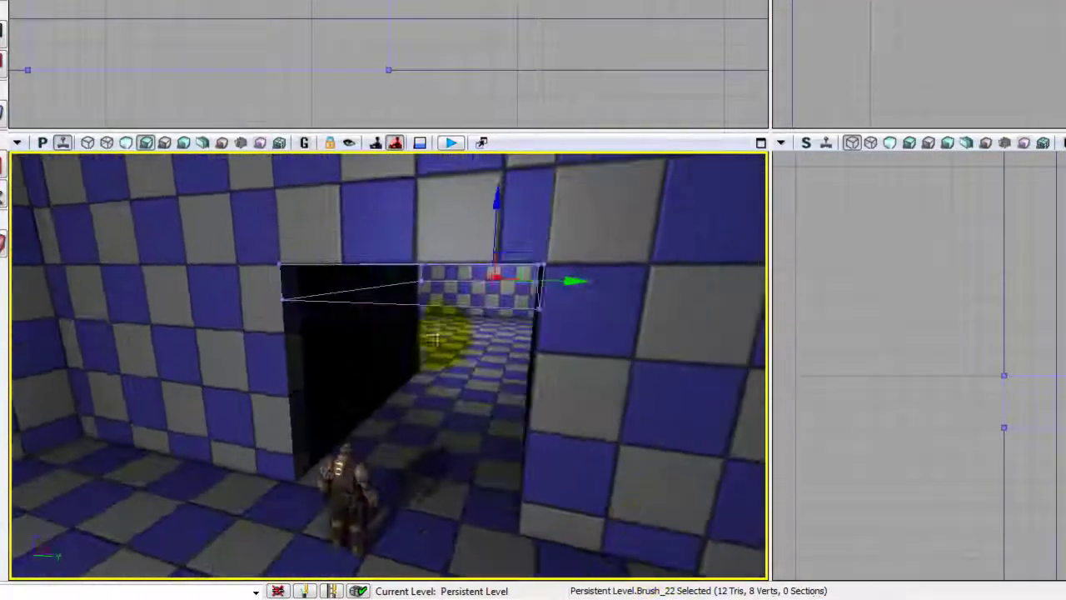
pyautogui.moveTo(874, 58); pyautogui.dragTo(999, 90, button='right')
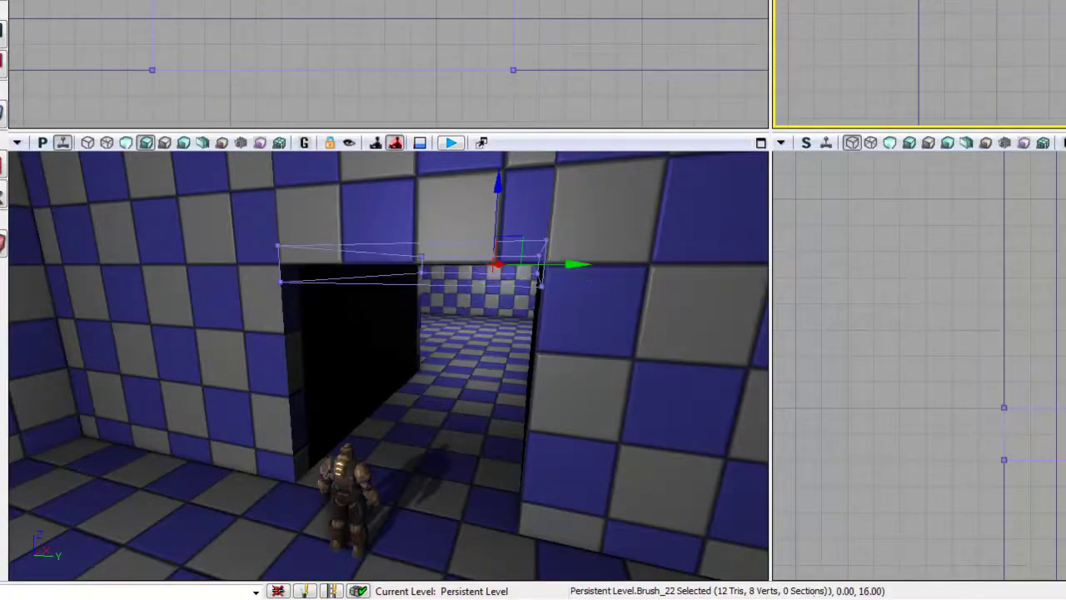
pyautogui.moveTo(317, 348); pyautogui.dragTo(459, 302)
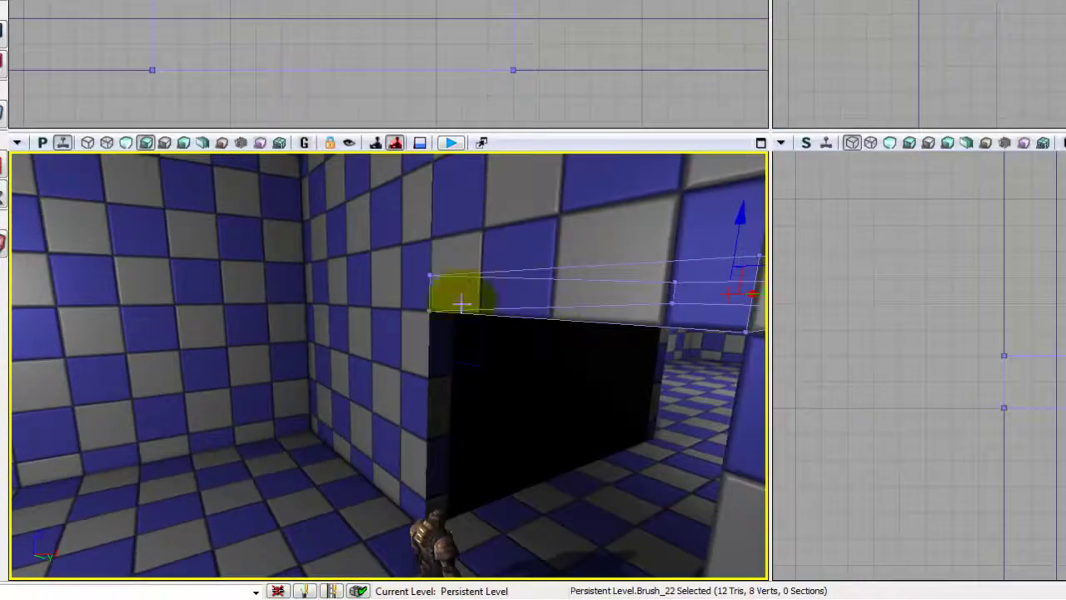
# Step: Check the doorway in an enlarged perspective view, reselect the ceiling brush in wireframe, and return to lit shading
pyautogui.click(760, 142)
pyautogui.moveTo(780, 75); pyautogui.dragTo(893, 49)
pyautogui.click(531, 287)
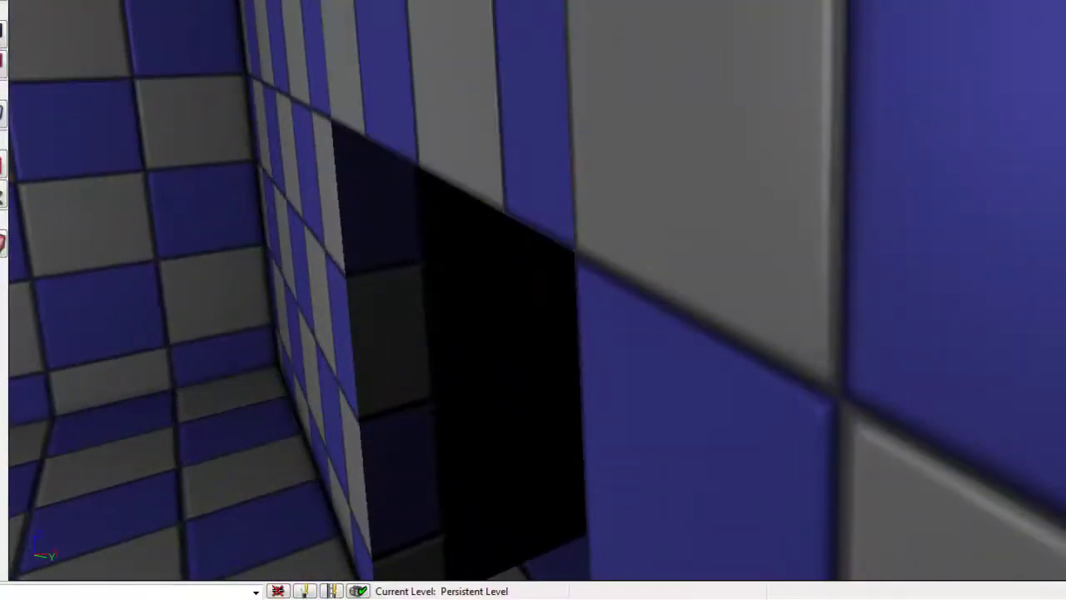
pyautogui.hotkey('alt', '1')
pyautogui.moveTo(571, 159)
pyautogui.mouseDown()
pyautogui.moveTo(521, 181)
pyautogui.moveTo(536, 181)
pyautogui.mouseUp()
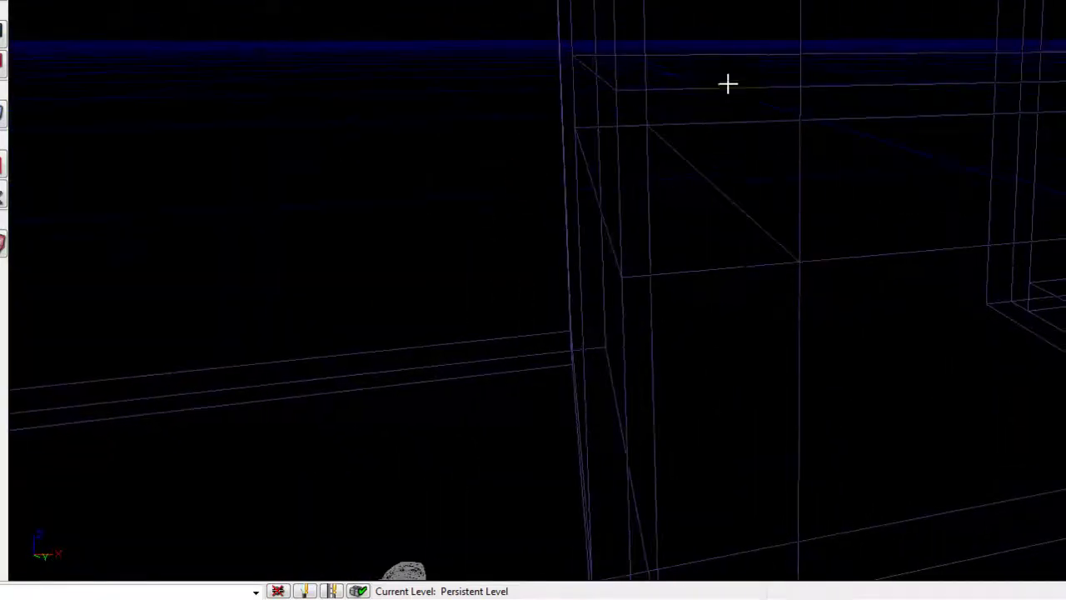
pyautogui.click(727, 84)
pyautogui.moveTo(725, 90)
pyautogui.mouseDown()
pyautogui.moveTo(814, 166)
pyautogui.moveTo(859, 173)
pyautogui.moveTo(858, 155)
pyautogui.moveTo(845, 212)
pyautogui.mouseUp()
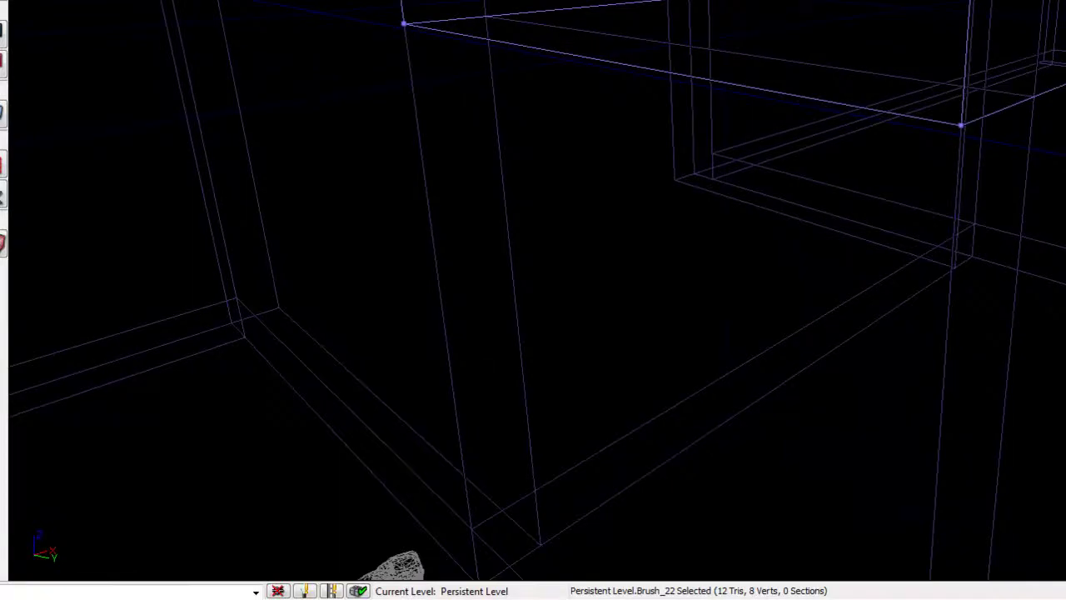
pyautogui.hotkey('alt', '4')
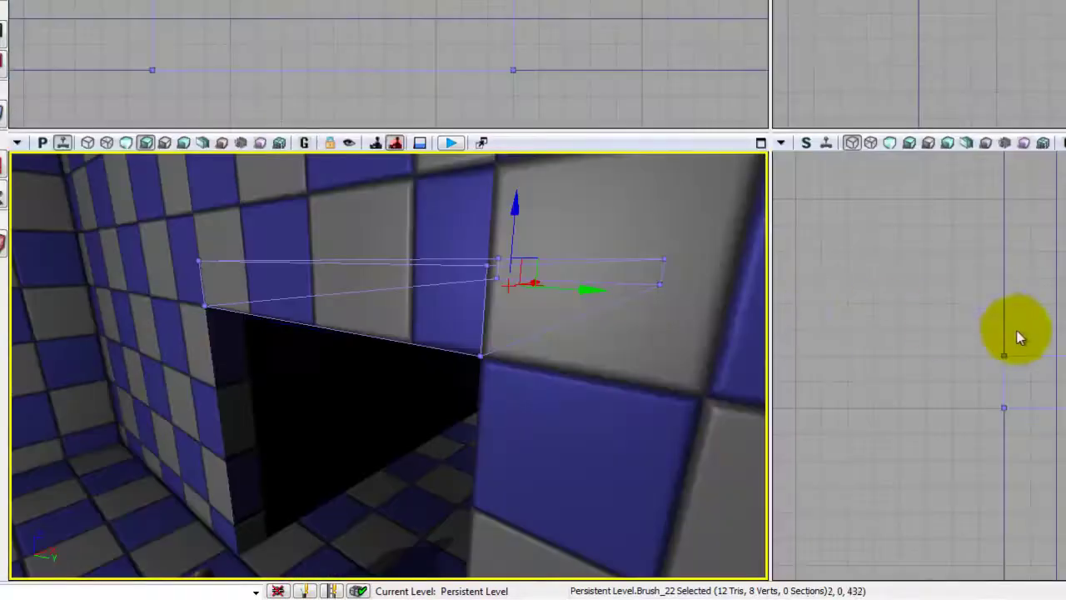
# Step: In geometry mode, pull the ceiling's near end back to the outer wall face of the original room
pyautogui.moveTo(1016, 331); pyautogui.dragTo(991, 282)
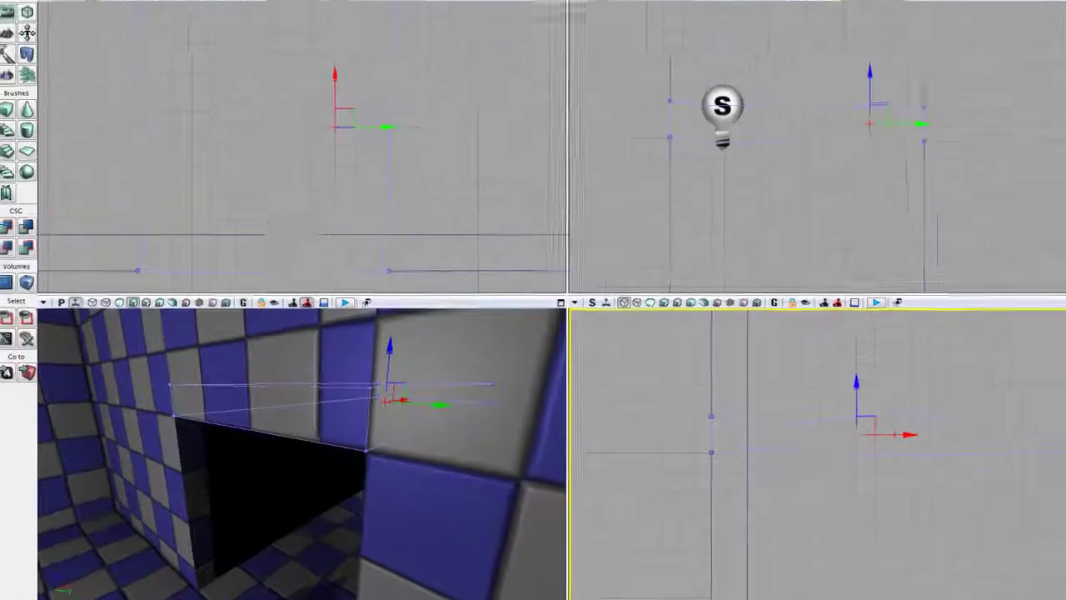
pyautogui.press('F11')
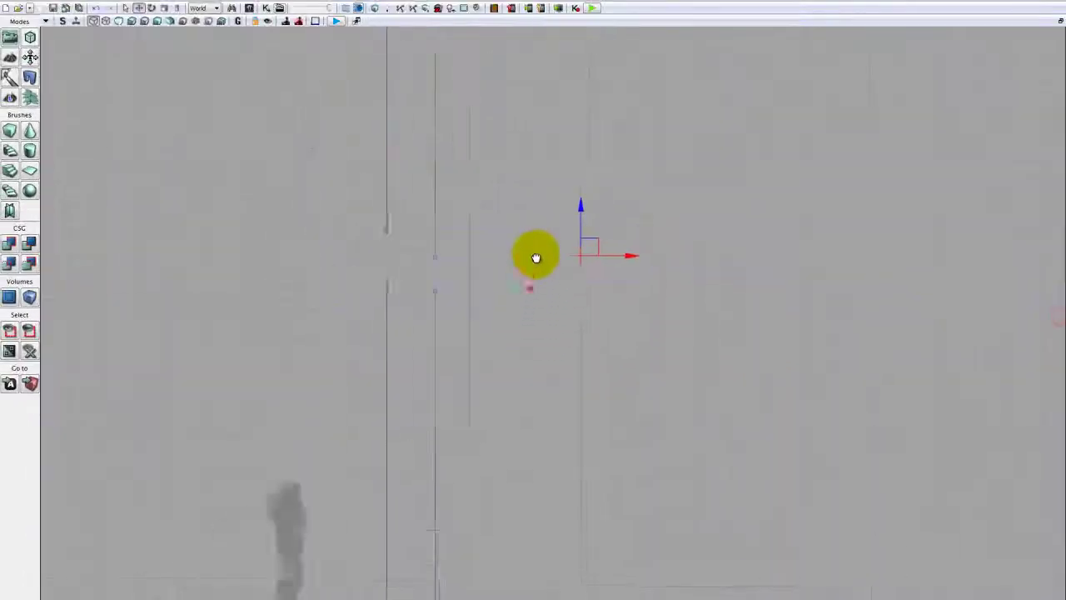
pyautogui.moveTo(536, 258); pyautogui.dragTo(542, 314, button='right')
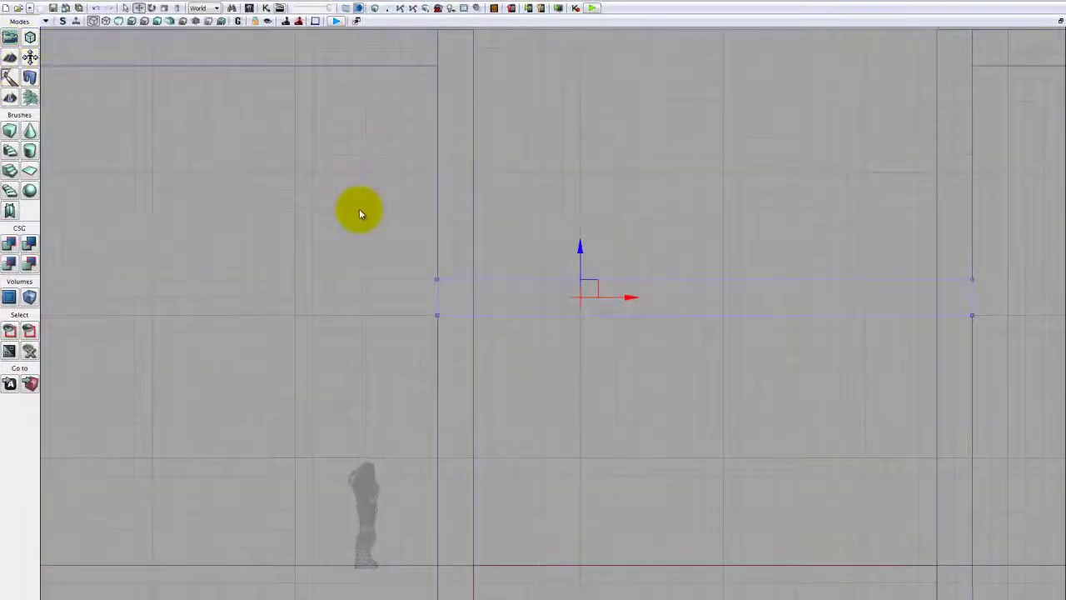
pyautogui.moveTo(538, 419); pyautogui.dragTo(544, 463, button='right')
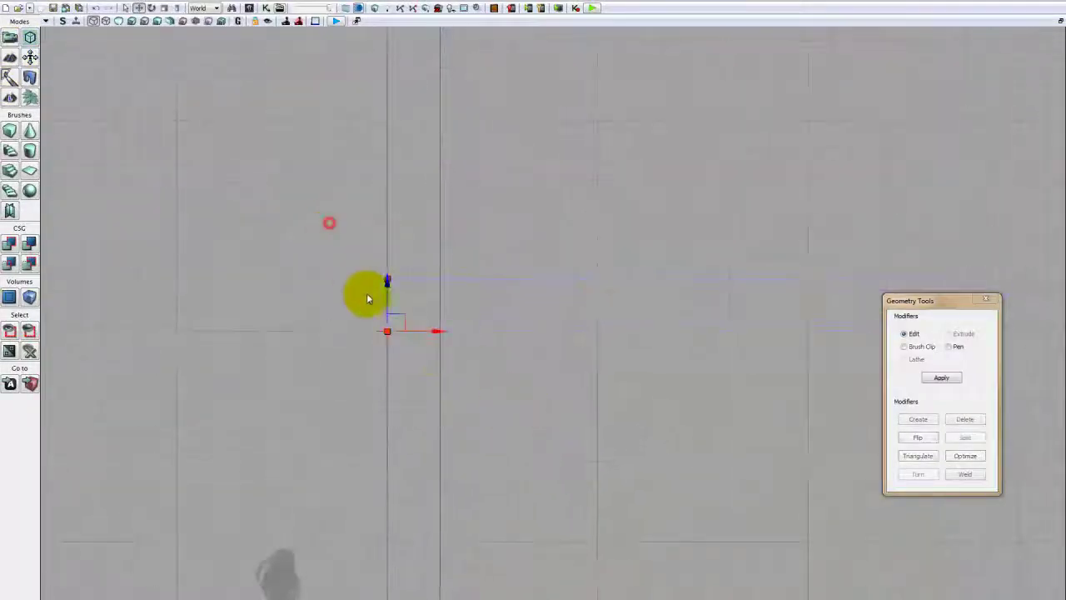
pyautogui.moveTo(367, 294); pyautogui.dragTo(231, 318, button='right')
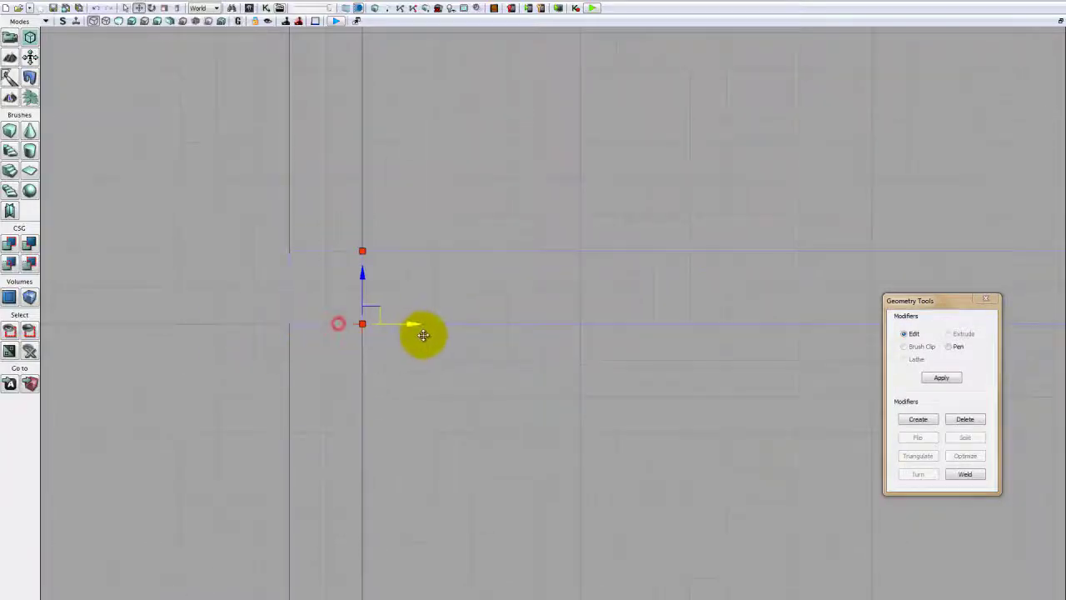
# Step: Pull the ceiling's far end back to the outer wall face of the second room
pyautogui.scroll(-6, 601, 367)
pyautogui.moveTo(583, 365); pyautogui.dragTo(242, 387, button='right')
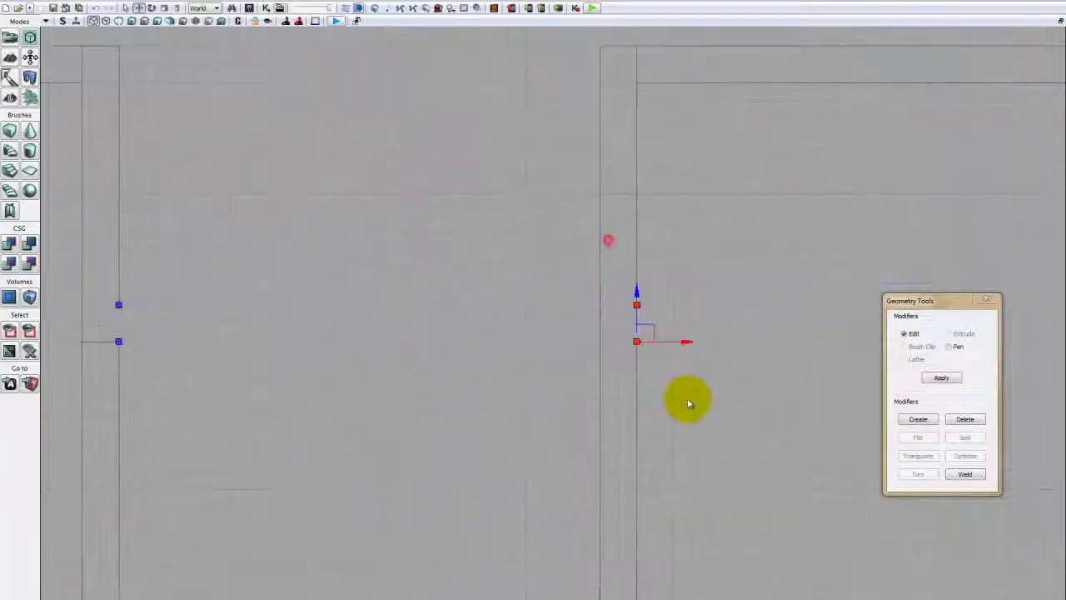
pyautogui.scroll(2, 517, 381)
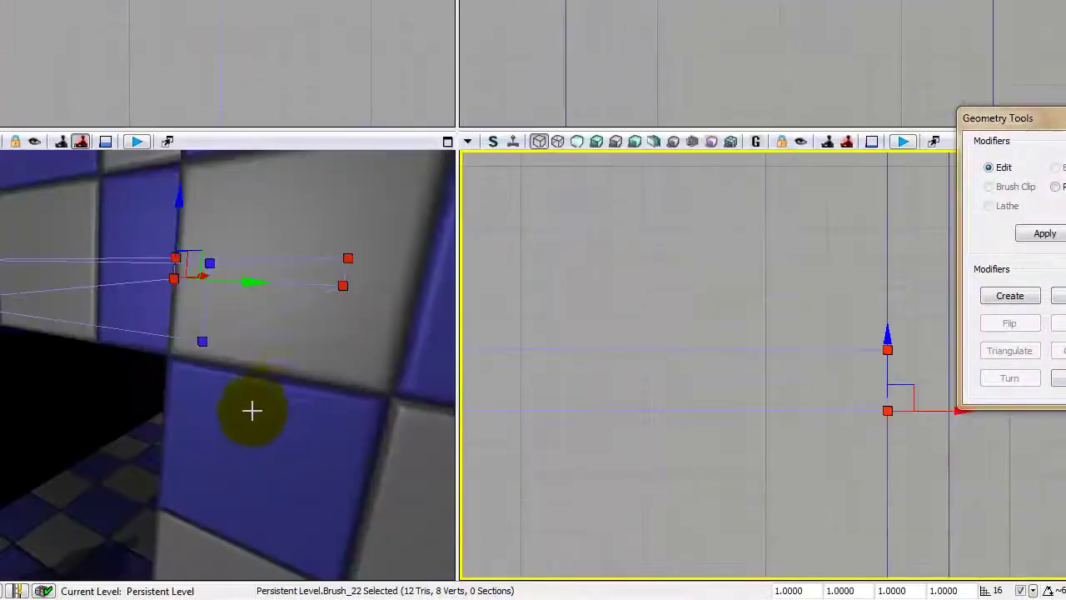
# Step: Rebuild the level geometry with the shortened ceiling and dismiss the Map Check report
pyautogui.moveTo(252, 409); pyautogui.dragTo(147, 350)
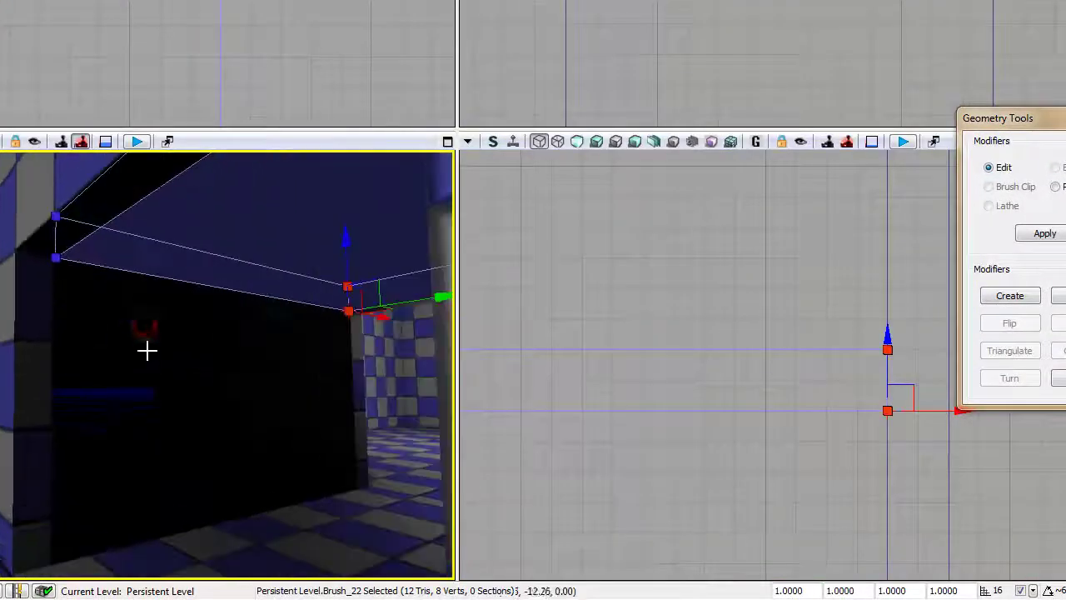
pyautogui.moveTo(268, 368)
pyautogui.mouseDown(button='right')
pyautogui.moveTo(239, 329)
pyautogui.moveTo(243, 355)
pyautogui.mouseUp(button='right')
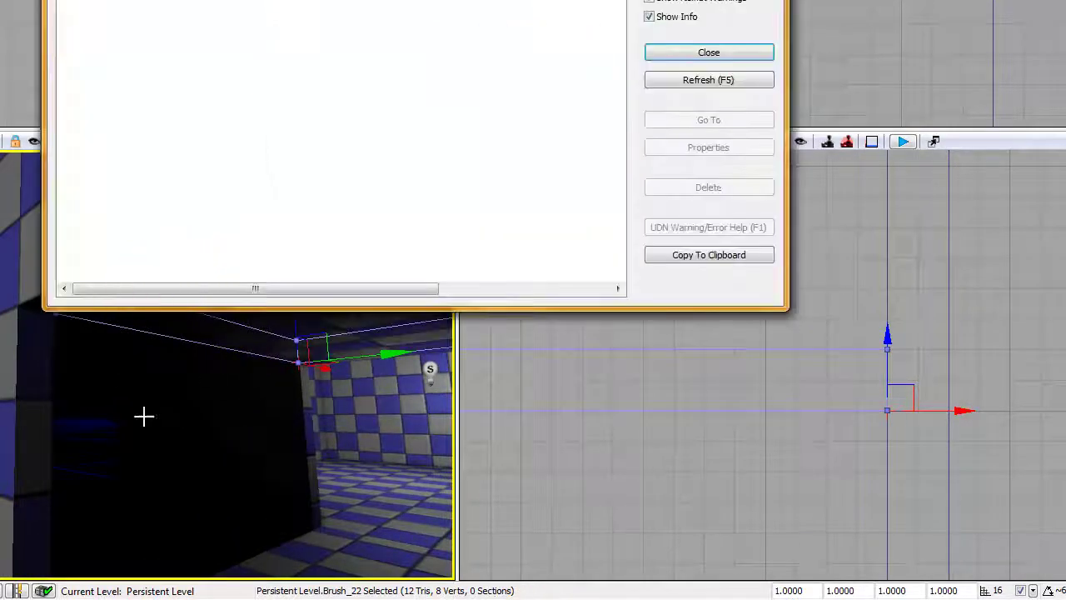
pyautogui.click(672, 47)
pyautogui.click(763, 52)
pyautogui.moveTo(214, 499)
pyautogui.mouseDown(button='right')
pyautogui.moveTo(47, 269)
pyautogui.moveTo(117, 279)
pyautogui.moveTo(176, 361)
pyautogui.moveTo(148, 354)
pyautogui.moveTo(439, 467)
pyautogui.moveTo(400, 455)
pyautogui.mouseUp(button='right')
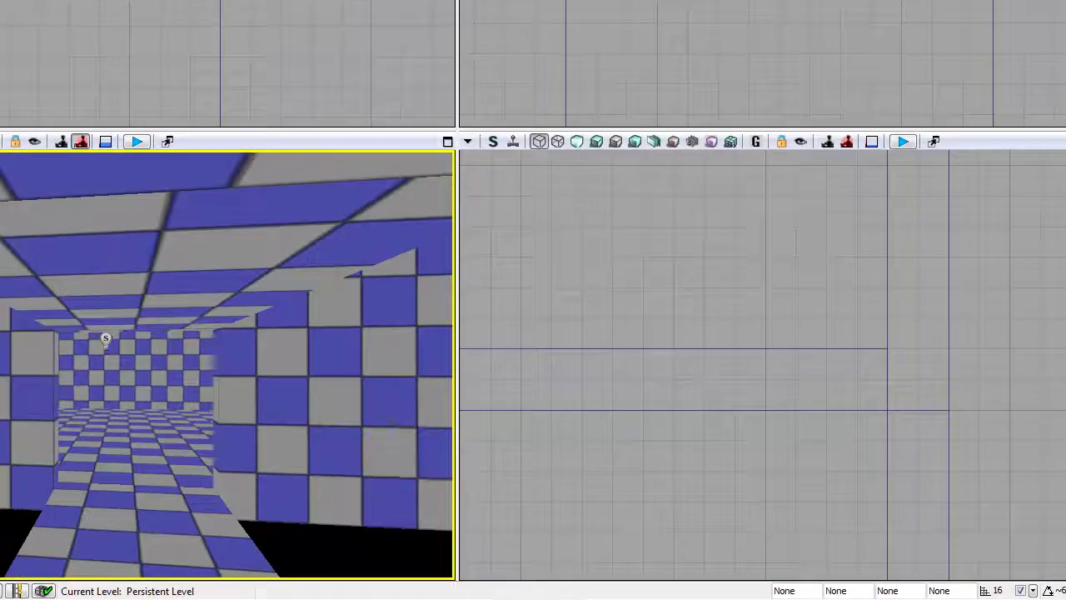
# Step: Add a point light above the corridor floor in lit shading and raise it along Z
pyautogui.hotkey('alt', '4')
pyautogui.moveTo(293, 414); pyautogui.dragTo(215, 487, button='right')
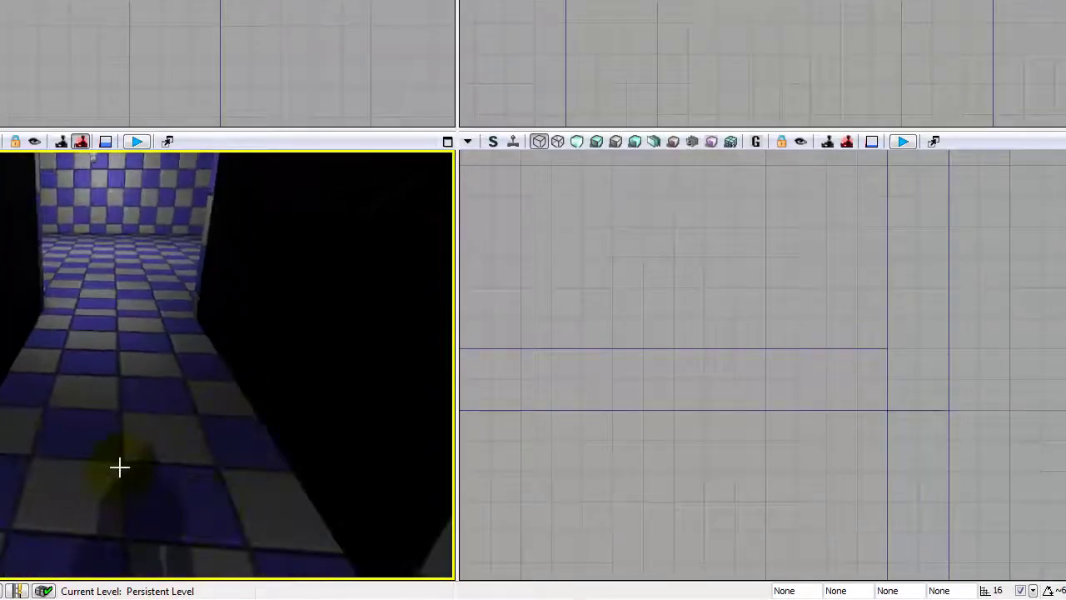
pyautogui.press('l')
pyautogui.click(135, 425)
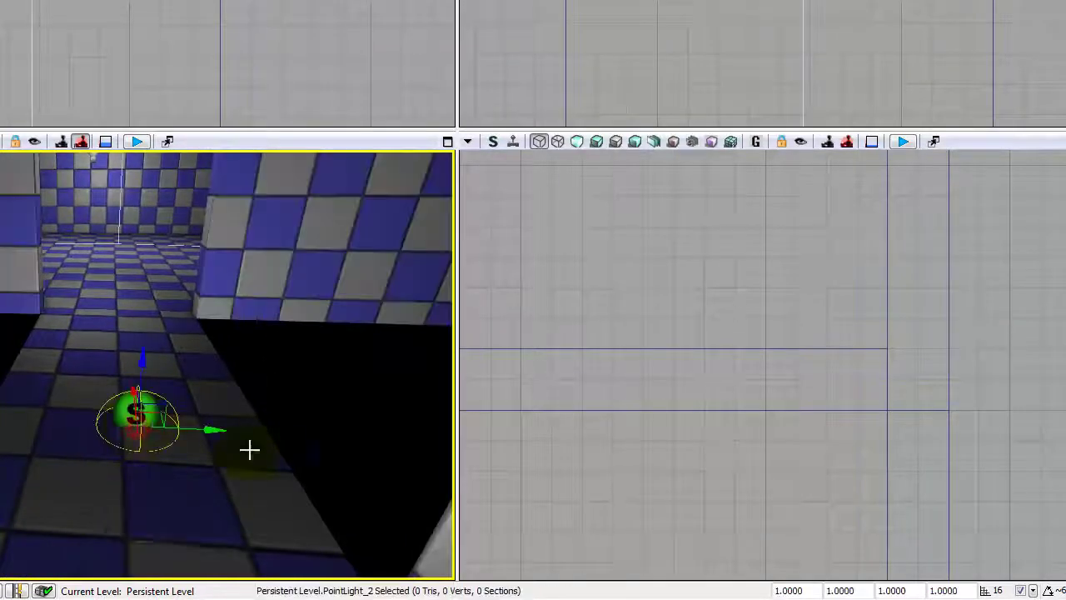
pyautogui.moveTo(248, 449); pyautogui.dragTo(264, 399, button='right')
pyautogui.moveTo(263, 399); pyautogui.dragTo(256, 393)
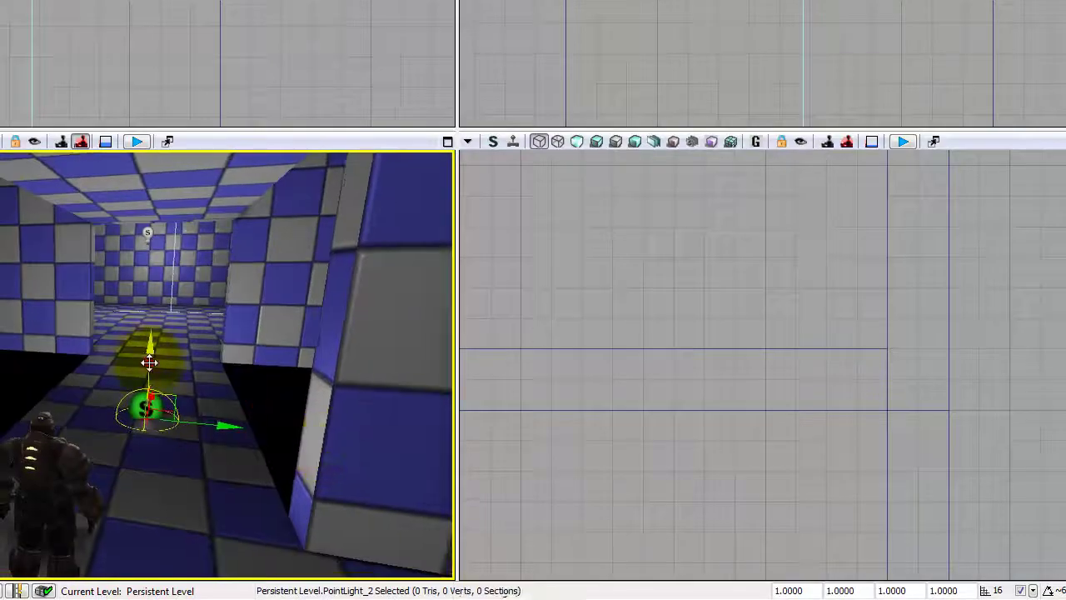
pyautogui.moveTo(149, 362); pyautogui.dragTo(181, 214)
# Step: Scale down the new light's radius and position the light midway along the corridor in the top view
pyautogui.press('space')
pyautogui.press('space')
pyautogui.moveTo(175, 441); pyautogui.dragTo(174, 447, button='right')
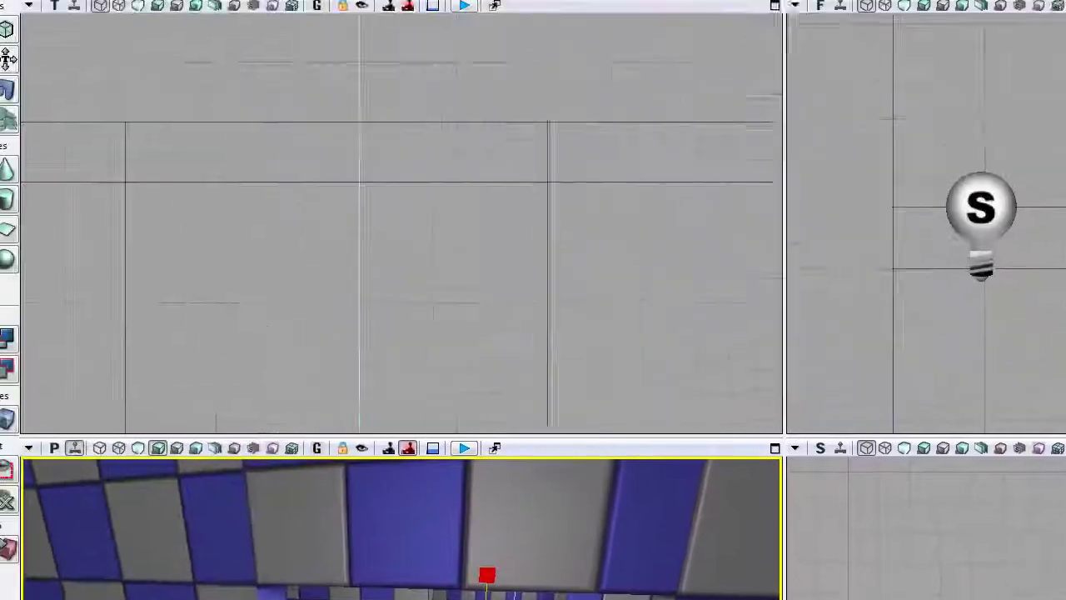
pyautogui.moveTo(550, 369); pyautogui.dragTo(536, 25)
pyautogui.moveTo(524, 322); pyautogui.dragTo(405, 398)
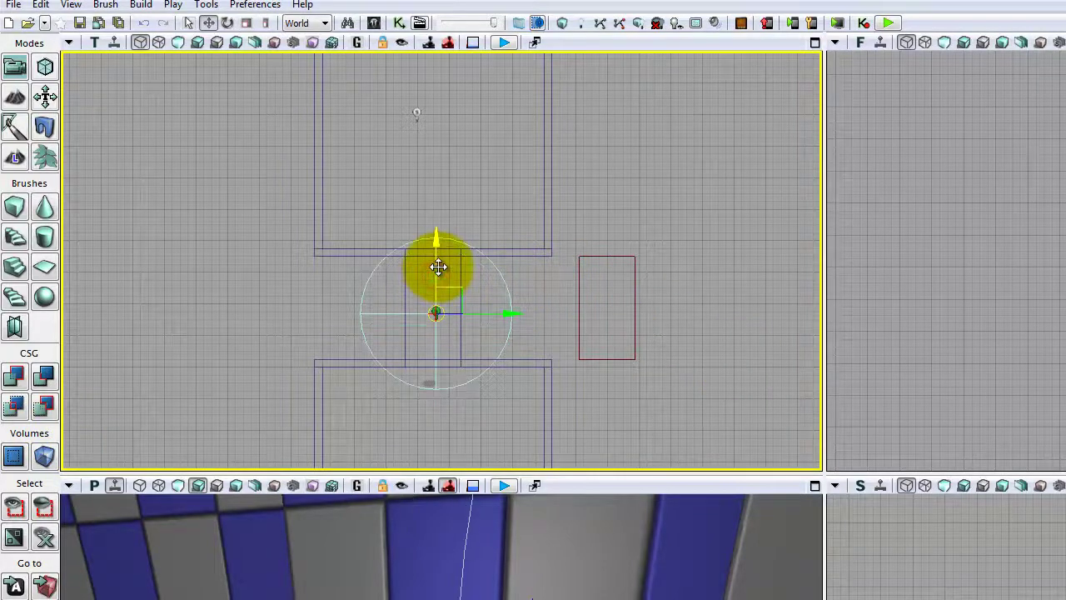
# Step: Check the lit corridor from the doorway and select the corridor ceiling brush
pyautogui.click(704, 347)
pyautogui.moveTo(84, 384); pyautogui.dragTo(254, 477)
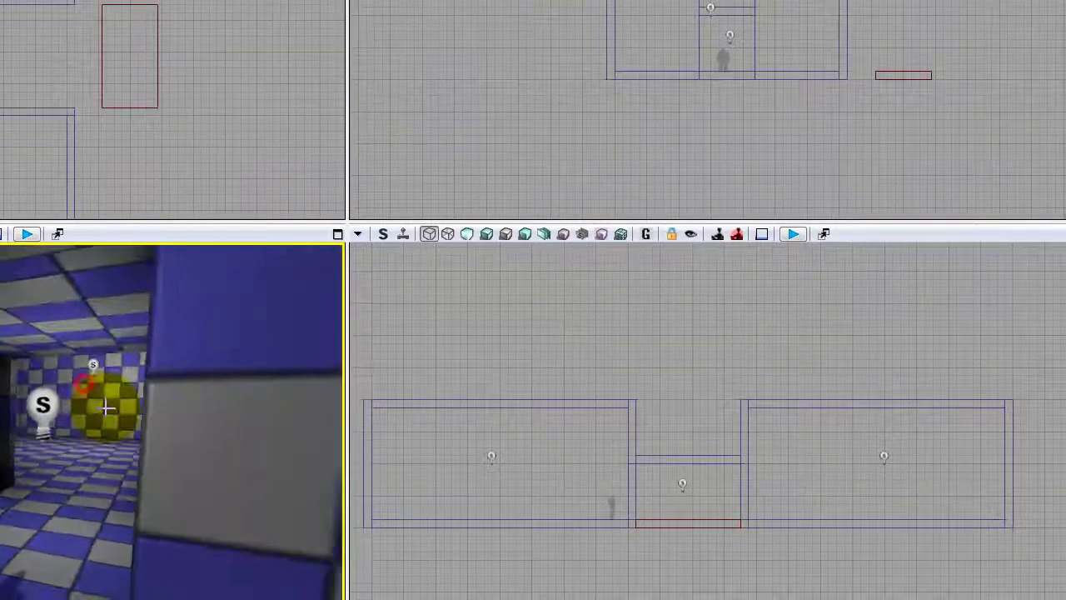
pyautogui.moveTo(123, 107); pyautogui.dragTo(99, 54)
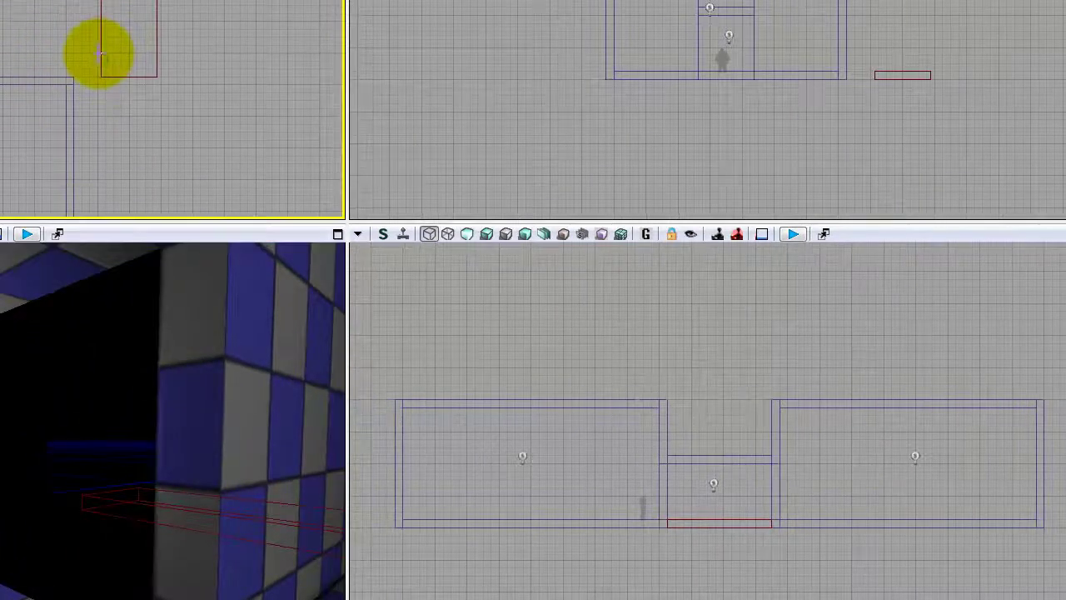
pyautogui.scroll(5, 550, 421)
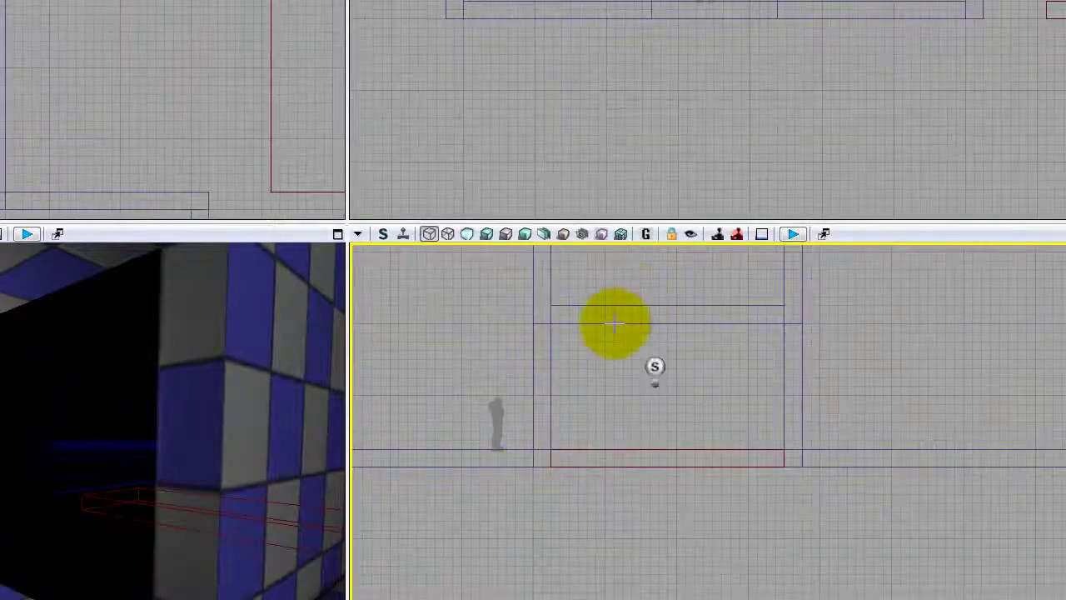
pyautogui.moveTo(84, 491); pyautogui.dragTo(259, 440)
pyautogui.moveTo(344, 458); pyautogui.dragTo(96, 366)
pyautogui.click(560, 299)
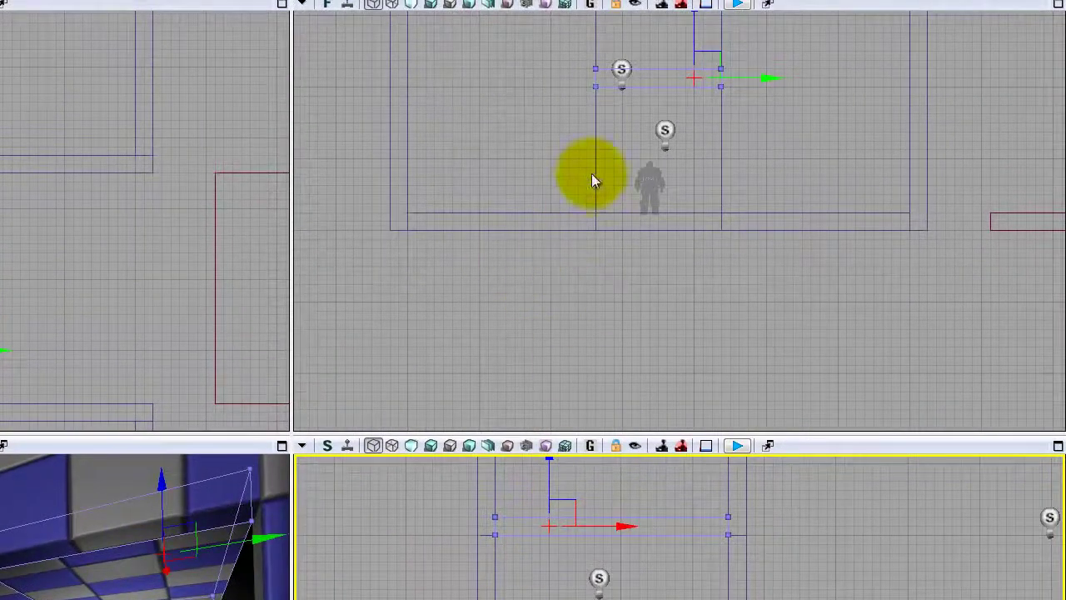
pyautogui.moveTo(592, 180); pyautogui.dragTo(543, 337)
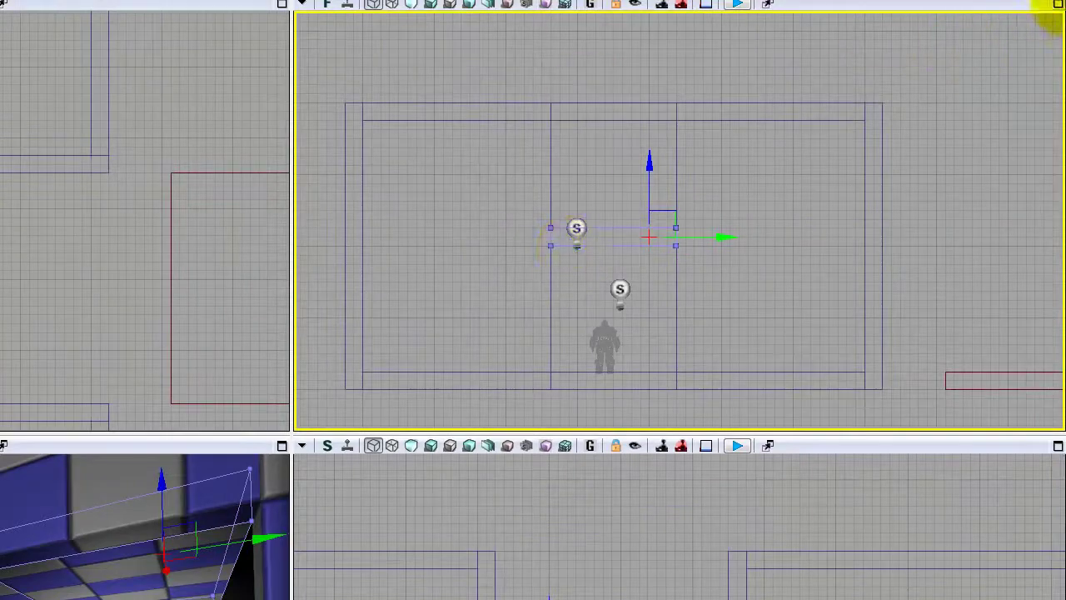
# Step: Duplicate the ceiling brush sideways in the enlarged front view and rotate the copy upright as a wall
pyautogui.click(1059, 5)
pyautogui.moveTo(452, 369); pyautogui.dragTo(478, 434, button='right')
pyautogui.moveTo(468, 353); pyautogui.dragTo(473, 283, button='right')
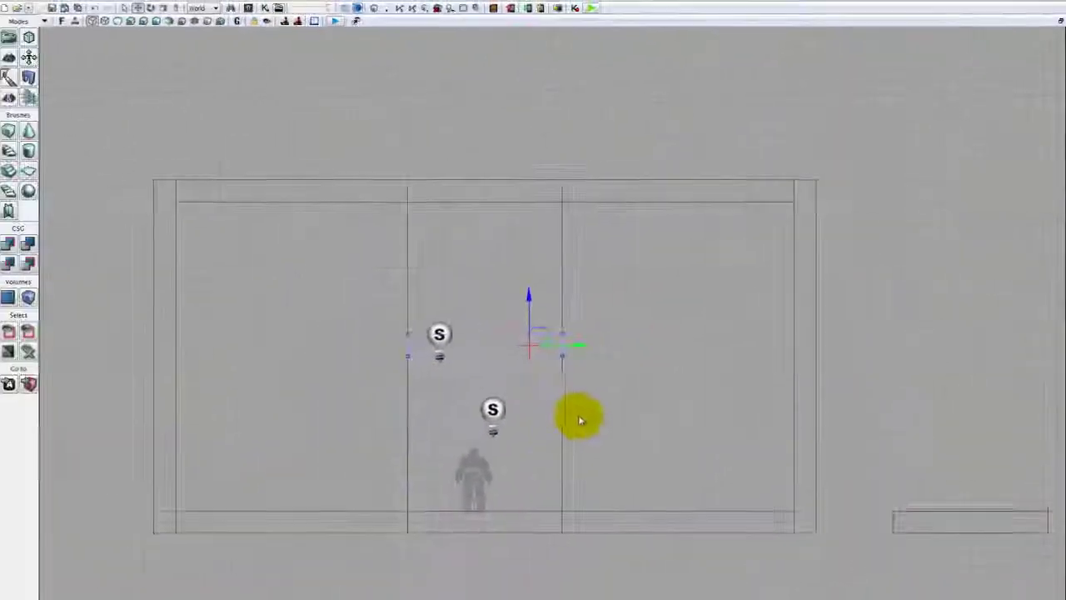
pyautogui.moveTo(578, 394); pyautogui.dragTo(578, 421, button='right')
pyautogui.click(559, 327)
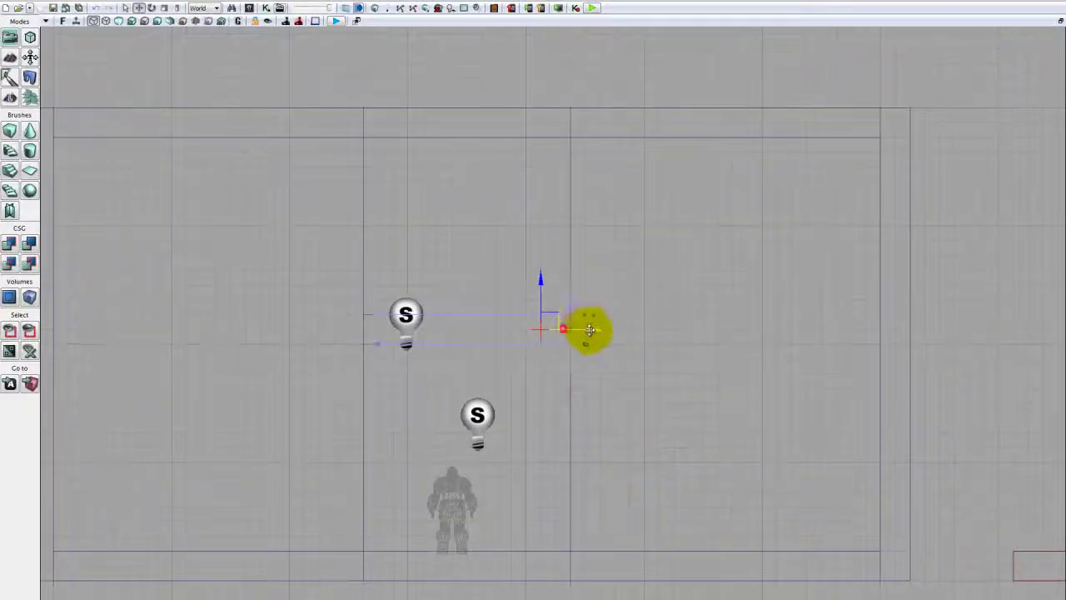
pyautogui.moveTo(597, 384); pyautogui.dragTo(581, 408, button='right')
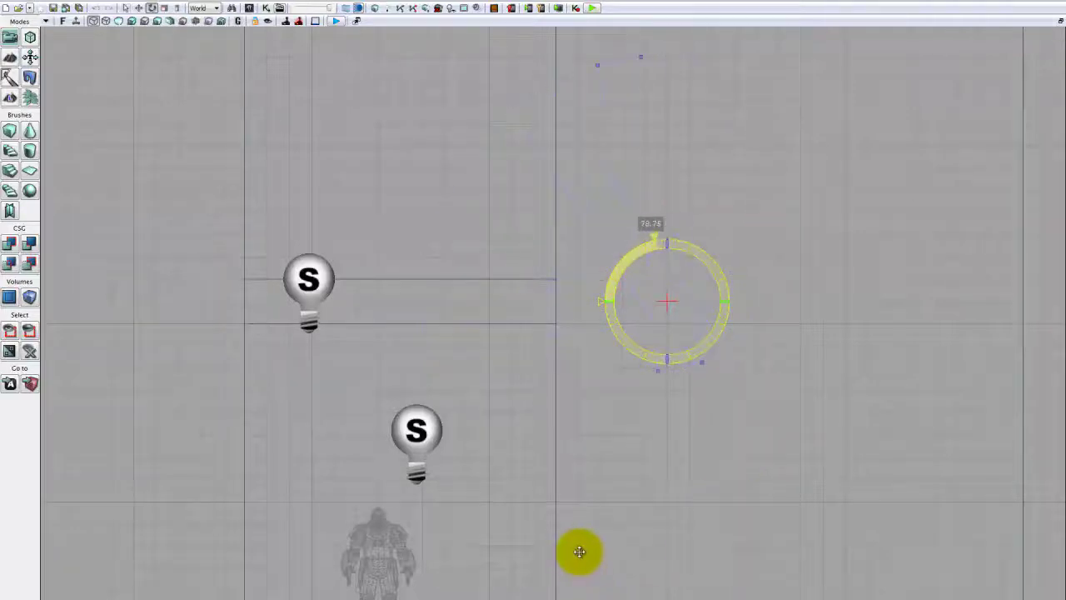
# Step: Move the wall brush flush with the doorway's side edge, between corridor floor and ceiling, and check it in perspective
pyautogui.moveTo(613, 418)
pyautogui.mouseDown(button='right')
pyautogui.moveTo(611, 392)
pyautogui.moveTo(628, 369)
pyautogui.mouseUp(button='right')
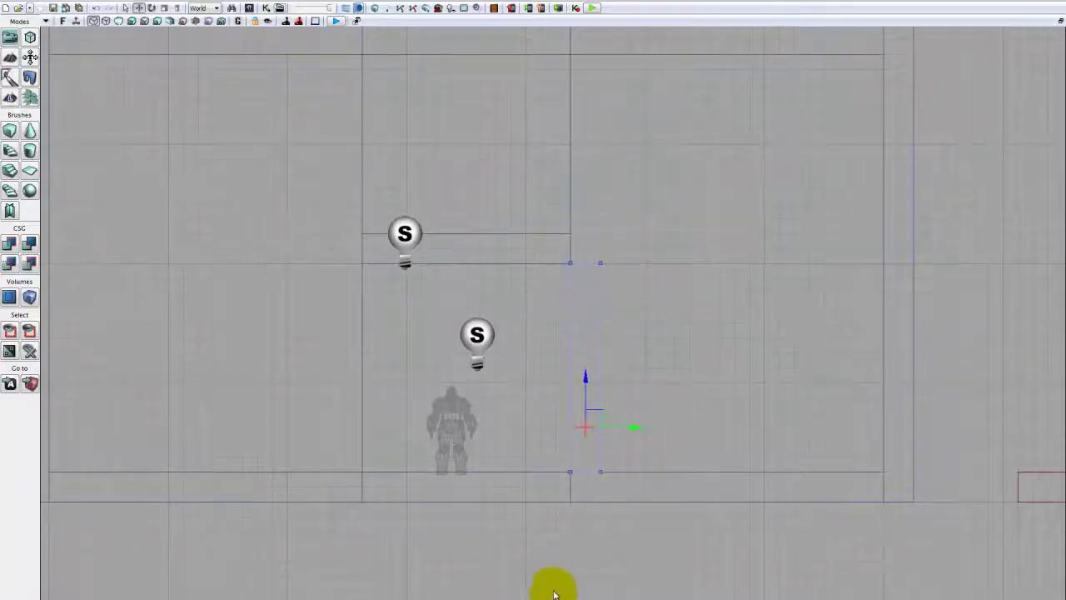
pyautogui.moveTo(593, 563); pyautogui.dragTo(544, 565, button='right')
pyautogui.click(1059, 22)
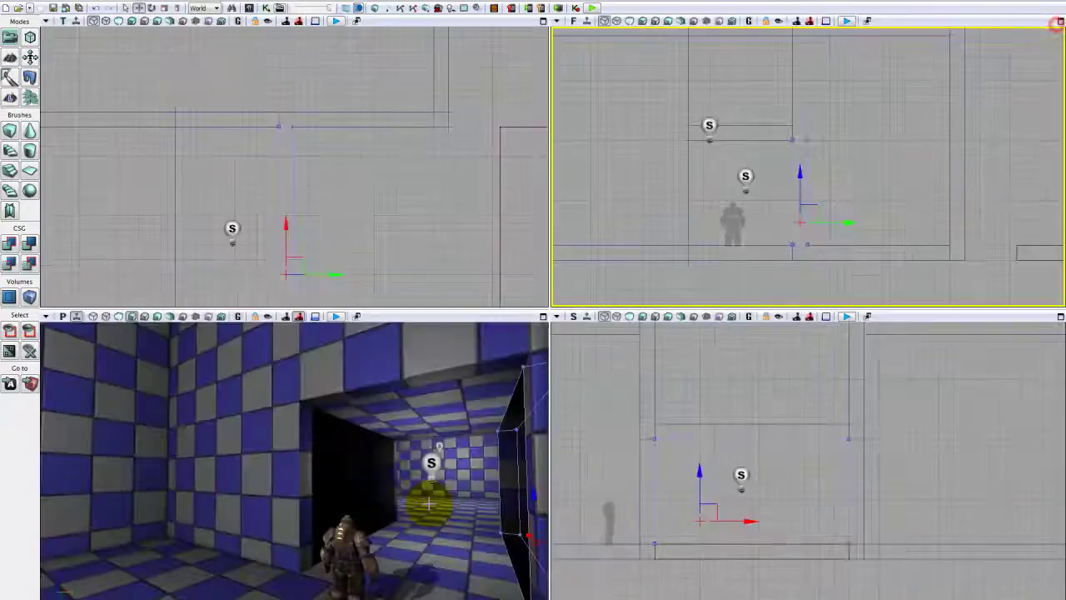
pyautogui.moveTo(430, 502)
pyautogui.mouseDown()
pyautogui.moveTo(552, 503)
pyautogui.moveTo(509, 505)
pyautogui.moveTo(523, 526)
pyautogui.moveTo(481, 486)
pyautogui.moveTo(431, 472)
pyautogui.moveTo(533, 488)
pyautogui.moveTo(511, 469)
pyautogui.moveTo(363, 492)
pyautogui.moveTo(309, 428)
pyautogui.moveTo(231, 417)
pyautogui.moveTo(257, 406)
pyautogui.moveTo(262, 388)
pyautogui.moveTo(241, 412)
pyautogui.moveTo(484, 509)
pyautogui.moveTo(464, 515)
pyautogui.mouseUp()
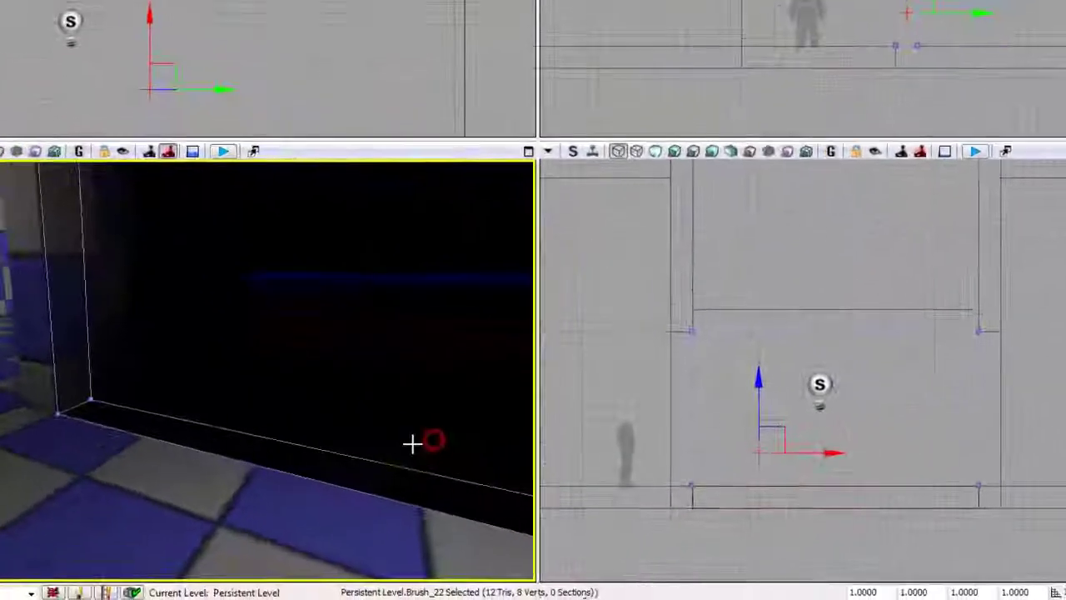
# Step: Stretch the corridor wall brush vertically in geometry mode, from the floor's underside to the ceiling's top edge, and rebuild the level geometry
pyautogui.moveTo(411, 443); pyautogui.dragTo(524, 476)
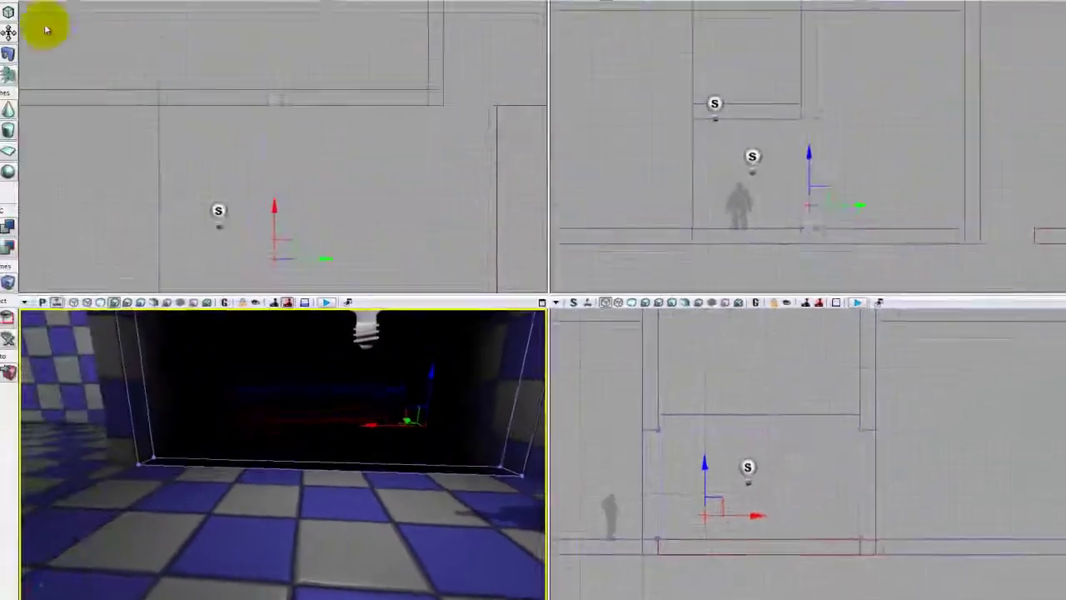
pyautogui.click(9, 11)
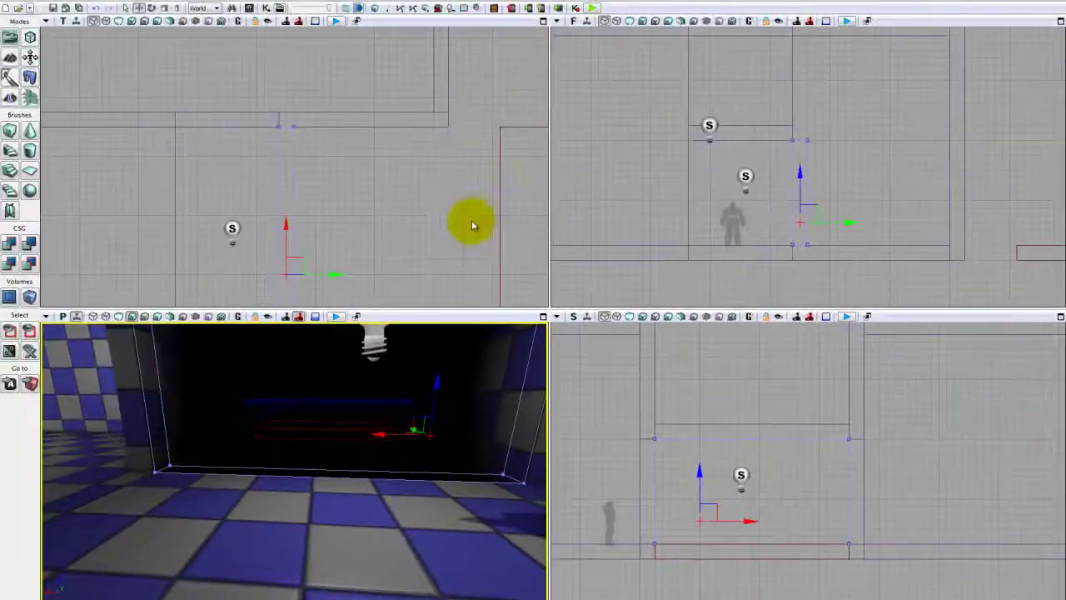
pyautogui.scroll(5, 686, 191)
pyautogui.moveTo(801, 145); pyautogui.dragTo(817, 114)
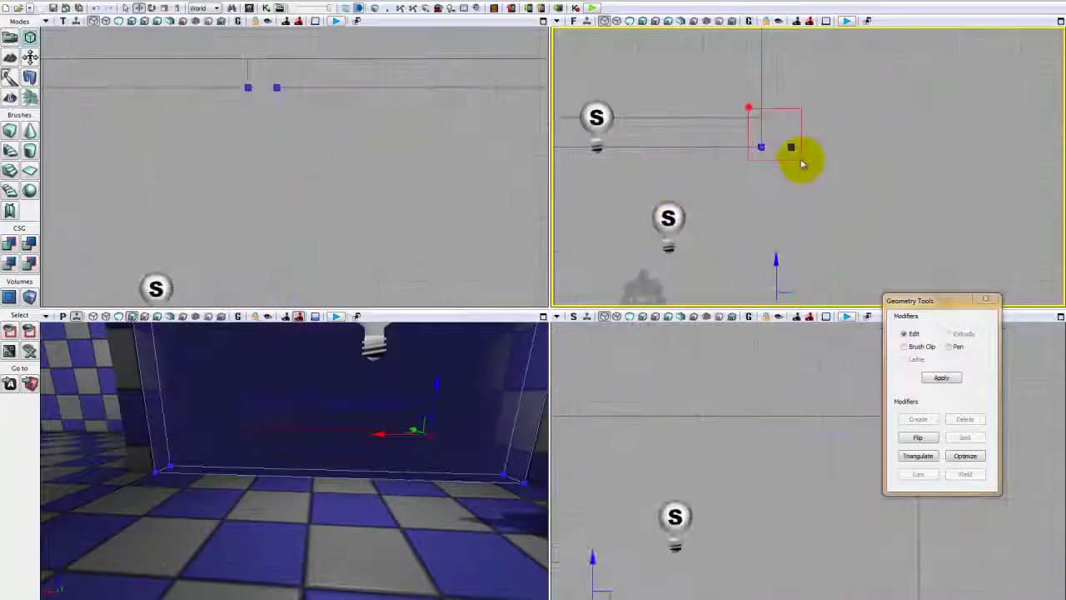
pyautogui.moveTo(757, 77)
pyautogui.mouseDown()
pyautogui.moveTo(749, 209)
pyautogui.moveTo(681, 206)
pyautogui.mouseUp()
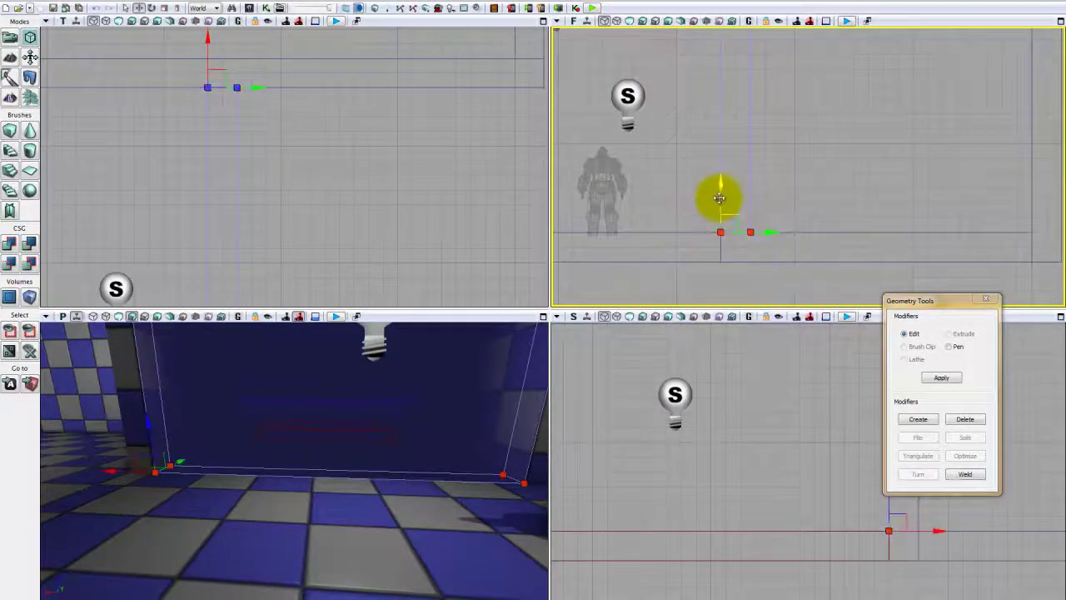
pyautogui.moveTo(284, 501); pyautogui.dragTo(424, 528)
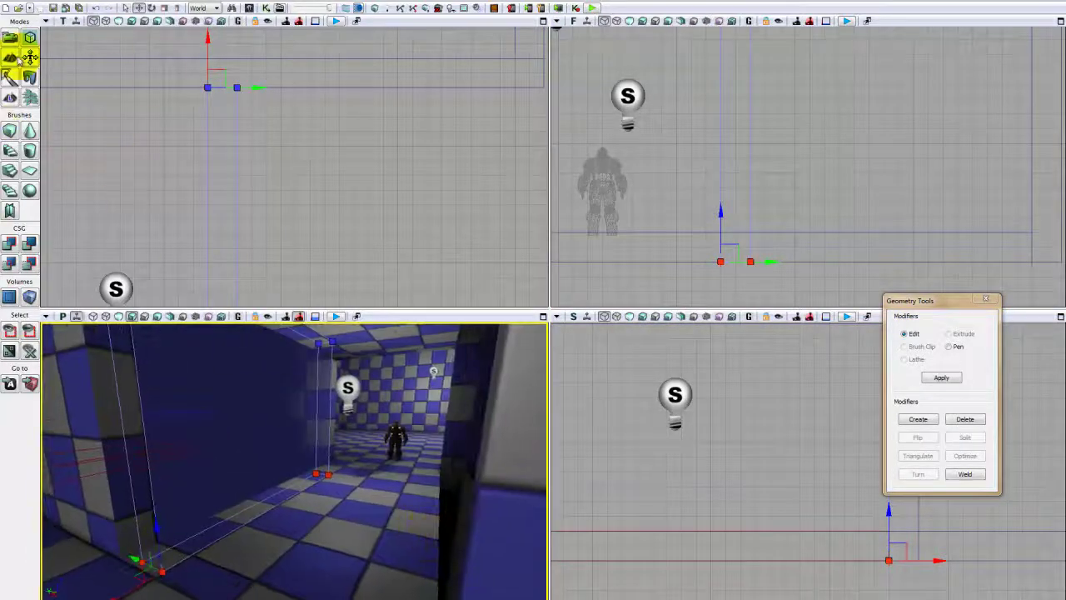
pyautogui.click(12, 40)
pyautogui.moveTo(353, 174)
pyautogui.mouseDown()
pyautogui.moveTo(337, 76)
pyautogui.moveTo(354, 165)
pyautogui.mouseUp()
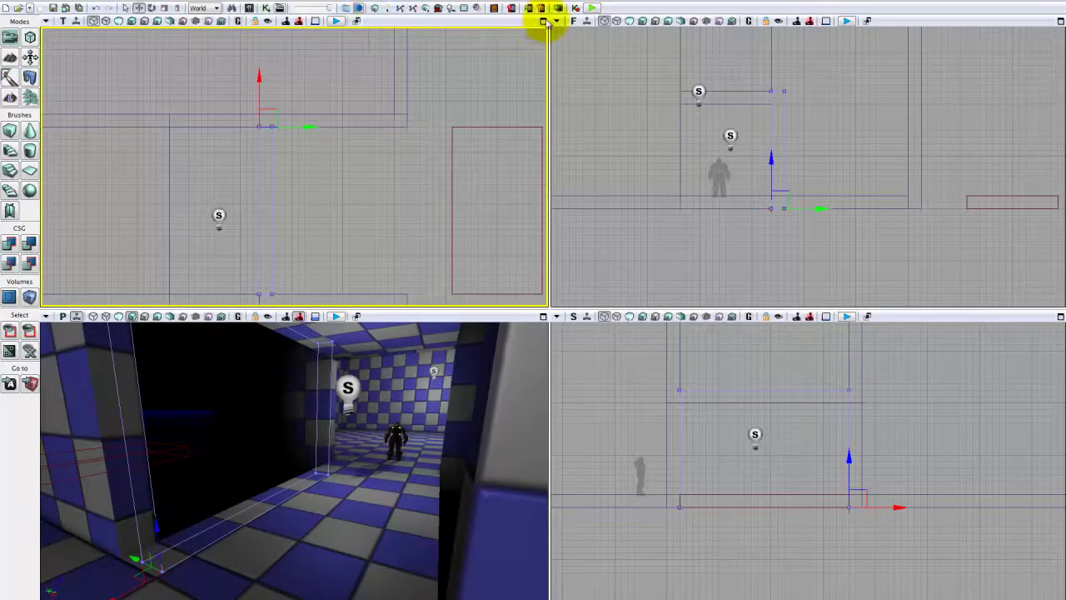
pyautogui.click(373, 10)
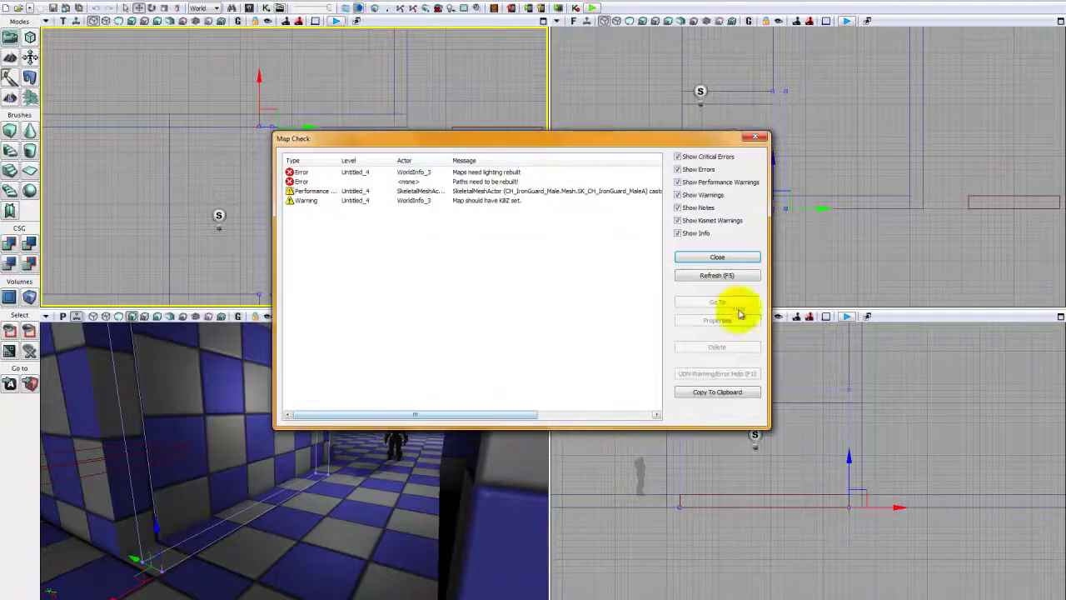
pyautogui.click(706, 258)
# Step: Duplicate the side wall in the top view, place the copy flush along the corridor's opposite edge, and rebuild the geometry
pyautogui.moveTo(364, 185); pyautogui.dragTo(482, 183)
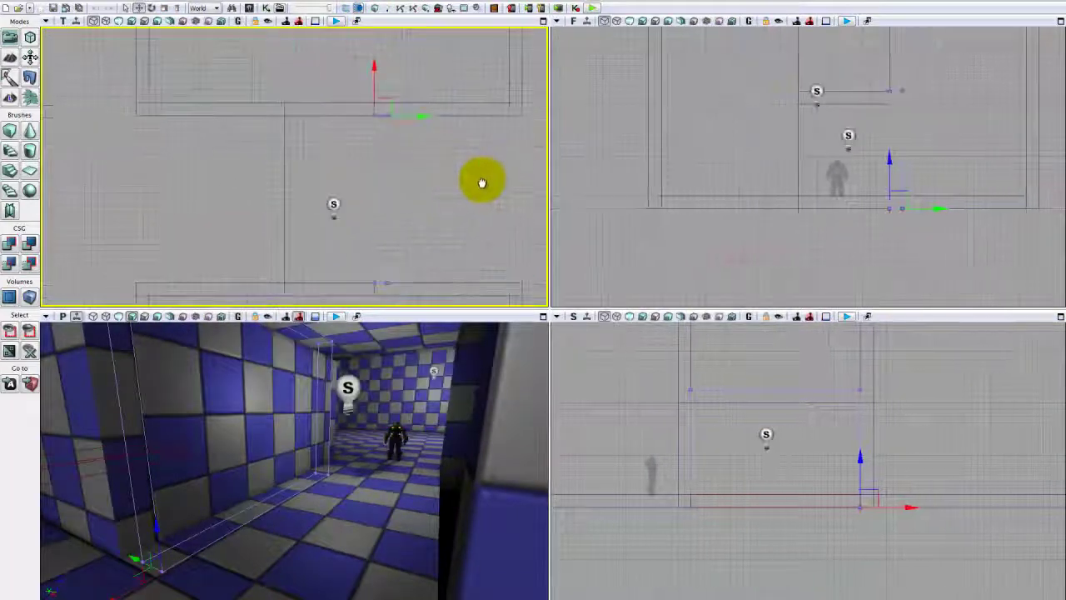
pyautogui.click(356, 118)
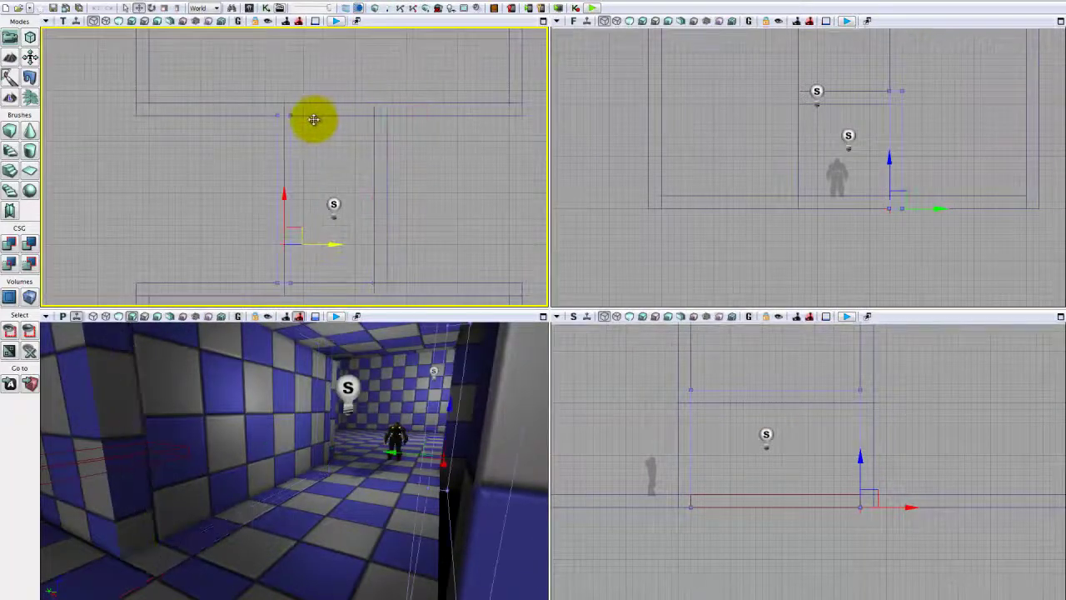
pyautogui.click(375, 10)
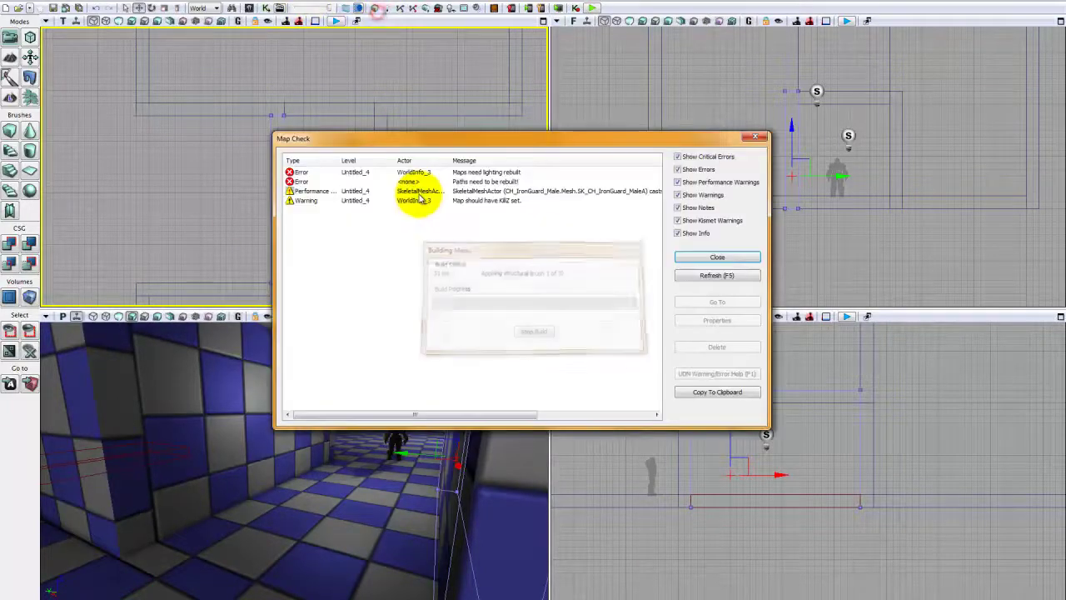
pyautogui.click(717, 258)
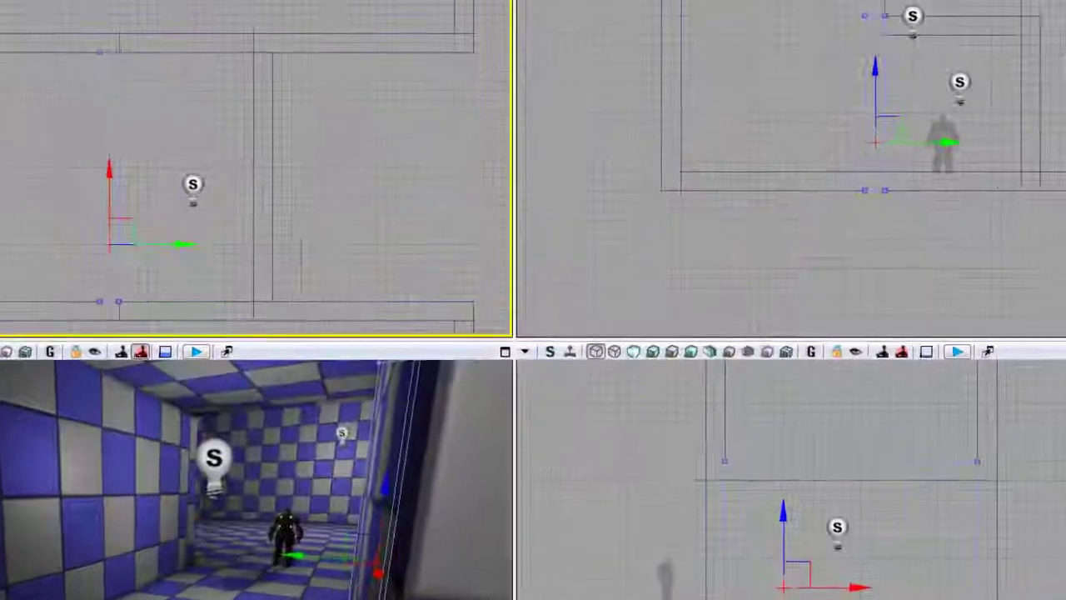
# Step: Rebuild the level's lighting with both corridor walls in place and dismiss the map check report
pyautogui.moveTo(366, 450); pyautogui.dragTo(371, 450, button='right')
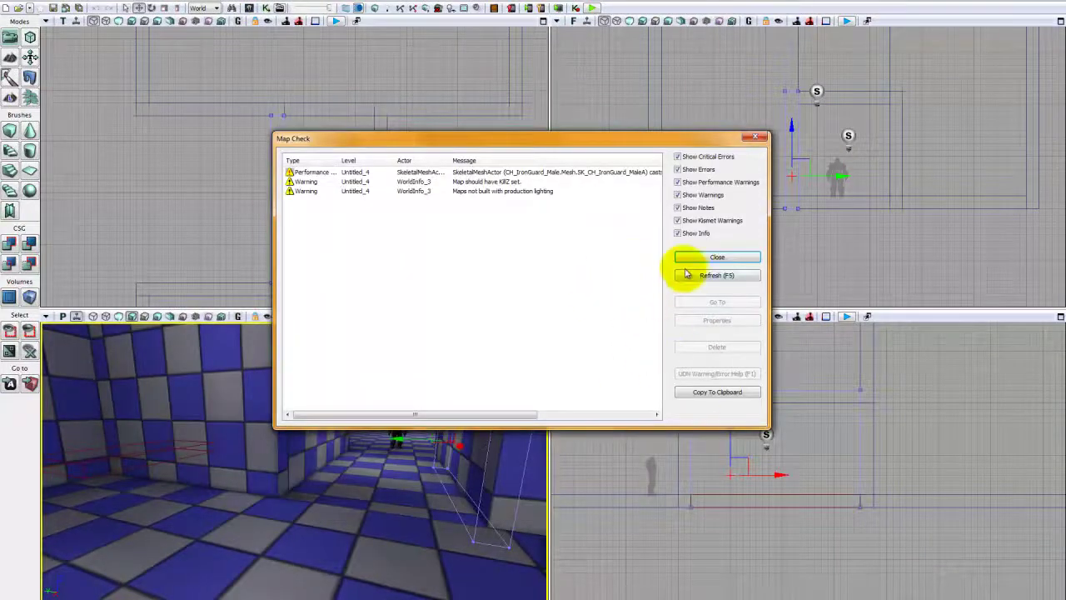
pyautogui.click(717, 257)
# Step: Play the level from a spot on the room floor, walk through the corridor and both rooms to inspect them, and end the preview
pyautogui.moveTo(274, 483); pyautogui.dragTo(354, 487)
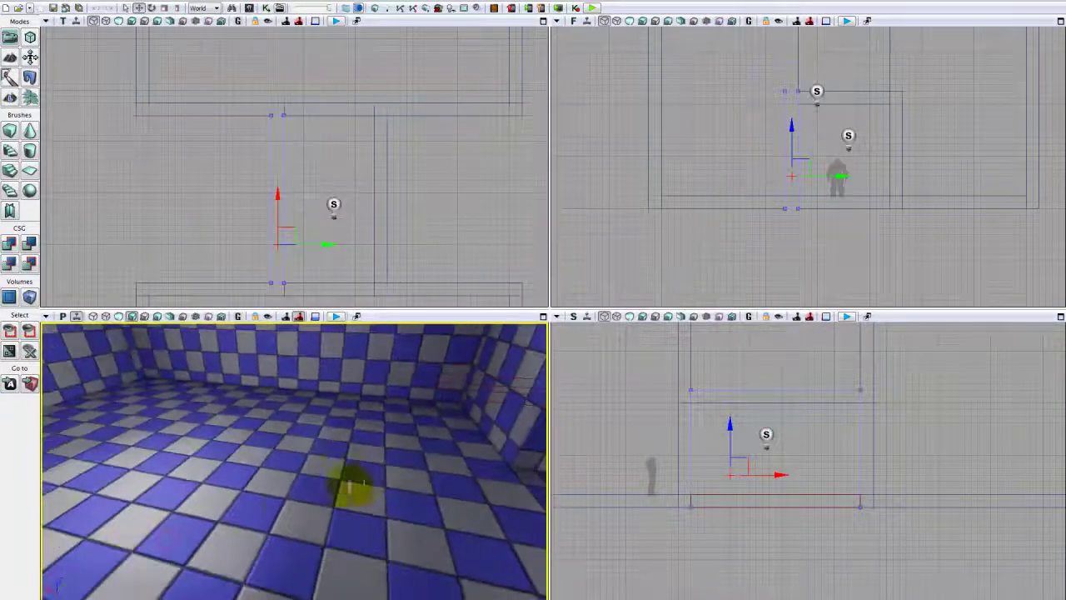
pyautogui.rightClick(239, 476)
pyautogui.click(270, 466)
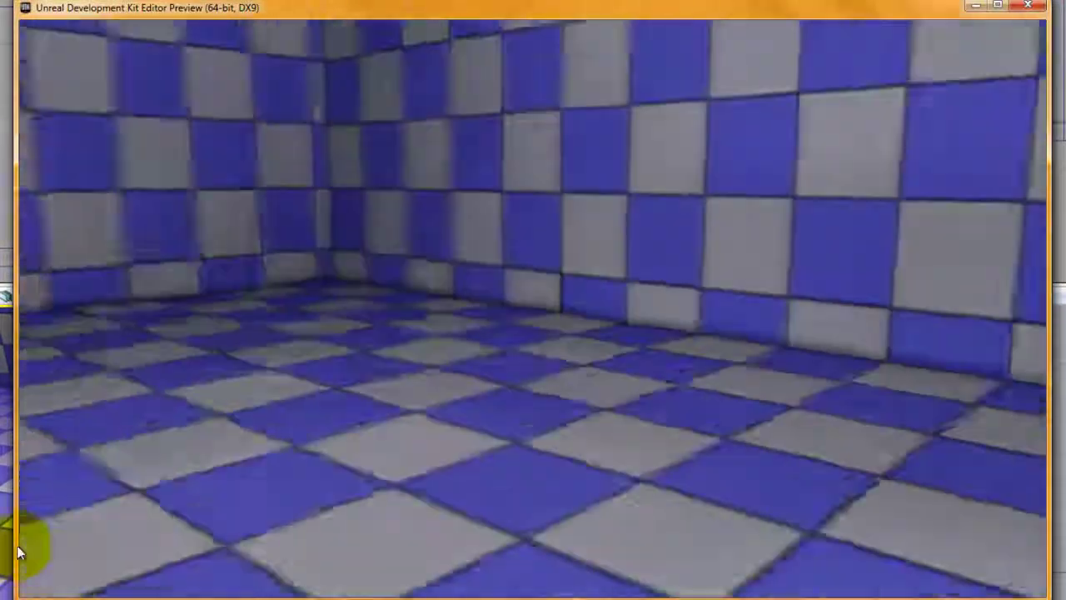
pyautogui.press('w')
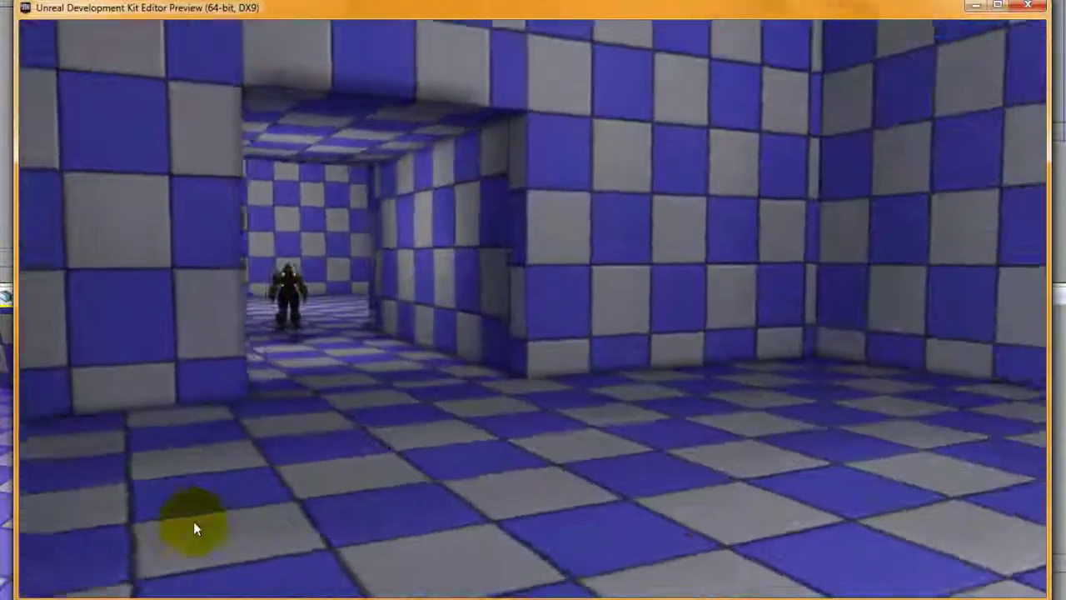
pyautogui.press('w')
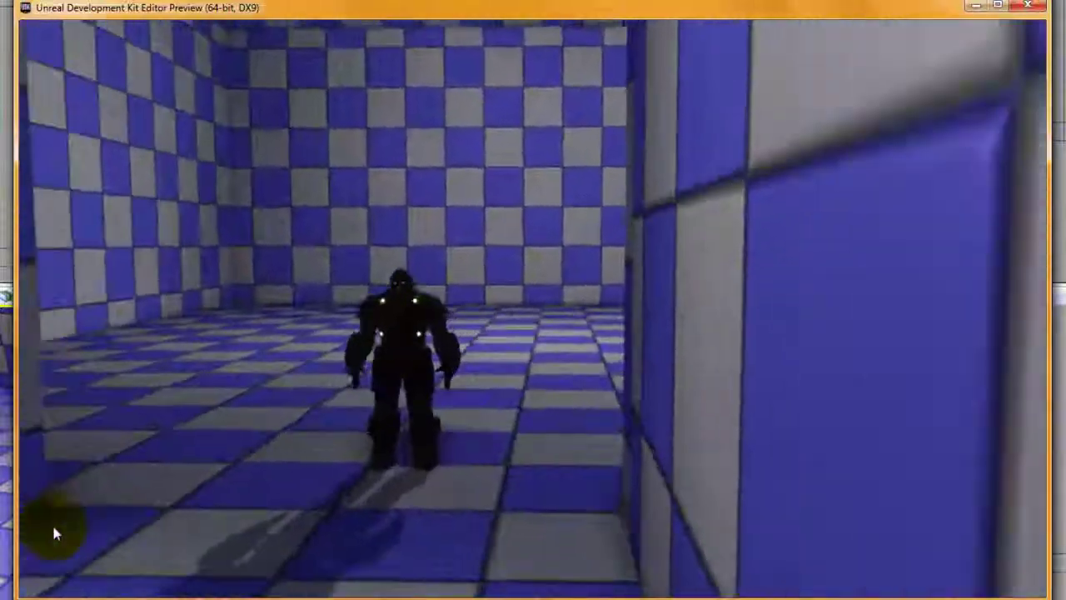
pyautogui.press('w')
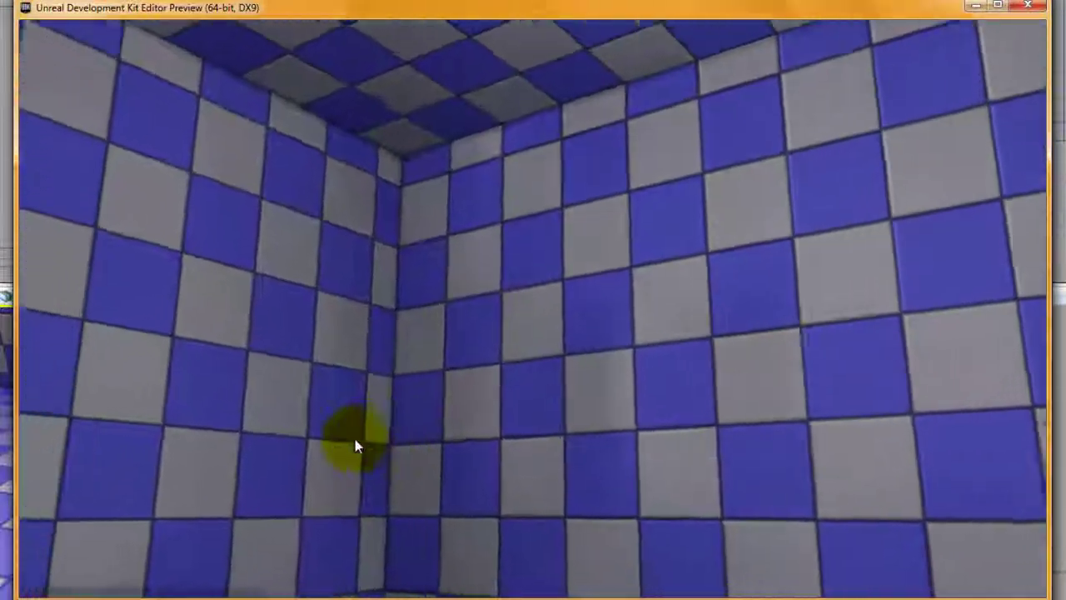
pyautogui.press('w')
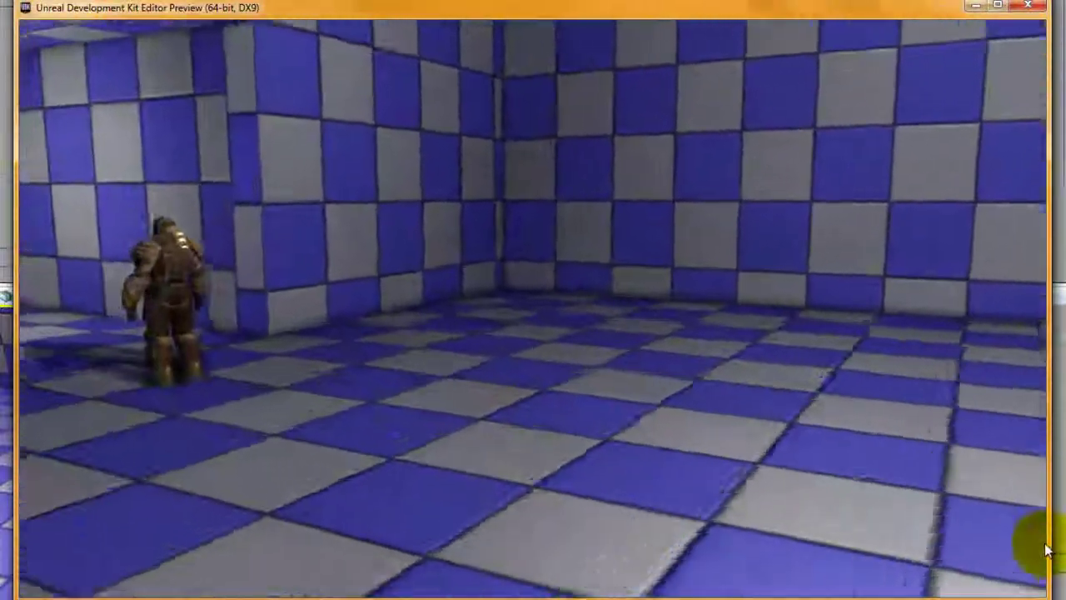
pyautogui.press('w')
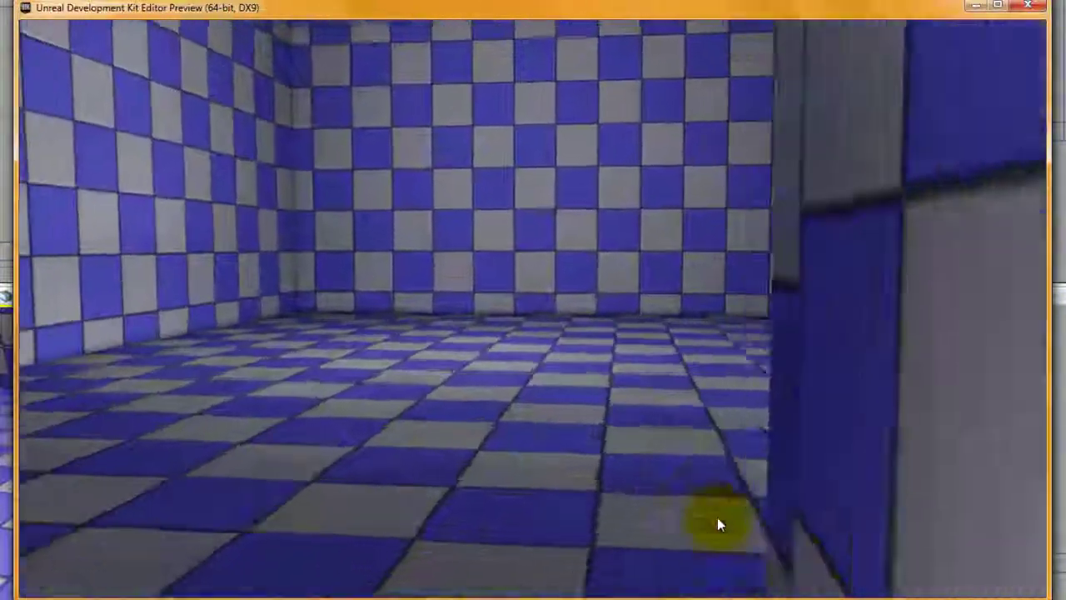
pyautogui.press('w')
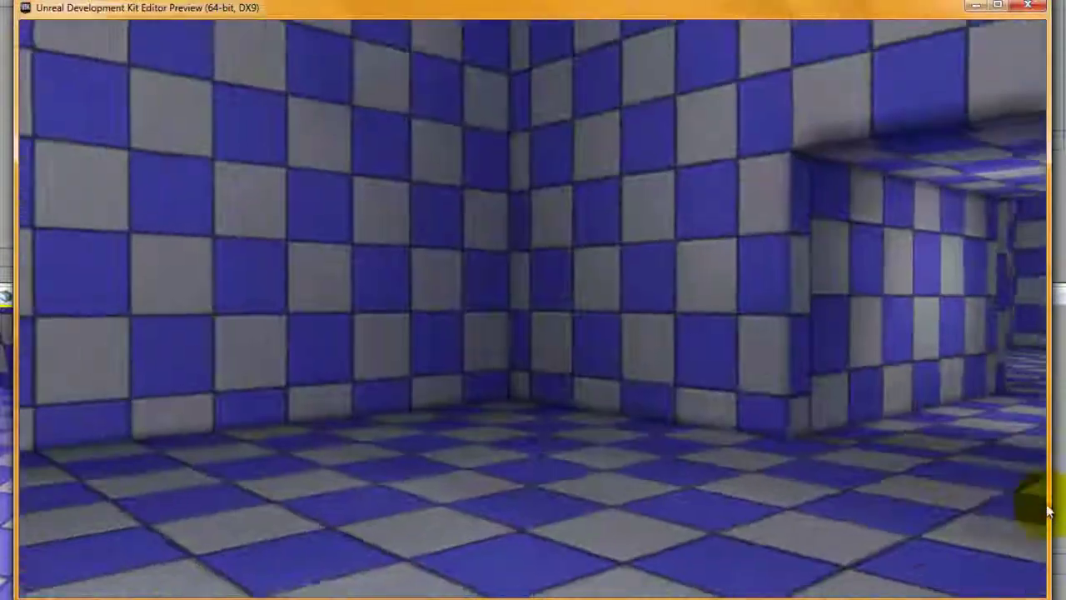
pyautogui.press('w')
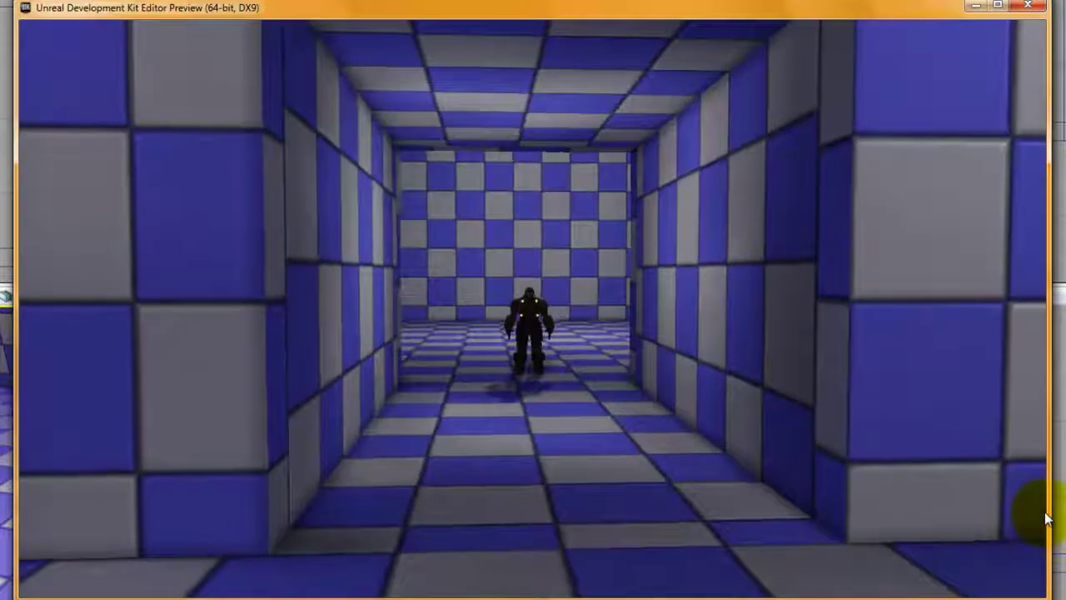
pyautogui.press('w')
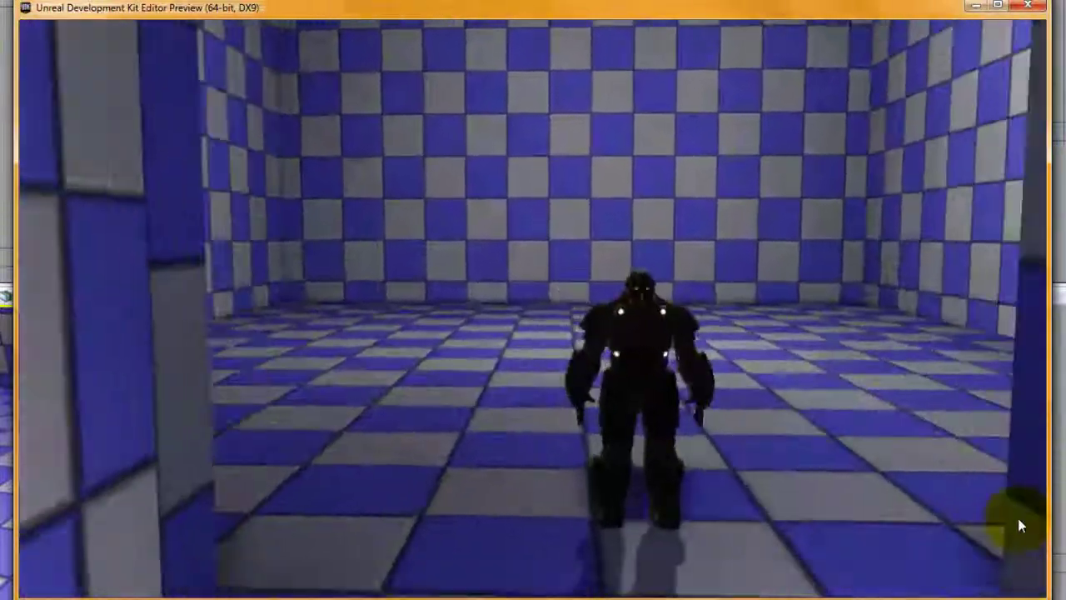
pyautogui.press('w')
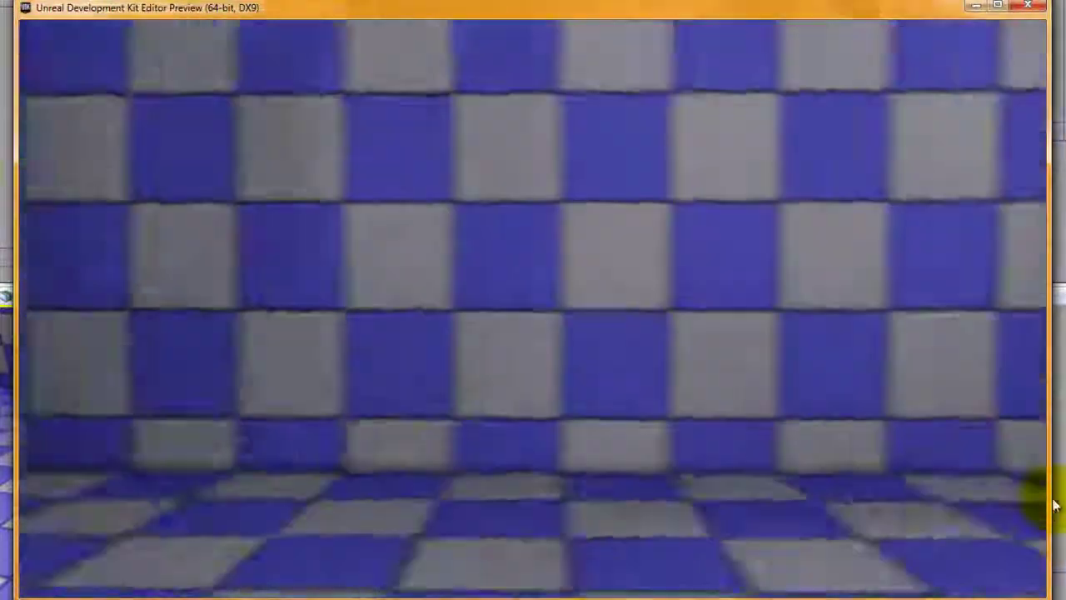
pyautogui.press('w')
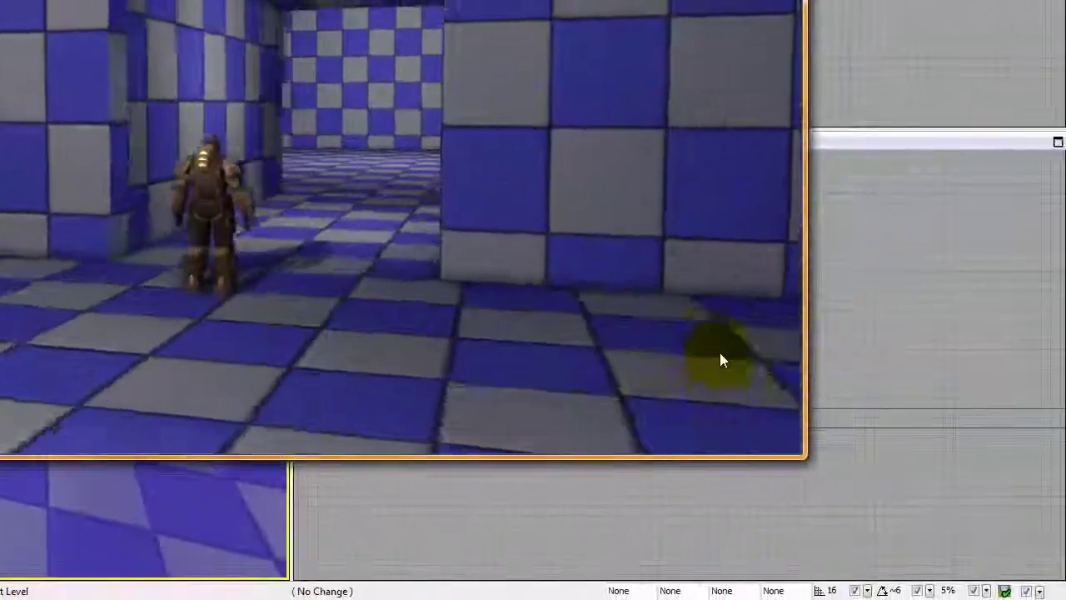
pyautogui.press('Escape')
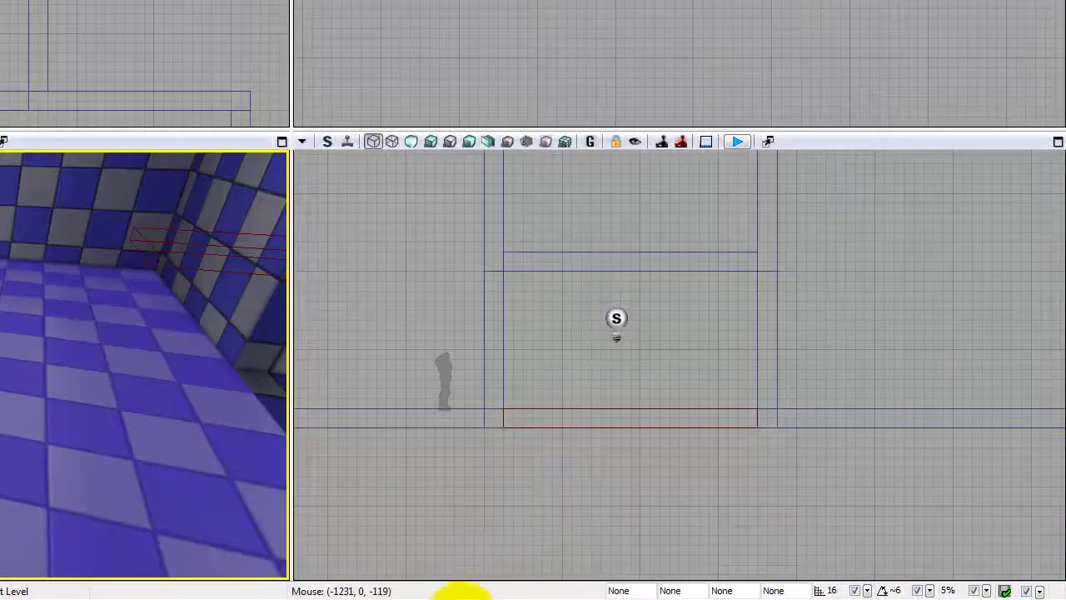
pyautogui.click(463, 598)
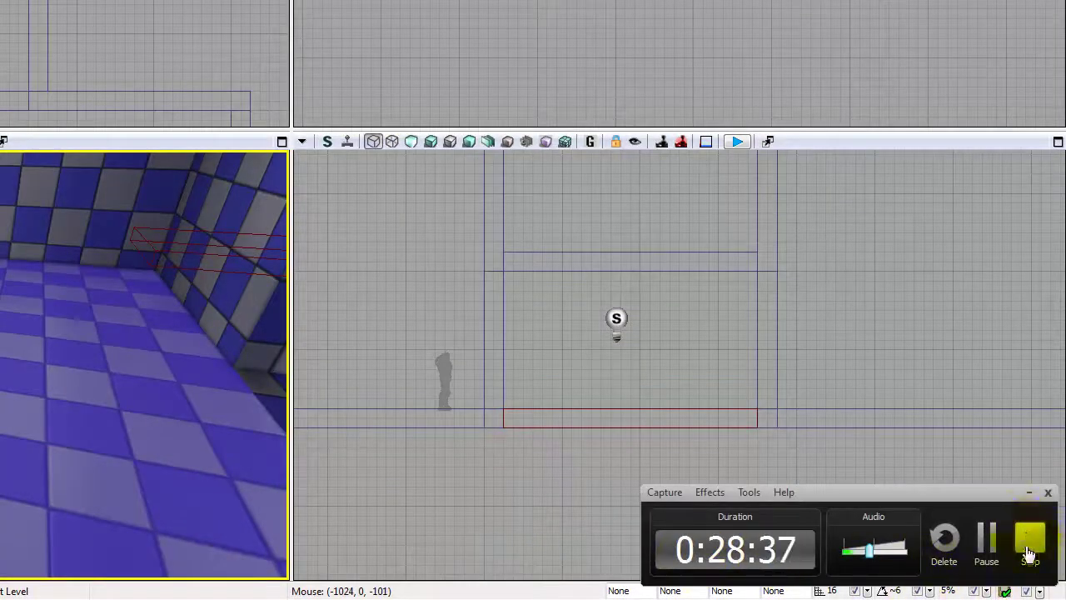